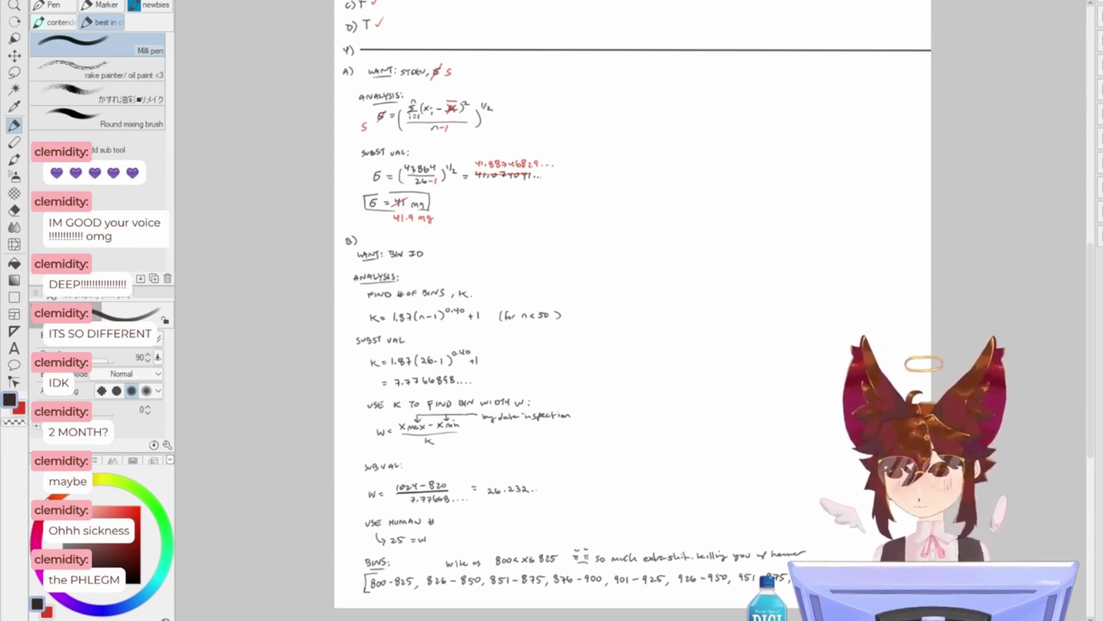
- Look through the open homework pages and bring up the problem 6-3 statement about gas density
{"action": "key", "text": "ctrl+Tab"}
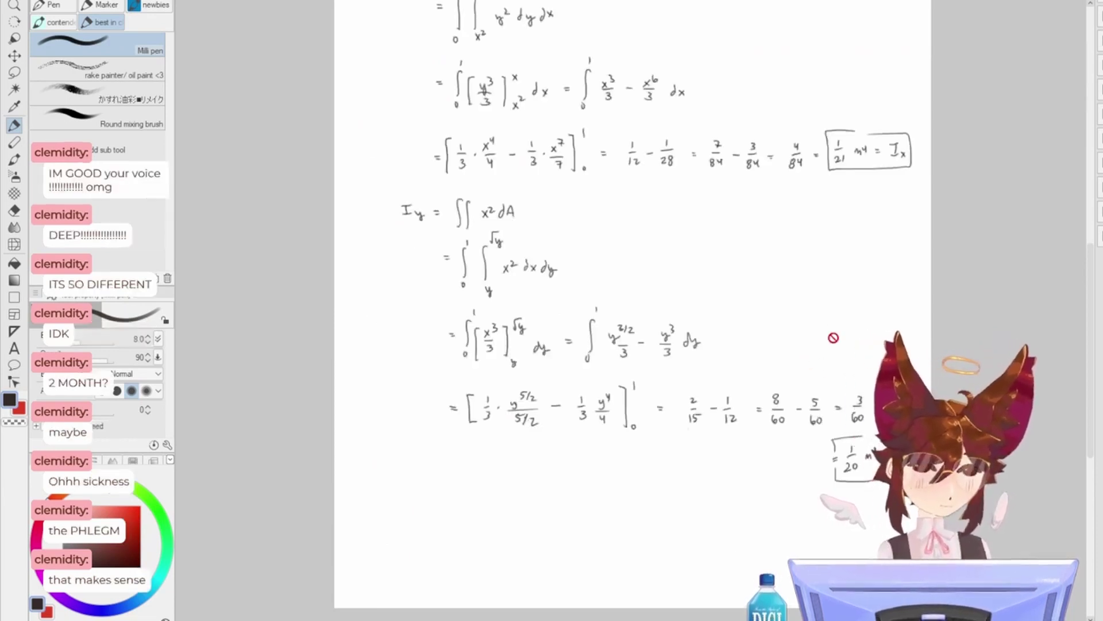
{"action": "left_click_drag", "start_coordinate": [808, 319], "coordinate": [821, 477]}
{"action": "key", "text": "ctrl+Tab"}
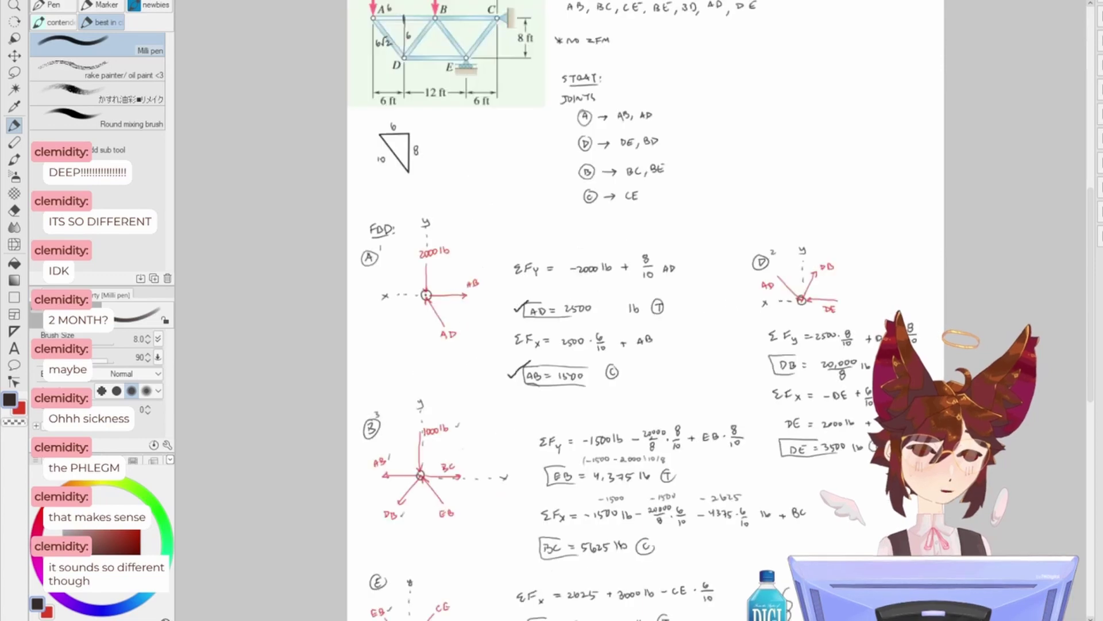
{"action": "left_click_drag", "start_coordinate": [789, 329], "coordinate": [757, 468]}
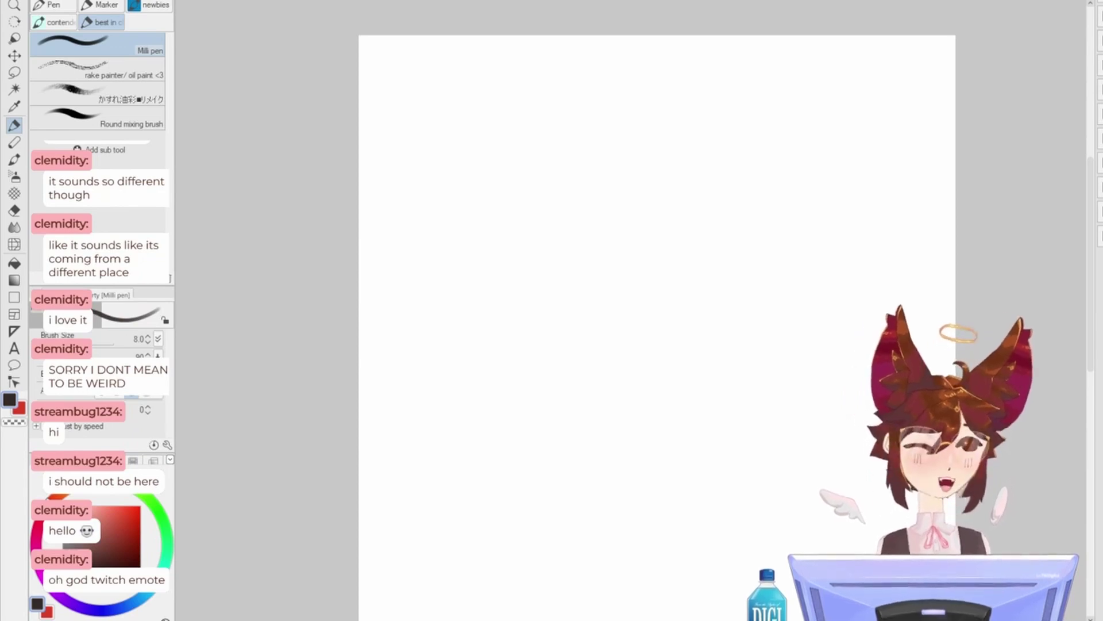
{"action": "key", "text": "ctrl+Tab"}
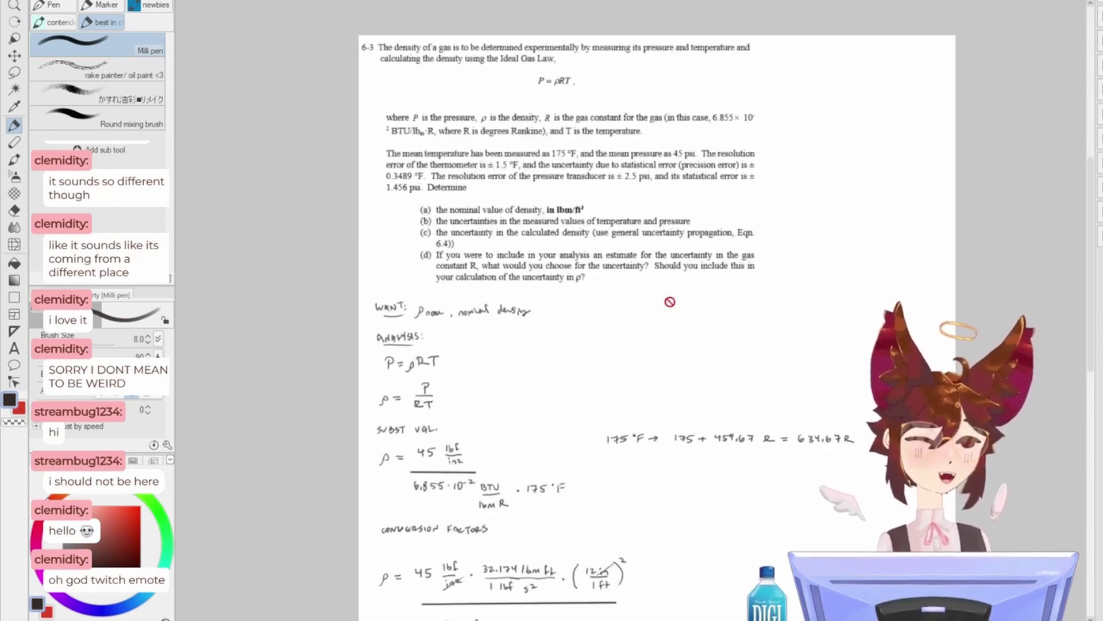
{"action": "scroll", "coordinate": [456, 219], "scroll_direction": "up", "scroll_amount": 3}
{"action": "left_click_drag", "start_coordinate": [485, 213], "coordinate": [553, 420]}
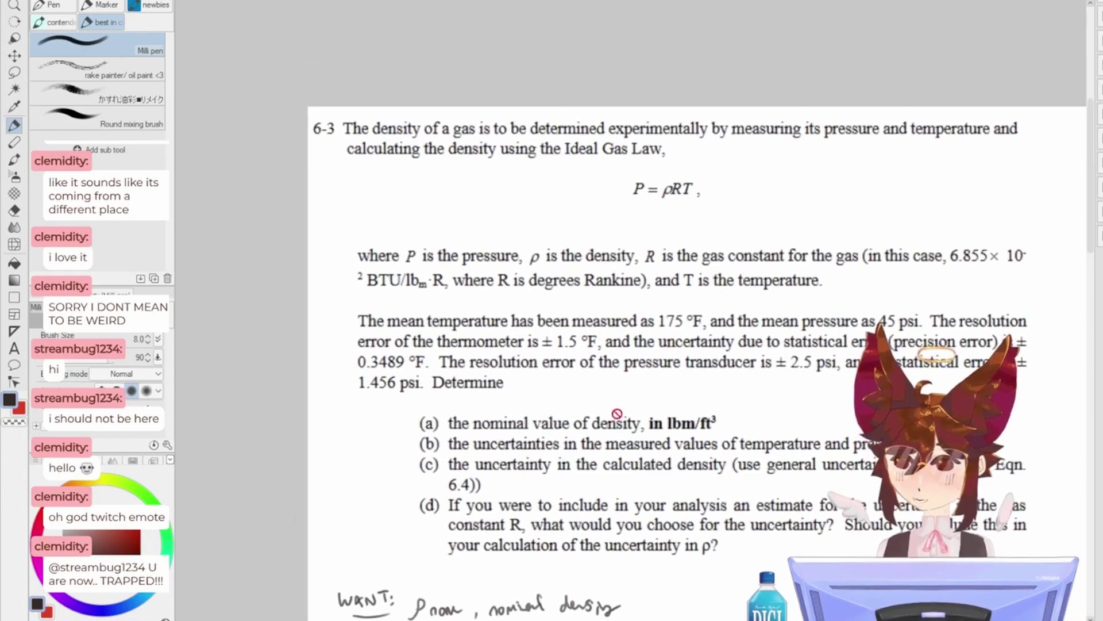
{"action": "scroll", "coordinate": [631, 369], "scroll_direction": "up", "scroll_amount": 2}
{"action": "scroll", "coordinate": [694, 390], "scroll_direction": "down", "scroll_amount": 4}
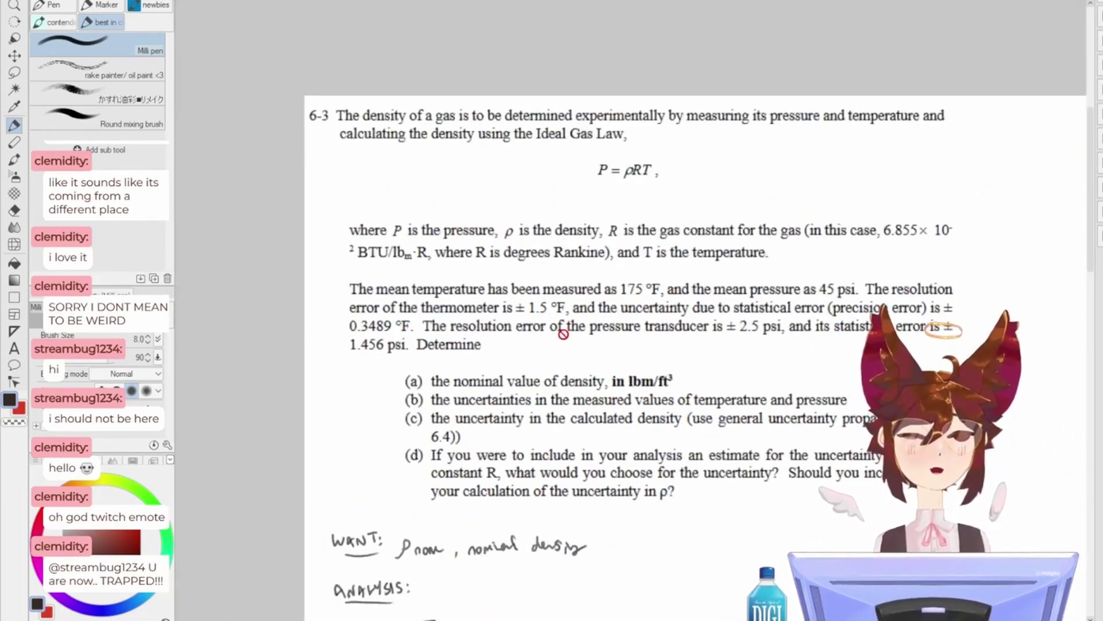
- Examine the problem 6-3 statement, including the gas constant's units, the measured values and the requested density units
{"action": "scroll", "coordinate": [360, 198], "scroll_direction": "down", "scroll_amount": 1}
{"action": "scroll", "coordinate": [359, 197], "scroll_direction": "up", "scroll_amount": 4}
{"action": "scroll", "coordinate": [399, 223], "scroll_direction": "up", "scroll_amount": 4}
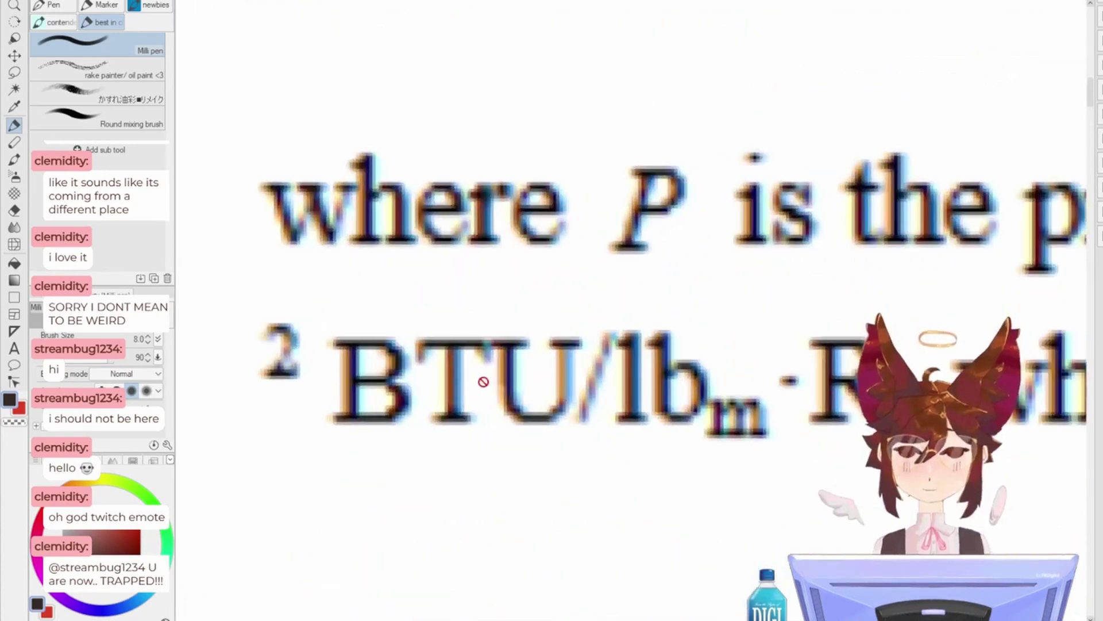
{"action": "scroll", "coordinate": [484, 382], "scroll_direction": "down", "scroll_amount": 5}
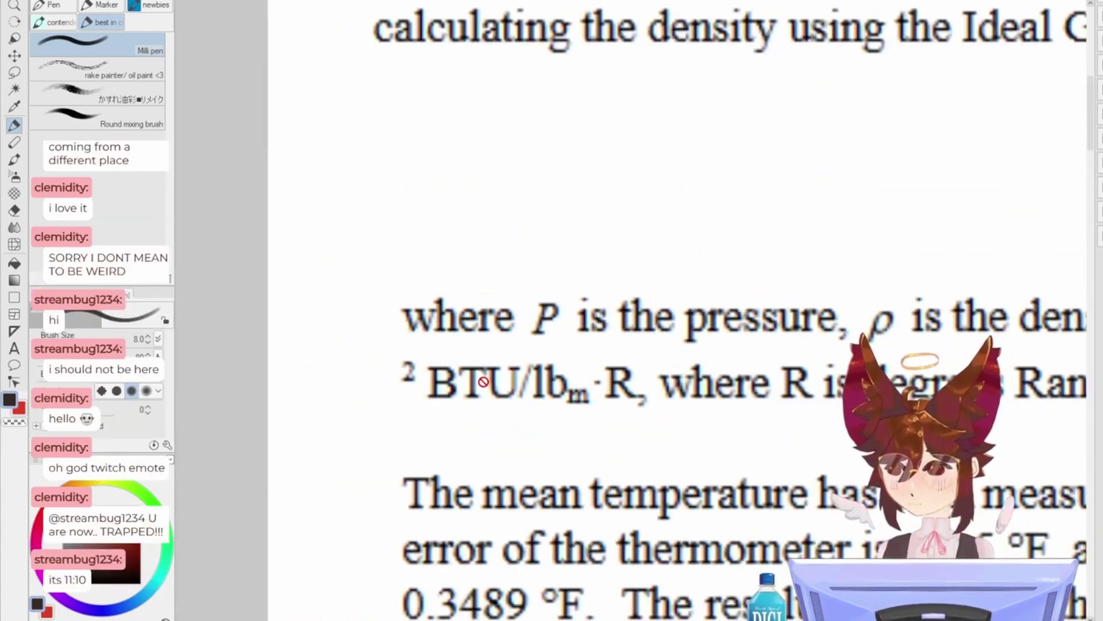
{"action": "left_click_drag", "start_coordinate": [639, 413], "coordinate": [477, 312]}
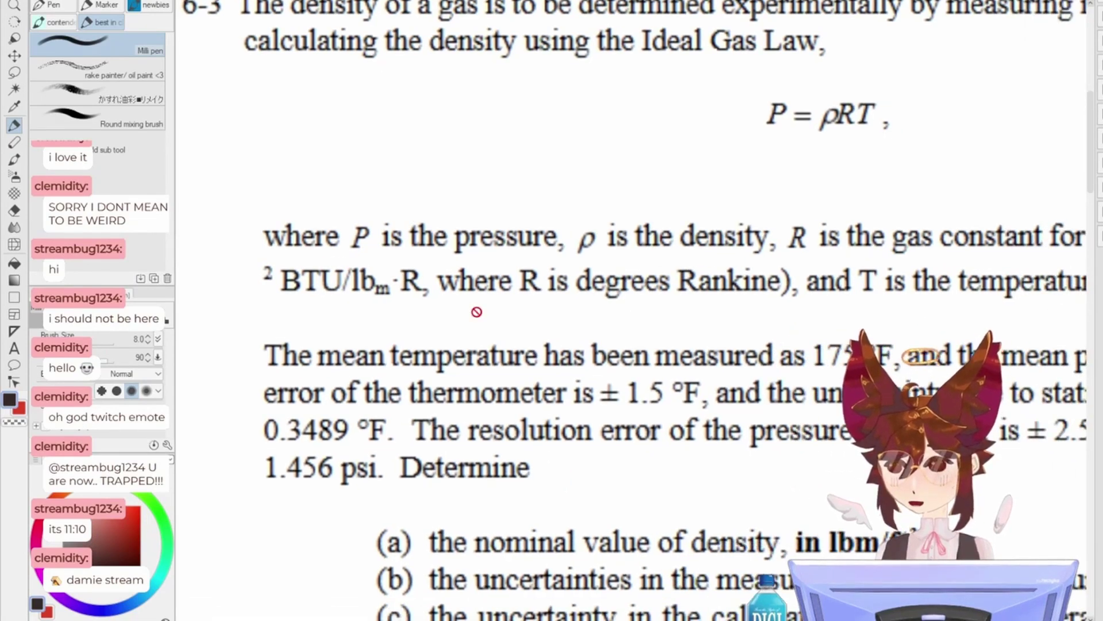
{"action": "scroll", "coordinate": [495, 259], "scroll_direction": "down", "scroll_amount": 4}
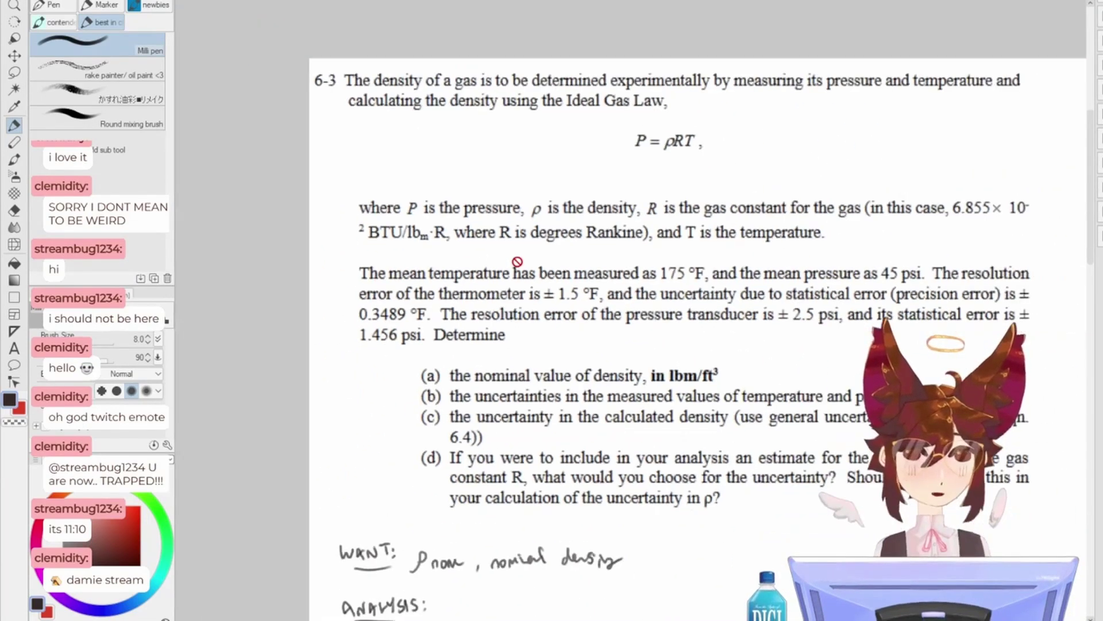
{"action": "scroll", "coordinate": [382, 219], "scroll_direction": "down", "scroll_amount": 1}
{"action": "scroll", "coordinate": [382, 219], "scroll_direction": "up", "scroll_amount": 5}
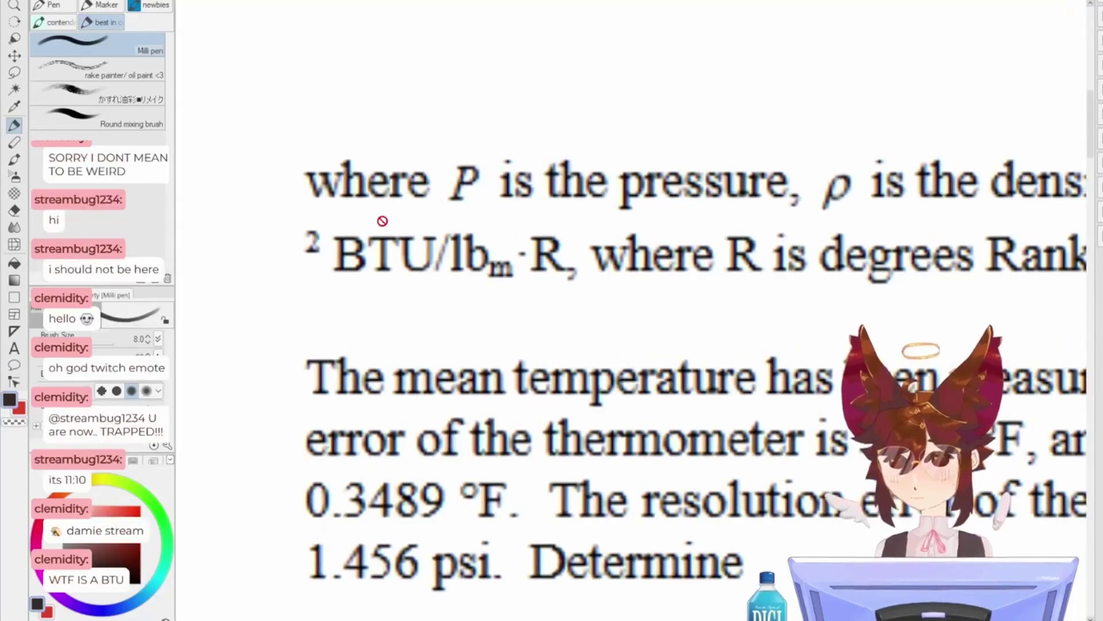
{"action": "scroll", "coordinate": [382, 221], "scroll_direction": "down", "scroll_amount": 5}
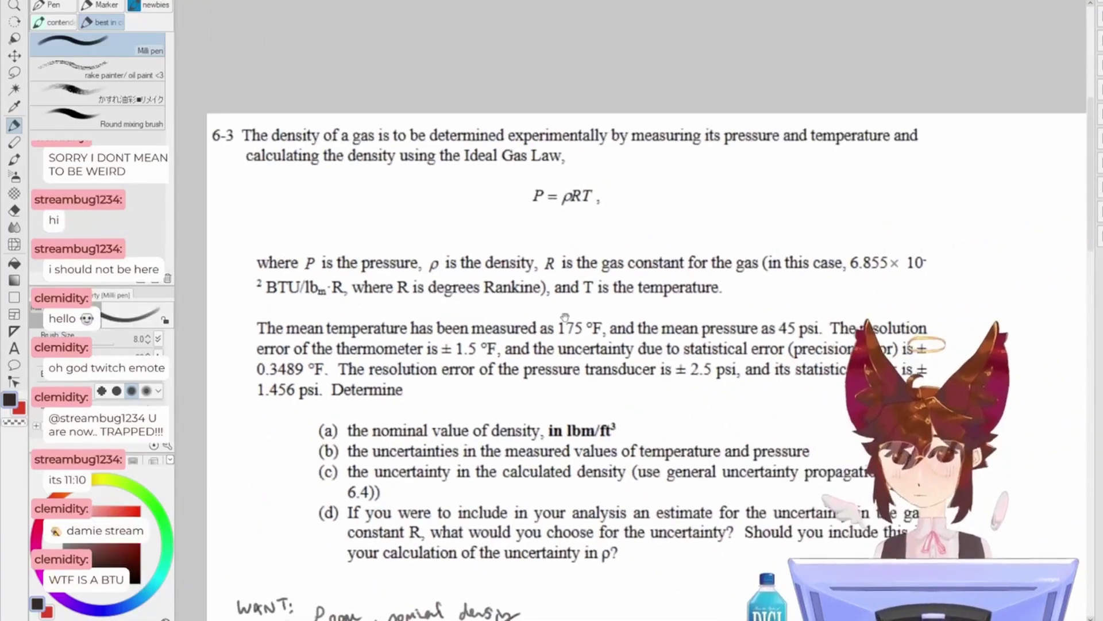
{"action": "scroll", "coordinate": [565, 316], "scroll_direction": "up", "scroll_amount": 5}
{"action": "scroll", "coordinate": [589, 285], "scroll_direction": "down", "scroll_amount": 5}
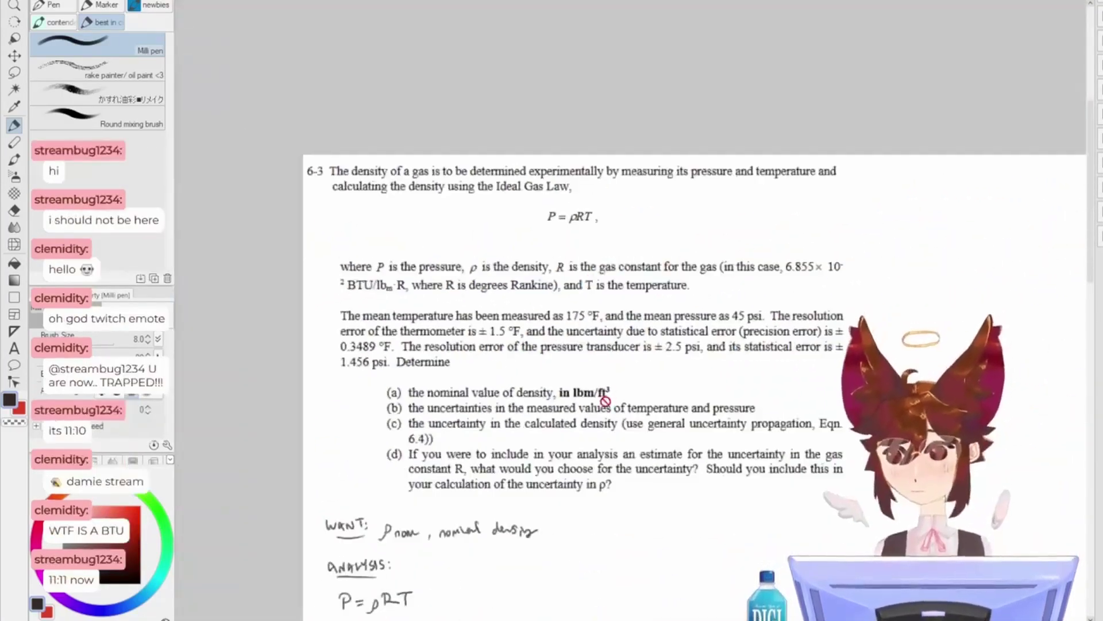
{"action": "scroll", "coordinate": [605, 401], "scroll_direction": "up", "scroll_amount": 1}
- Review the handwritten nominal density solution, including the substituted values, the Fahrenheit-to-Rankine conversion and the conversion factors
{"action": "left_click_drag", "start_coordinate": [566, 388], "coordinate": [573, 216]}
{"action": "scroll", "coordinate": [583, 386], "scroll_direction": "down", "scroll_amount": 1}
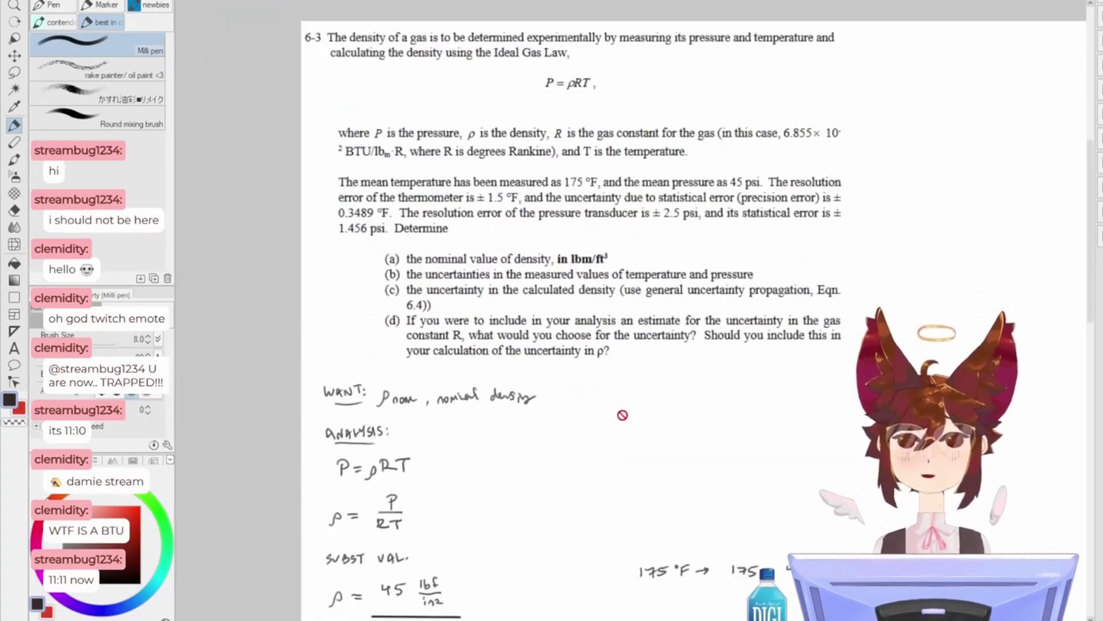
{"action": "scroll", "coordinate": [622, 415], "scroll_direction": "down", "scroll_amount": 3}
{"action": "scroll", "coordinate": [870, 320], "scroll_direction": "up", "scroll_amount": 2}
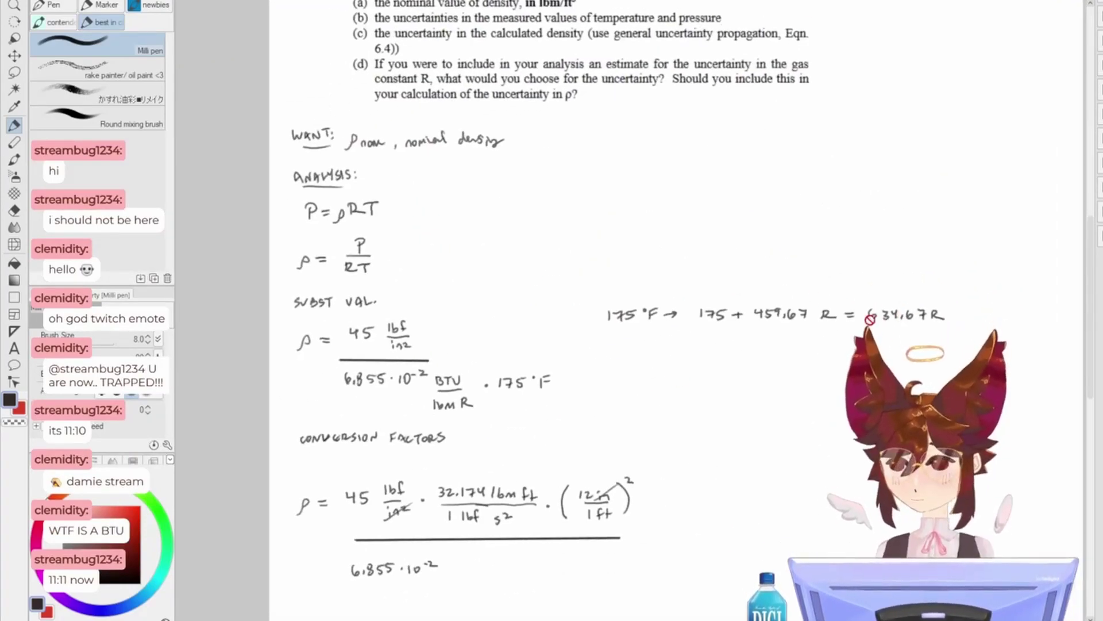
{"action": "left_click_drag", "start_coordinate": [636, 395], "coordinate": [724, 325]}
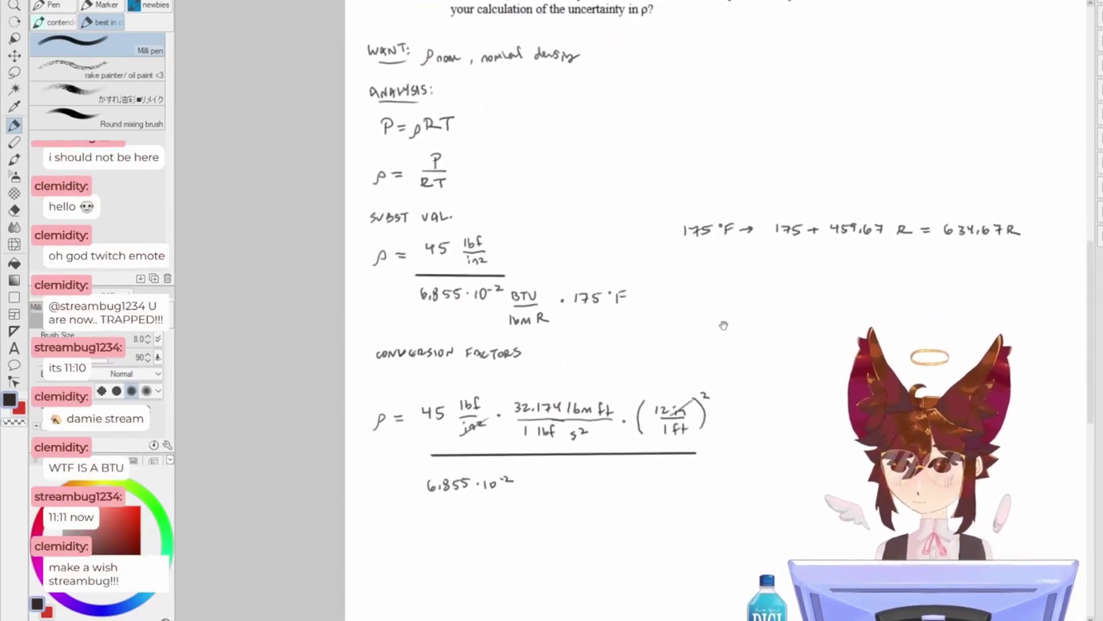
{"action": "scroll", "coordinate": [643, 316], "scroll_direction": "down", "scroll_amount": 2}
{"action": "scroll", "coordinate": [656, 263], "scroll_direction": "up", "scroll_amount": 2}
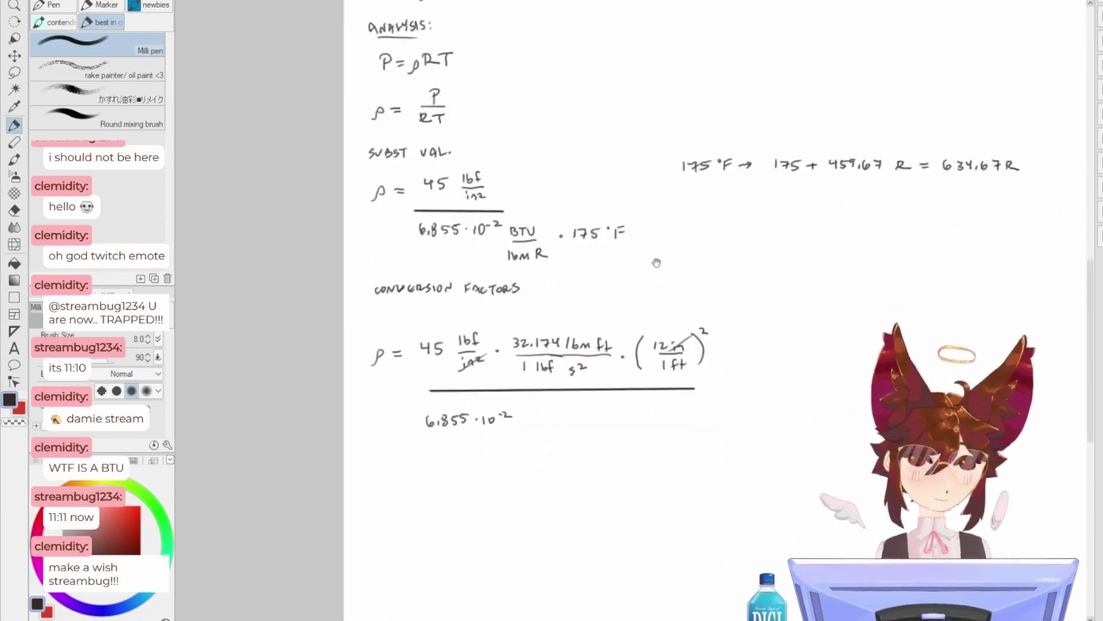
{"action": "scroll", "coordinate": [657, 263], "scroll_direction": "up", "scroll_amount": 2}
{"action": "scroll", "coordinate": [633, 227], "scroll_direction": "up", "scroll_amount": 1}
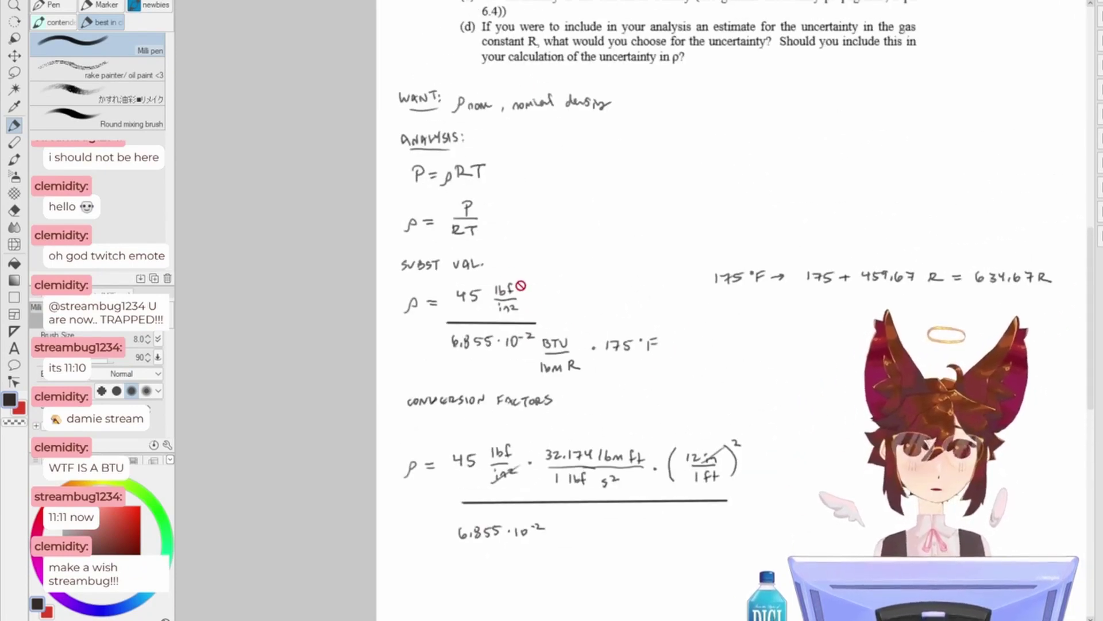
{"action": "scroll", "coordinate": [523, 284], "scroll_direction": "up", "scroll_amount": 3}
{"action": "scroll", "coordinate": [529, 278], "scroll_direction": "down", "scroll_amount": 3}
{"action": "left_click_drag", "start_coordinate": [611, 237], "coordinate": [628, 182]}
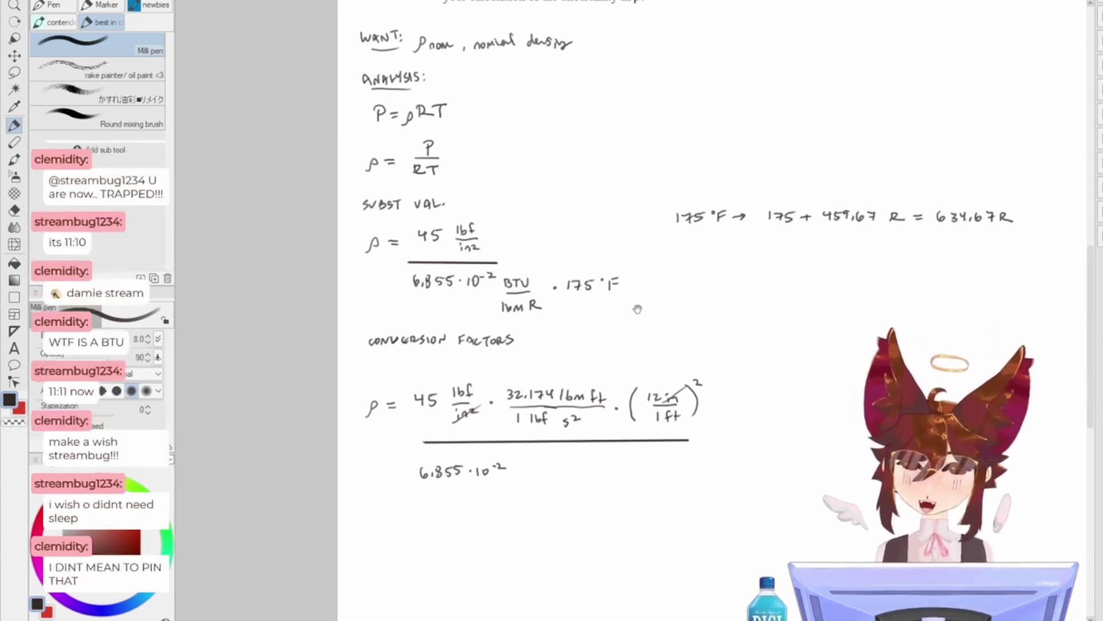
{"action": "left_click_drag", "start_coordinate": [635, 296], "coordinate": [585, 399]}
{"action": "left_click_drag", "start_coordinate": [571, 357], "coordinate": [591, 280]}
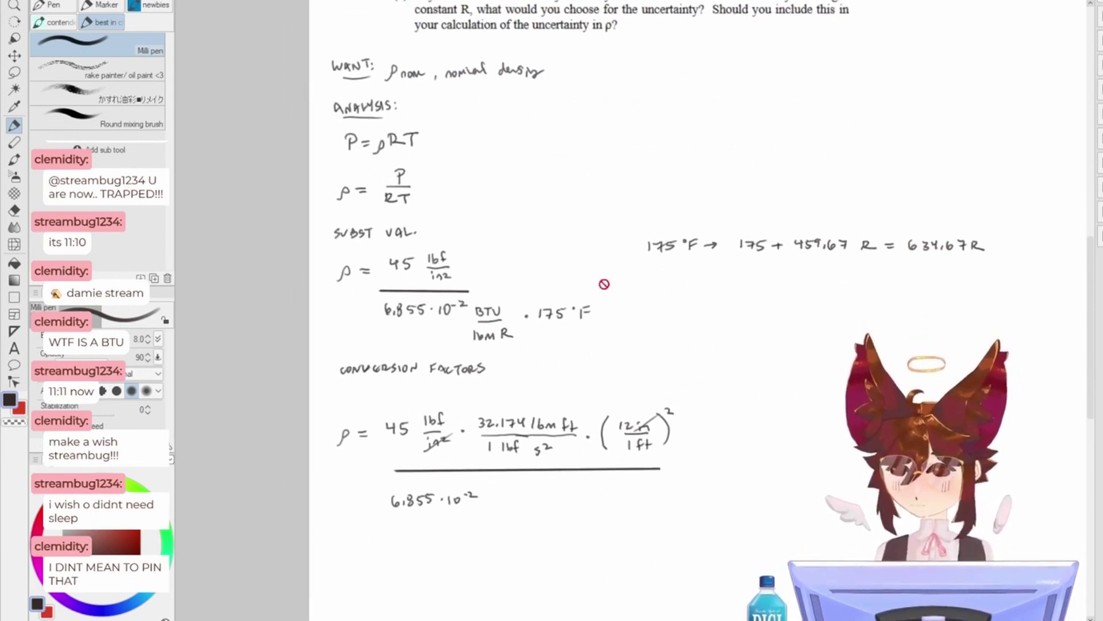
{"action": "scroll", "coordinate": [612, 271], "scroll_direction": "up", "scroll_amount": 5}
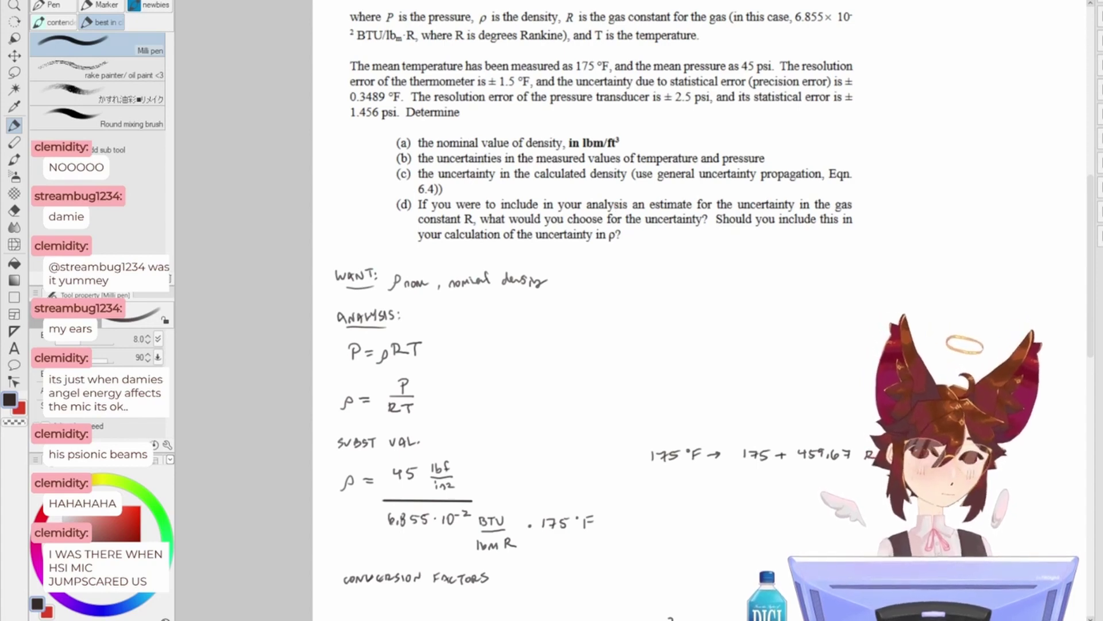
- Switch to the page with the small data table and enlarge the table to 332% along the page's left edge
{"action": "key", "text": "ctrl+Tab"}
{"action": "scroll", "coordinate": [618, 293], "scroll_direction": "down", "scroll_amount": 2}
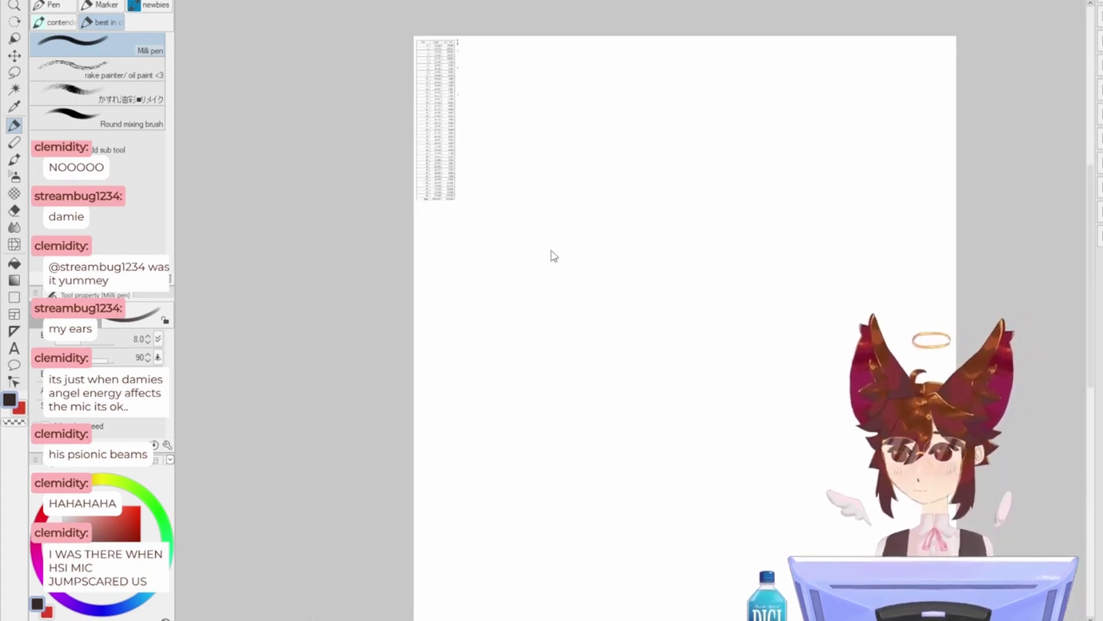
{"action": "key", "text": "ctrl+t"}
{"action": "left_click_drag", "start_coordinate": [454, 223], "coordinate": [632, 586]}
{"action": "left_click_drag", "start_coordinate": [643, 527], "coordinate": [627, 414]}
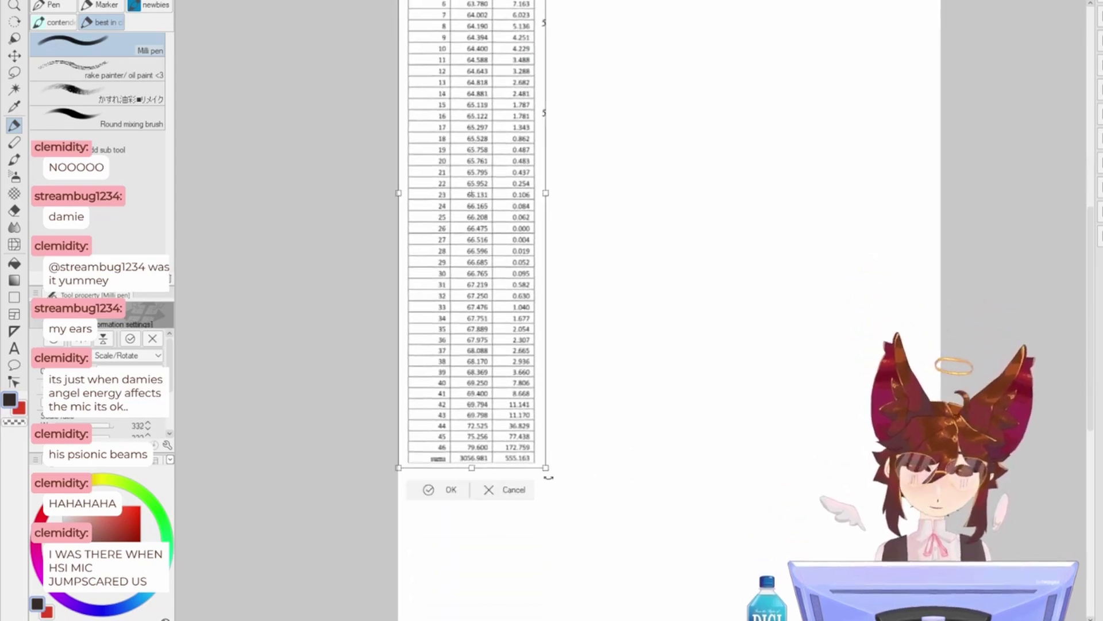
{"action": "key", "text": "Return"}
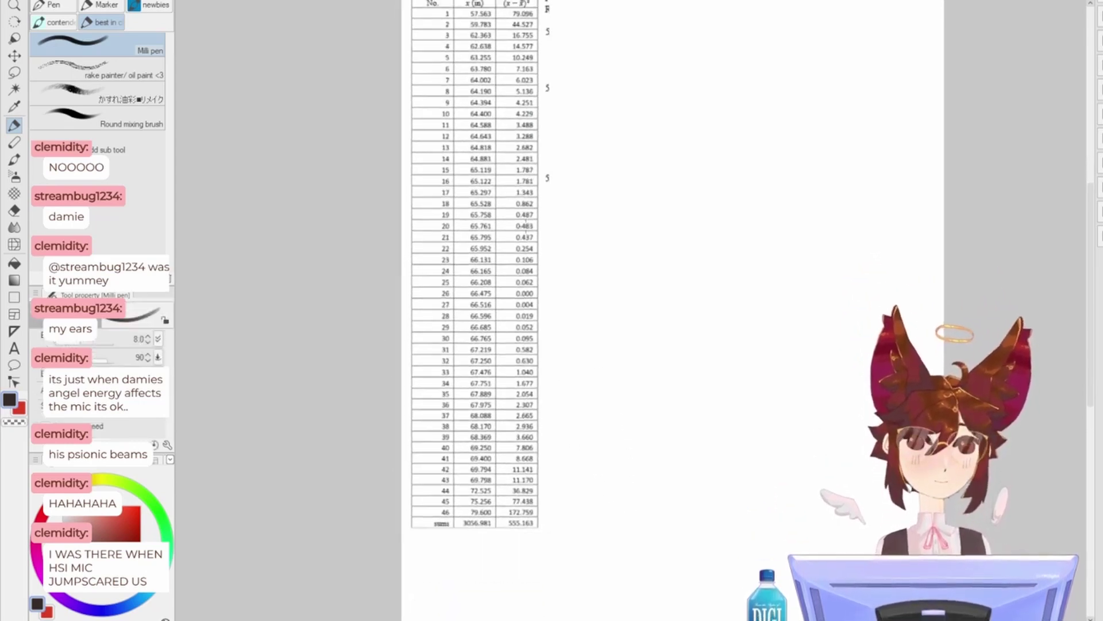
{"action": "left_click_drag", "start_coordinate": [601, 229], "coordinate": [601, 313]}
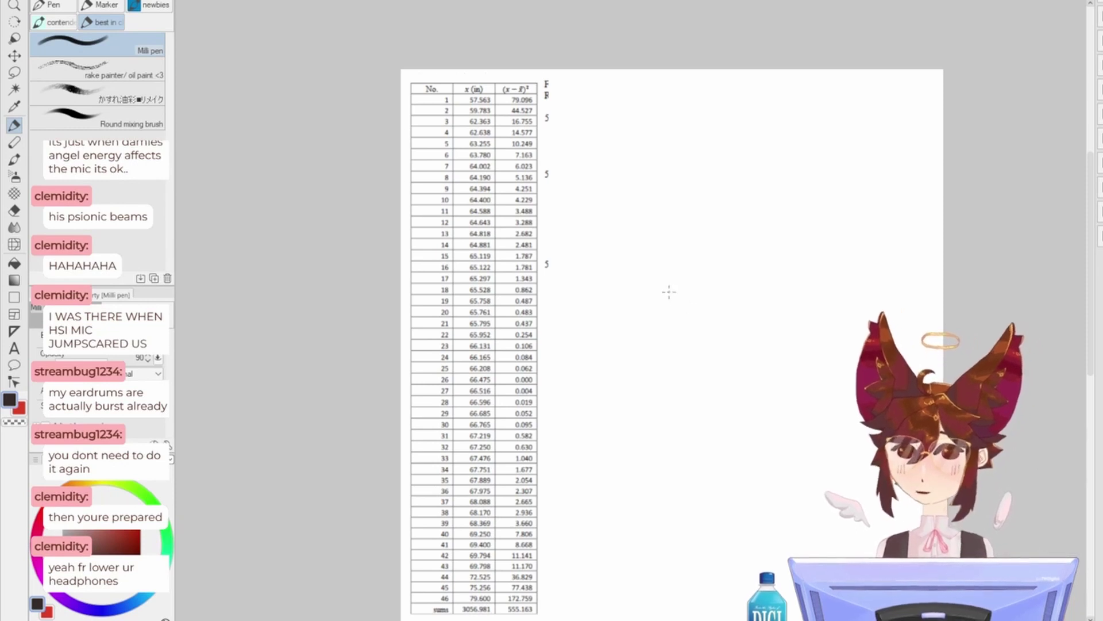
- Paste the text of problems 5.1 and 5.2, scale it to 157% and place it beside the data table
{"action": "key", "text": "ctrl+v"}
{"action": "key", "text": "ctrl+t"}
{"action": "left_click_drag", "start_coordinate": [515, 125], "coordinate": [657, 133]}
{"action": "left_click_drag", "start_coordinate": [719, 192], "coordinate": [822, 261]}
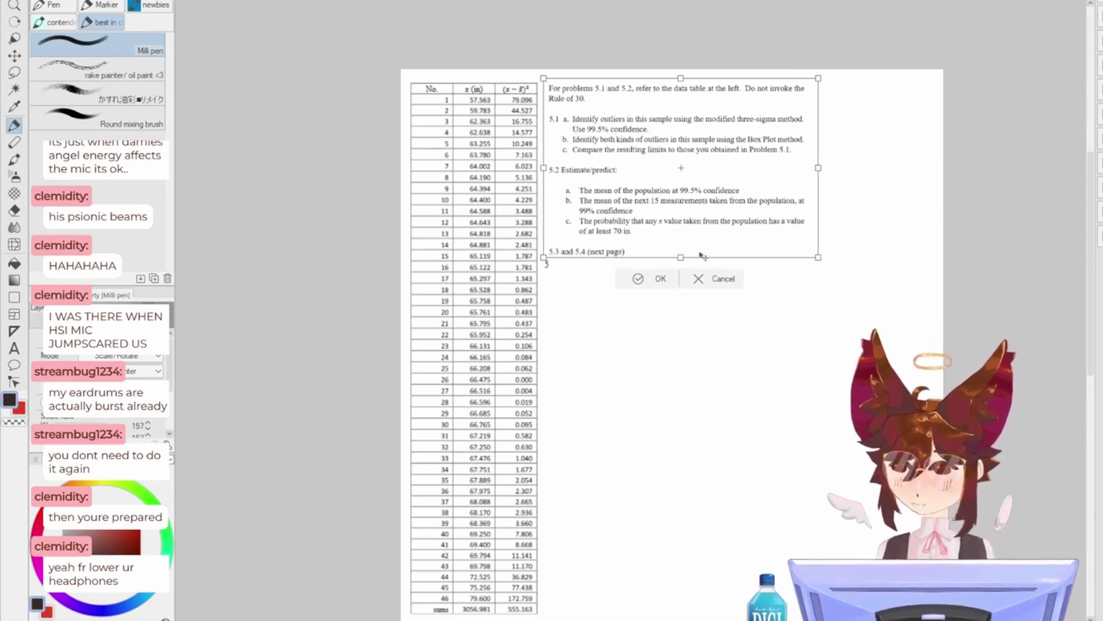
{"action": "key", "text": "Return"}
{"action": "scroll", "coordinate": [696, 251], "scroll_direction": "up", "scroll_amount": 2}
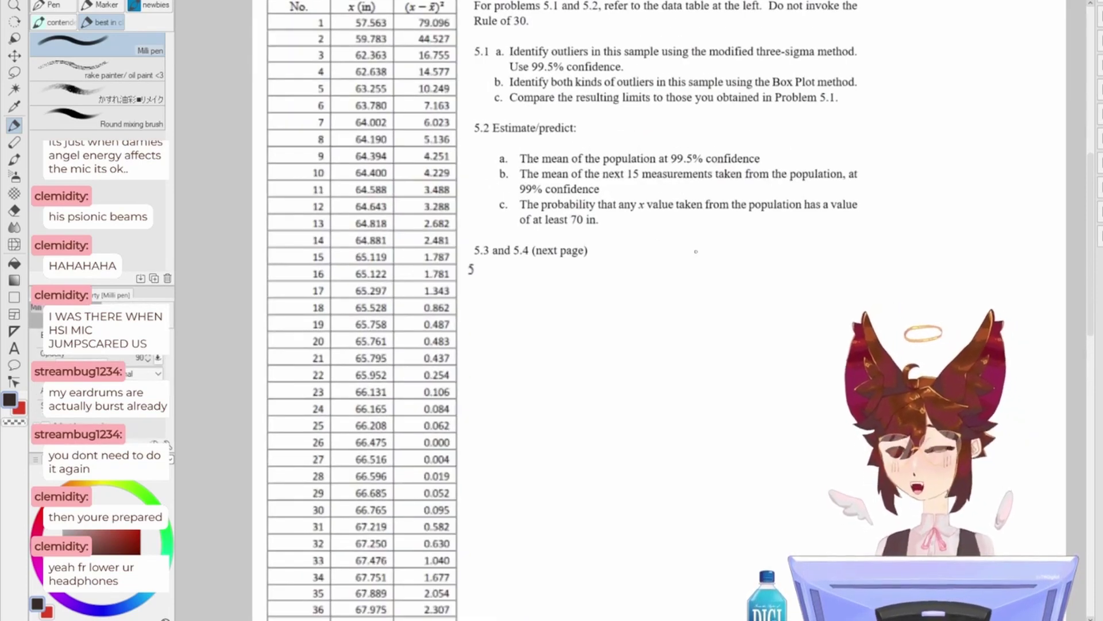
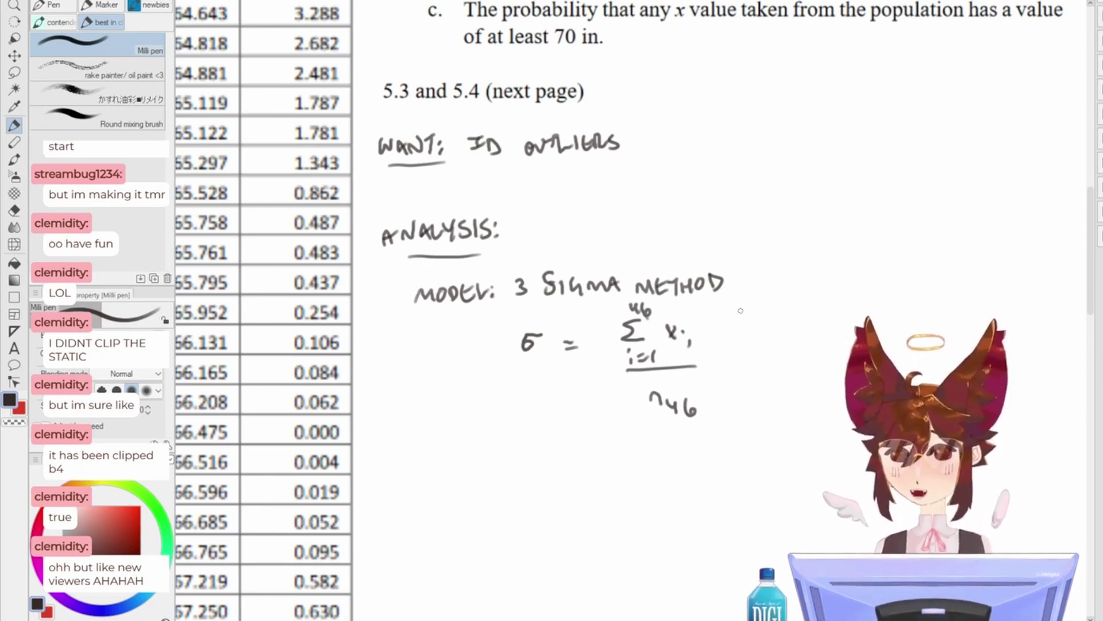
- Complete the handwritten σ formula by making the summand (xi − x̄)² and raising the parenthesised fraction to the 1/2 power
{"action": "left_click_drag", "start_coordinate": [748, 392], "coordinate": [804, 438]}
{"action": "mouse_move", "coordinate": [677, 493]}
{"action": "left_mouse_down"}
{"action": "mouse_move", "coordinate": [655, 427]}
{"action": "mouse_move", "coordinate": [697, 590]}
{"action": "mouse_move", "coordinate": [635, 402]}
{"action": "mouse_move", "coordinate": [608, 468]}
{"action": "left_mouse_up"}
{"action": "left_click_drag", "start_coordinate": [677, 368], "coordinate": [676, 407]}
{"action": "left_click_drag", "start_coordinate": [688, 448], "coordinate": [800, 282]}
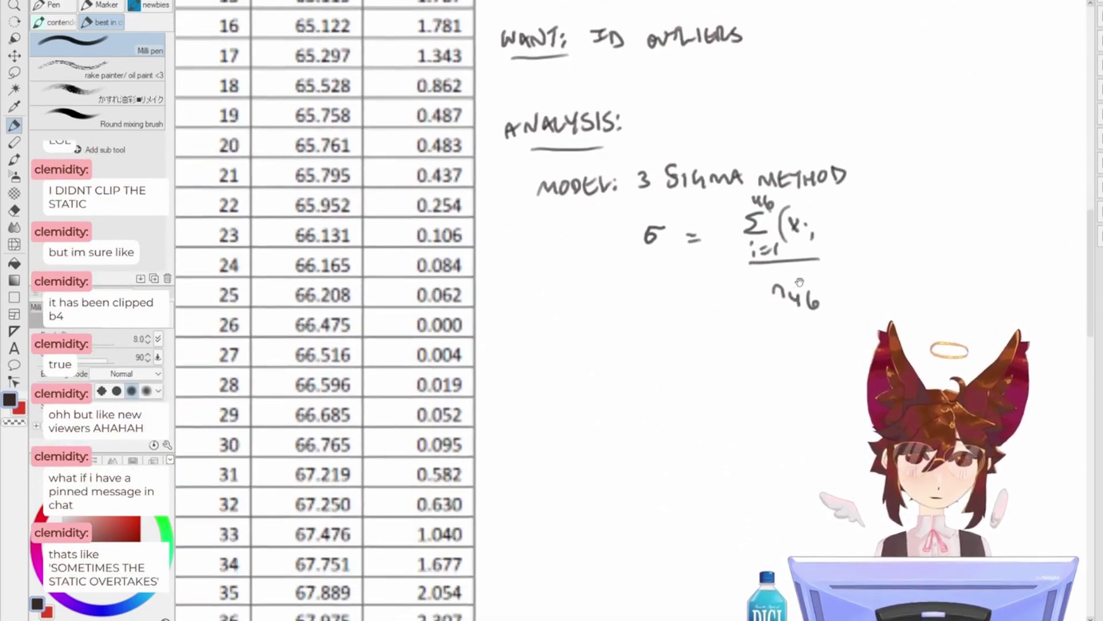
{"action": "left_click_drag", "start_coordinate": [688, 499], "coordinate": [689, 609]}
{"action": "mouse_move", "coordinate": [724, 316]}
{"action": "left_mouse_down"}
{"action": "mouse_move", "coordinate": [731, 578]}
{"action": "mouse_move", "coordinate": [717, 394]}
{"action": "mouse_move", "coordinate": [655, 202]}
{"action": "left_mouse_up"}
{"action": "left_click_drag", "start_coordinate": [739, 462], "coordinate": [748, 460]}
{"action": "mouse_move", "coordinate": [762, 453]}
{"action": "left_mouse_down"}
{"action": "mouse_move", "coordinate": [773, 460]}
{"action": "mouse_move", "coordinate": [760, 468]}
{"action": "left_mouse_up"}
{"action": "mouse_move", "coordinate": [758, 444]}
{"action": "left_mouse_down"}
{"action": "mouse_move", "coordinate": [777, 443]}
{"action": "mouse_move", "coordinate": [786, 470]}
{"action": "mouse_move", "coordinate": [815, 439]}
{"action": "left_mouse_up"}
{"action": "left_click_drag", "start_coordinate": [644, 442], "coordinate": [645, 519]}
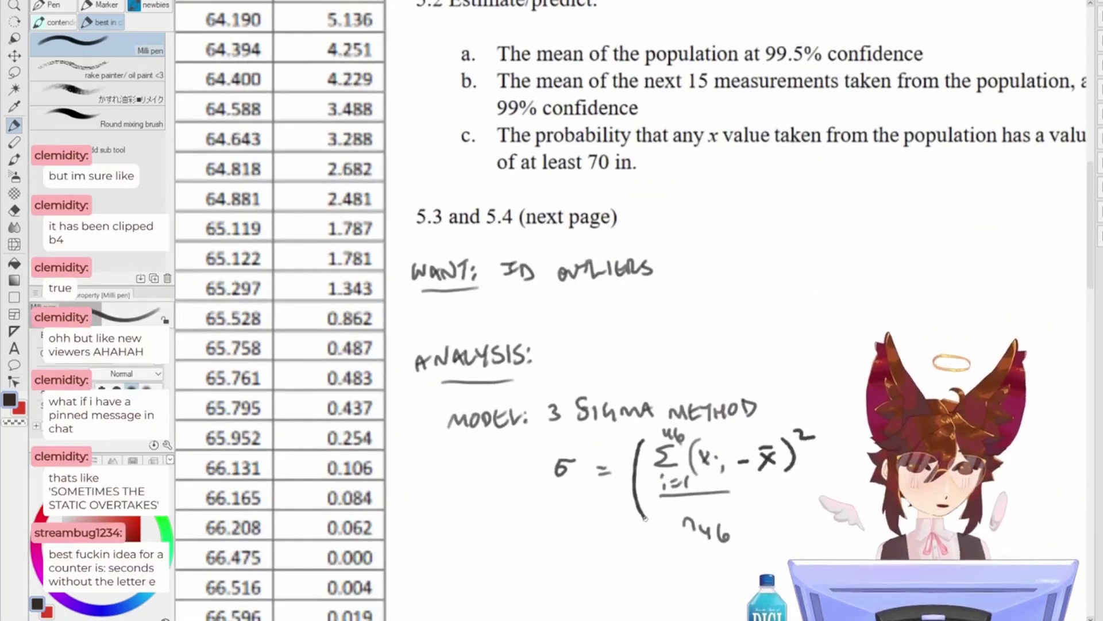
{"action": "left_click_drag", "start_coordinate": [857, 433], "coordinate": [866, 443]}
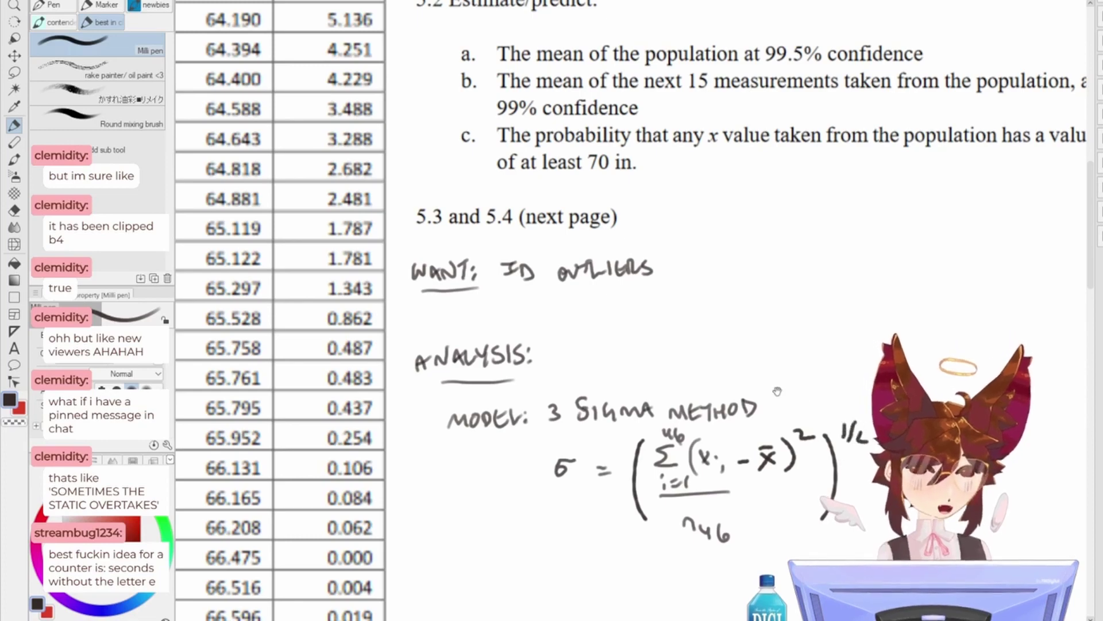
- Handwrite the heading "SUBST. VAL." beneath the σ formula
{"action": "left_click_drag", "start_coordinate": [762, 266], "coordinate": [805, 460]}
{"action": "left_click_drag", "start_coordinate": [787, 351], "coordinate": [837, 258]}
{"action": "left_click_drag", "start_coordinate": [810, 527], "coordinate": [736, 396]}
{"action": "left_click_drag", "start_coordinate": [763, 505], "coordinate": [766, 382]}
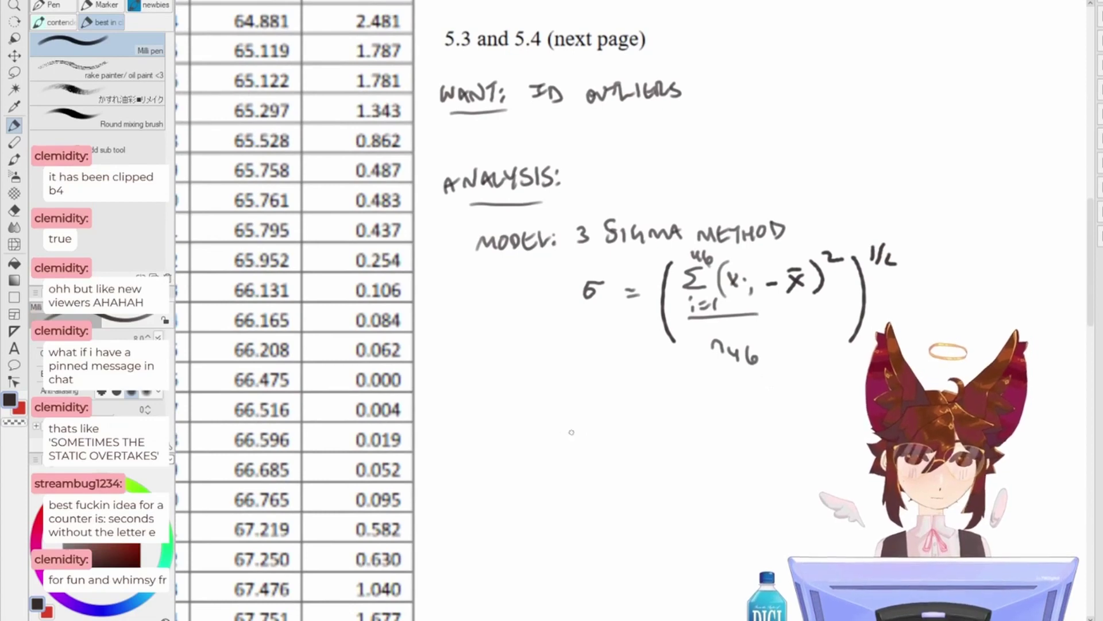
{"action": "left_click_drag", "start_coordinate": [523, 389], "coordinate": [514, 405]}
{"action": "left_click_drag", "start_coordinate": [521, 393], "coordinate": [572, 397]}
{"action": "left_click", "coordinate": [577, 396]}
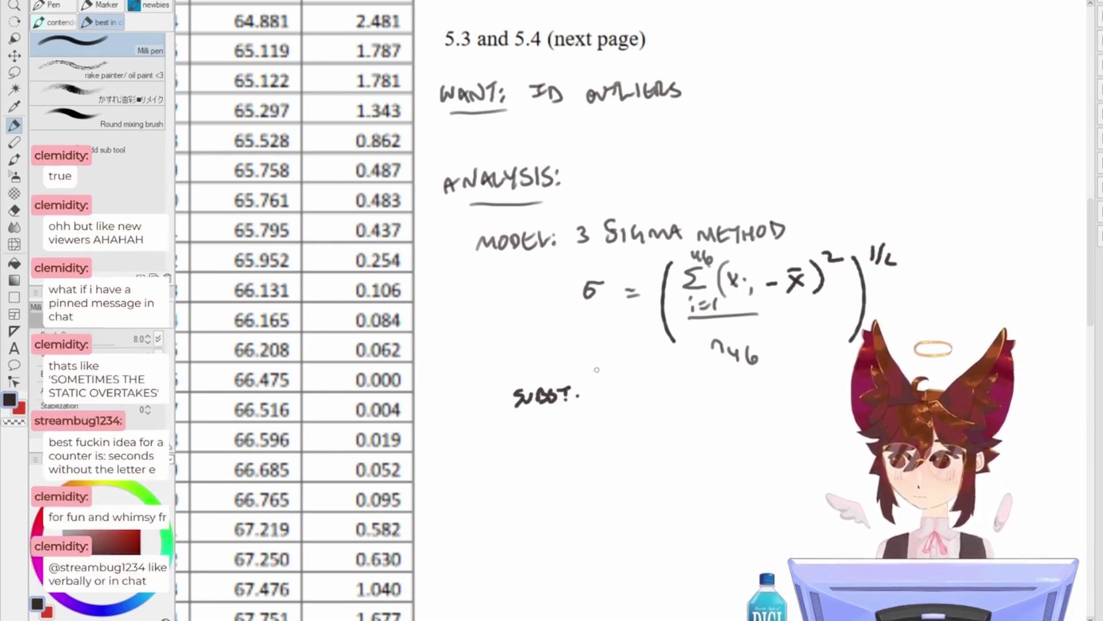
{"action": "mouse_move", "coordinate": [598, 392]}
{"action": "left_mouse_down"}
{"action": "mouse_move", "coordinate": [596, 402]}
{"action": "mouse_move", "coordinate": [632, 406]}
{"action": "left_mouse_up"}
{"action": "mouse_move", "coordinate": [544, 478]}
{"action": "left_mouse_down"}
{"action": "mouse_move", "coordinate": [533, 497]}
{"action": "mouse_move", "coordinate": [587, 478]}
{"action": "left_mouse_up"}
{"action": "left_click_drag", "start_coordinate": [591, 477], "coordinate": [588, 492]}
{"action": "left_click_drag", "start_coordinate": [607, 476], "coordinate": [598, 493]}
{"action": "key", "text": "ctrl+z"}
{"action": "key", "text": "ctrl+z"}
{"action": "key", "text": "ctrl+z"}
{"action": "key", "text": "ctrl+z"}
{"action": "key", "text": "ctrl+z"}
{"action": "key", "text": "ctrl+z"}
{"action": "key", "text": "ctrl+z"}
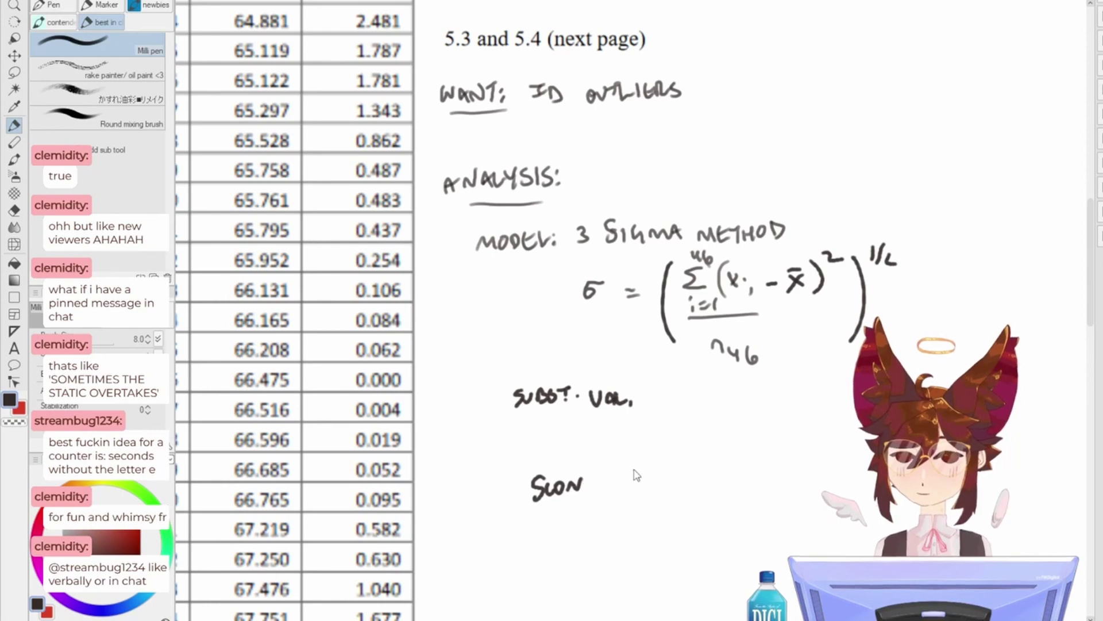
{"action": "left_click_drag", "start_coordinate": [507, 421], "coordinate": [626, 411]}
{"action": "key", "text": "ctrl+z"}
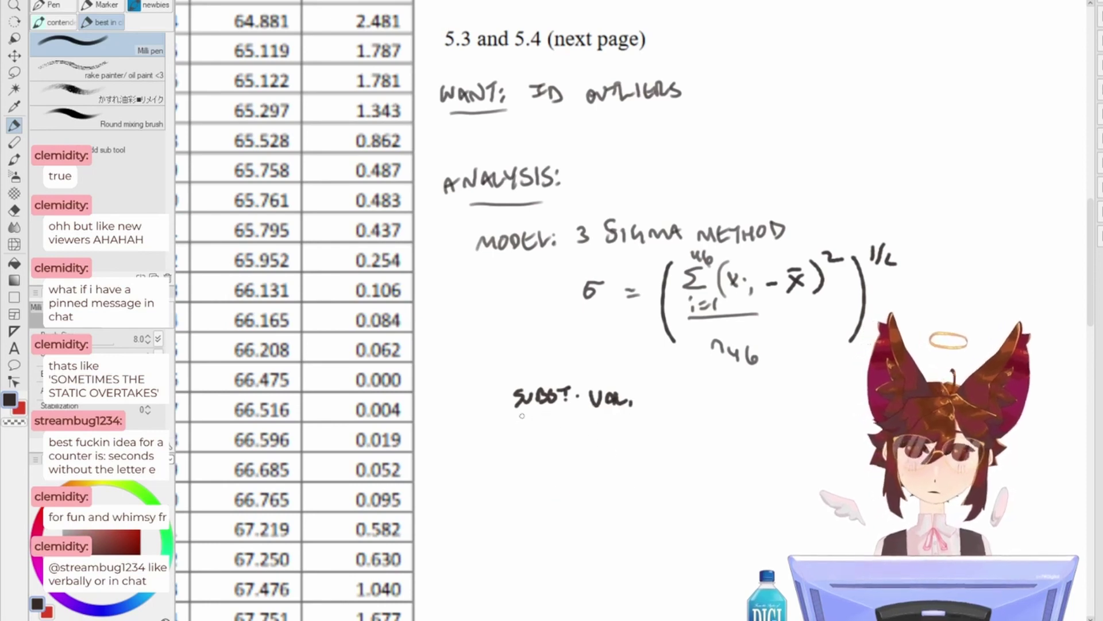
- Underline the substitution heading and handwrite σ = 555.163 with a fraction bar below it
{"action": "left_click_drag", "start_coordinate": [521, 418], "coordinate": [574, 418]}
{"action": "mouse_move", "coordinate": [565, 470]}
{"action": "left_mouse_down"}
{"action": "mouse_move", "coordinate": [550, 487]}
{"action": "mouse_move", "coordinate": [553, 473]}
{"action": "left_mouse_up"}
{"action": "left_click_drag", "start_coordinate": [587, 477], "coordinate": [602, 476]}
{"action": "mouse_move", "coordinate": [589, 484]}
{"action": "left_mouse_down"}
{"action": "mouse_move", "coordinate": [626, 492]}
{"action": "mouse_move", "coordinate": [701, 222]}
{"action": "left_mouse_up"}
{"action": "mouse_move", "coordinate": [667, 429]}
{"action": "left_mouse_down"}
{"action": "mouse_move", "coordinate": [690, 236]}
{"action": "mouse_move", "coordinate": [662, 350]}
{"action": "mouse_move", "coordinate": [660, 468]}
{"action": "mouse_move", "coordinate": [635, 473]}
{"action": "mouse_move", "coordinate": [591, 618]}
{"action": "left_mouse_up"}
{"action": "mouse_move", "coordinate": [644, 342]}
{"action": "left_mouse_down"}
{"action": "mouse_move", "coordinate": [641, 359]}
{"action": "mouse_move", "coordinate": [658, 338]}
{"action": "left_mouse_up"}
{"action": "mouse_move", "coordinate": [661, 341]}
{"action": "left_mouse_down"}
{"action": "mouse_move", "coordinate": [658, 356]}
{"action": "mouse_move", "coordinate": [673, 336]}
{"action": "left_mouse_up"}
{"action": "mouse_move", "coordinate": [674, 340]}
{"action": "left_mouse_down"}
{"action": "mouse_move", "coordinate": [671, 355]}
{"action": "mouse_move", "coordinate": [688, 335]}
{"action": "mouse_move", "coordinate": [705, 349]}
{"action": "left_mouse_up"}
{"action": "left_click", "coordinate": [694, 348]}
{"action": "mouse_move", "coordinate": [720, 335]}
{"action": "left_mouse_down"}
{"action": "mouse_move", "coordinate": [713, 349]}
{"action": "mouse_move", "coordinate": [733, 352]}
{"action": "left_mouse_up"}
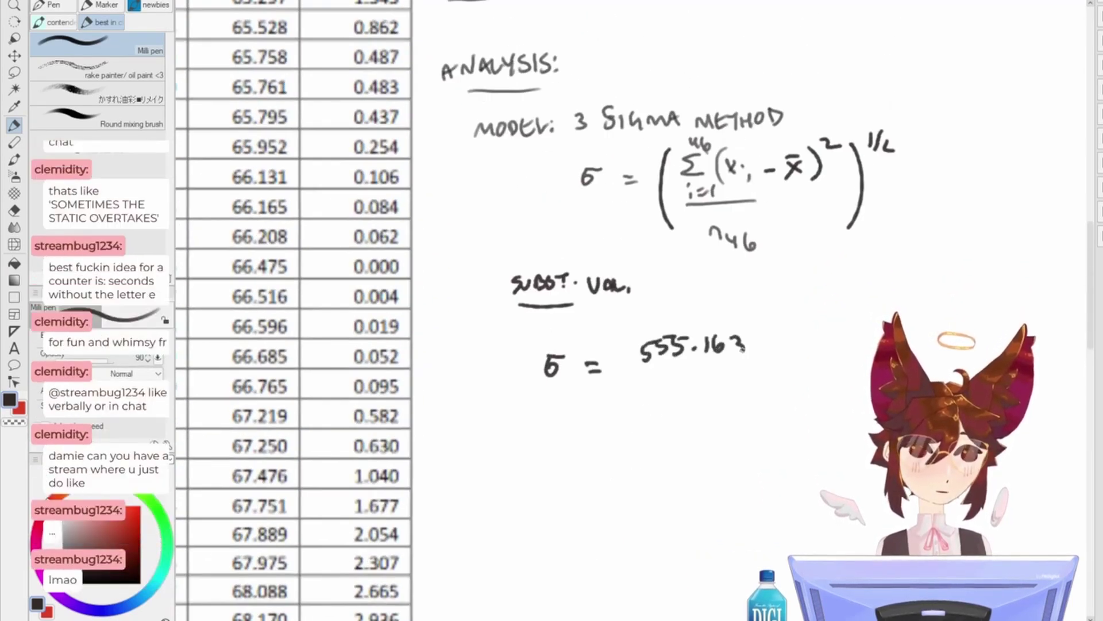
{"action": "left_click_drag", "start_coordinate": [664, 367], "coordinate": [739, 362]}
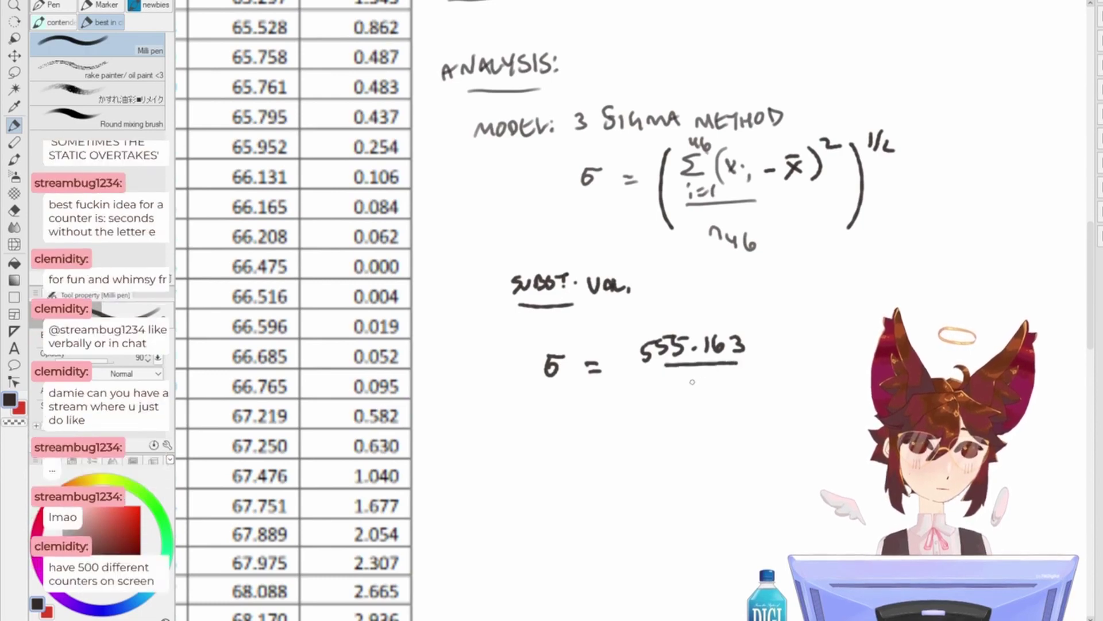
- Handwrite 46 as the denominator beneath 555.163
{"action": "scroll", "coordinate": [691, 381], "scroll_direction": "up", "scroll_amount": 10}
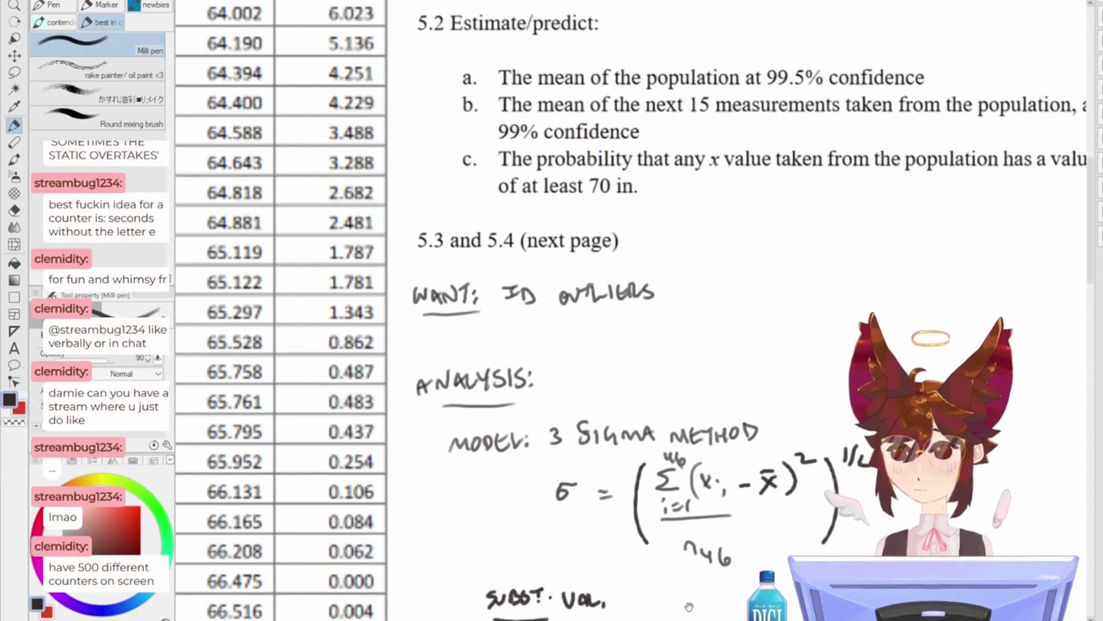
{"action": "scroll", "coordinate": [684, 437], "scroll_direction": "down", "scroll_amount": 10}
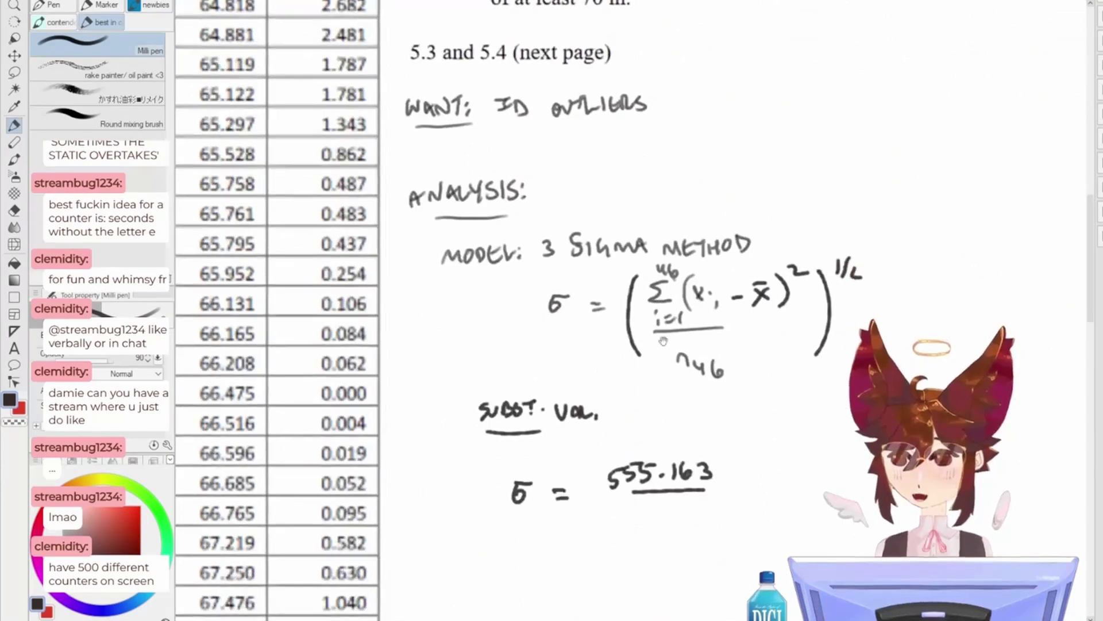
{"action": "scroll", "coordinate": [664, 370], "scroll_direction": "down", "scroll_amount": 1}
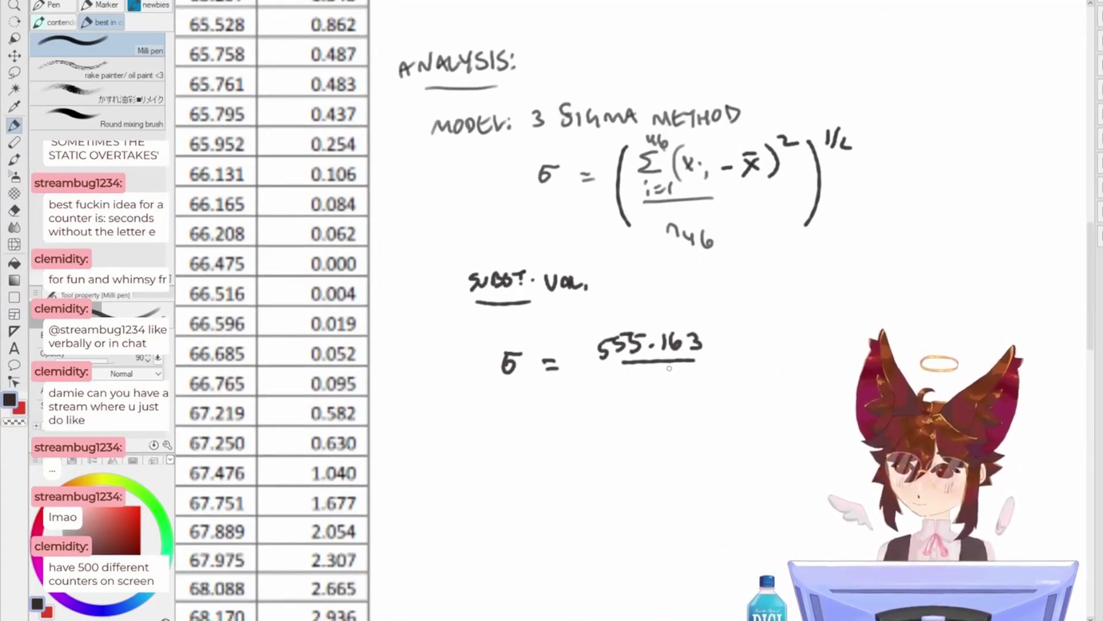
{"action": "scroll", "coordinate": [749, 412], "scroll_direction": "up", "scroll_amount": 3}
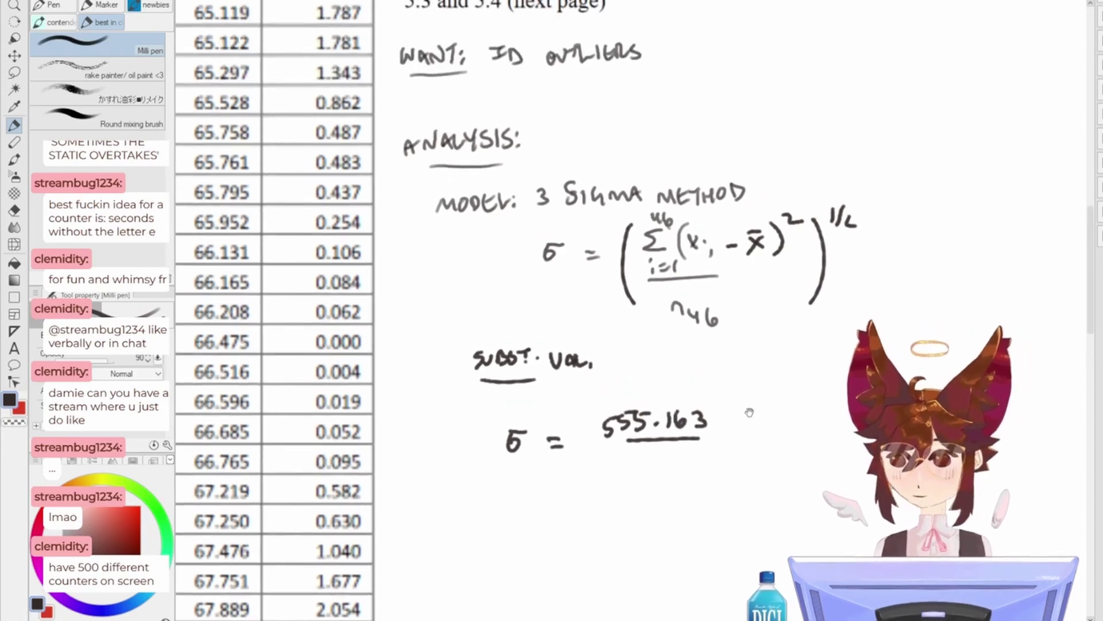
{"action": "left_click_drag", "start_coordinate": [635, 466], "coordinate": [664, 466]}
{"action": "mouse_move", "coordinate": [661, 459]}
{"action": "left_mouse_down"}
{"action": "mouse_move", "coordinate": [661, 474]}
{"action": "mouse_move", "coordinate": [658, 459]}
{"action": "left_mouse_up"}
{"action": "key", "text": "ctrl+z"}
{"action": "key", "text": "ctrl+z"}
{"action": "key", "text": "ctrl+z"}
{"action": "mouse_move", "coordinate": [655, 453]}
{"action": "left_mouse_down"}
{"action": "mouse_move", "coordinate": [653, 469]}
{"action": "mouse_move", "coordinate": [668, 462]}
{"action": "left_mouse_up"}
{"action": "key", "text": "ctrl+z"}
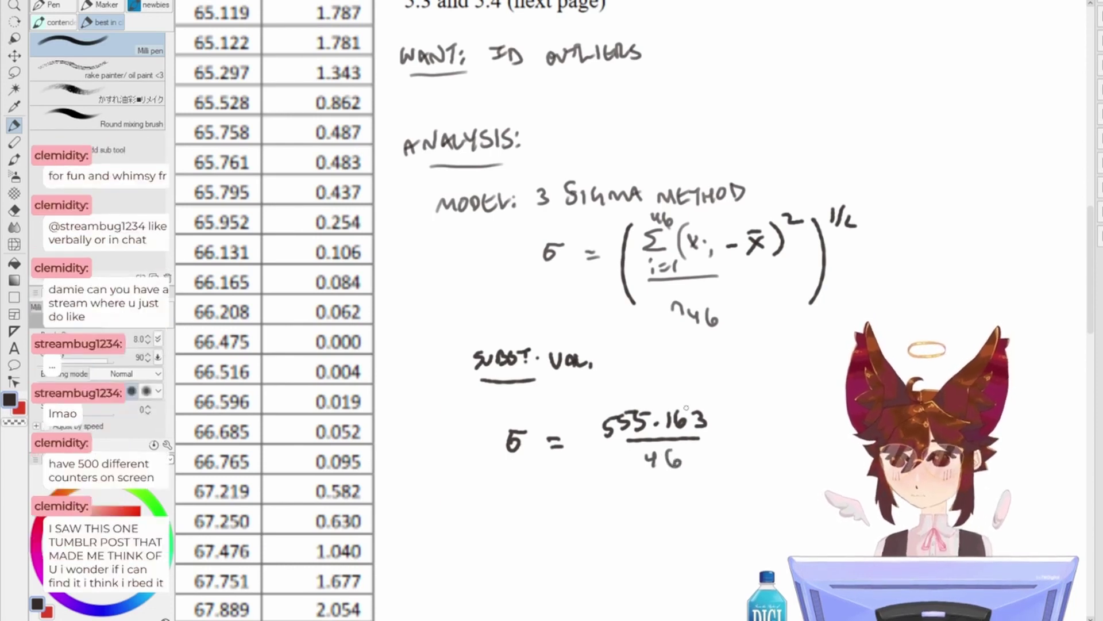
- Enclose the 555.163/46 fraction in parentheses and add the exponent 1/2
{"action": "left_click_drag", "start_coordinate": [592, 416], "coordinate": [587, 470]}
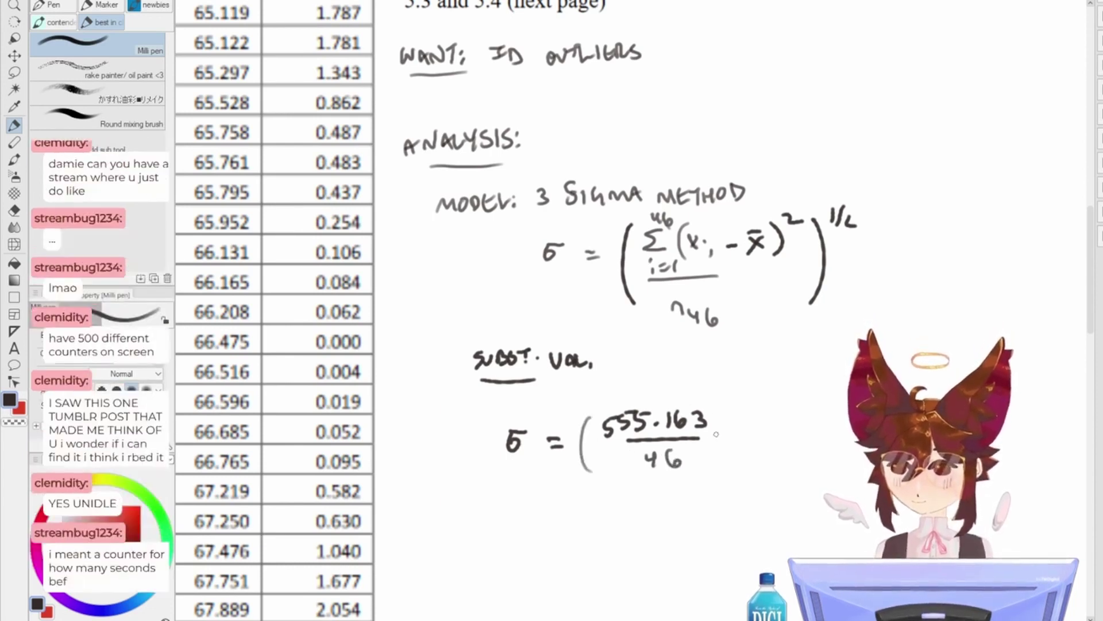
{"action": "mouse_move", "coordinate": [717, 416]}
{"action": "left_mouse_down"}
{"action": "mouse_move", "coordinate": [720, 459]}
{"action": "mouse_move", "coordinate": [729, 422]}
{"action": "mouse_move", "coordinate": [740, 424]}
{"action": "left_mouse_up"}
{"action": "mouse_move", "coordinate": [745, 416]}
{"action": "left_mouse_down"}
{"action": "mouse_move", "coordinate": [757, 424]}
{"action": "mouse_move", "coordinate": [770, 394]}
{"action": "mouse_move", "coordinate": [756, 384]}
{"action": "left_mouse_up"}
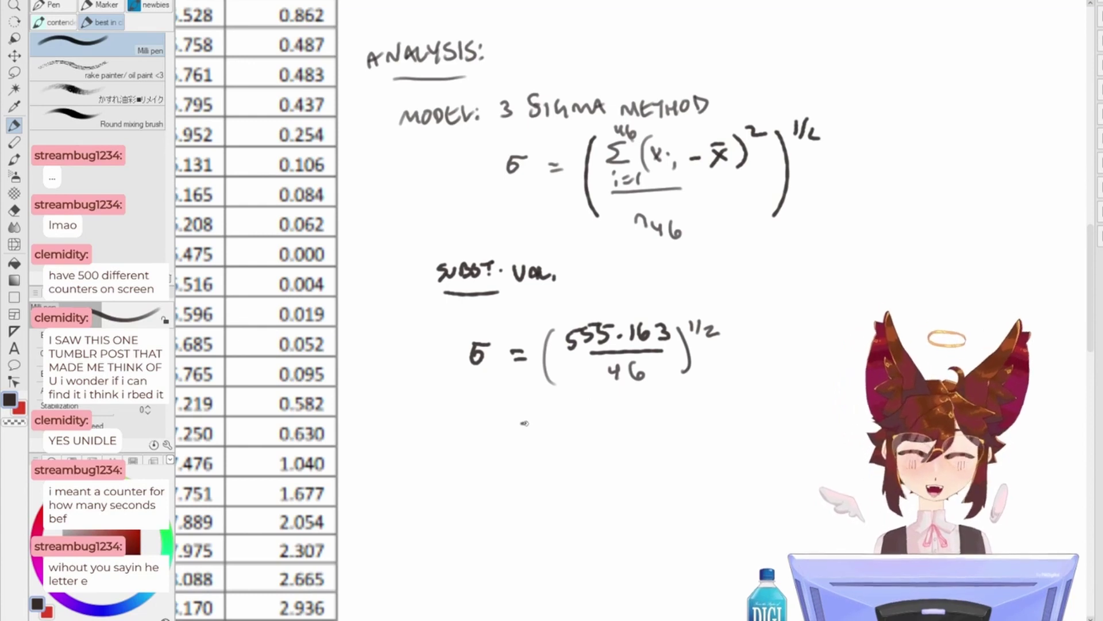
- Handwrite the unrounded result = 3.474012214 with trailing dots beneath the substituted fraction
{"action": "left_click_drag", "start_coordinate": [521, 425], "coordinate": [530, 424]}
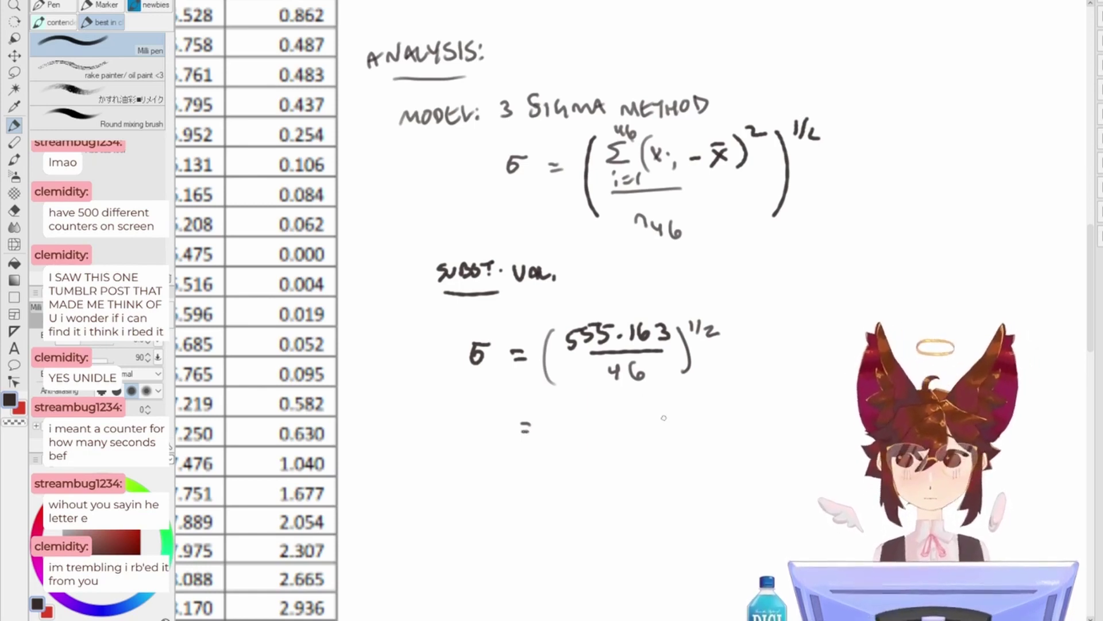
{"action": "left_click_drag", "start_coordinate": [689, 425], "coordinate": [743, 428]}
{"action": "mouse_move", "coordinate": [613, 426]}
{"action": "left_mouse_down"}
{"action": "mouse_move", "coordinate": [614, 441]}
{"action": "mouse_move", "coordinate": [651, 438]}
{"action": "left_mouse_up"}
{"action": "left_click", "coordinate": [634, 435]}
{"action": "mouse_move", "coordinate": [658, 424]}
{"action": "left_mouse_down"}
{"action": "mouse_move", "coordinate": [670, 426]}
{"action": "mouse_move", "coordinate": [665, 440]}
{"action": "left_mouse_up"}
{"action": "left_click_drag", "start_coordinate": [680, 421], "coordinate": [686, 441]}
{"action": "left_click_drag", "start_coordinate": [700, 422], "coordinate": [704, 422]}
{"action": "mouse_move", "coordinate": [718, 422]}
{"action": "left_mouse_down"}
{"action": "mouse_move", "coordinate": [718, 441]}
{"action": "mouse_move", "coordinate": [763, 437]}
{"action": "left_mouse_up"}
{"action": "mouse_move", "coordinate": [770, 421]}
{"action": "left_mouse_down"}
{"action": "mouse_move", "coordinate": [770, 437]}
{"action": "mouse_move", "coordinate": [790, 427]}
{"action": "left_mouse_up"}
{"action": "left_click_drag", "start_coordinate": [792, 418], "coordinate": [789, 434]}
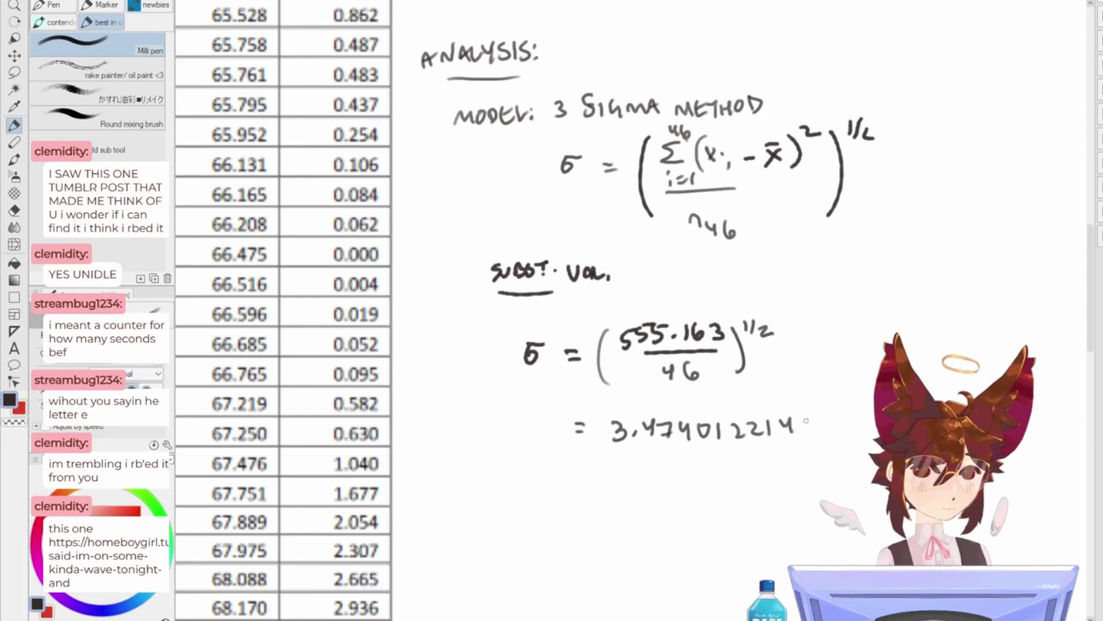
{"action": "left_click", "coordinate": [807, 433]}
{"action": "left_click", "coordinate": [820, 432]}
{"action": "left_click", "coordinate": [836, 431]}
- Handwrite the rounded result = 3.474 in on the next line and finish the dots after the unrounded value
{"action": "left_click_drag", "start_coordinate": [710, 470], "coordinate": [729, 441]}
{"action": "left_click_drag", "start_coordinate": [602, 449], "coordinate": [608, 449]}
{"action": "left_click_drag", "start_coordinate": [602, 455], "coordinate": [636, 462]}
{"action": "left_click", "coordinate": [659, 454]}
{"action": "mouse_move", "coordinate": [607, 498]}
{"action": "left_mouse_down"}
{"action": "mouse_move", "coordinate": [715, 276]}
{"action": "mouse_move", "coordinate": [643, 499]}
{"action": "mouse_move", "coordinate": [610, 450]}
{"action": "left_mouse_up"}
{"action": "left_click_drag", "start_coordinate": [673, 395], "coordinate": [688, 401]}
{"action": "mouse_move", "coordinate": [684, 394]}
{"action": "left_mouse_down"}
{"action": "mouse_move", "coordinate": [683, 413]}
{"action": "mouse_move", "coordinate": [723, 401]}
{"action": "left_mouse_up"}
{"action": "left_click_drag", "start_coordinate": [719, 391], "coordinate": [720, 412]}
{"action": "scroll", "coordinate": [714, 428], "scroll_direction": "up", "scroll_amount": 10}
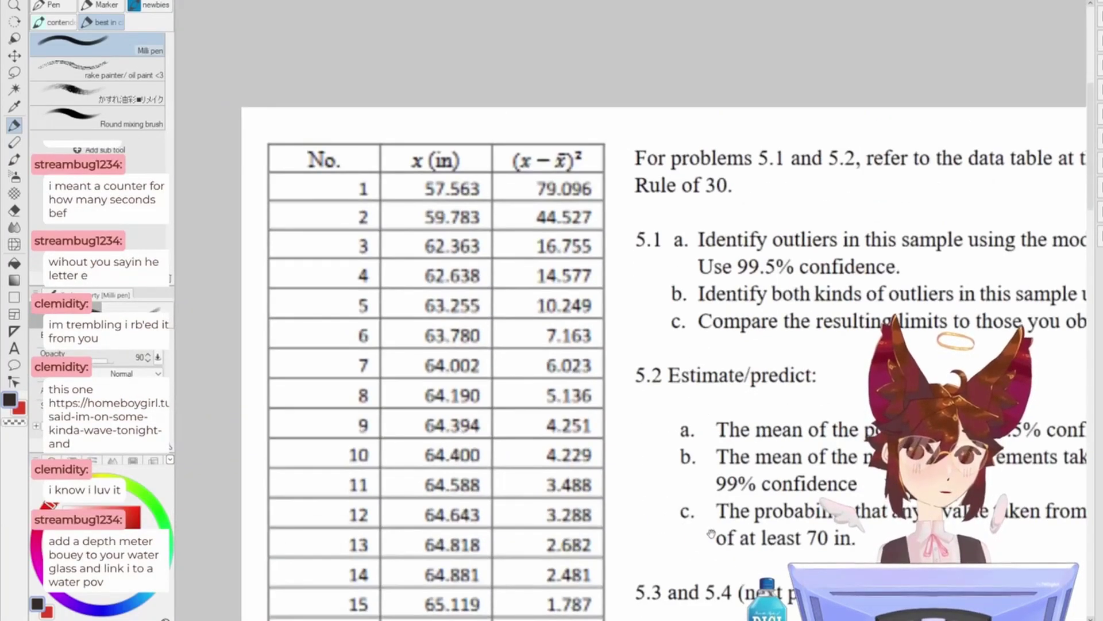
{"action": "left_click_drag", "start_coordinate": [712, 533], "coordinate": [623, 411]}
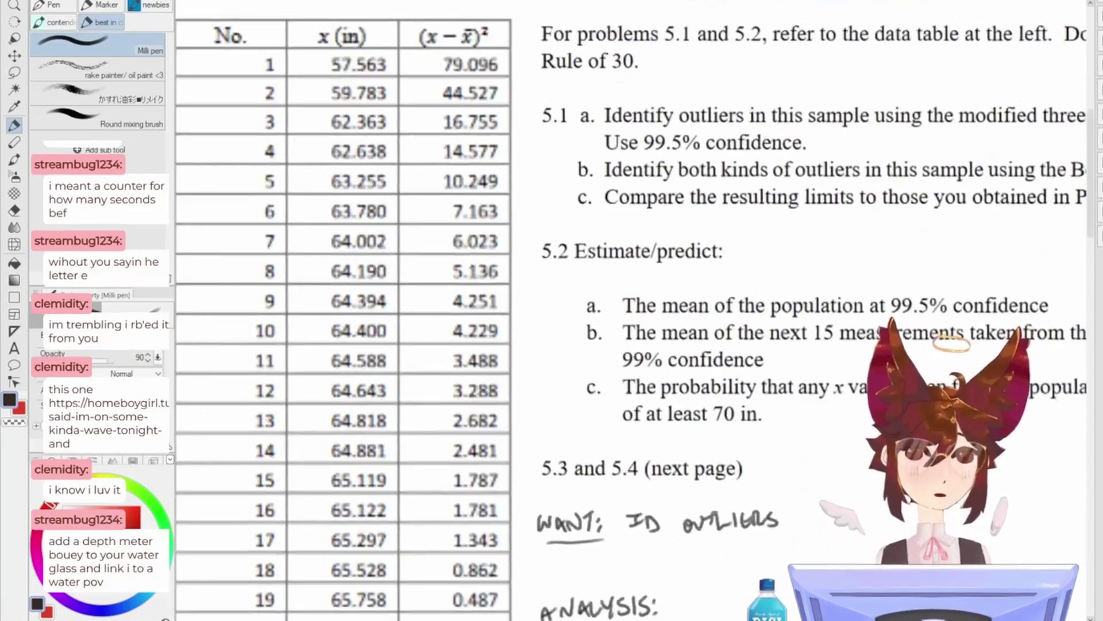
{"action": "left_click_drag", "start_coordinate": [641, 545], "coordinate": [655, 249]}
{"action": "left_click_drag", "start_coordinate": [713, 597], "coordinate": [624, 304]}
{"action": "mouse_move", "coordinate": [764, 440]}
{"action": "left_mouse_down"}
{"action": "mouse_move", "coordinate": [764, 455]}
{"action": "mouse_move", "coordinate": [784, 455]}
{"action": "left_mouse_up"}
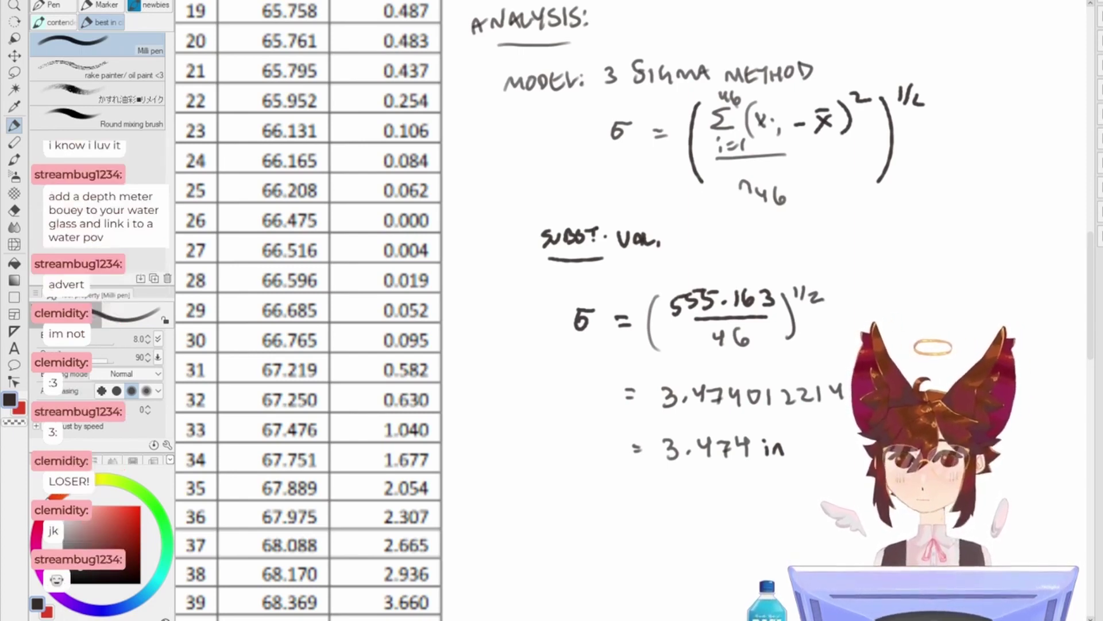
{"action": "left_click", "coordinate": [854, 397]}
{"action": "left_click", "coordinate": [865, 397]}
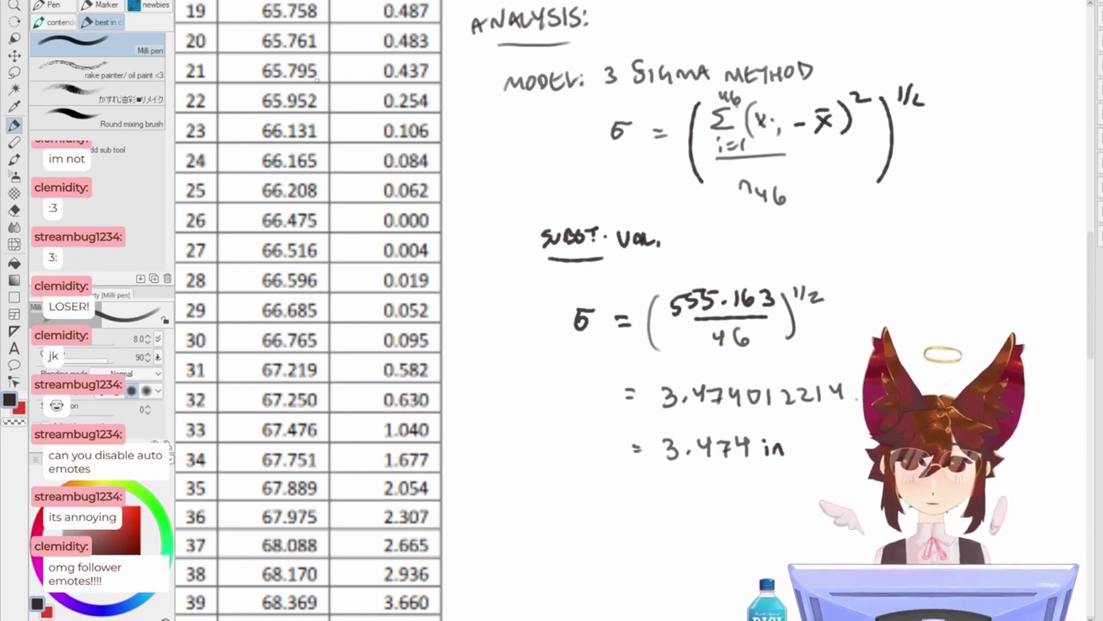
- Handwrite 3σ = 10.422 below the rounded standard deviation
{"action": "left_click_drag", "start_coordinate": [754, 485], "coordinate": [664, 387]}
{"action": "left_click_drag", "start_coordinate": [467, 272], "coordinate": [540, 351]}
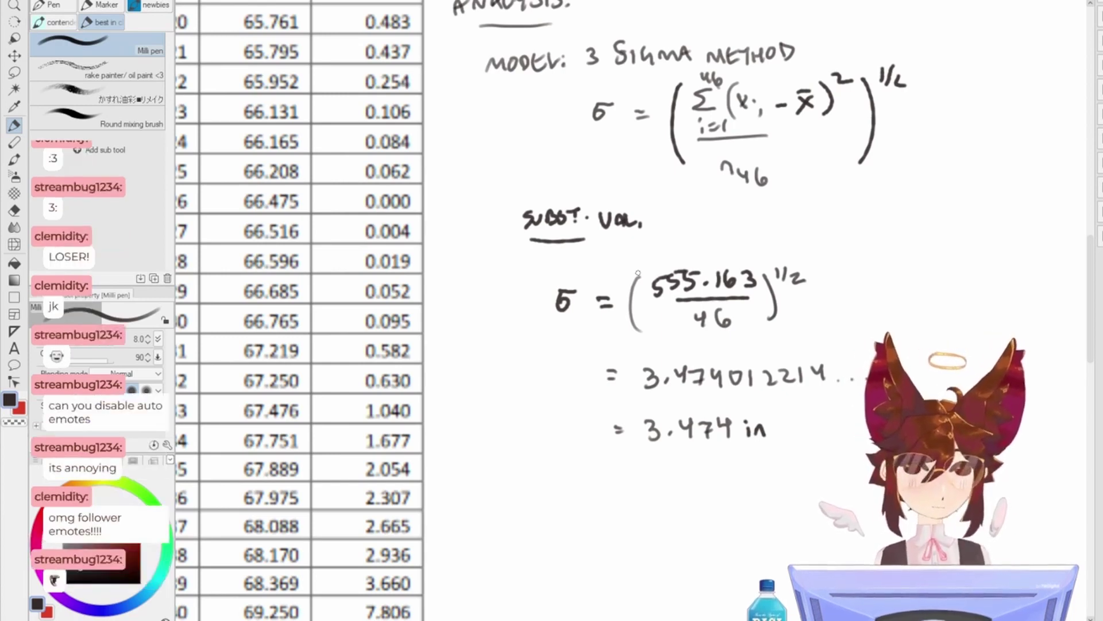
{"action": "left_click_drag", "start_coordinate": [720, 541], "coordinate": [734, 440]}
{"action": "left_click_drag", "start_coordinate": [612, 450], "coordinate": [633, 473]}
{"action": "key", "text": "ctrl+z"}
{"action": "key", "text": "ctrl+z"}
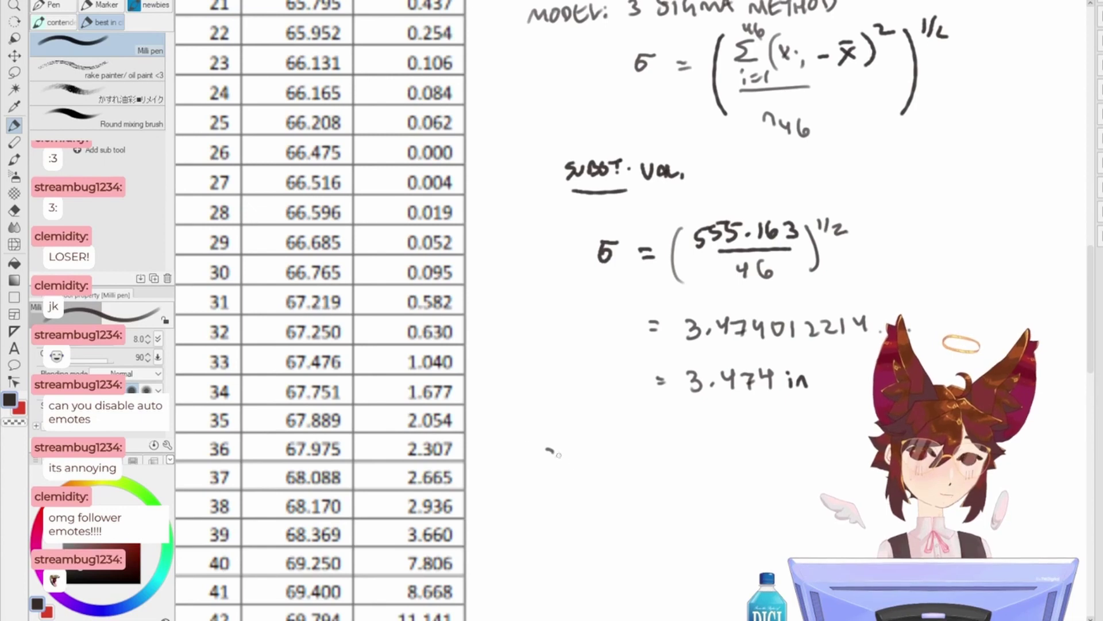
{"action": "mouse_move", "coordinate": [564, 447]}
{"action": "left_mouse_down"}
{"action": "mouse_move", "coordinate": [563, 462]}
{"action": "mouse_move", "coordinate": [596, 449]}
{"action": "left_mouse_up"}
{"action": "left_click_drag", "start_coordinate": [596, 449], "coordinate": [592, 462]}
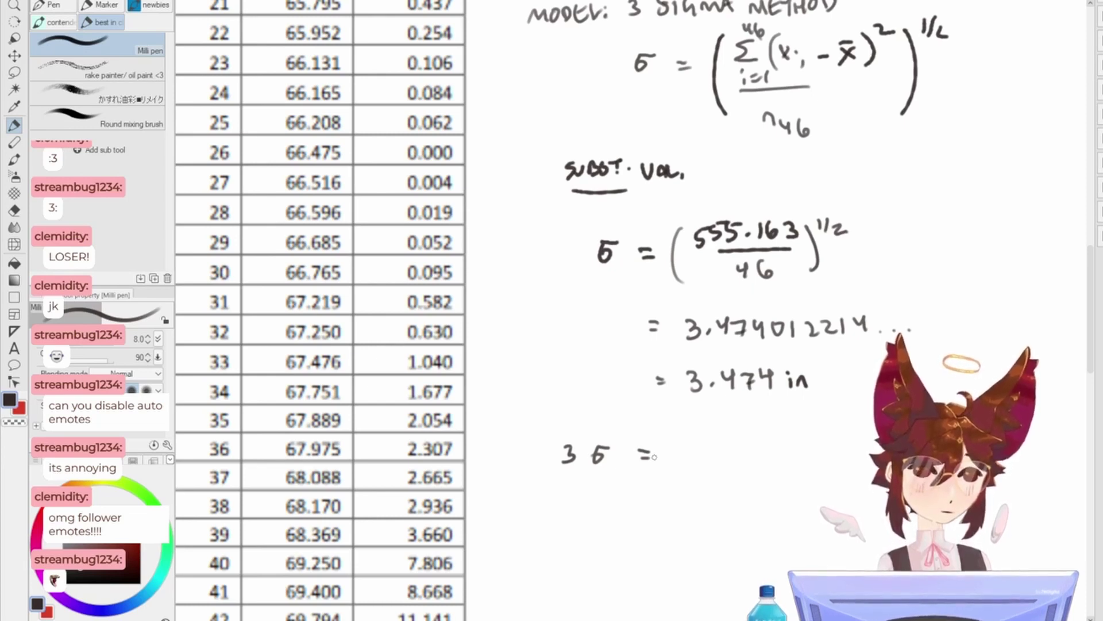
{"action": "mouse_move", "coordinate": [678, 443]}
{"action": "left_mouse_down"}
{"action": "mouse_move", "coordinate": [680, 461]}
{"action": "mouse_move", "coordinate": [691, 443]}
{"action": "mouse_move", "coordinate": [705, 458]}
{"action": "left_mouse_up"}
{"action": "mouse_move", "coordinate": [713, 442]}
{"action": "left_mouse_down"}
{"action": "mouse_move", "coordinate": [720, 458]}
{"action": "mouse_move", "coordinate": [762, 455]}
{"action": "mouse_move", "coordinate": [758, 339]}
{"action": "mouse_move", "coordinate": [780, 292]}
{"action": "mouse_move", "coordinate": [741, 373]}
{"action": "left_mouse_up"}
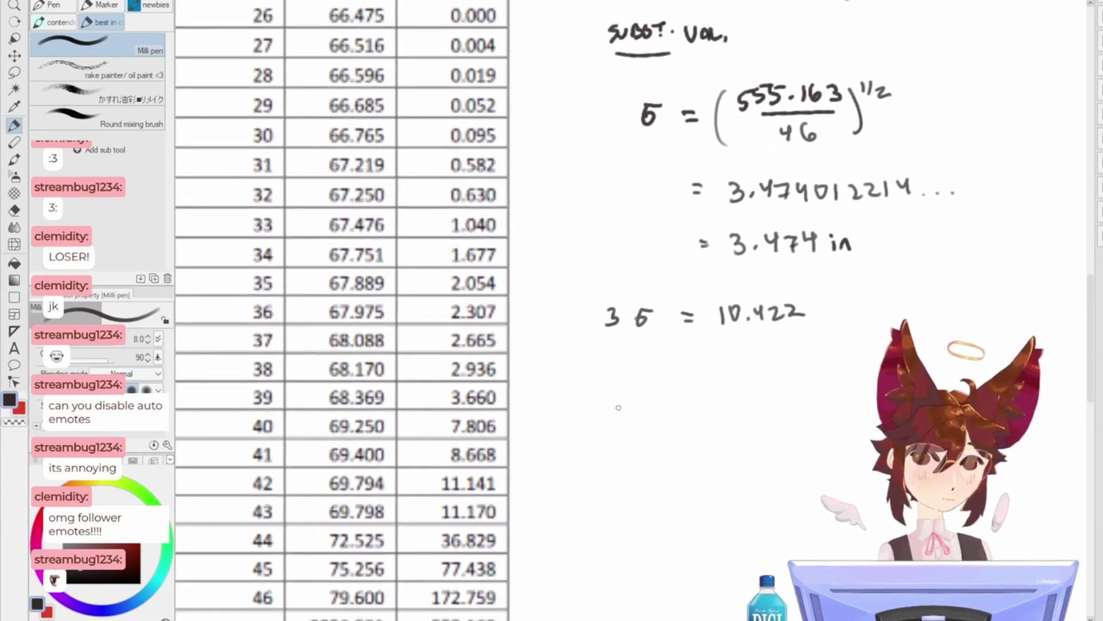
- Handwrite the heading "OUTLIERS:" with the lower limit xmin = μ − 3σ beneath it
{"action": "mouse_move", "coordinate": [634, 391]}
{"action": "left_mouse_down"}
{"action": "mouse_move", "coordinate": [681, 403]}
{"action": "mouse_move", "coordinate": [737, 399]}
{"action": "left_mouse_up"}
{"action": "left_click_drag", "start_coordinate": [772, 455], "coordinate": [698, 467]}
{"action": "mouse_move", "coordinate": [697, 452]}
{"action": "left_mouse_down"}
{"action": "mouse_move", "coordinate": [686, 466]}
{"action": "mouse_move", "coordinate": [738, 467]}
{"action": "mouse_move", "coordinate": [763, 450]}
{"action": "left_mouse_up"}
{"action": "left_click_drag", "start_coordinate": [749, 457], "coordinate": [810, 449]}
{"action": "mouse_move", "coordinate": [815, 454]}
{"action": "left_mouse_down"}
{"action": "mouse_move", "coordinate": [845, 401]}
{"action": "mouse_move", "coordinate": [833, 392]}
{"action": "left_mouse_up"}
- Handwrite the upper limit xmax = μ + 3σ beneath the xmin line
{"action": "left_click_drag", "start_coordinate": [645, 456], "coordinate": [655, 468]}
{"action": "mouse_move", "coordinate": [655, 454]}
{"action": "left_mouse_down"}
{"action": "mouse_move", "coordinate": [645, 469]}
{"action": "mouse_move", "coordinate": [693, 473]}
{"action": "left_mouse_up"}
{"action": "mouse_move", "coordinate": [696, 460]}
{"action": "left_mouse_down"}
{"action": "mouse_move", "coordinate": [708, 471]}
{"action": "mouse_move", "coordinate": [695, 472]}
{"action": "left_mouse_up"}
{"action": "left_click_drag", "start_coordinate": [720, 460], "coordinate": [732, 464]}
{"action": "left_click_drag", "start_coordinate": [742, 465], "coordinate": [772, 456]}
{"action": "mouse_move", "coordinate": [777, 455]}
{"action": "left_mouse_down"}
{"action": "mouse_move", "coordinate": [794, 455]}
{"action": "mouse_move", "coordinate": [787, 463]}
{"action": "left_mouse_up"}
{"action": "left_click_drag", "start_coordinate": [805, 445], "coordinate": [805, 463]}
{"action": "left_click_drag", "start_coordinate": [836, 412], "coordinate": [774, 446]}
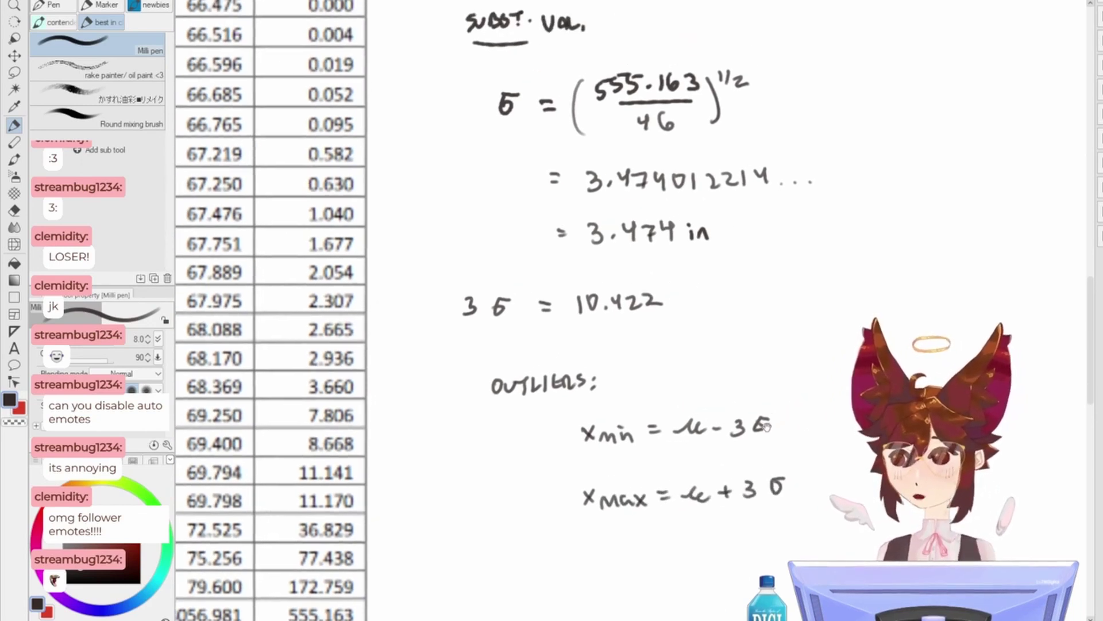
{"action": "scroll", "coordinate": [770, 437], "scroll_direction": "down", "scroll_amount": 3}
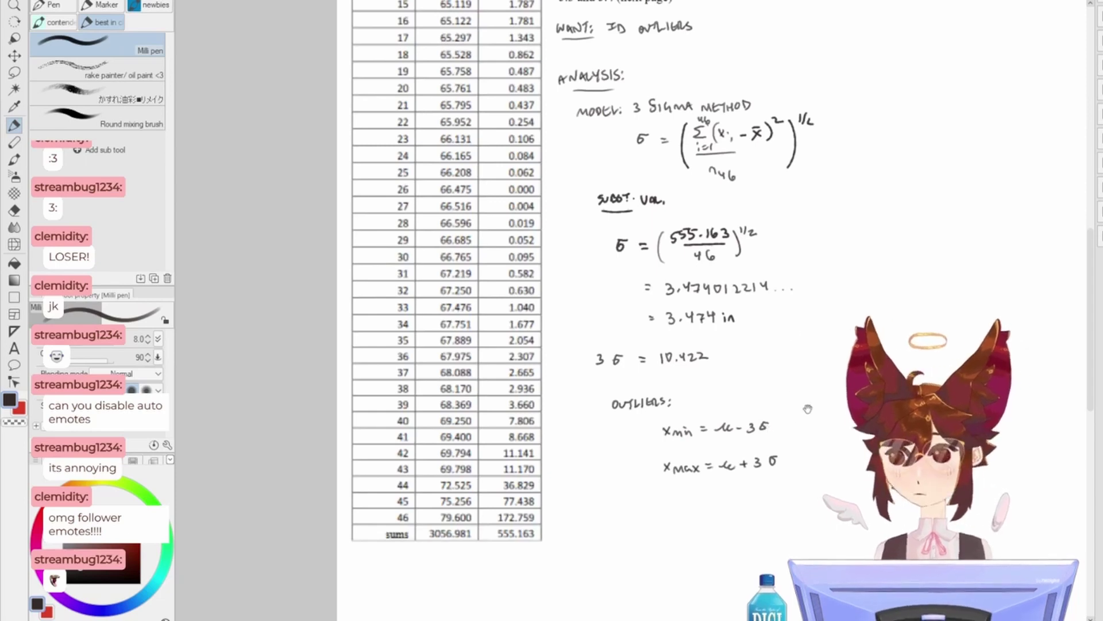
{"action": "left_click_drag", "start_coordinate": [845, 384], "coordinate": [772, 434]}
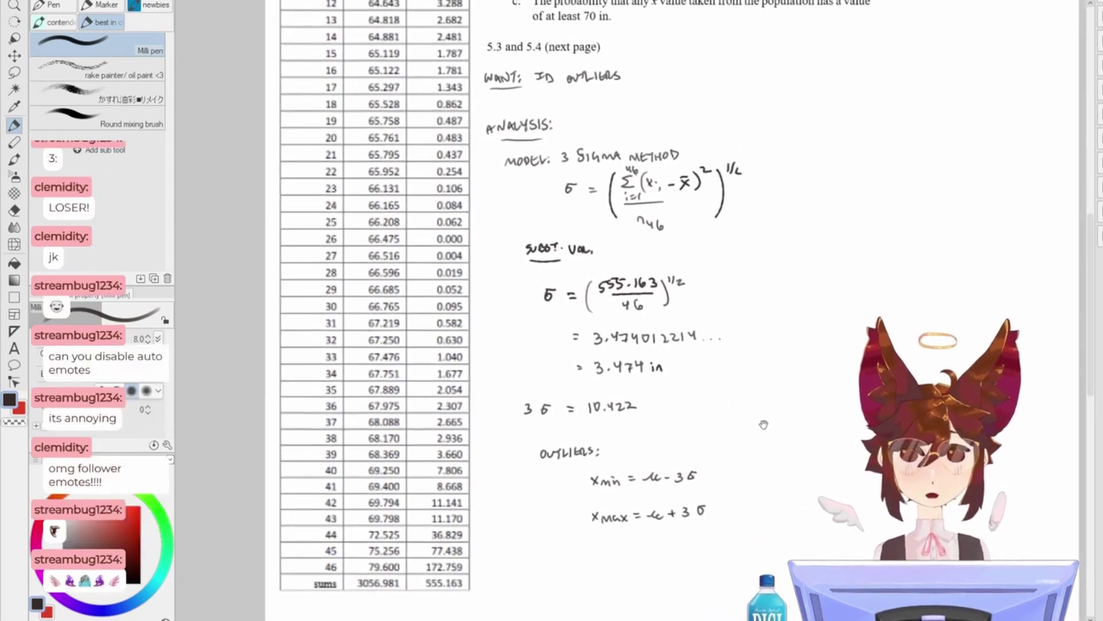
{"action": "key", "text": "m"}
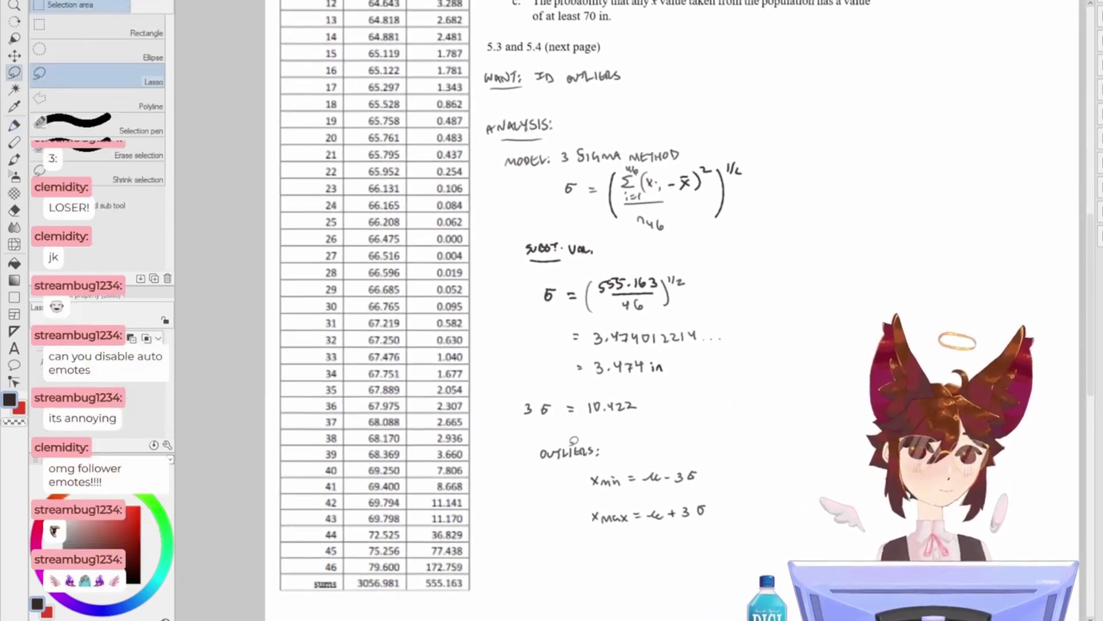
{"action": "mouse_move", "coordinate": [576, 426]}
{"action": "left_mouse_down"}
{"action": "mouse_move", "coordinate": [611, 576]}
{"action": "mouse_move", "coordinate": [707, 443]}
{"action": "left_mouse_up"}
{"action": "key", "text": "ctrl+t"}
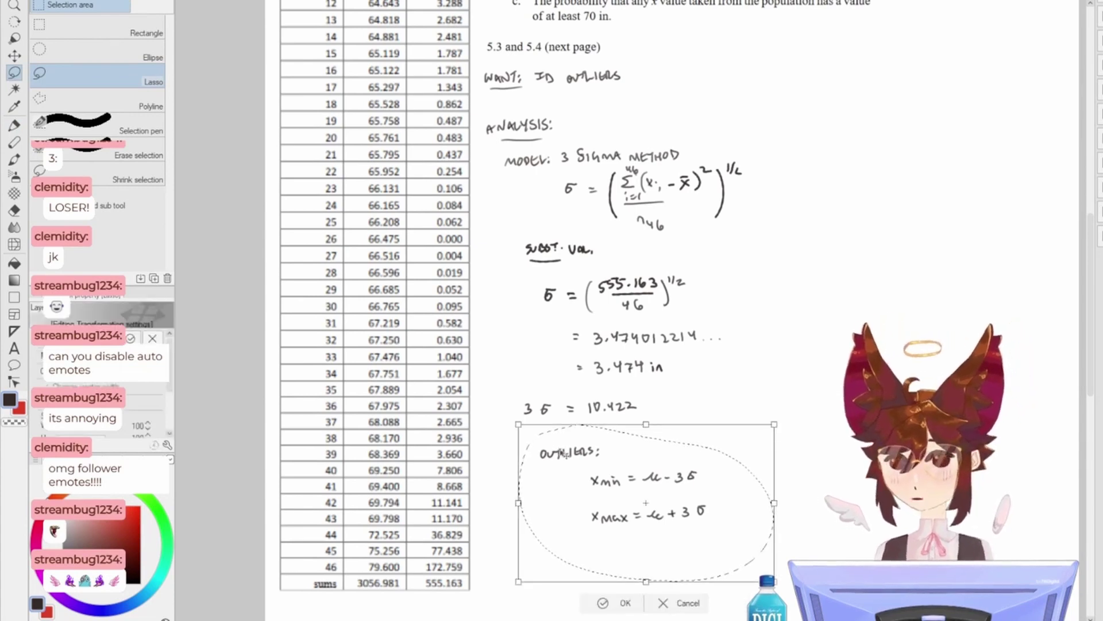
{"action": "key", "text": "Return"}
{"action": "key", "text": "ctrl+d"}
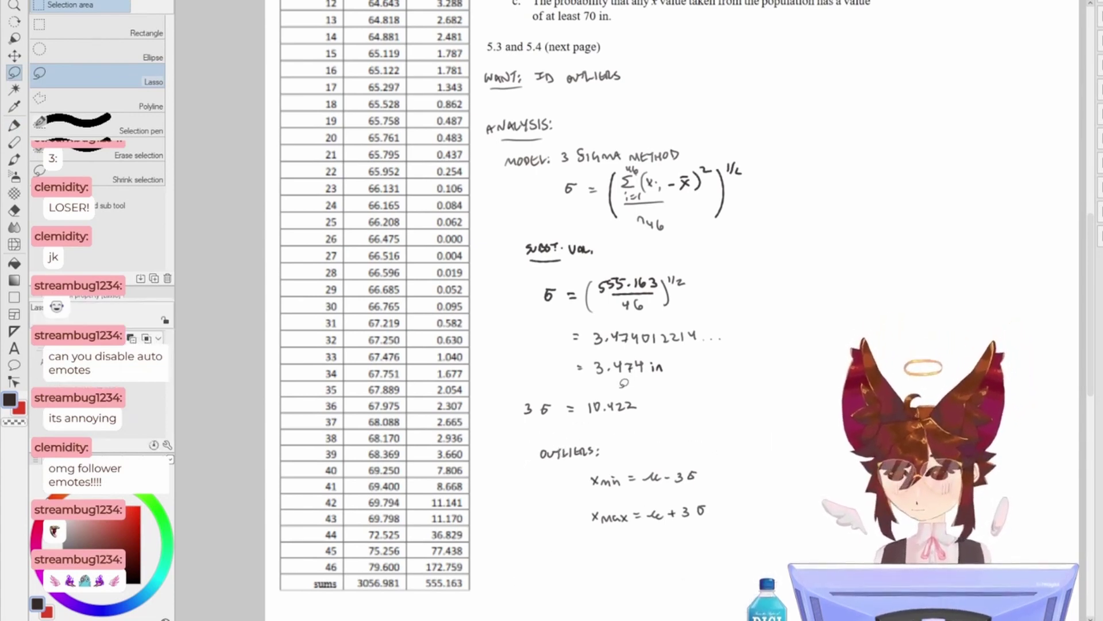
- Move the σ formula and all the work beneath it down, leaving a blank gap under the "3 SIGMA METHOD" line
{"action": "mouse_move", "coordinate": [565, 171]}
{"action": "left_mouse_down"}
{"action": "mouse_move", "coordinate": [510, 229]}
{"action": "mouse_move", "coordinate": [520, 508]}
{"action": "mouse_move", "coordinate": [614, 604]}
{"action": "mouse_move", "coordinate": [797, 534]}
{"action": "mouse_move", "coordinate": [839, 249]}
{"action": "mouse_move", "coordinate": [755, 151]}
{"action": "mouse_move", "coordinate": [598, 161]}
{"action": "left_mouse_up"}
{"action": "key", "text": "ctrl+t"}
{"action": "left_click_drag", "start_coordinate": [671, 234], "coordinate": [654, 343]}
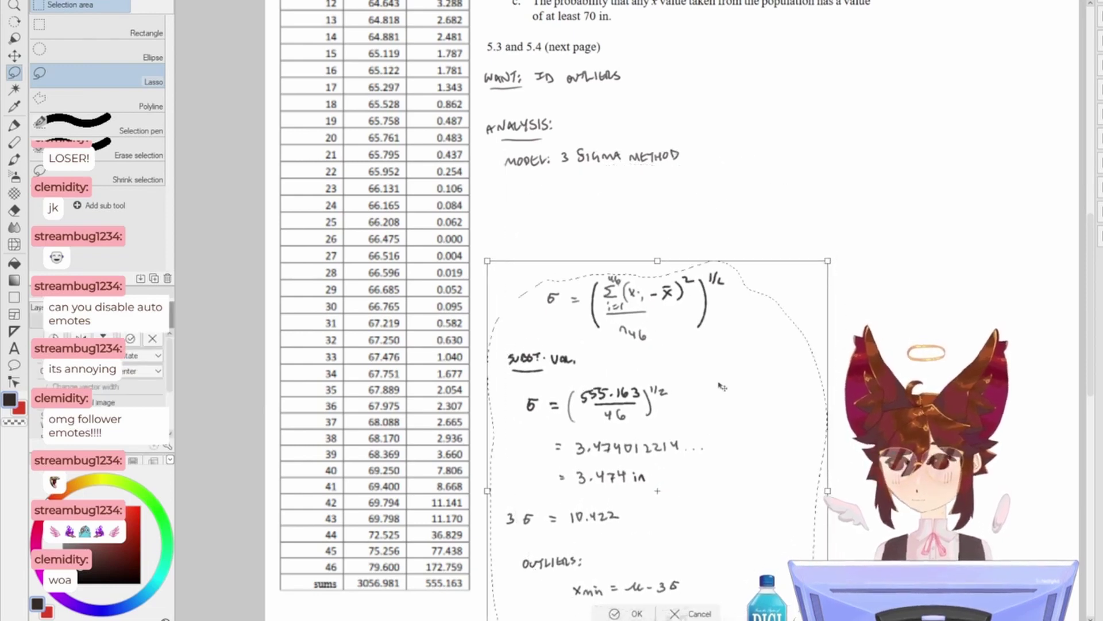
{"action": "left_click_drag", "start_coordinate": [911, 416], "coordinate": [869, 249]}
{"action": "key", "text": "Return"}
{"action": "key", "text": "ctrl+d"}
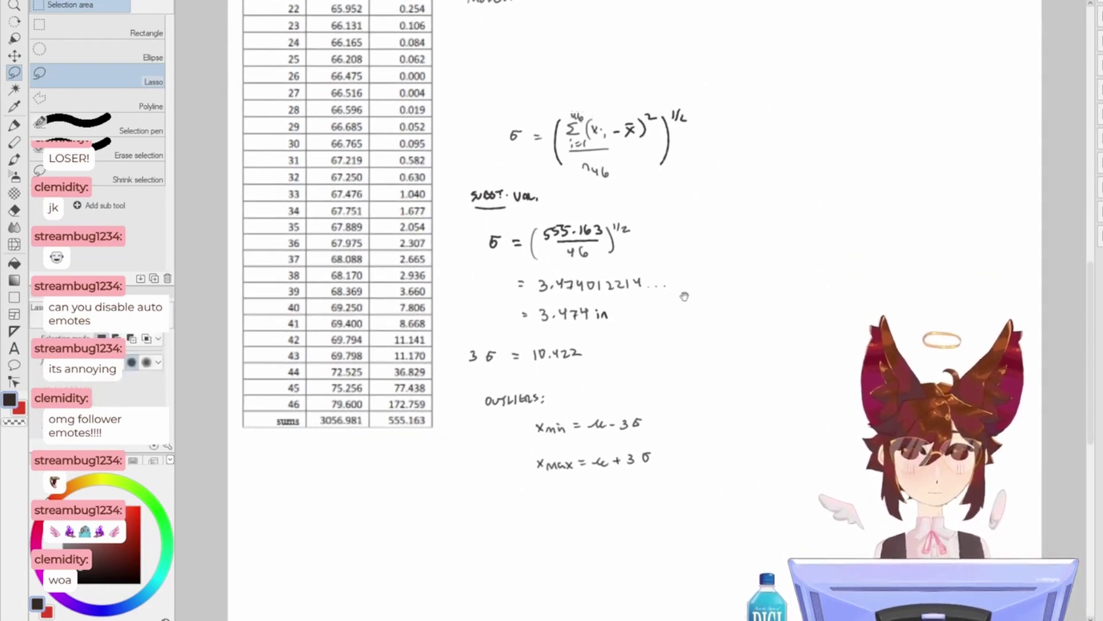
- Move the "OUTLIERS:" heading with its xmin and xmax lines up into the blank gap under the "3 SIGMA METHOD" line
{"action": "left_click_drag", "start_coordinate": [683, 296], "coordinate": [713, 363]}
{"action": "mouse_move", "coordinate": [546, 440]}
{"action": "left_mouse_down"}
{"action": "mouse_move", "coordinate": [691, 562]}
{"action": "mouse_move", "coordinate": [546, 441]}
{"action": "left_mouse_up"}
{"action": "key", "text": "ctrl+t"}
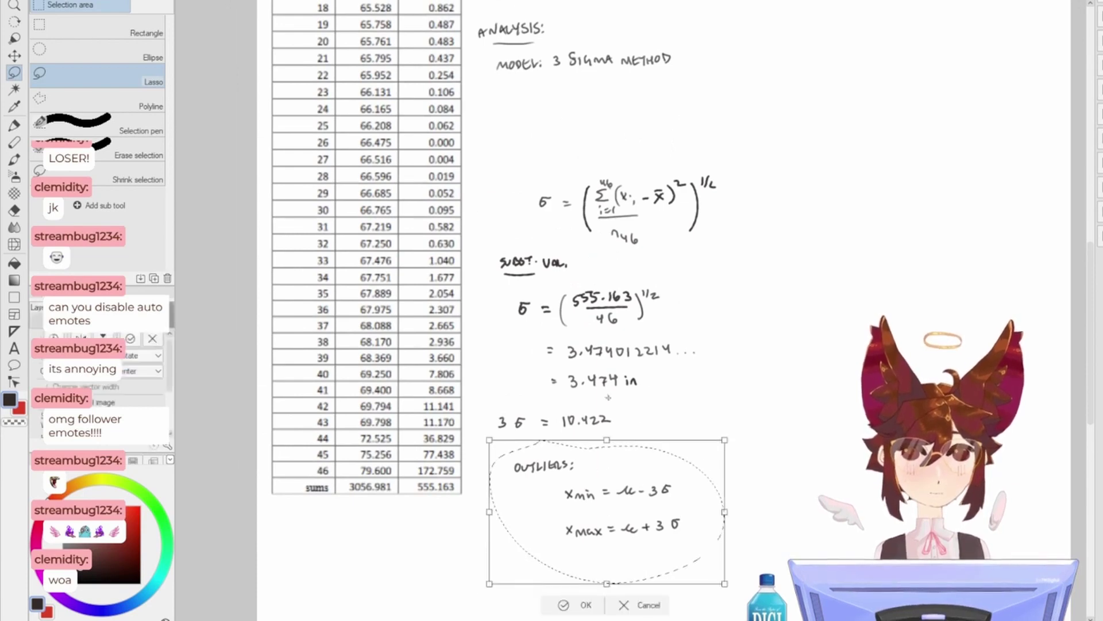
{"action": "mouse_move", "coordinate": [612, 465]}
{"action": "left_mouse_down"}
{"action": "mouse_move", "coordinate": [609, 63]}
{"action": "mouse_move", "coordinate": [607, 95]}
{"action": "left_mouse_up"}
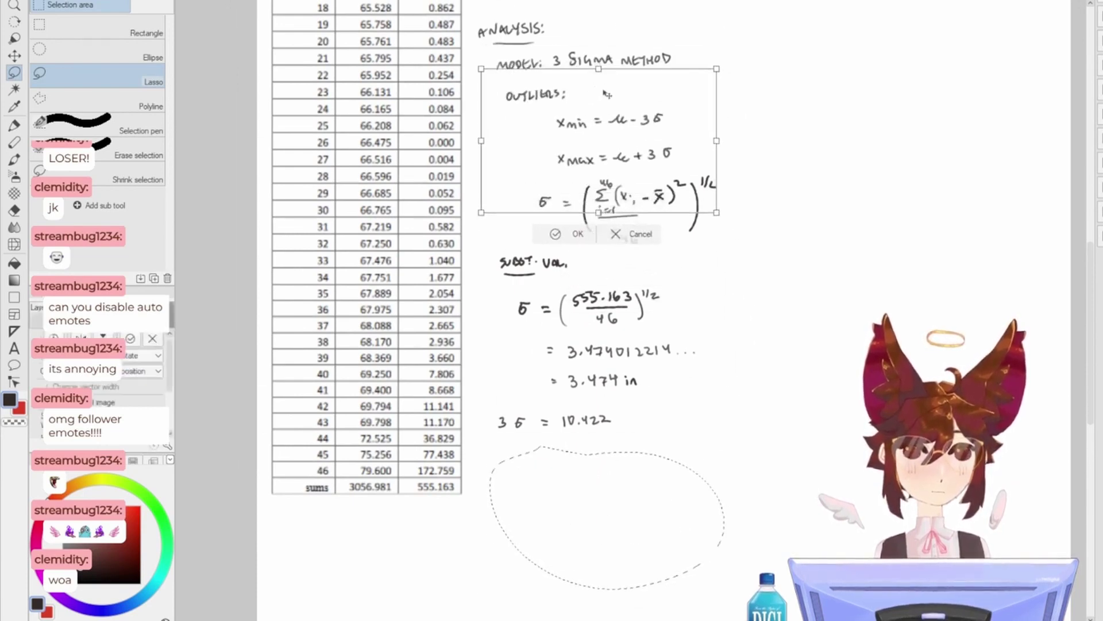
{"action": "key", "text": "Return"}
- Handwrite "(σ)" after the "SUBST. VAL." heading above the σ calculation
{"action": "left_click_drag", "start_coordinate": [671, 272], "coordinate": [678, 324]}
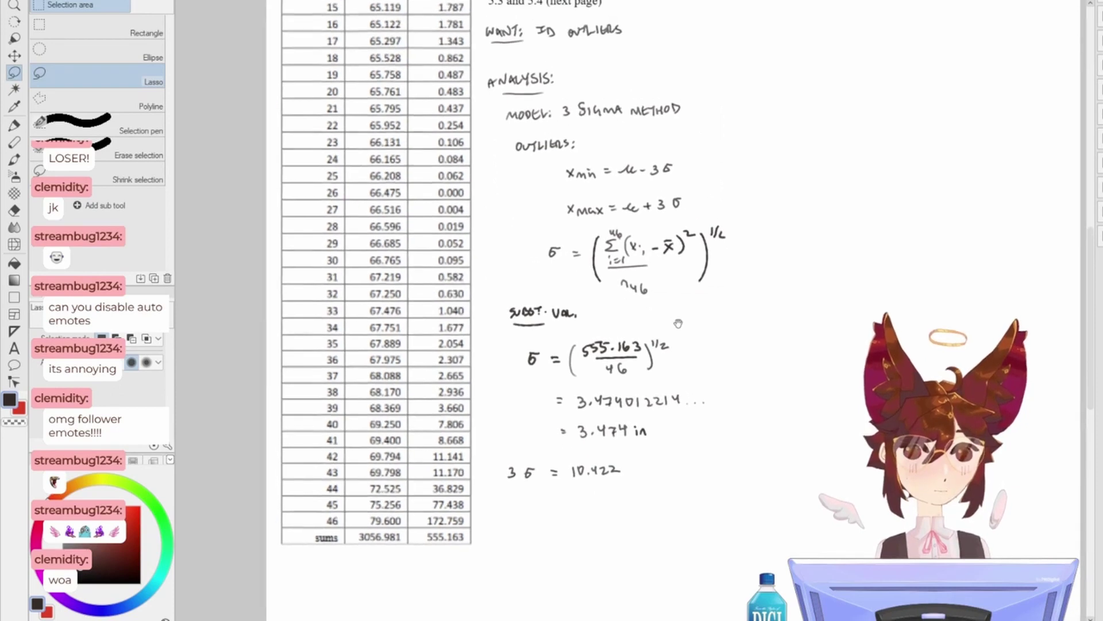
{"action": "scroll", "coordinate": [678, 324], "scroll_direction": "up", "scroll_amount": 2}
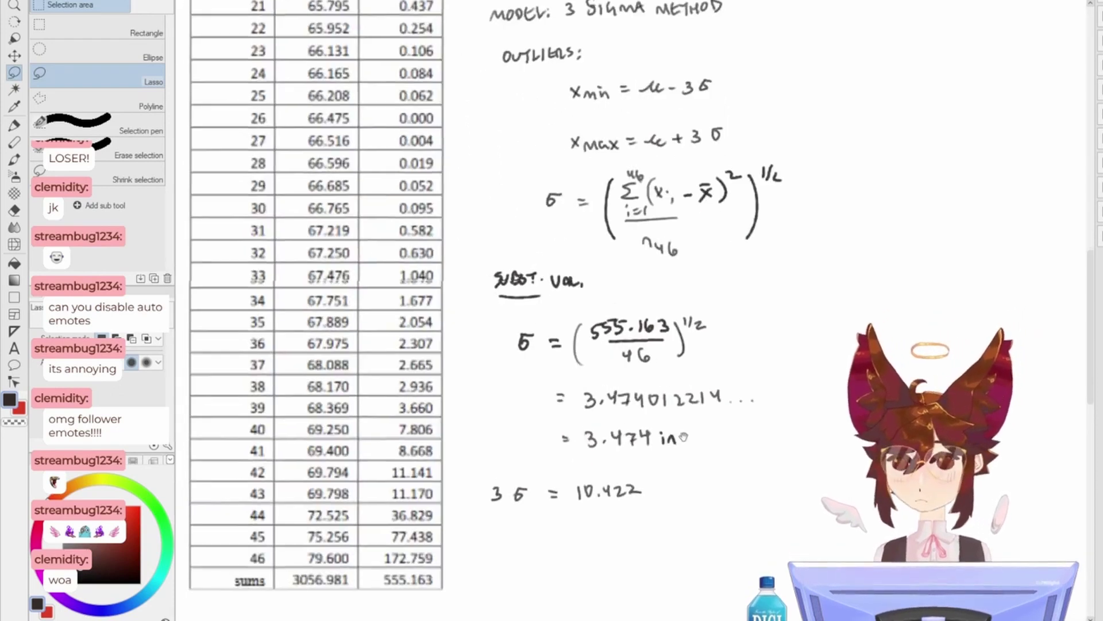
{"action": "left_click_drag", "start_coordinate": [683, 437], "coordinate": [735, 367]}
{"action": "key", "text": "p"}
{"action": "mouse_move", "coordinate": [651, 210]}
{"action": "left_mouse_down"}
{"action": "mouse_move", "coordinate": [631, 263]}
{"action": "mouse_move", "coordinate": [652, 258]}
{"action": "left_mouse_up"}
- Handwrite the heading "SUBST VAL. (OUTLIERS)" below the 3σ line
{"action": "scroll", "coordinate": [627, 471], "scroll_direction": "down", "scroll_amount": 2}
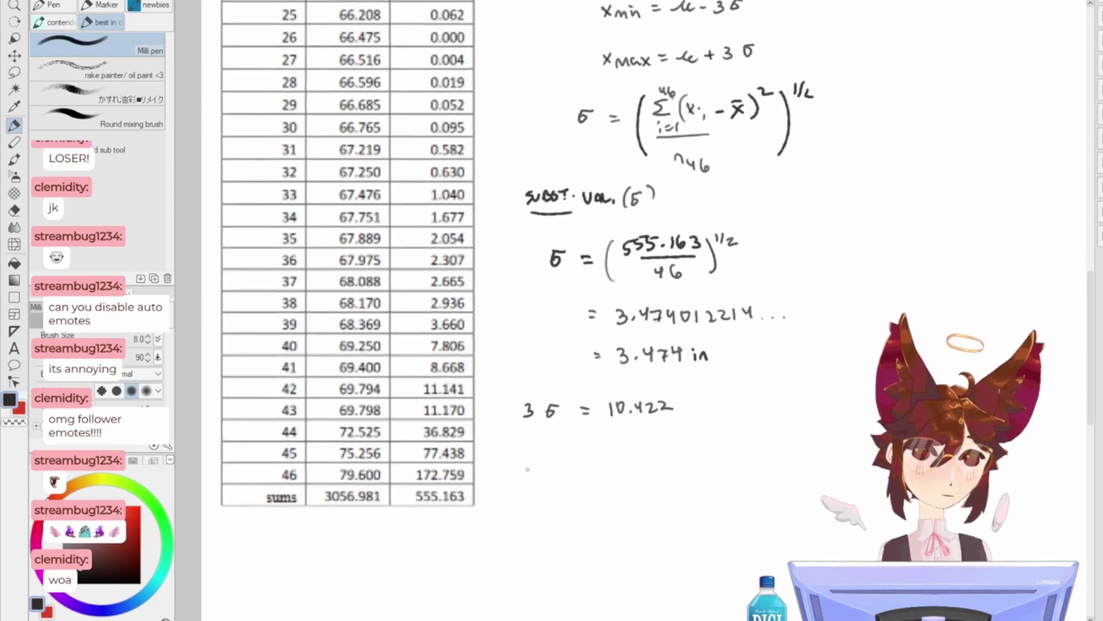
{"action": "mouse_move", "coordinate": [529, 463]}
{"action": "left_mouse_down"}
{"action": "mouse_move", "coordinate": [520, 477]}
{"action": "mouse_move", "coordinate": [543, 477]}
{"action": "left_mouse_up"}
{"action": "left_click_drag", "start_coordinate": [557, 466], "coordinate": [550, 476]}
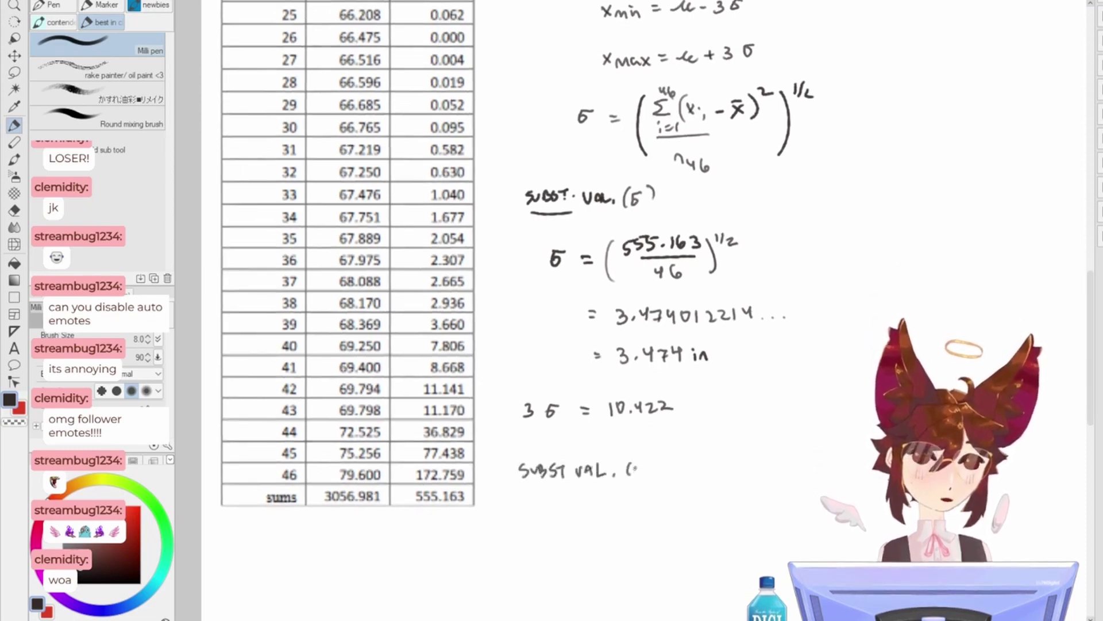
{"action": "left_click_drag", "start_coordinate": [648, 469], "coordinate": [654, 466]}
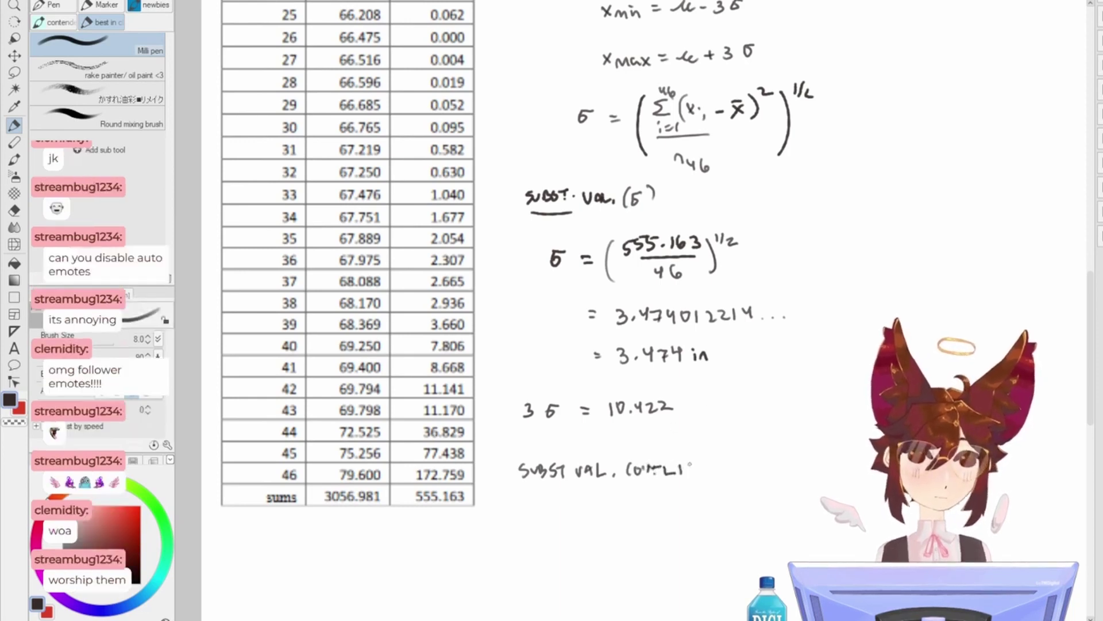
{"action": "left_click_drag", "start_coordinate": [701, 460], "coordinate": [712, 473]}
{"action": "left_click_drag", "start_coordinate": [722, 458], "coordinate": [725, 475]}
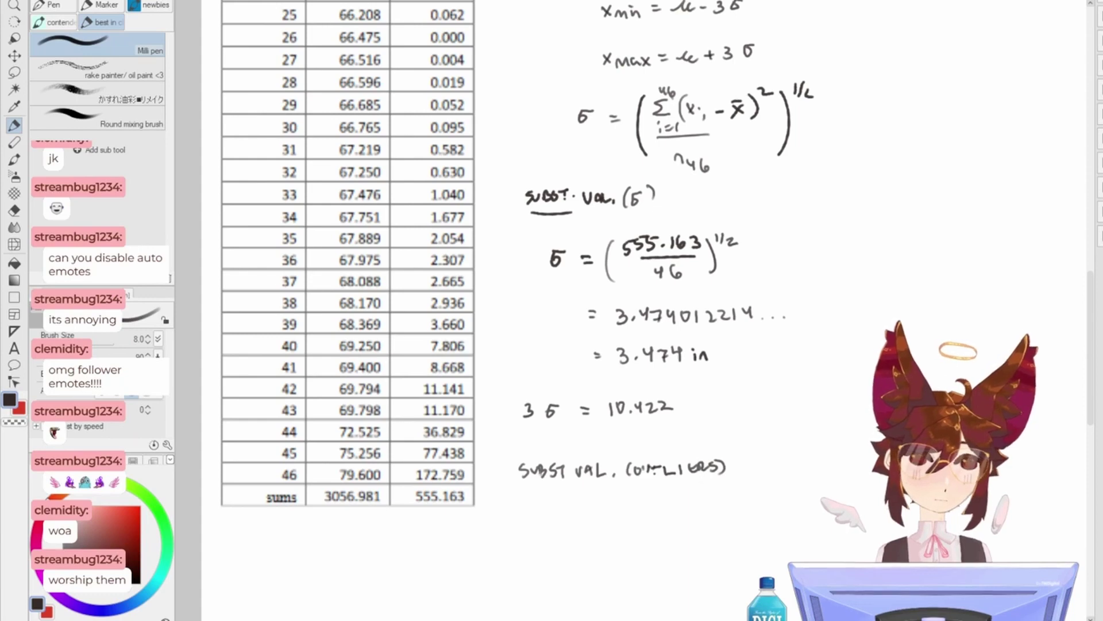
- Underline "SUBST VAL." in the new outliers heading, redoing the stroke until it fits
{"action": "left_click_drag", "start_coordinate": [519, 488], "coordinate": [619, 489]}
{"action": "key", "text": "ctrl+z"}
{"action": "left_click_drag", "start_coordinate": [524, 486], "coordinate": [648, 484]}
{"action": "key", "text": "ctrl+z"}
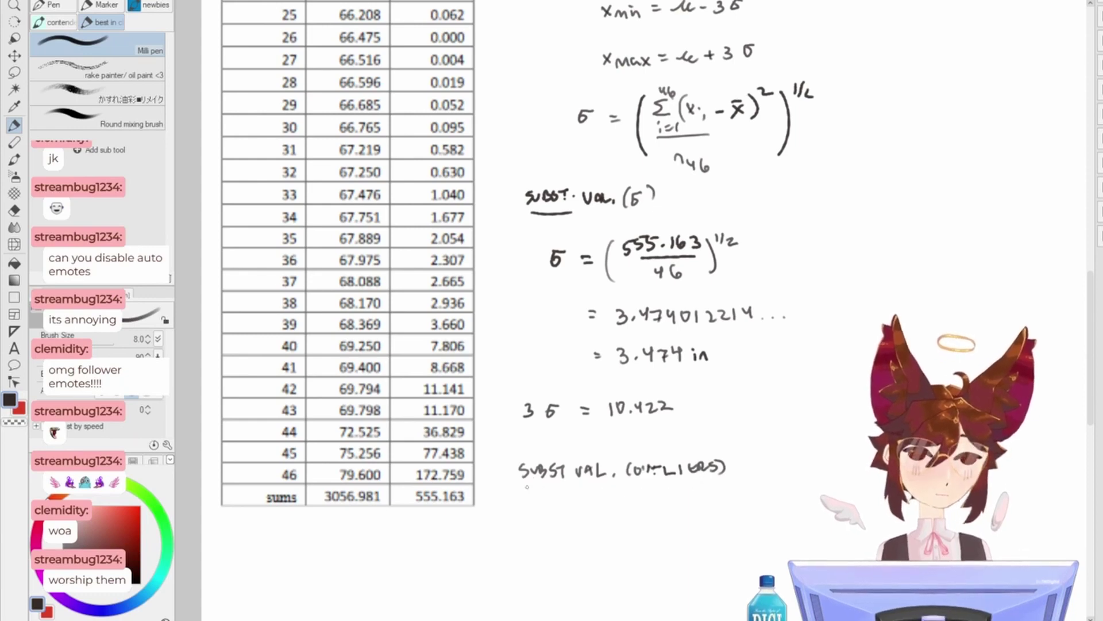
{"action": "mouse_move", "coordinate": [522, 488]}
{"action": "left_mouse_down"}
{"action": "mouse_move", "coordinate": [652, 484]}
{"action": "mouse_move", "coordinate": [557, 486]}
{"action": "mouse_move", "coordinate": [615, 488]}
{"action": "mouse_move", "coordinate": [593, 486]}
{"action": "mouse_move", "coordinate": [612, 485]}
{"action": "mouse_move", "coordinate": [600, 354]}
{"action": "mouse_move", "coordinate": [565, 389]}
{"action": "mouse_move", "coordinate": [583, 419]}
{"action": "left_mouse_up"}
{"action": "key", "text": "ctrl+z"}
{"action": "key", "text": "ctrl+z"}
{"action": "key", "text": "ctrl+z"}
{"action": "key", "text": "ctrl+z"}
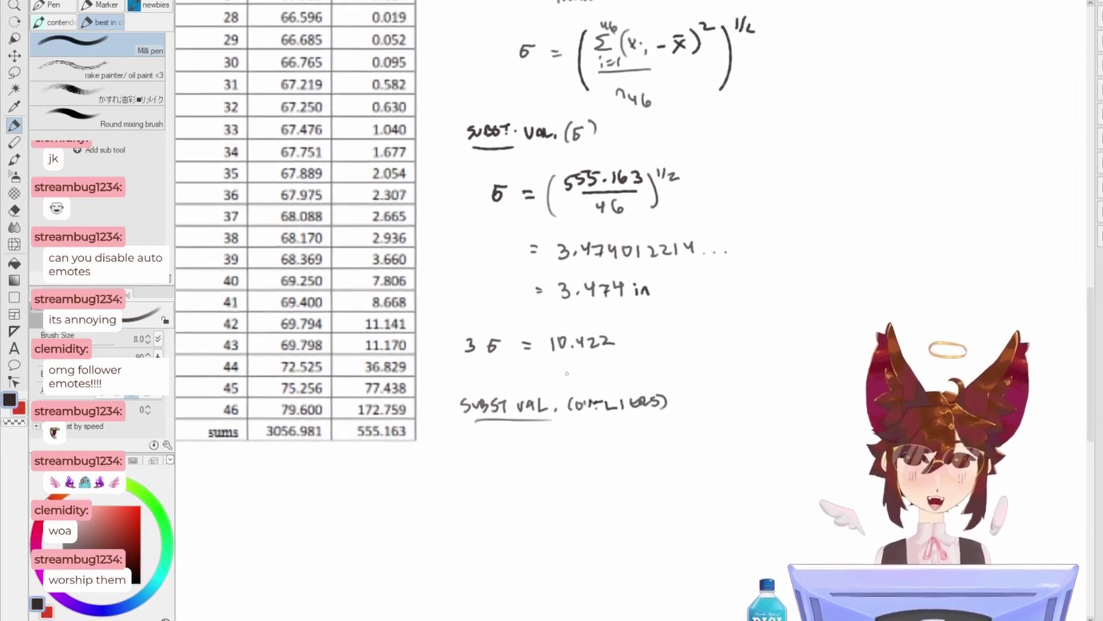
- Handwrite "xmin =" under the "SUBST VAL. (OUTLIERS)" heading
{"action": "scroll", "coordinate": [566, 374], "scroll_direction": "up", "scroll_amount": 2}
{"action": "left_click_drag", "start_coordinate": [656, 398], "coordinate": [712, 368]}
{"action": "left_click_drag", "start_coordinate": [505, 482], "coordinate": [538, 480]}
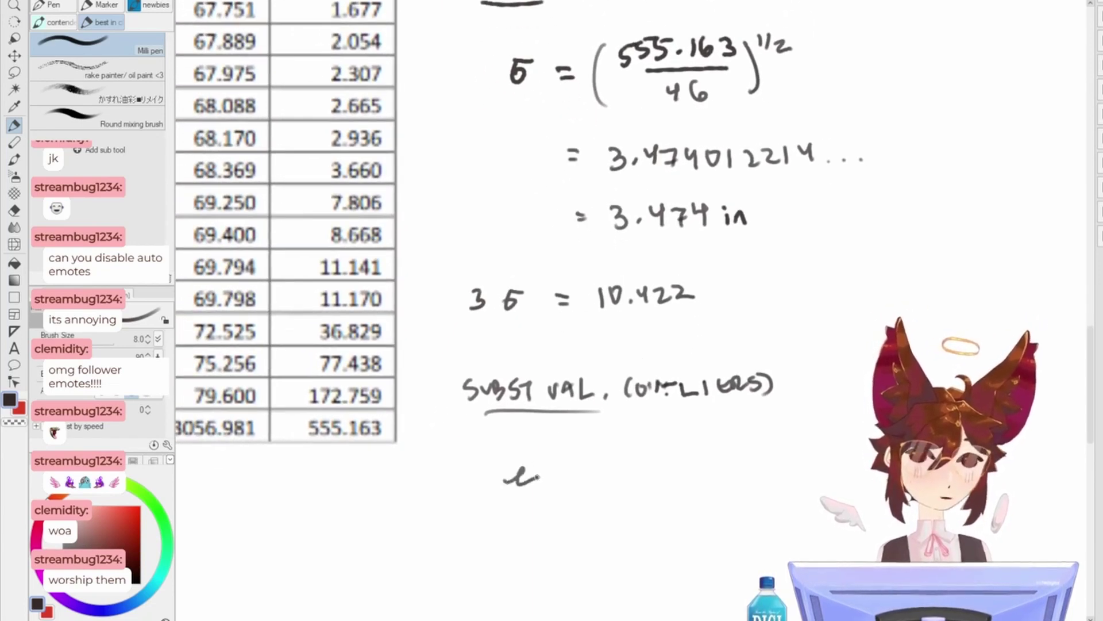
{"action": "key", "text": "ctrl+z"}
{"action": "left_click_drag", "start_coordinate": [539, 460], "coordinate": [558, 475]}
{"action": "left_click_drag", "start_coordinate": [562, 475], "coordinate": [601, 452]}
{"action": "left_click_drag", "start_coordinate": [591, 462], "coordinate": [656, 443]}
{"action": "mouse_move", "coordinate": [656, 448]}
{"action": "left_mouse_down"}
{"action": "mouse_move", "coordinate": [669, 446]}
{"action": "mouse_move", "coordinate": [659, 467]}
{"action": "left_mouse_up"}
{"action": "left_click_drag", "start_coordinate": [675, 452], "coordinate": [677, 452]}
{"action": "mouse_move", "coordinate": [692, 449]}
{"action": "left_mouse_down"}
{"action": "mouse_move", "coordinate": [688, 462]}
{"action": "mouse_move", "coordinate": [703, 446]}
{"action": "left_mouse_up"}
{"action": "mouse_move", "coordinate": [714, 445]}
{"action": "left_mouse_down"}
{"action": "mouse_move", "coordinate": [709, 456]}
{"action": "mouse_move", "coordinate": [741, 451]}
{"action": "left_mouse_up"}
{"action": "mouse_move", "coordinate": [745, 444]}
{"action": "left_mouse_down"}
{"action": "mouse_move", "coordinate": [749, 464]}
{"action": "mouse_move", "coordinate": [763, 443]}
{"action": "mouse_move", "coordinate": [800, 452]}
{"action": "left_mouse_up"}
{"action": "left_click", "coordinate": [779, 454]}
{"action": "mouse_move", "coordinate": [802, 437]}
{"action": "left_mouse_down"}
{"action": "mouse_move", "coordinate": [801, 459]}
{"action": "mouse_move", "coordinate": [828, 448]}
{"action": "left_mouse_up"}
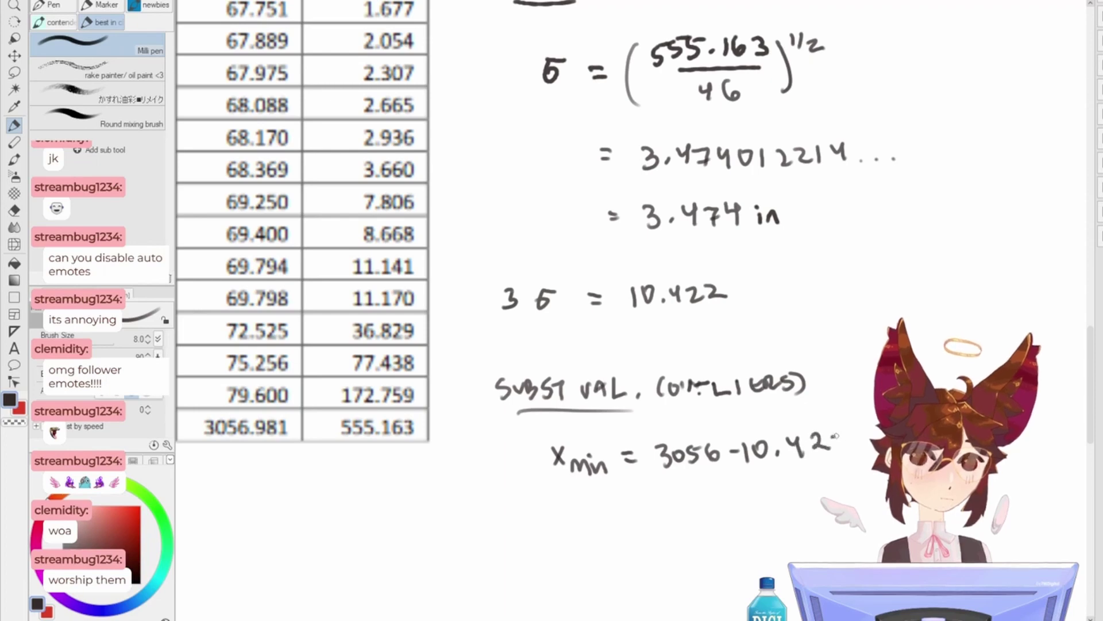
{"action": "key", "text": "ctrl+z"}
{"action": "key", "text": "ctrl+z"}
{"action": "key", "text": "ctrl+z"}
{"action": "key", "text": "ctrl+z"}
{"action": "key", "text": "ctrl+z"}
{"action": "key", "text": "ctrl+z"}
{"action": "key", "text": "ctrl+z"}
{"action": "key", "text": "ctrl+z"}
{"action": "key", "text": "ctrl+z"}
{"action": "key", "text": "ctrl+z"}
{"action": "key", "text": "ctrl+z"}
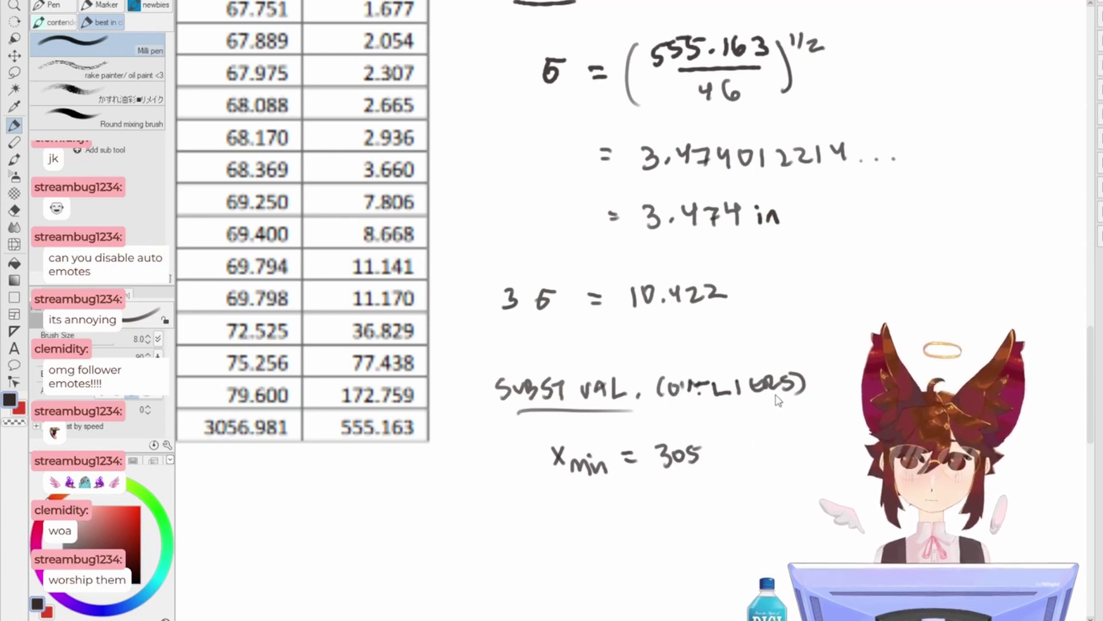
{"action": "key", "text": "ctrl+z"}
{"action": "key", "text": "ctrl+z"}
{"action": "scroll", "coordinate": [773, 399], "scroll_direction": "up", "scroll_amount": 5}
{"action": "scroll", "coordinate": [773, 374], "scroll_direction": "right", "scroll_amount": 5}
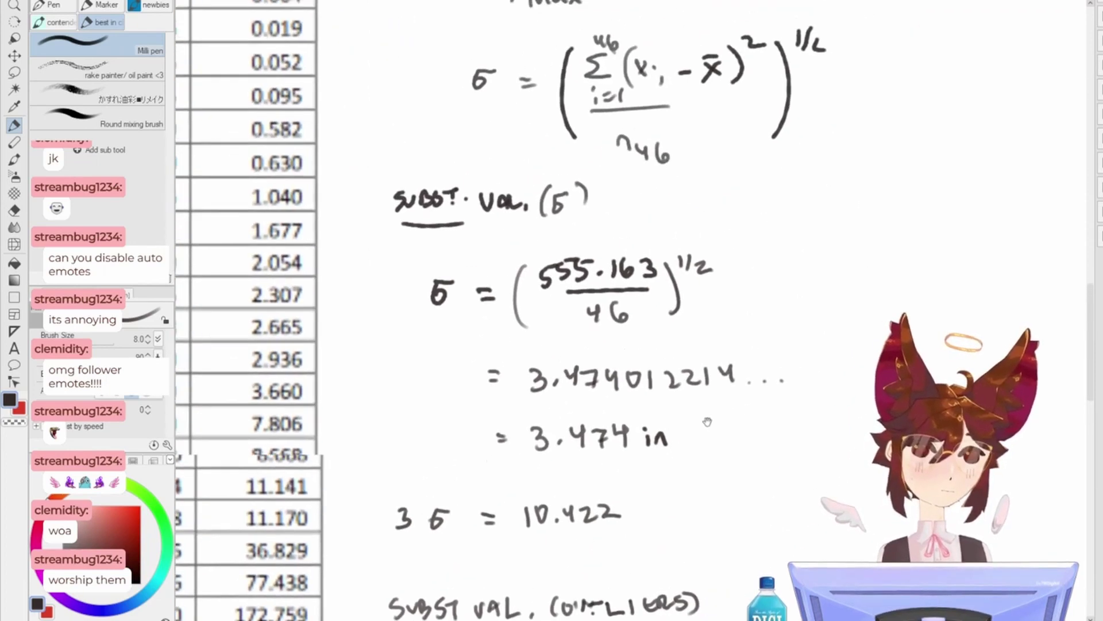
{"action": "left_click_drag", "start_coordinate": [773, 336], "coordinate": [809, 333]}
{"action": "left_click_drag", "start_coordinate": [815, 323], "coordinate": [823, 322]}
{"action": "mouse_move", "coordinate": [818, 329]}
{"action": "left_mouse_down"}
{"action": "mouse_move", "coordinate": [827, 327]}
{"action": "mouse_move", "coordinate": [734, 381]}
{"action": "left_mouse_up"}
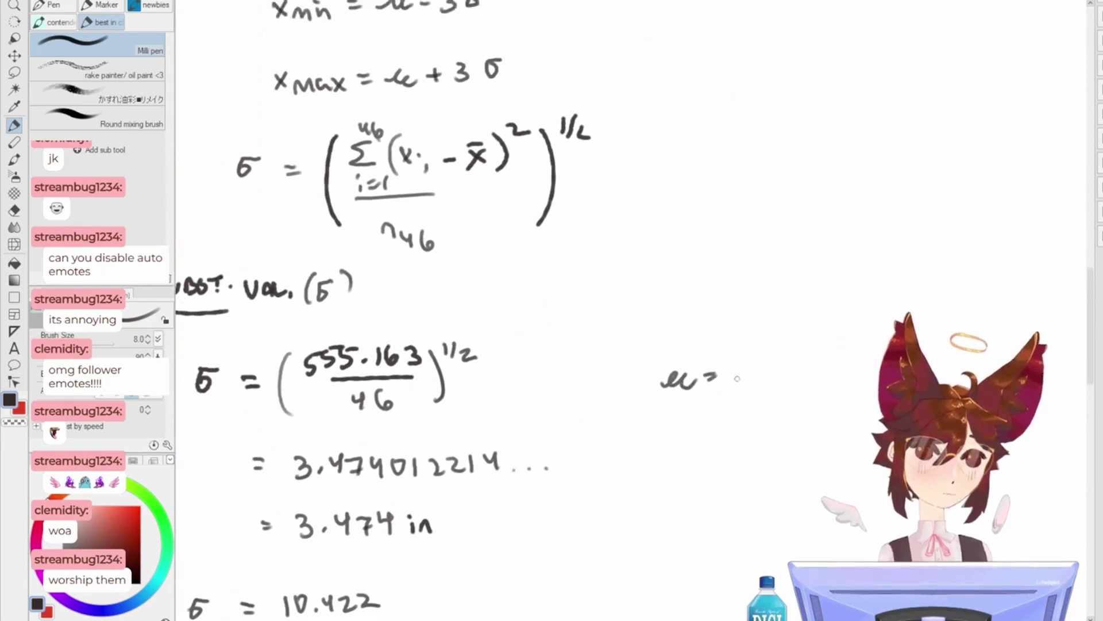
{"action": "key", "text": "ctrl+z"}
{"action": "key", "text": "ctrl+z"}
{"action": "key", "text": "ctrl+z"}
- Handwrite ", μ =" to the right of the general σ formula
{"action": "scroll", "coordinate": [702, 330], "scroll_direction": "up", "scroll_amount": 5}
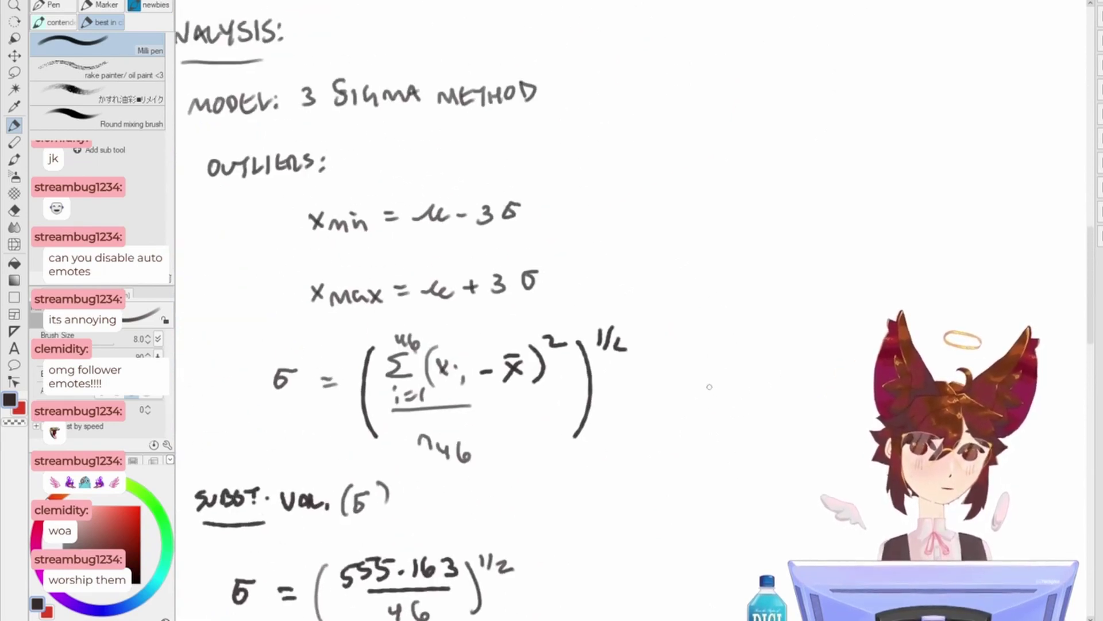
{"action": "left_click_drag", "start_coordinate": [685, 396], "coordinate": [674, 410]}
{"action": "left_click_drag", "start_coordinate": [715, 384], "coordinate": [781, 381]}
{"action": "mouse_move", "coordinate": [769, 388]}
{"action": "left_mouse_down"}
{"action": "mouse_move", "coordinate": [783, 387]}
{"action": "mouse_move", "coordinate": [731, 386]}
{"action": "mouse_move", "coordinate": [759, 386]}
{"action": "mouse_move", "coordinate": [761, 370]}
{"action": "mouse_move", "coordinate": [756, 389]}
{"action": "mouse_move", "coordinate": [739, 389]}
{"action": "left_mouse_up"}
{"action": "key", "text": "ctrl+z"}
{"action": "key", "text": "ctrl+z"}
{"action": "mouse_move", "coordinate": [738, 362]}
{"action": "left_mouse_down"}
{"action": "mouse_move", "coordinate": [801, 366]}
{"action": "mouse_move", "coordinate": [767, 380]}
{"action": "left_mouse_up"}
{"action": "key", "text": "ctrl+z"}
{"action": "key", "text": "ctrl+z"}
{"action": "key", "text": "ctrl+z"}
{"action": "key", "text": "ctrl+z"}
{"action": "mouse_move", "coordinate": [766, 363]}
{"action": "left_mouse_down"}
{"action": "mouse_move", "coordinate": [749, 380]}
{"action": "mouse_move", "coordinate": [772, 352]}
{"action": "left_mouse_up"}
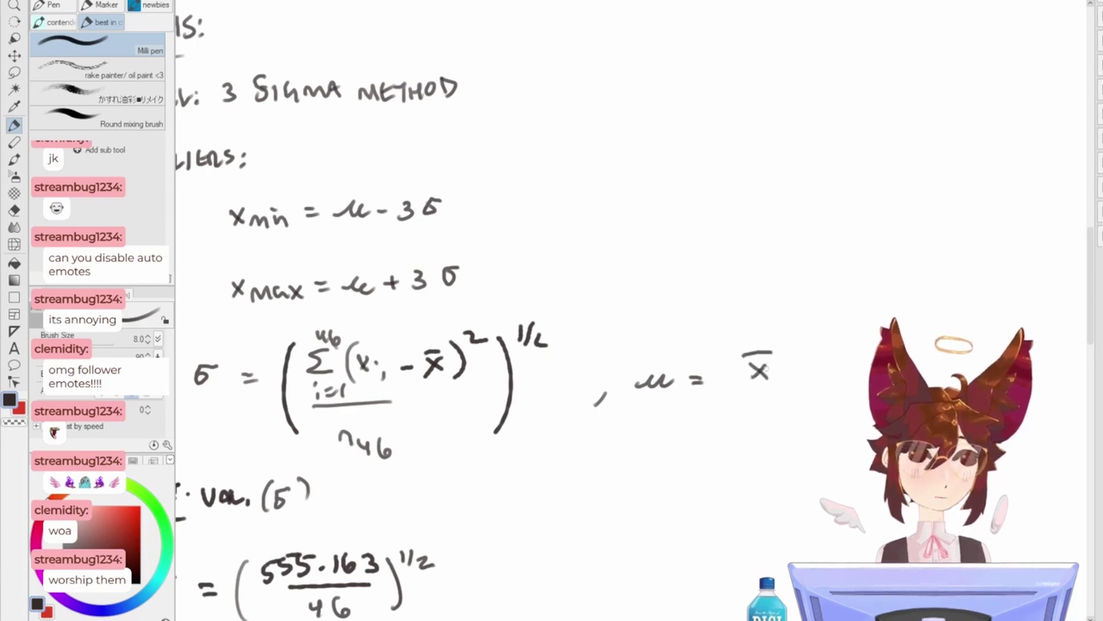
{"action": "left_click_drag", "start_coordinate": [741, 391], "coordinate": [780, 388]}
{"action": "key", "text": "ctrl+z"}
{"action": "key", "text": "ctrl+z"}
{"action": "key", "text": "ctrl+z"}
{"action": "key", "text": "ctrl+z"}
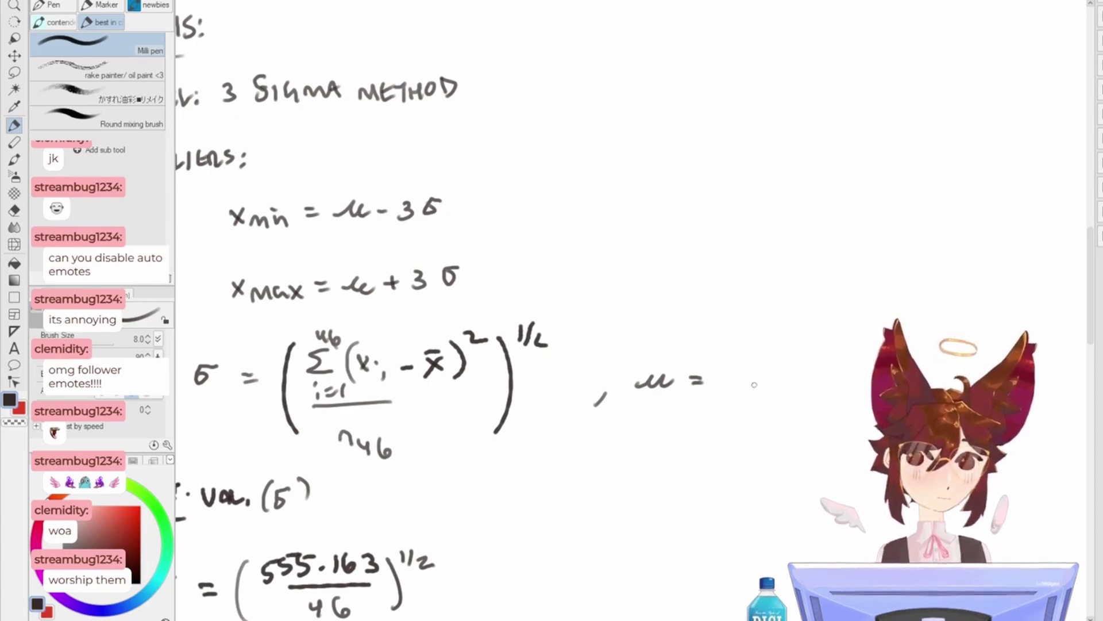
- Complete the μ formula with the sum of xi from i=1 to n, divided by n
{"action": "mouse_move", "coordinate": [745, 351]}
{"action": "left_mouse_down"}
{"action": "mouse_move", "coordinate": [747, 376]}
{"action": "mouse_move", "coordinate": [729, 396]}
{"action": "mouse_move", "coordinate": [743, 385]}
{"action": "left_mouse_up"}
{"action": "left_click_drag", "start_coordinate": [734, 390], "coordinate": [743, 390]}
{"action": "left_click_drag", "start_coordinate": [750, 382], "coordinate": [751, 395]}
{"action": "mouse_move", "coordinate": [728, 339]}
{"action": "left_mouse_down"}
{"action": "mouse_move", "coordinate": [775, 371]}
{"action": "mouse_move", "coordinate": [763, 369]}
{"action": "left_mouse_up"}
{"action": "left_click_drag", "start_coordinate": [777, 371], "coordinate": [780, 378]}
{"action": "mouse_move", "coordinate": [727, 405]}
{"action": "left_mouse_down"}
{"action": "mouse_move", "coordinate": [796, 402]}
{"action": "mouse_move", "coordinate": [766, 429]}
{"action": "left_mouse_up"}
{"action": "left_click_drag", "start_coordinate": [735, 476], "coordinate": [841, 393]}
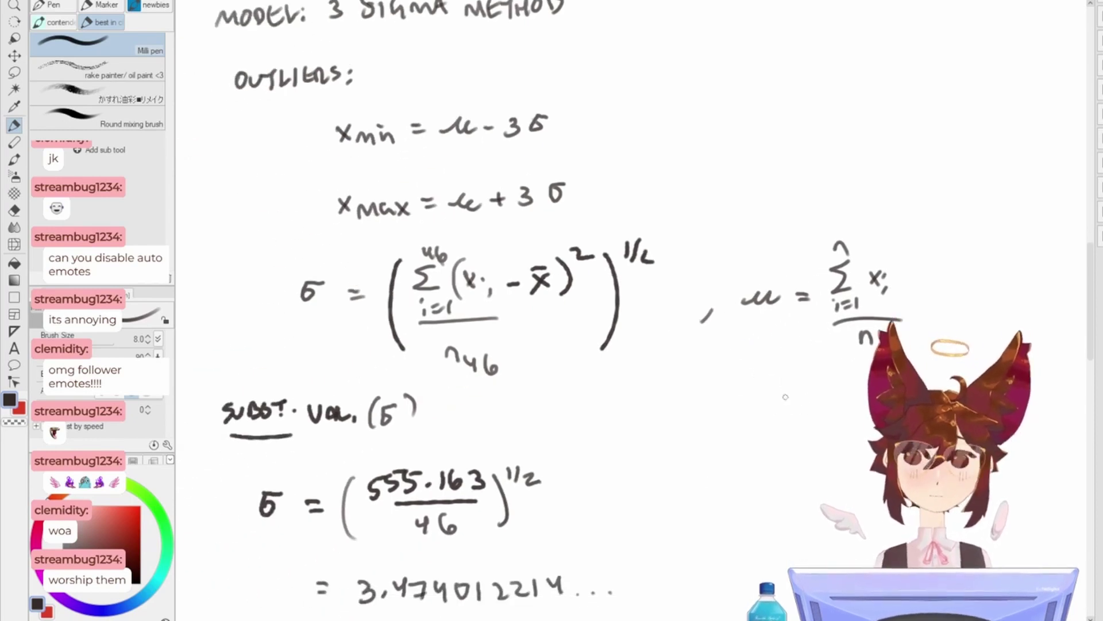
- Handwrite "μ =" beneath the μ formula, level with the substituted σ line
{"action": "left_click_drag", "start_coordinate": [803, 411], "coordinate": [824, 312]}
{"action": "mouse_move", "coordinate": [756, 414]}
{"action": "left_mouse_down"}
{"action": "mouse_move", "coordinate": [771, 404]}
{"action": "mouse_move", "coordinate": [791, 412]}
{"action": "left_mouse_up"}
{"action": "left_click_drag", "start_coordinate": [797, 404], "coordinate": [817, 401]}
{"action": "key", "text": "ctrl+z"}
{"action": "key", "text": "ctrl+z"}
{"action": "left_click_drag", "start_coordinate": [804, 408], "coordinate": [818, 405]}
{"action": "left_click_drag", "start_coordinate": [411, 512], "coordinate": [819, 302]}
{"action": "left_click_drag", "start_coordinate": [886, 326], "coordinate": [543, 462]}
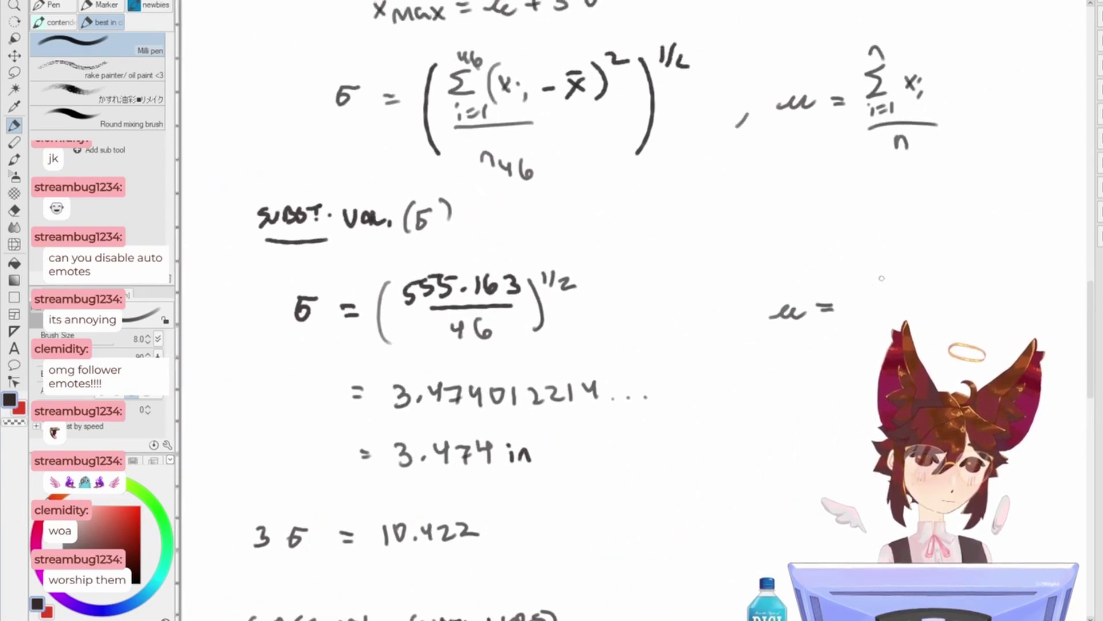
- Handwrite the fraction 3056.981 over 46 after the lower "μ ="
{"action": "left_click_drag", "start_coordinate": [874, 294], "coordinate": [883, 298]}
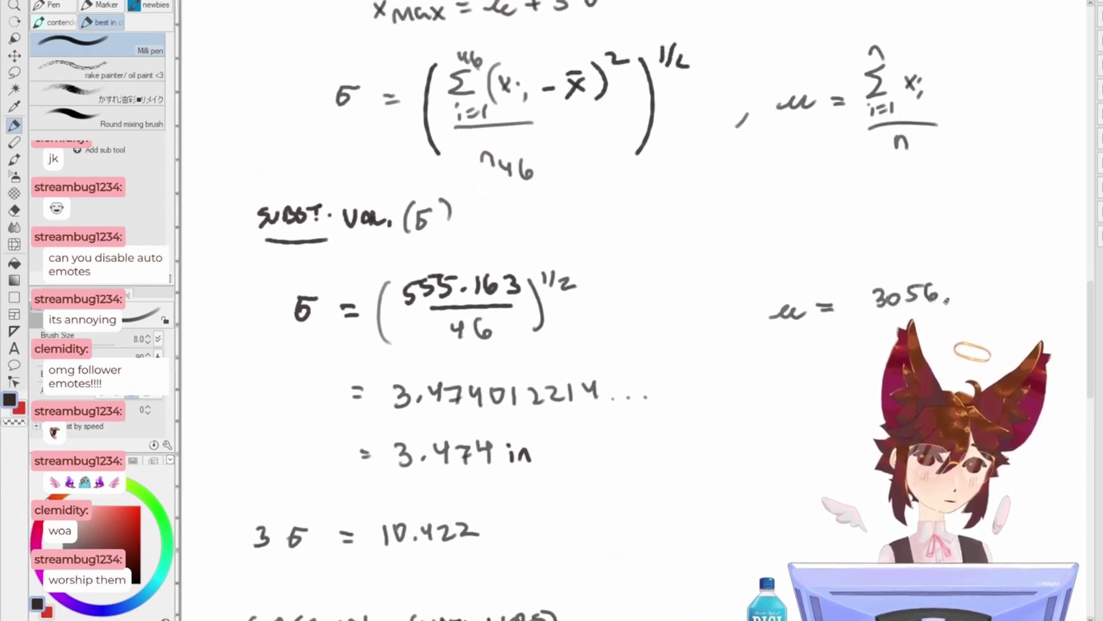
{"action": "left_click_drag", "start_coordinate": [756, 383], "coordinate": [737, 394]}
{"action": "left_click_drag", "start_coordinate": [807, 372], "coordinate": [746, 379]}
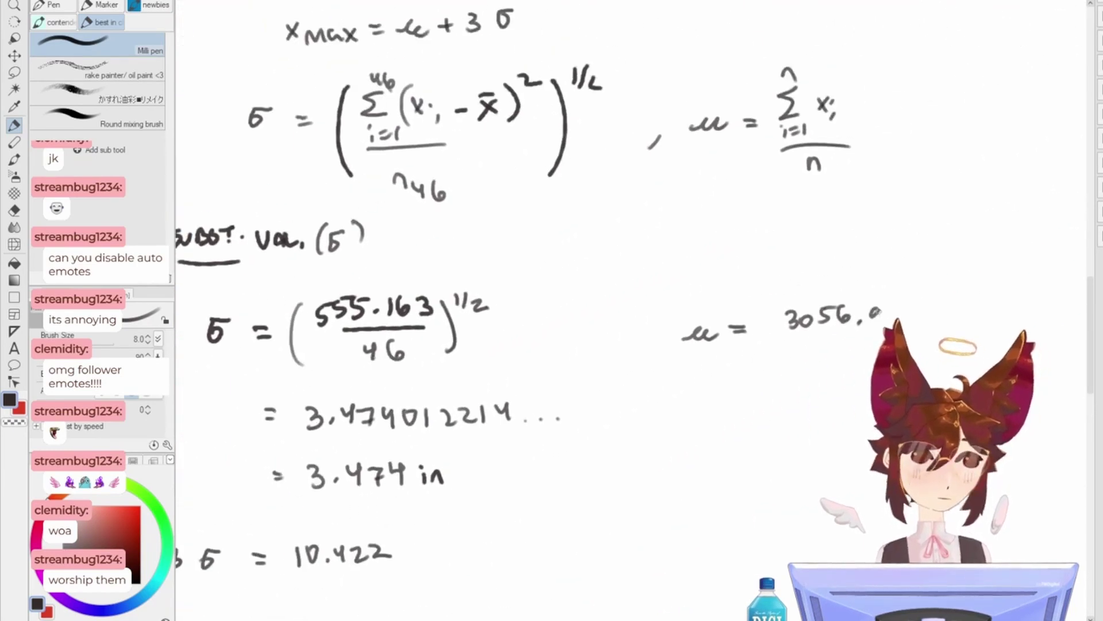
{"action": "mouse_move", "coordinate": [880, 311]}
{"action": "left_mouse_down"}
{"action": "mouse_move", "coordinate": [876, 329]}
{"action": "mouse_move", "coordinate": [894, 328]}
{"action": "left_mouse_up"}
{"action": "left_click_drag", "start_coordinate": [798, 340], "coordinate": [908, 339]}
{"action": "left_click_drag", "start_coordinate": [837, 367], "coordinate": [857, 385]}
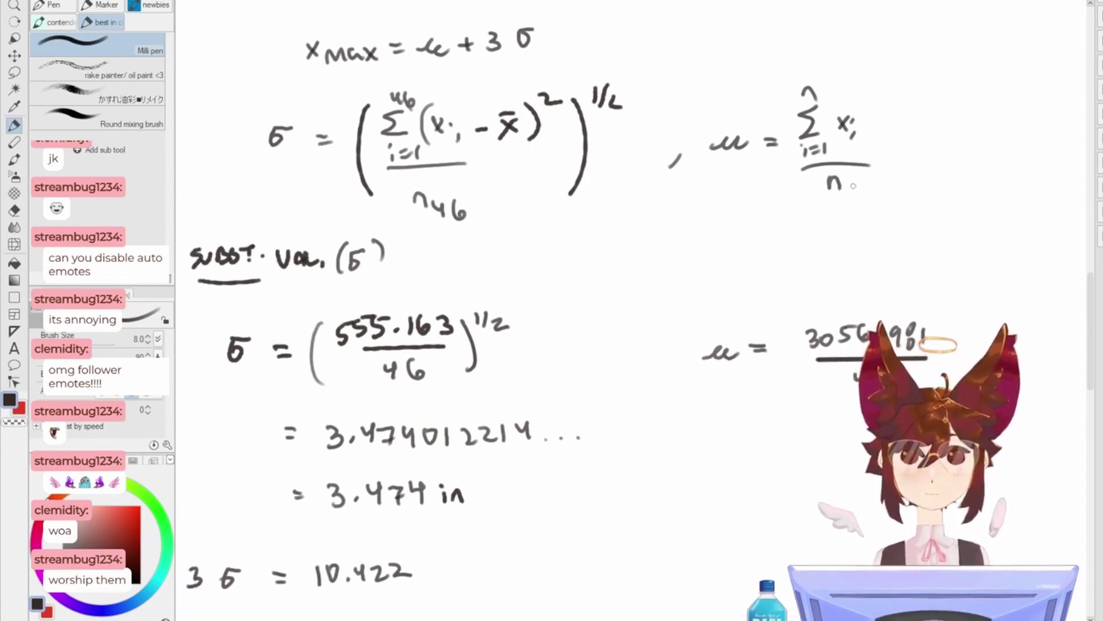
- Add 46 beside the n in the μ formula's denominator and replace the sum's upper limit n with 46
{"action": "left_click_drag", "start_coordinate": [844, 184], "coordinate": [866, 197]}
{"action": "mouse_move", "coordinate": [885, 287]}
{"action": "left_mouse_down"}
{"action": "mouse_move", "coordinate": [808, 312]}
{"action": "mouse_move", "coordinate": [798, 242]}
{"action": "mouse_move", "coordinate": [816, 395]}
{"action": "left_mouse_up"}
{"action": "key", "text": "e"}
{"action": "left_click_drag", "start_coordinate": [729, 199], "coordinate": [736, 200]}
{"action": "key", "text": "p"}
{"action": "mouse_move", "coordinate": [737, 195]}
{"action": "left_mouse_down"}
{"action": "mouse_move", "coordinate": [734, 210]}
{"action": "mouse_move", "coordinate": [748, 208]}
{"action": "left_mouse_up"}
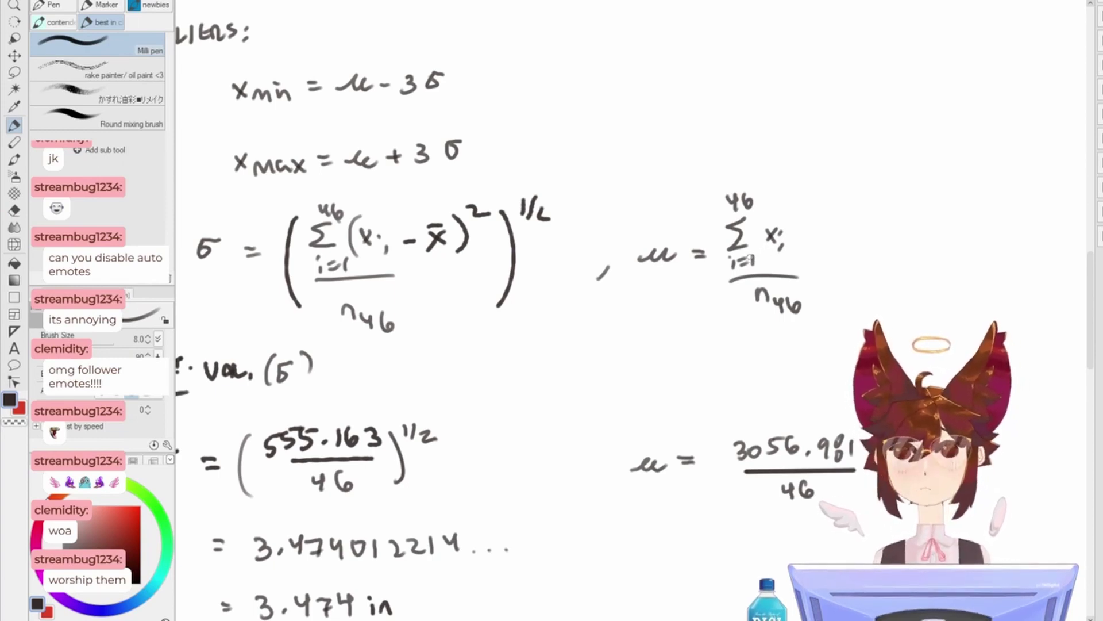
- Handwrite the unrounded mean "= 66.4561086..." below the 3056.981/46 fraction
{"action": "left_click_drag", "start_coordinate": [769, 322], "coordinate": [730, 192]}
{"action": "mouse_move", "coordinate": [734, 255]}
{"action": "left_mouse_down"}
{"action": "mouse_move", "coordinate": [751, 216]}
{"action": "mouse_move", "coordinate": [768, 275]}
{"action": "mouse_move", "coordinate": [773, 244]}
{"action": "mouse_move", "coordinate": [848, 259]}
{"action": "left_mouse_up"}
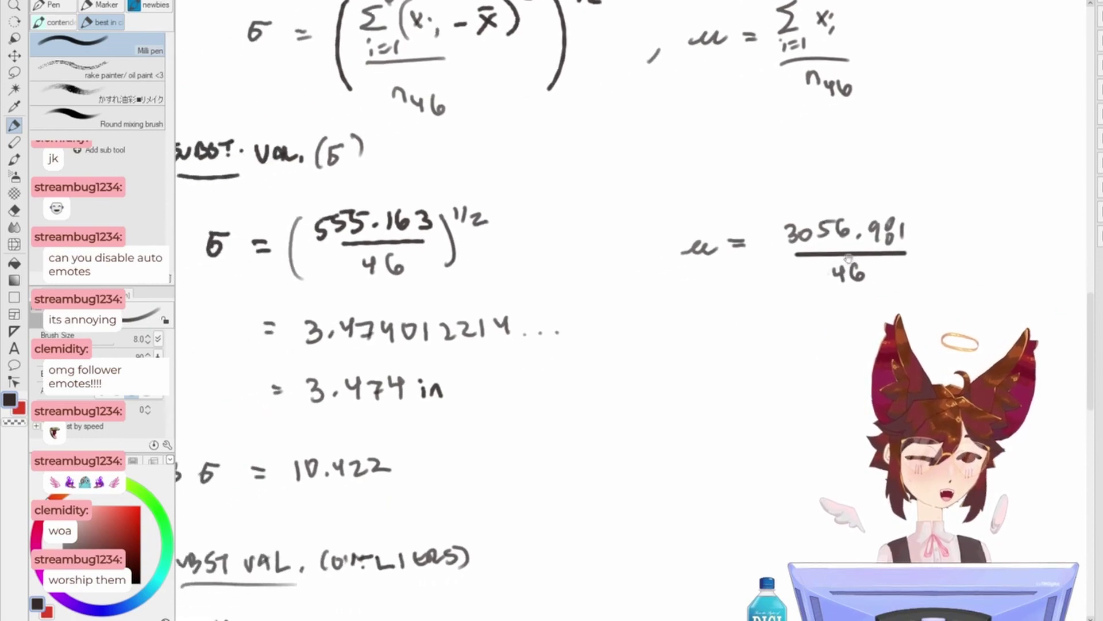
{"action": "left_click_drag", "start_coordinate": [739, 326], "coordinate": [750, 325]}
{"action": "left_click_drag", "start_coordinate": [740, 333], "coordinate": [750, 331]}
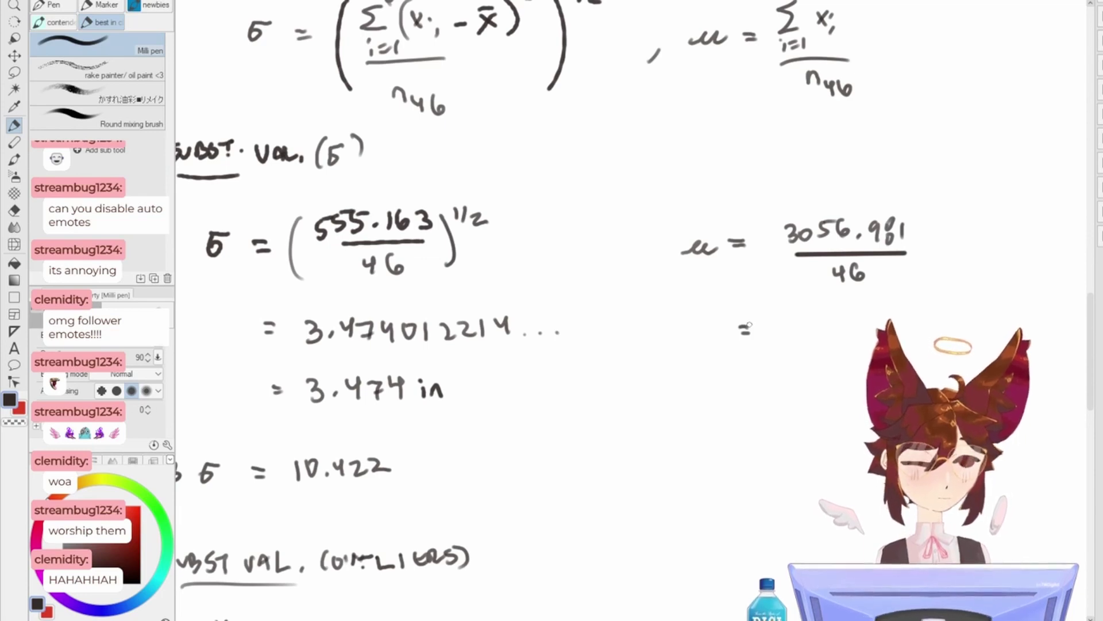
{"action": "left_click_drag", "start_coordinate": [789, 314], "coordinate": [793, 327]}
{"action": "left_click_drag", "start_coordinate": [812, 315], "coordinate": [812, 324]}
{"action": "left_click", "coordinate": [828, 329]}
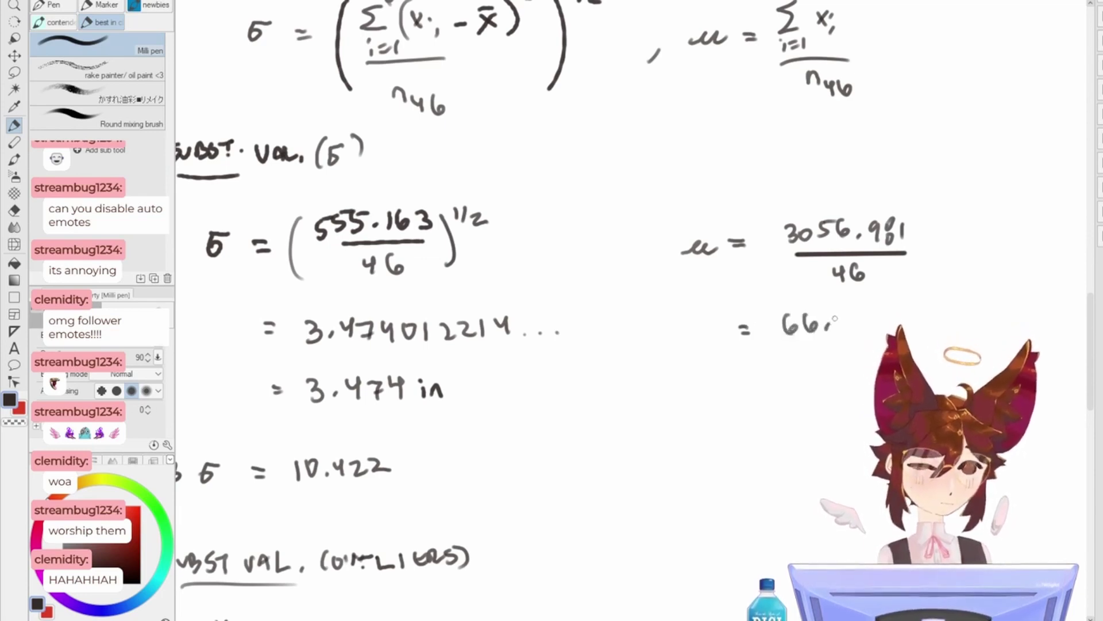
{"action": "left_click_drag", "start_coordinate": [908, 316], "coordinate": [912, 318]}
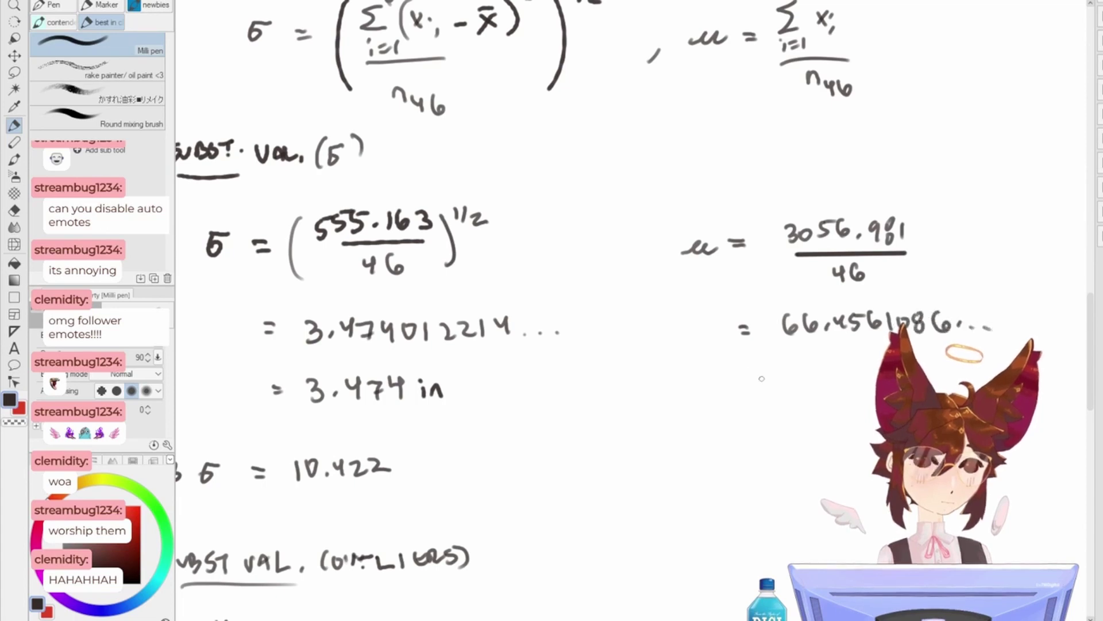
- Handwrite the rounded mean "= 66.456 in" below the unrounded value
{"action": "left_click_drag", "start_coordinate": [746, 383], "coordinate": [757, 391]}
{"action": "mouse_move", "coordinate": [792, 372]}
{"action": "left_mouse_down"}
{"action": "mouse_move", "coordinate": [782, 391]}
{"action": "mouse_move", "coordinate": [789, 384]}
{"action": "left_mouse_up"}
{"action": "left_click_drag", "start_coordinate": [806, 373], "coordinate": [809, 386]}
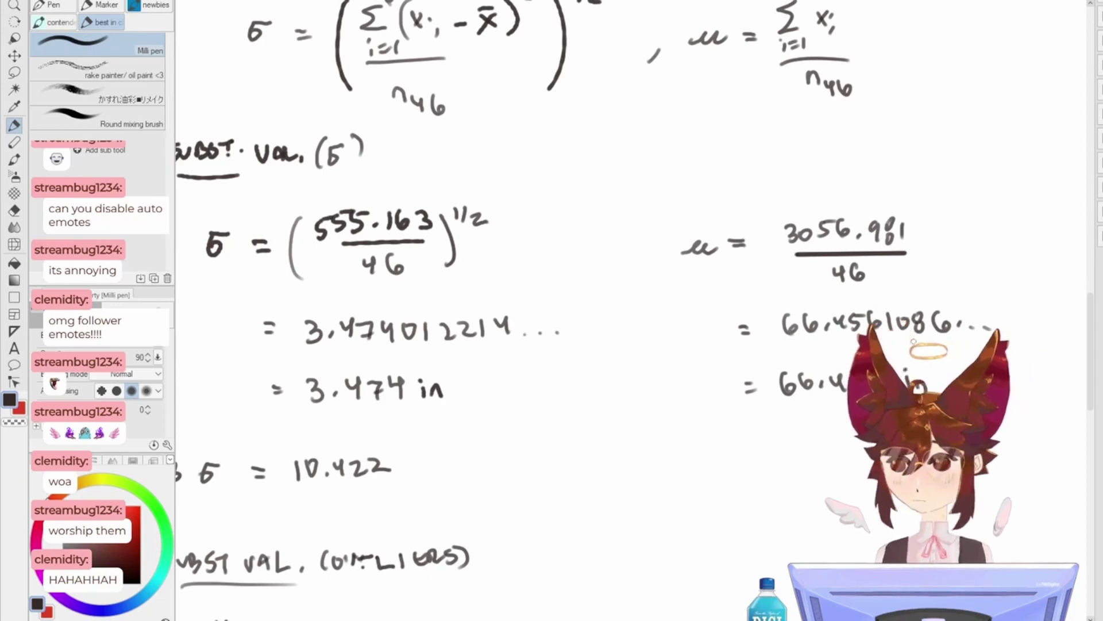
- Complete the xmin line under the outliers heading with 66.456 − 10.422
{"action": "left_click_drag", "start_coordinate": [831, 581], "coordinate": [928, 445]}
{"action": "mouse_move", "coordinate": [430, 488]}
{"action": "left_mouse_down"}
{"action": "mouse_move", "coordinate": [437, 503]}
{"action": "mouse_move", "coordinate": [491, 508]}
{"action": "left_mouse_up"}
{"action": "left_click", "coordinate": [467, 506]}
{"action": "mouse_move", "coordinate": [493, 487]}
{"action": "left_mouse_down"}
{"action": "mouse_move", "coordinate": [515, 486]}
{"action": "mouse_move", "coordinate": [512, 498]}
{"action": "mouse_move", "coordinate": [559, 495]}
{"action": "left_mouse_up"}
{"action": "mouse_move", "coordinate": [549, 486]}
{"action": "left_mouse_down"}
{"action": "mouse_move", "coordinate": [549, 503]}
{"action": "mouse_move", "coordinate": [576, 502]}
{"action": "left_mouse_up"}
{"action": "key", "text": "ctrl+z"}
{"action": "key", "text": "ctrl+z"}
{"action": "left_click_drag", "start_coordinate": [591, 487], "coordinate": [622, 500]}
{"action": "left_click", "coordinate": [601, 501]}
{"action": "mouse_move", "coordinate": [624, 488]}
{"action": "left_mouse_down"}
{"action": "mouse_move", "coordinate": [636, 503]}
{"action": "mouse_move", "coordinate": [659, 501]}
{"action": "mouse_move", "coordinate": [774, 414]}
{"action": "left_mouse_up"}
- Handwrite xmax = 66.456 + 10.422 beneath the substituted xmin line
{"action": "mouse_move", "coordinate": [452, 481]}
{"action": "left_mouse_down"}
{"action": "mouse_move", "coordinate": [463, 502]}
{"action": "mouse_move", "coordinate": [451, 503]}
{"action": "left_mouse_up"}
{"action": "left_click_drag", "start_coordinate": [469, 494], "coordinate": [519, 507]}
{"action": "mouse_move", "coordinate": [518, 494]}
{"action": "left_mouse_down"}
{"action": "mouse_move", "coordinate": [504, 508]}
{"action": "mouse_move", "coordinate": [549, 479]}
{"action": "left_mouse_up"}
{"action": "left_click_drag", "start_coordinate": [536, 491], "coordinate": [569, 487]}
{"action": "mouse_move", "coordinate": [587, 471]}
{"action": "left_mouse_down"}
{"action": "mouse_move", "coordinate": [582, 479]}
{"action": "mouse_move", "coordinate": [617, 488]}
{"action": "mouse_move", "coordinate": [611, 496]}
{"action": "left_mouse_up"}
{"action": "left_click", "coordinate": [602, 490]}
{"action": "mouse_move", "coordinate": [627, 477]}
{"action": "left_mouse_down"}
{"action": "mouse_move", "coordinate": [638, 494]}
{"action": "mouse_move", "coordinate": [645, 476]}
{"action": "left_mouse_up"}
{"action": "mouse_move", "coordinate": [658, 473]}
{"action": "left_mouse_down"}
{"action": "mouse_move", "coordinate": [649, 489]}
{"action": "mouse_move", "coordinate": [702, 483]}
{"action": "left_mouse_up"}
{"action": "mouse_move", "coordinate": [693, 475]}
{"action": "left_mouse_down"}
{"action": "mouse_move", "coordinate": [692, 495]}
{"action": "mouse_move", "coordinate": [718, 490]}
{"action": "left_mouse_up"}
{"action": "left_click_drag", "start_coordinate": [732, 479], "coordinate": [760, 489]}
{"action": "left_click", "coordinate": [741, 489]}
{"action": "left_click_drag", "start_coordinate": [770, 477], "coordinate": [799, 489]}
- Handwrite the unit "in" after the xmax result
{"action": "scroll", "coordinate": [799, 469], "scroll_direction": "down", "scroll_amount": 2}
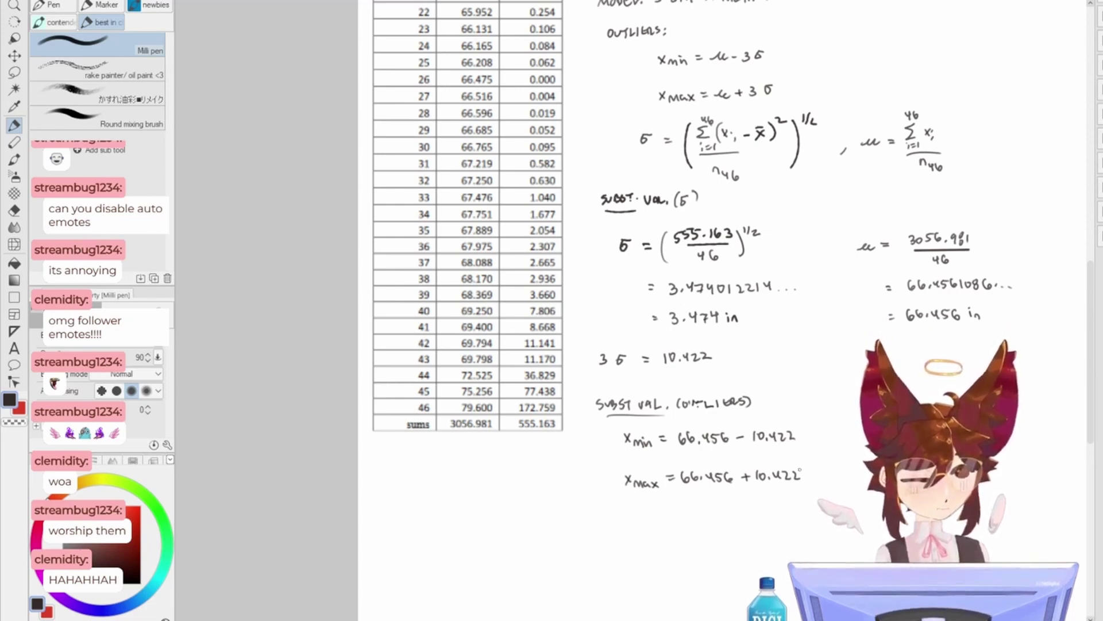
{"action": "scroll", "coordinate": [801, 472], "scroll_direction": "up", "scroll_amount": 3}
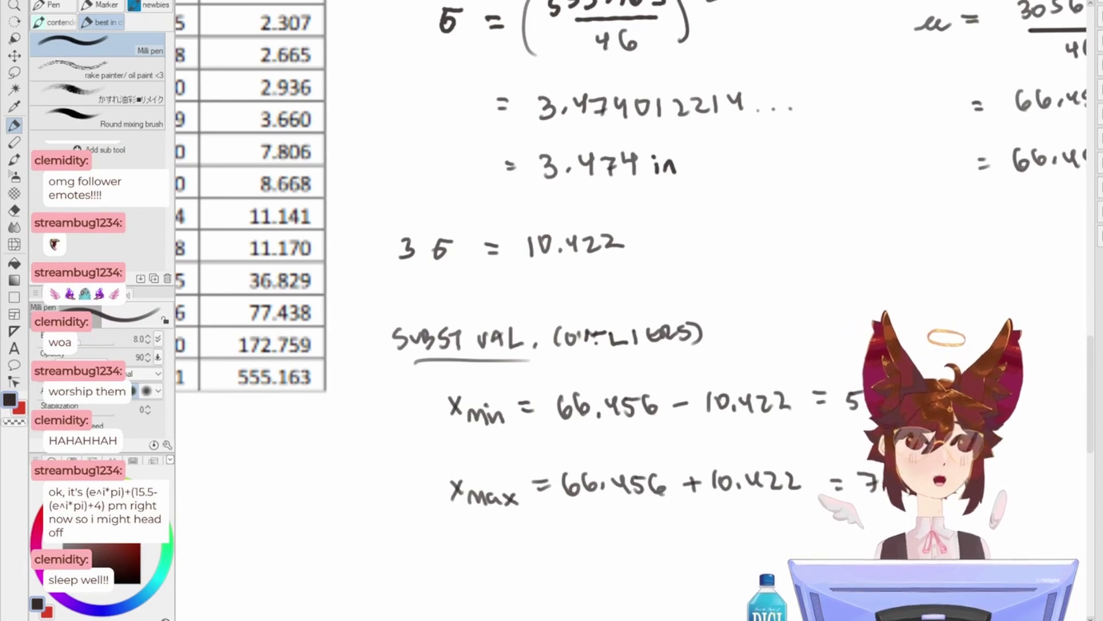
{"action": "left_click_drag", "start_coordinate": [1004, 477], "coordinate": [1005, 490]}
{"action": "left_click", "coordinate": [1002, 469]}
{"action": "left_click_drag", "start_coordinate": [1013, 479], "coordinate": [1017, 483]}
- Circle number 46 in the data table and mark an X beside it as an outlier
{"action": "scroll", "coordinate": [1005, 457], "scroll_direction": "down", "scroll_amount": 2}
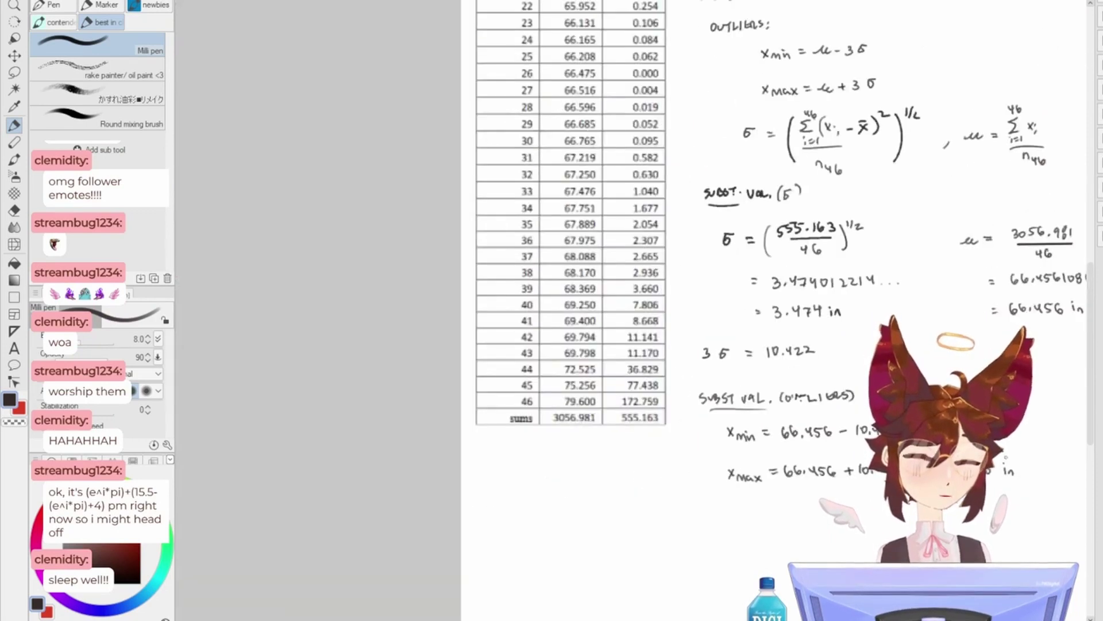
{"action": "left_click_drag", "start_coordinate": [760, 362], "coordinate": [742, 399]}
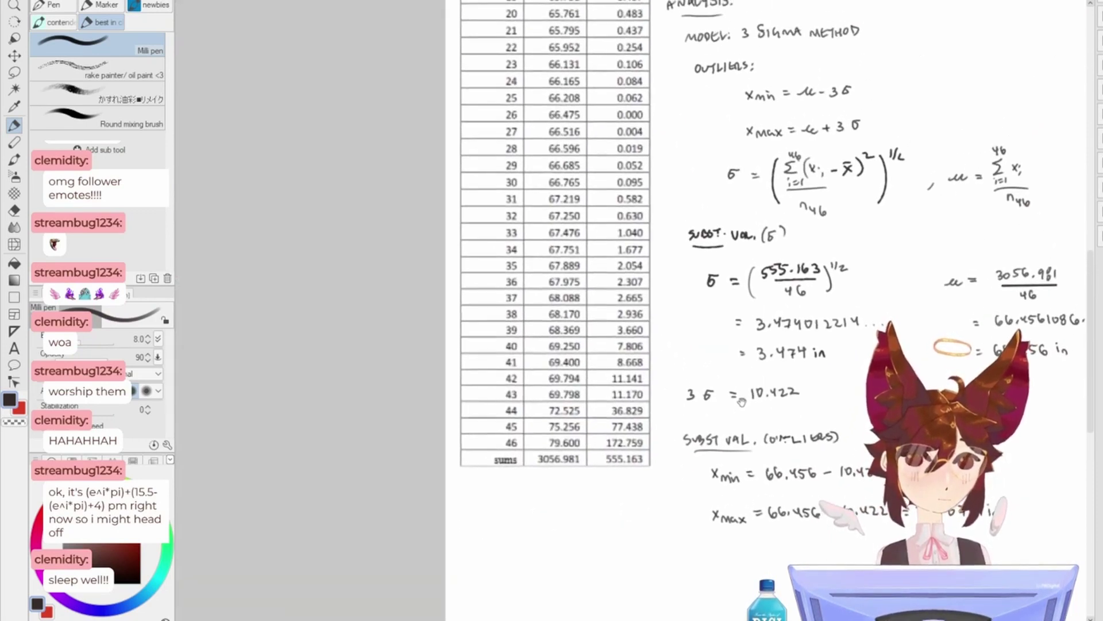
{"action": "left_click_drag", "start_coordinate": [513, 433], "coordinate": [480, 450]}
{"action": "key", "text": "ctrl+z"}
{"action": "key", "text": "ctrl+z"}
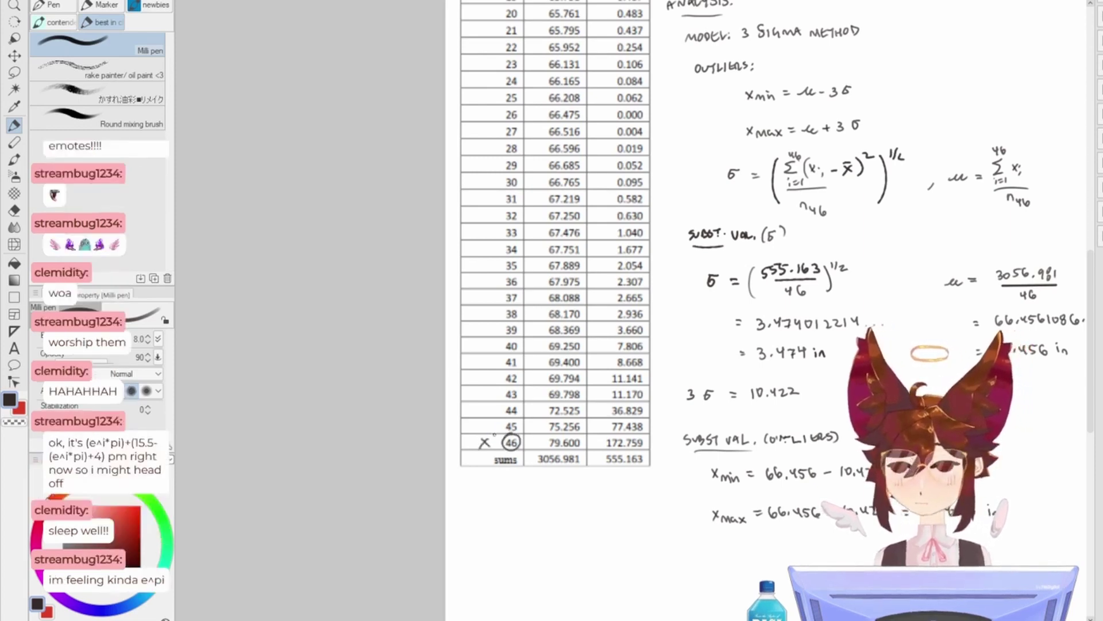
{"action": "left_click_drag", "start_coordinate": [571, 320], "coordinate": [489, 582]}
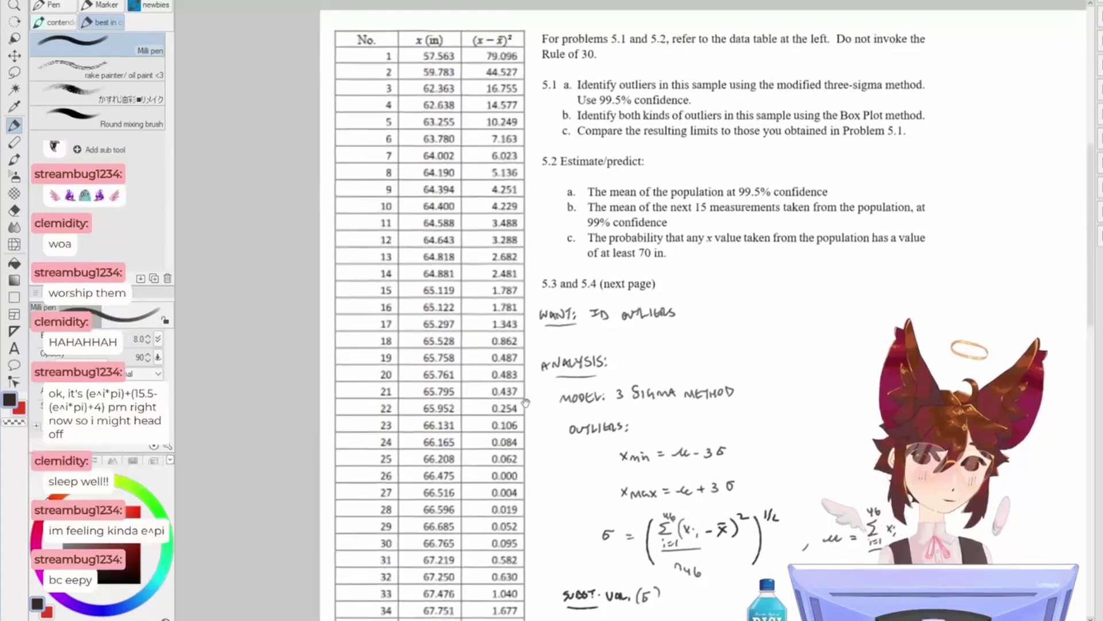
- Review the problem 5.1 instructions alongside the handwritten three-sigma analysis and its formulas
{"action": "left_click_drag", "start_coordinate": [525, 405], "coordinate": [498, 428]}
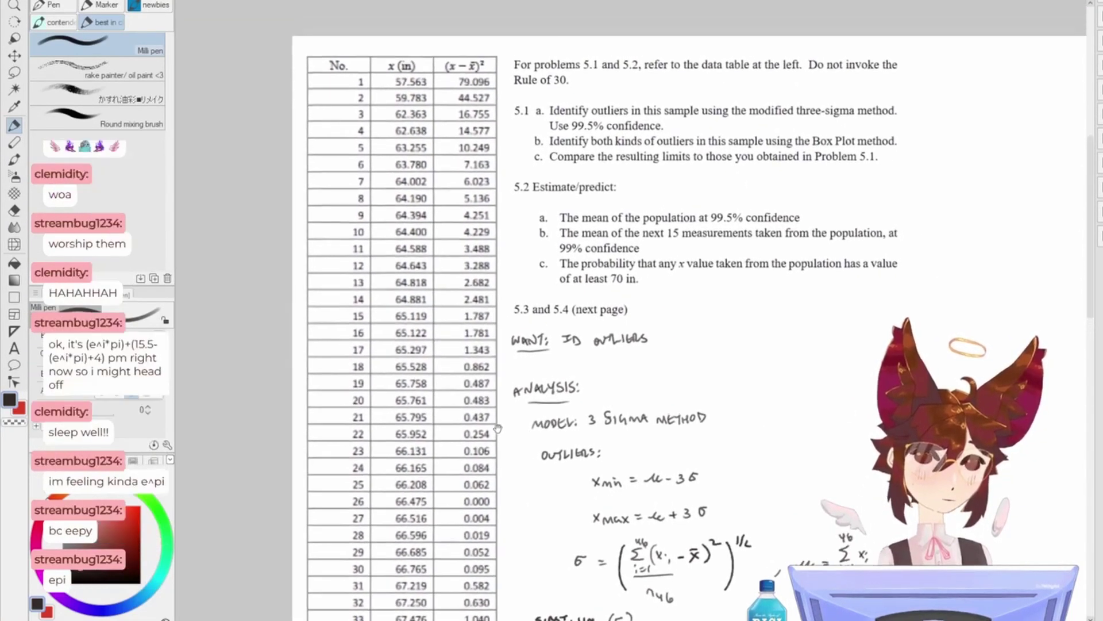
{"action": "left_click_drag", "start_coordinate": [642, 326], "coordinate": [613, 332]}
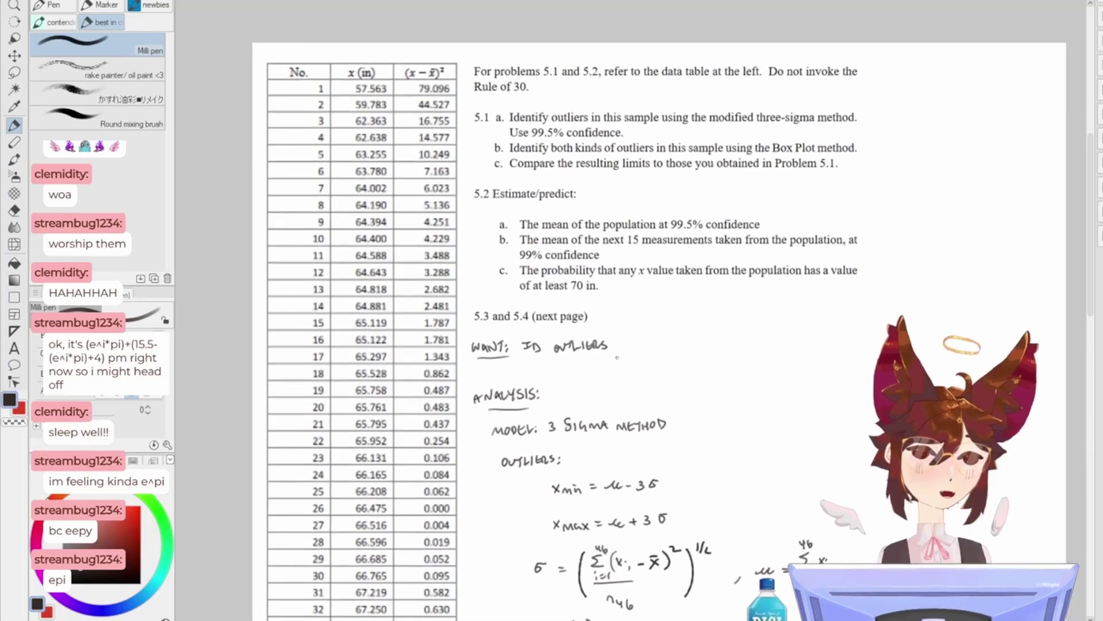
{"action": "left_click_drag", "start_coordinate": [665, 361], "coordinate": [678, 388]}
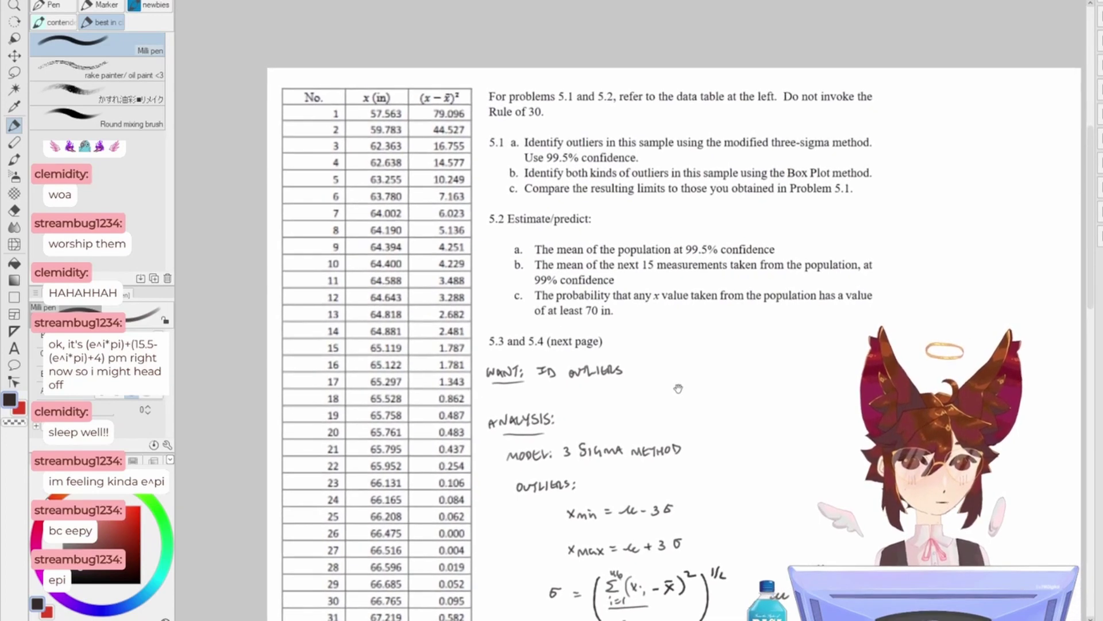
{"action": "left_click_drag", "start_coordinate": [717, 326], "coordinate": [689, 400]}
{"action": "left_click_drag", "start_coordinate": [693, 317], "coordinate": [703, 287]}
{"action": "left_click_drag", "start_coordinate": [698, 393], "coordinate": [734, 146]}
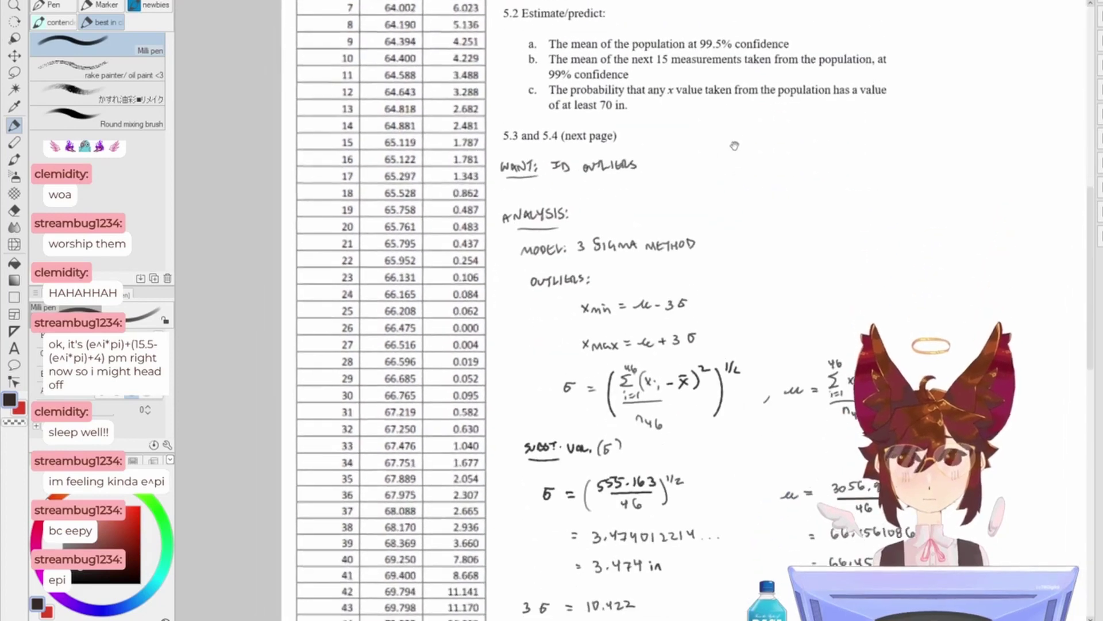
{"action": "left_click_drag", "start_coordinate": [715, 262], "coordinate": [723, 376]}
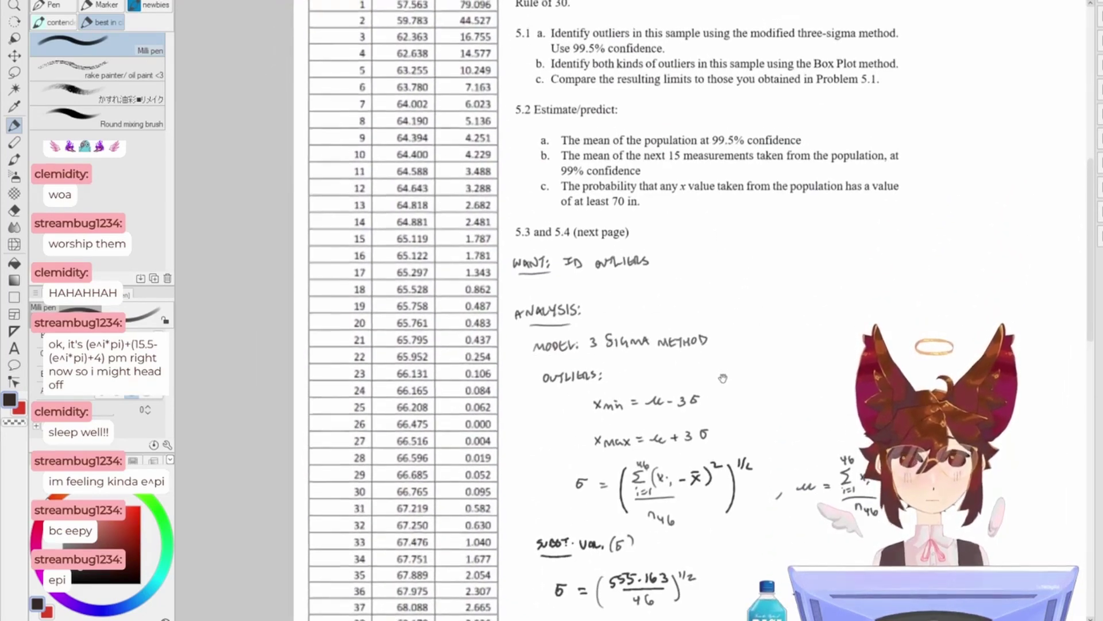
{"action": "scroll", "coordinate": [689, 381], "scroll_direction": "up", "scroll_amount": 2}
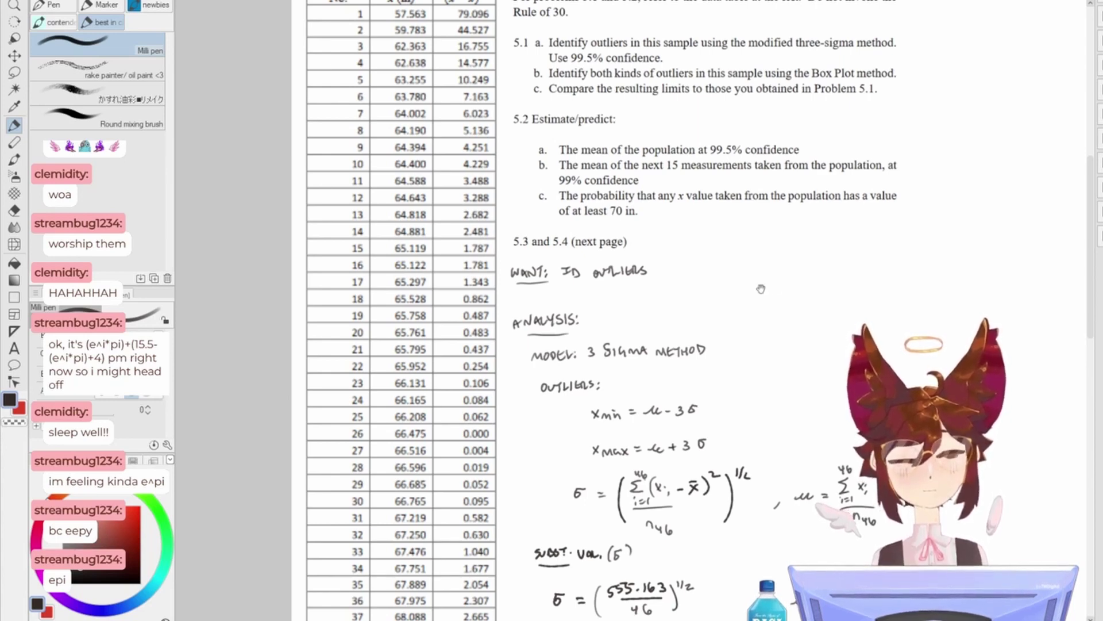
- Replace the handwritten μ with x̄ and σ with S in the general mean and standard deviation formulas
{"action": "left_click_drag", "start_coordinate": [760, 288], "coordinate": [709, 196]}
{"action": "key", "text": "e"}
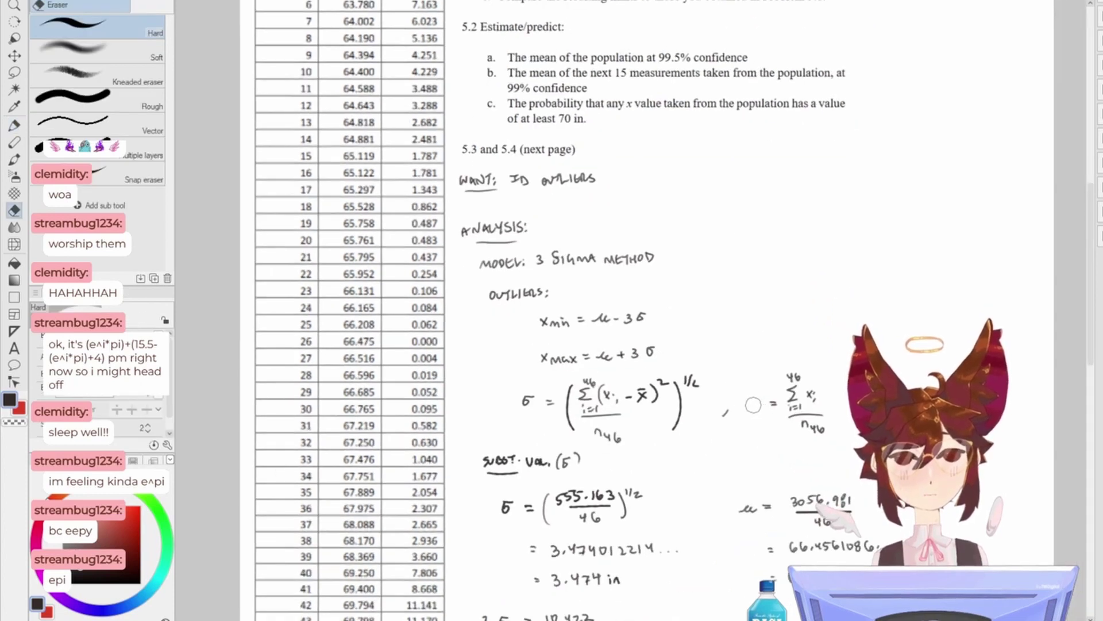
{"action": "key", "text": "p"}
{"action": "left_click_drag", "start_coordinate": [742, 446], "coordinate": [834, 468]}
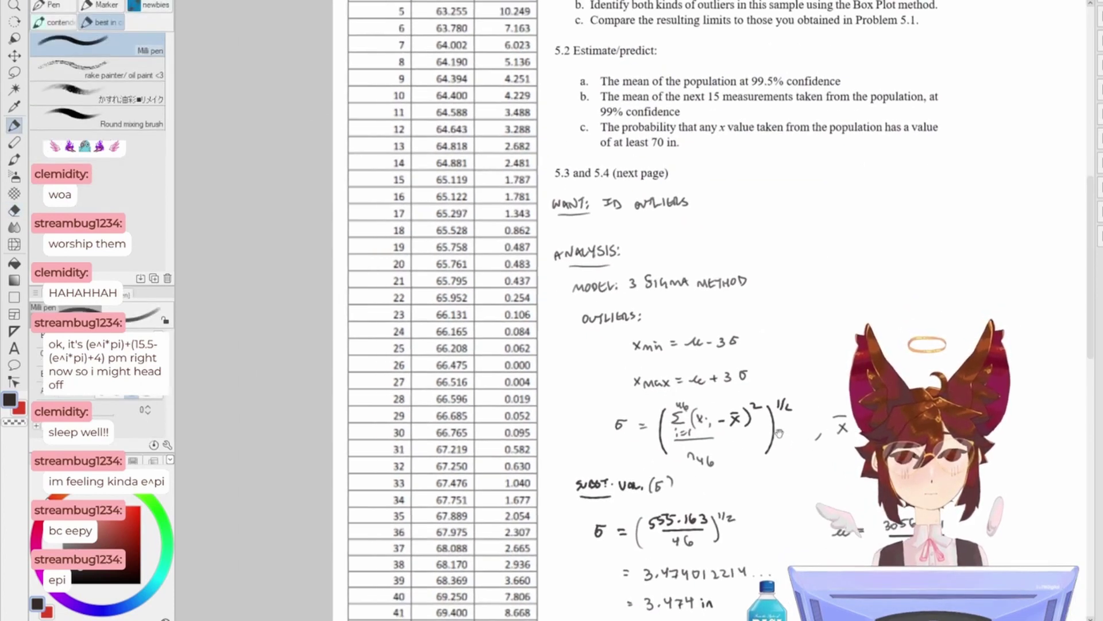
{"action": "key", "text": "e"}
{"action": "key", "text": "p"}
{"action": "mouse_move", "coordinate": [621, 422]}
{"action": "left_mouse_down"}
{"action": "mouse_move", "coordinate": [610, 437]}
{"action": "mouse_move", "coordinate": [640, 377]}
{"action": "left_mouse_up"}
- Replace σ with S and μ with x̄ in the substituted lines with 555.163/46 and 3056.981/46
{"action": "key", "text": "e"}
{"action": "left_click_drag", "start_coordinate": [626, 465], "coordinate": [618, 473]}
{"action": "key", "text": "p"}
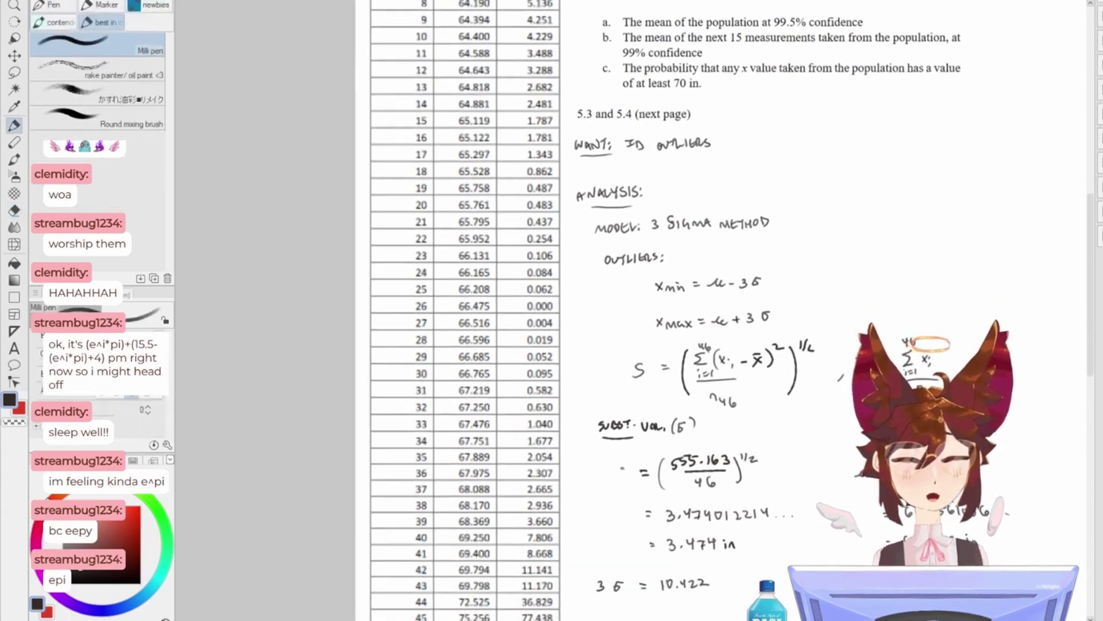
{"action": "left_click_drag", "start_coordinate": [705, 482], "coordinate": [612, 438]}
{"action": "key", "text": "e"}
{"action": "left_click_drag", "start_coordinate": [776, 416], "coordinate": [780, 434]}
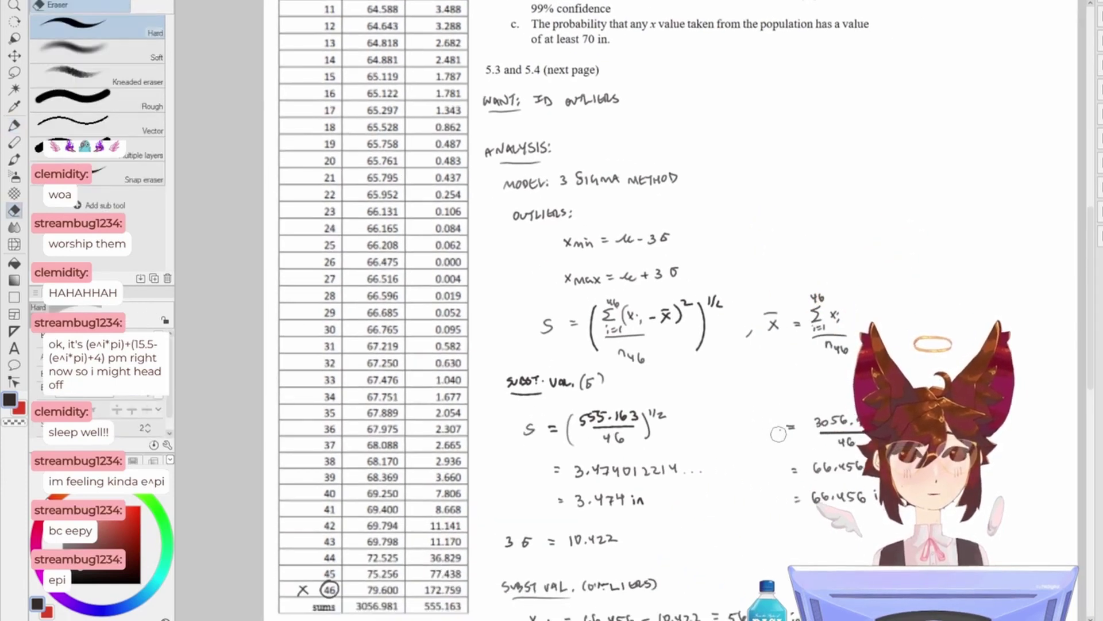
{"action": "key", "text": "p"}
{"action": "mouse_move", "coordinate": [517, 524]}
{"action": "left_mouse_down"}
{"action": "mouse_move", "coordinate": [645, 431]}
{"action": "mouse_move", "coordinate": [657, 444]}
{"action": "left_mouse_up"}
- Replace the σ in the handwritten "3σ = 10.422" line with s
{"action": "key", "text": "e"}
{"action": "key", "text": "p"}
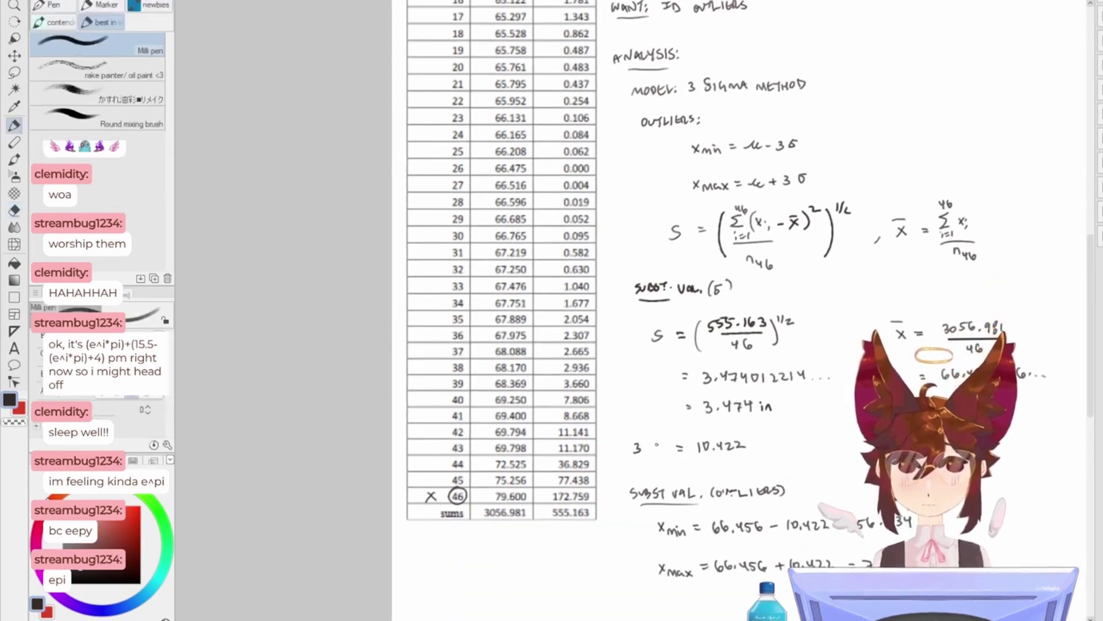
{"action": "left_click_drag", "start_coordinate": [719, 421], "coordinate": [660, 412]}
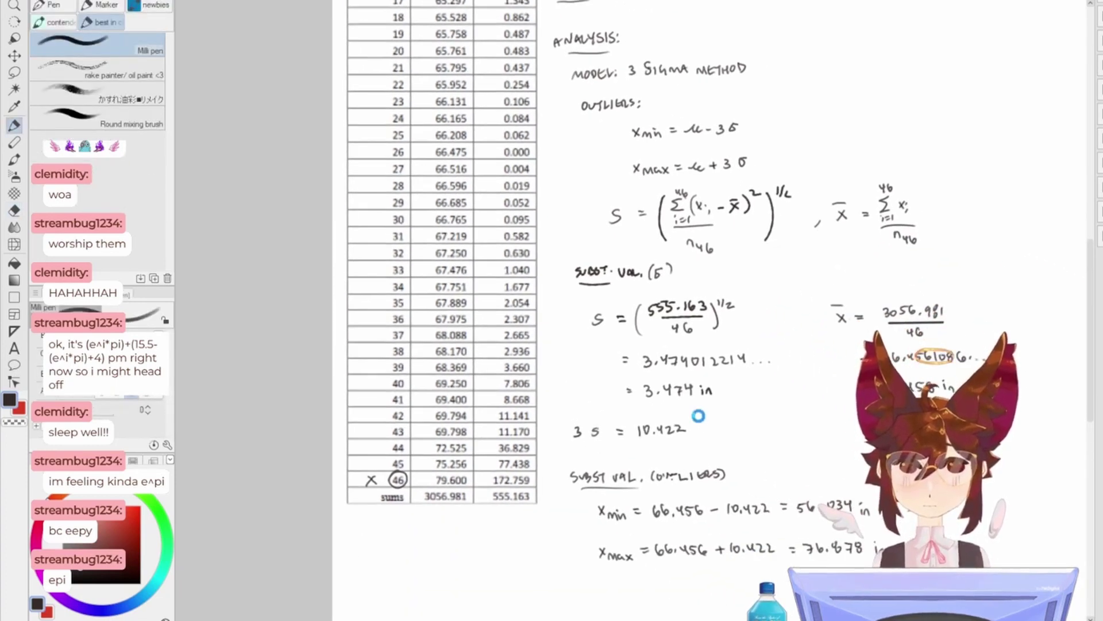
- Rewrite the general outlier limits under the model heading as xmin = x̄ − 3s and xmax = x̄ + 3s
{"action": "left_click_drag", "start_coordinate": [692, 318], "coordinate": [668, 480]}
{"action": "key", "text": "e"}
{"action": "mouse_move", "coordinate": [673, 299]}
{"action": "left_mouse_down"}
{"action": "mouse_move", "coordinate": [712, 297]}
{"action": "mouse_move", "coordinate": [678, 339]}
{"action": "left_mouse_up"}
{"action": "key", "text": "p"}
{"action": "key", "text": "e"}
{"action": "key", "text": "p"}
{"action": "key", "text": "e"}
{"action": "key", "text": "p"}
{"action": "mouse_move", "coordinate": [678, 331]}
{"action": "left_mouse_down"}
{"action": "mouse_move", "coordinate": [669, 340]}
{"action": "mouse_move", "coordinate": [721, 332]}
{"action": "mouse_move", "coordinate": [710, 337]}
{"action": "left_mouse_up"}
{"action": "key", "text": "e"}
{"action": "key", "text": "p"}
{"action": "left_click_drag", "start_coordinate": [753, 393], "coordinate": [720, 315]}
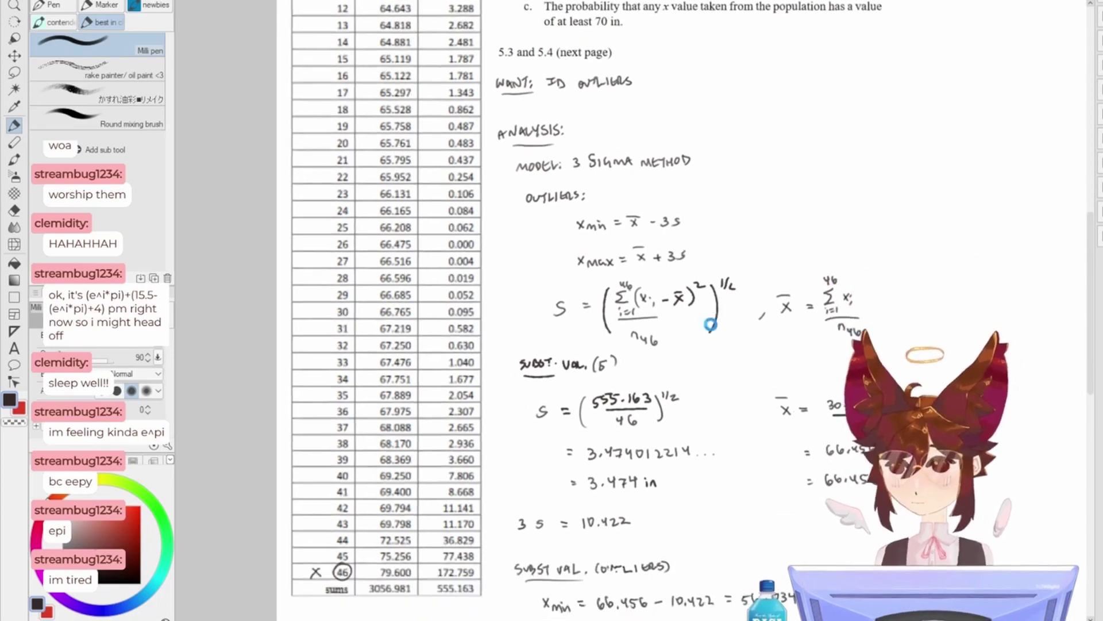
- Clear the handwritten three-sigma solution from the space below the problem statements
{"action": "left_click_drag", "start_coordinate": [665, 205], "coordinate": [623, 400]}
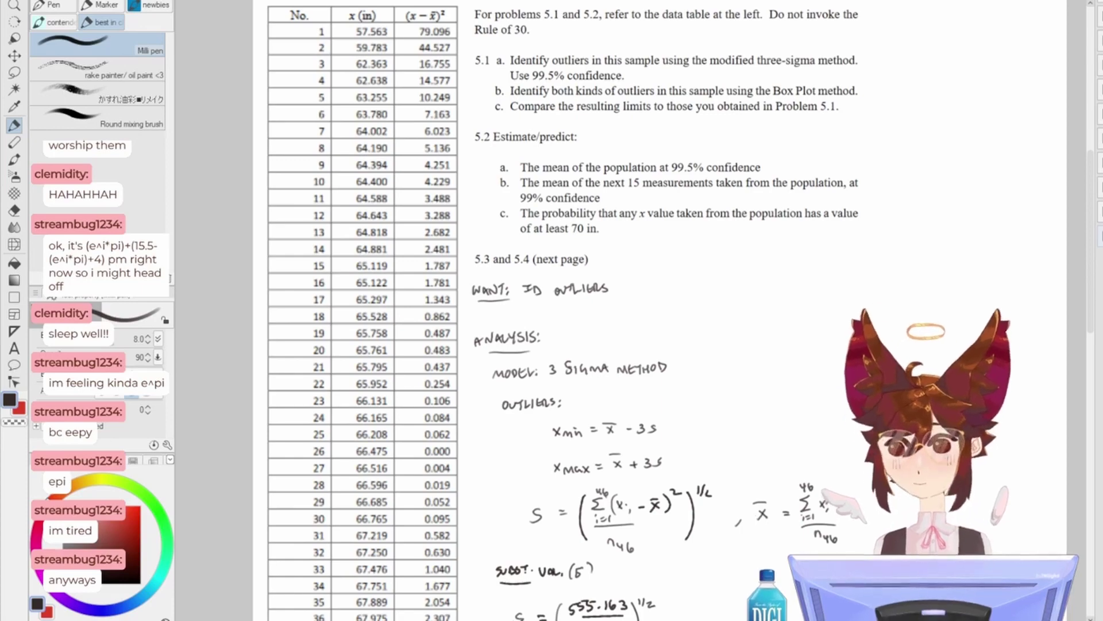
{"action": "left_click_drag", "start_coordinate": [792, 402], "coordinate": [838, 441]}
{"action": "key", "text": "Delete"}
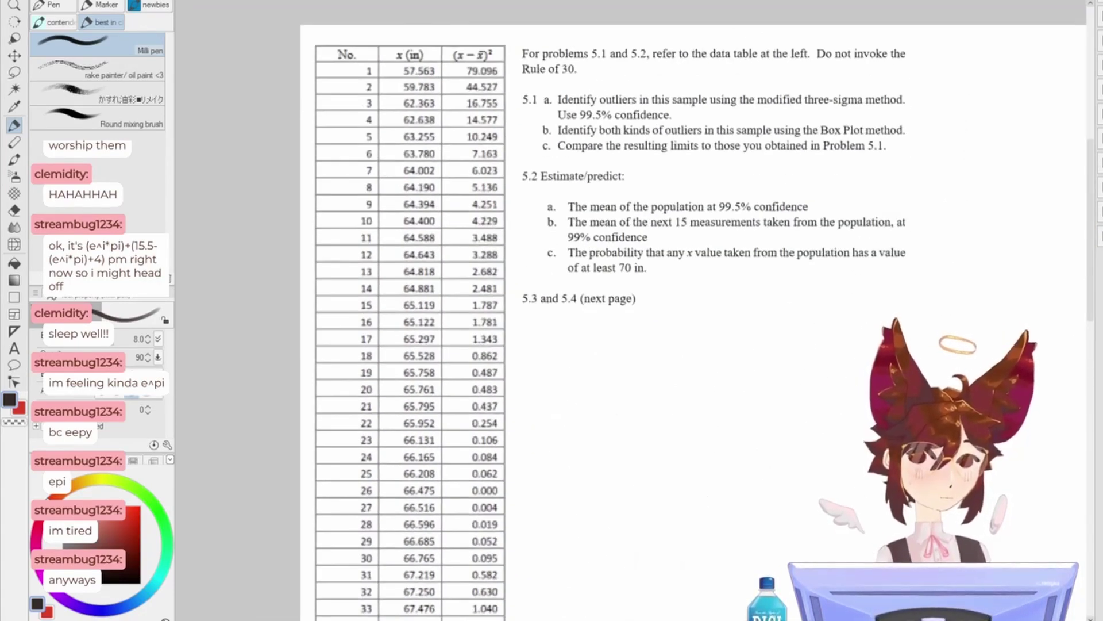
{"action": "key", "text": "ctrl+z"}
{"action": "key", "text": "ctrl+y"}
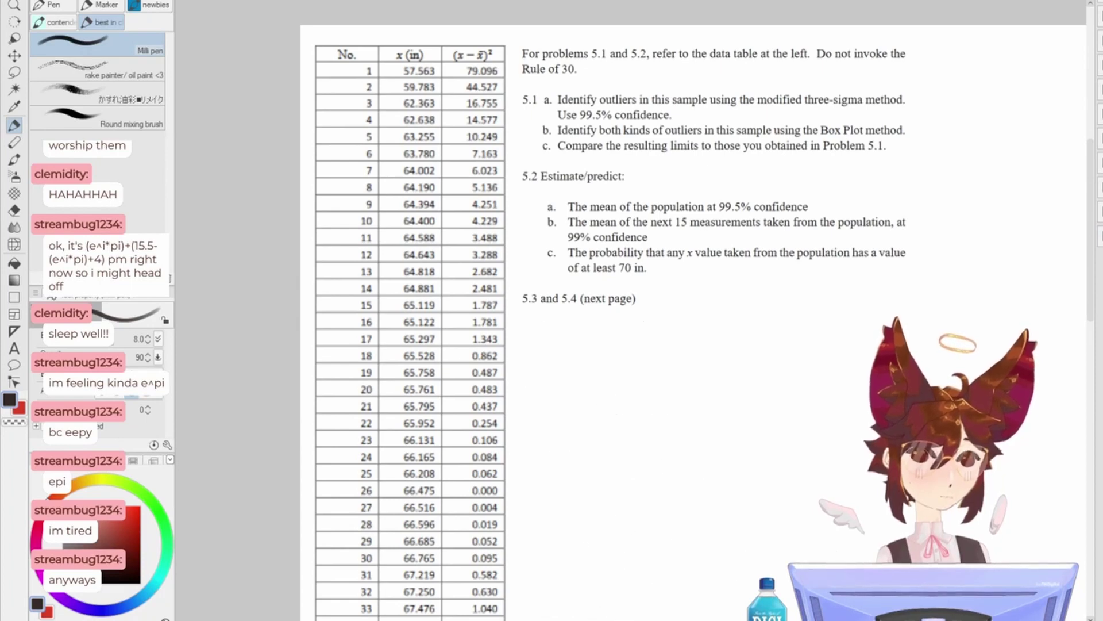
- Begin a new handwritten section in the blank space beneath the "5.3 and 5.4 (next page)" line
{"action": "left_click_drag", "start_coordinate": [712, 361], "coordinate": [790, 444]}
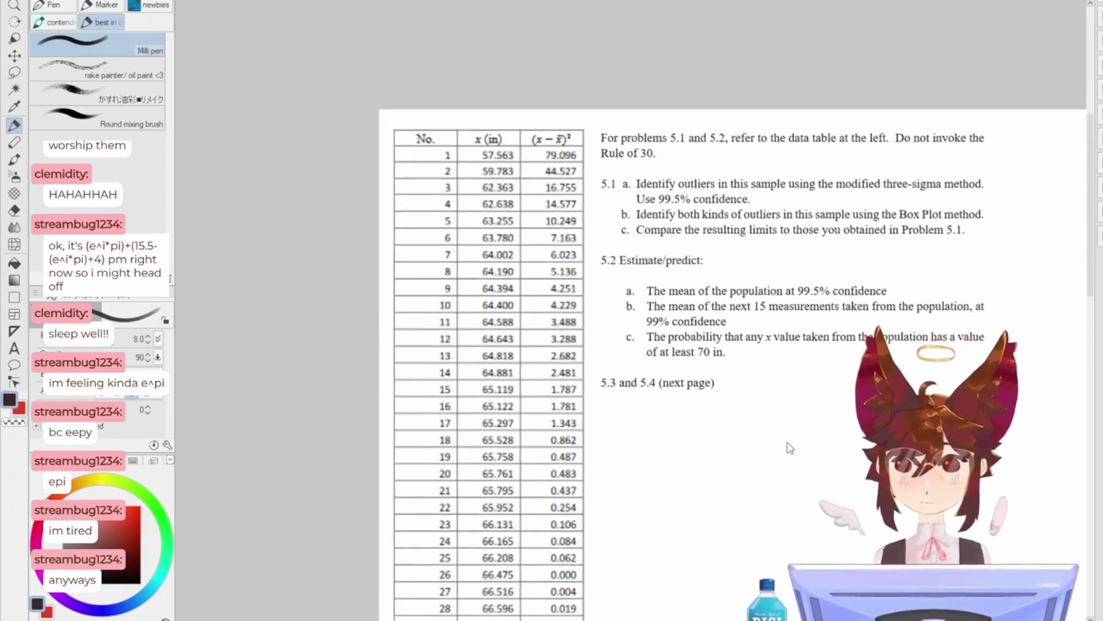
{"action": "scroll", "coordinate": [790, 448], "scroll_direction": "up", "scroll_amount": 4}
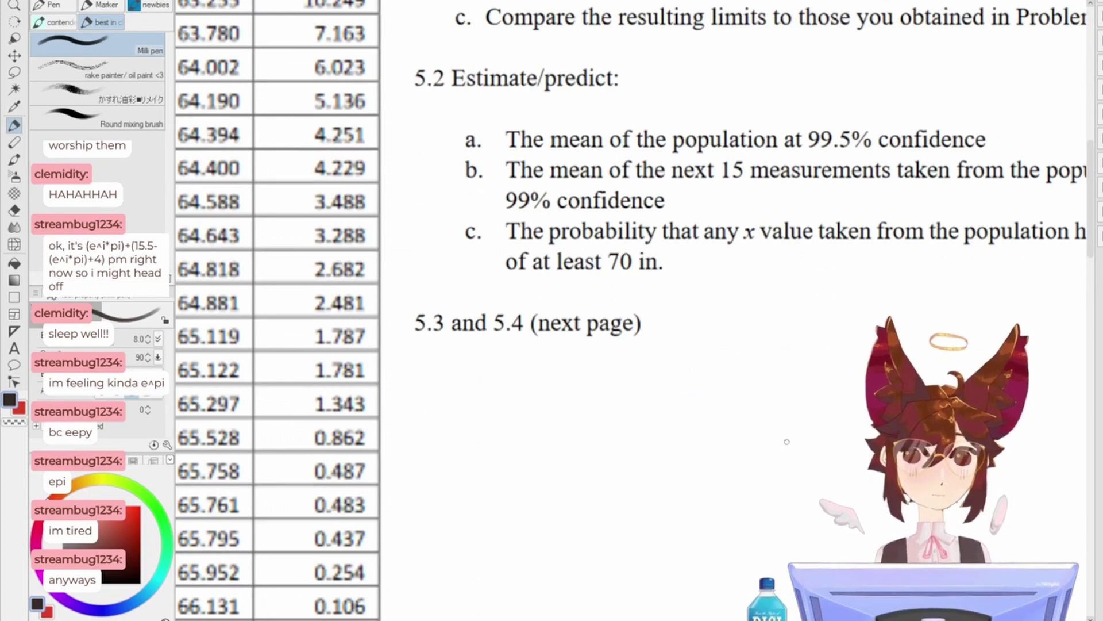
{"action": "left_click_drag", "start_coordinate": [714, 316], "coordinate": [706, 421]}
{"action": "left_click_drag", "start_coordinate": [493, 476], "coordinate": [501, 407]}
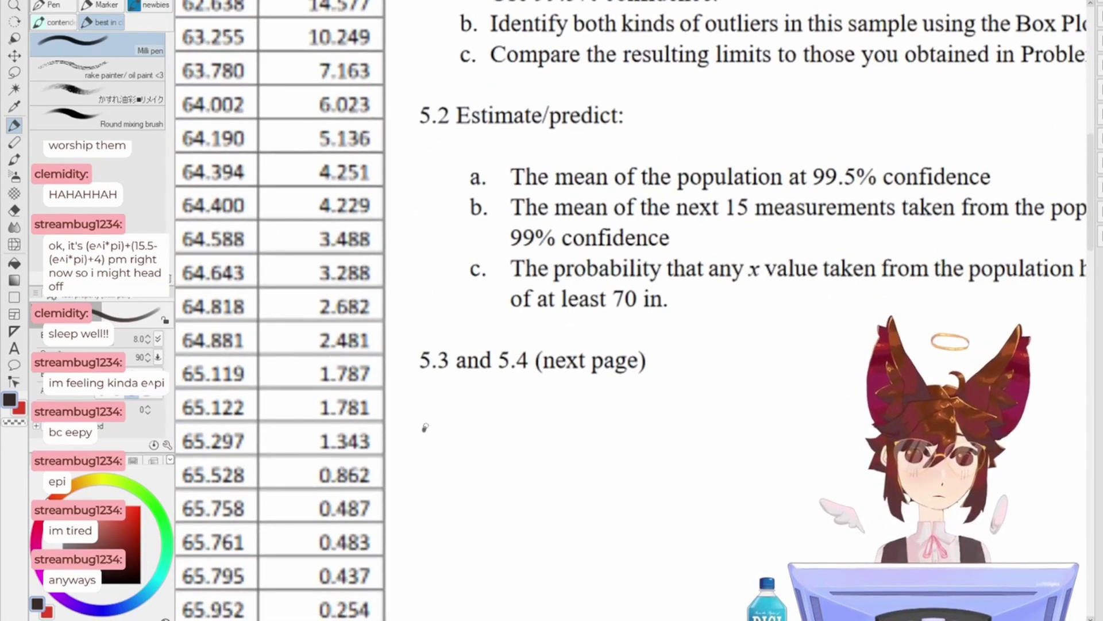
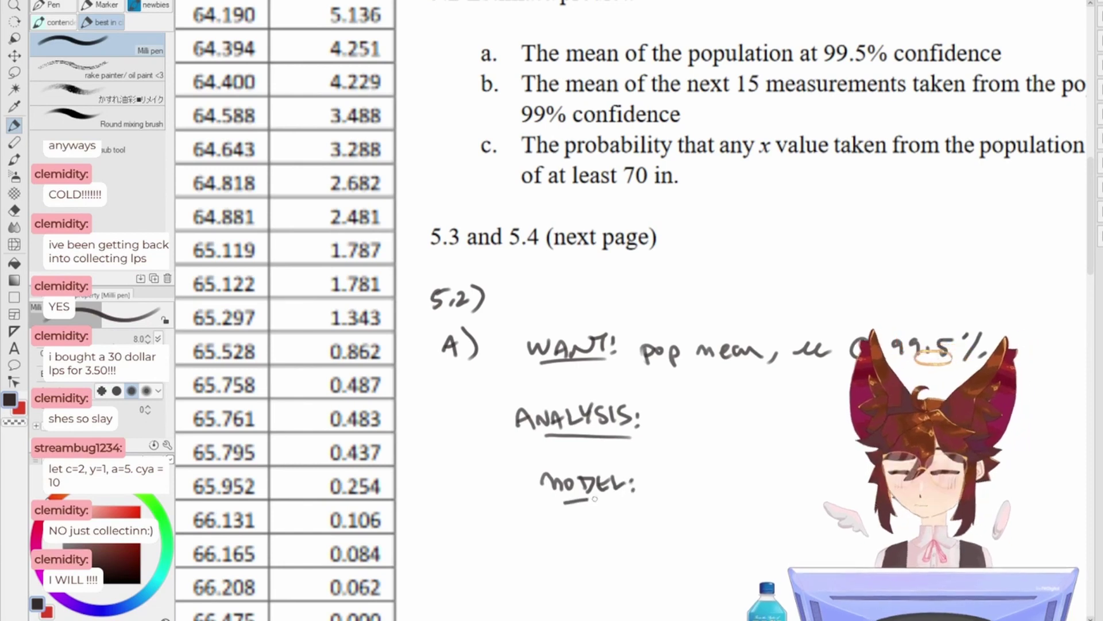
- Redo the underline beneath the handwritten MODEL heading
{"action": "key", "text": "ctrl+z"}
{"action": "left_click_drag", "start_coordinate": [686, 525], "coordinate": [584, 417]}
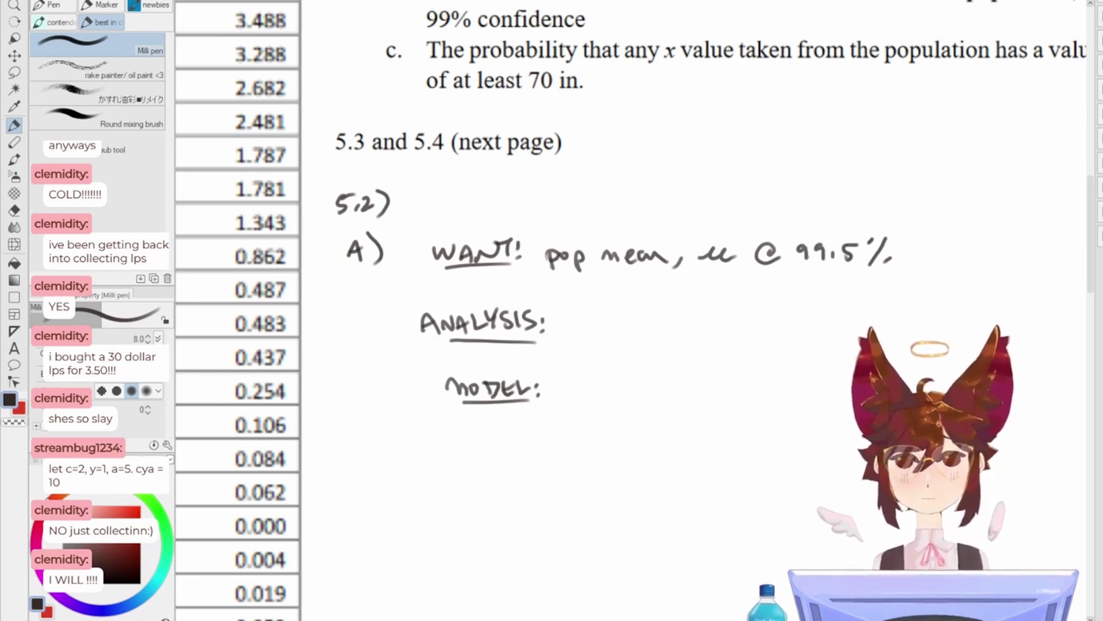
{"action": "left_click_drag", "start_coordinate": [596, 395], "coordinate": [670, 420]}
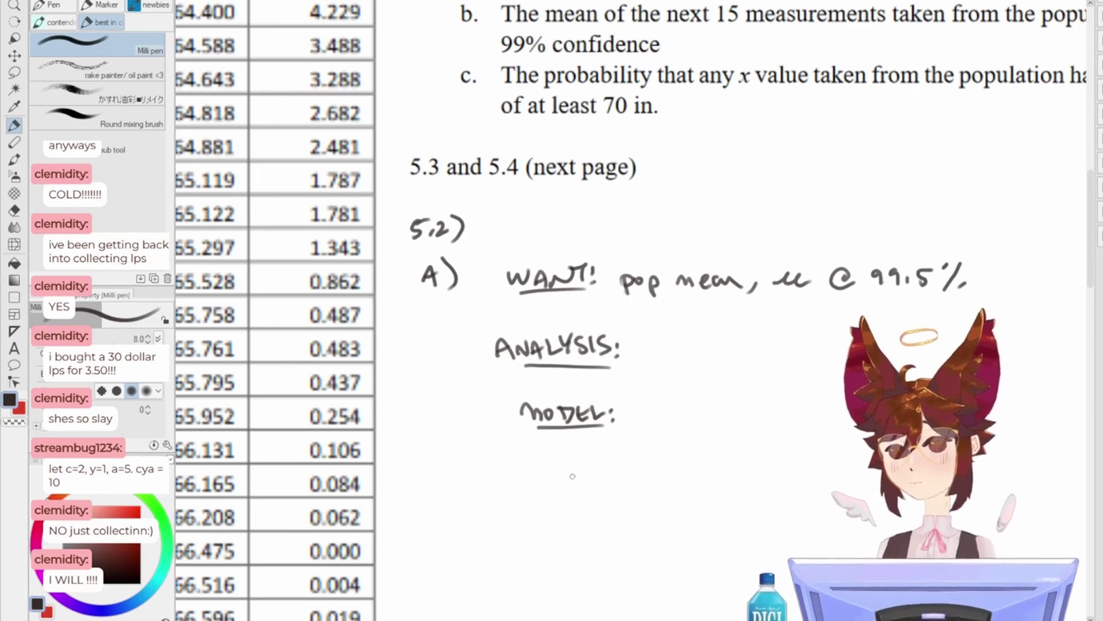
- Handwrite the population mean equation μ = x̄ ± ts/√n in the space below the MODEL heading
{"action": "left_click_drag", "start_coordinate": [560, 485], "coordinate": [601, 481]}
{"action": "key", "text": "ctrl+z"}
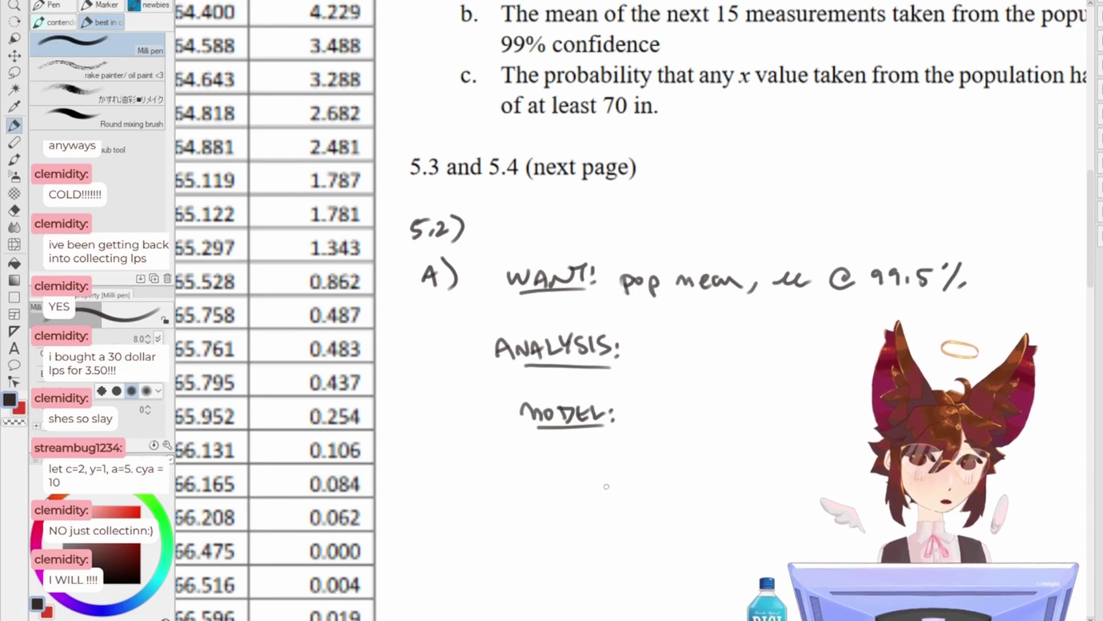
{"action": "left_click_drag", "start_coordinate": [564, 500], "coordinate": [631, 476]}
{"action": "left_click_drag", "start_coordinate": [619, 487], "coordinate": [664, 493]}
{"action": "mouse_move", "coordinate": [663, 478]}
{"action": "left_mouse_down"}
{"action": "mouse_move", "coordinate": [647, 493]}
{"action": "mouse_move", "coordinate": [663, 471]}
{"action": "left_mouse_up"}
{"action": "mouse_move", "coordinate": [679, 473]}
{"action": "left_mouse_down"}
{"action": "mouse_move", "coordinate": [697, 472]}
{"action": "mouse_move", "coordinate": [690, 486]}
{"action": "left_mouse_up"}
{"action": "left_click_drag", "start_coordinate": [682, 489], "coordinate": [700, 489]}
{"action": "mouse_move", "coordinate": [741, 450]}
{"action": "left_mouse_down"}
{"action": "mouse_move", "coordinate": [740, 471]}
{"action": "mouse_move", "coordinate": [747, 463]}
{"action": "left_mouse_up"}
{"action": "mouse_move", "coordinate": [763, 458]}
{"action": "left_mouse_down"}
{"action": "mouse_move", "coordinate": [751, 474]}
{"action": "mouse_move", "coordinate": [768, 476]}
{"action": "left_mouse_up"}
{"action": "mouse_move", "coordinate": [739, 494]}
{"action": "left_mouse_down"}
{"action": "mouse_move", "coordinate": [746, 504]}
{"action": "mouse_move", "coordinate": [765, 488]}
{"action": "left_mouse_up"}
{"action": "left_click_drag", "start_coordinate": [751, 503], "coordinate": [762, 502]}
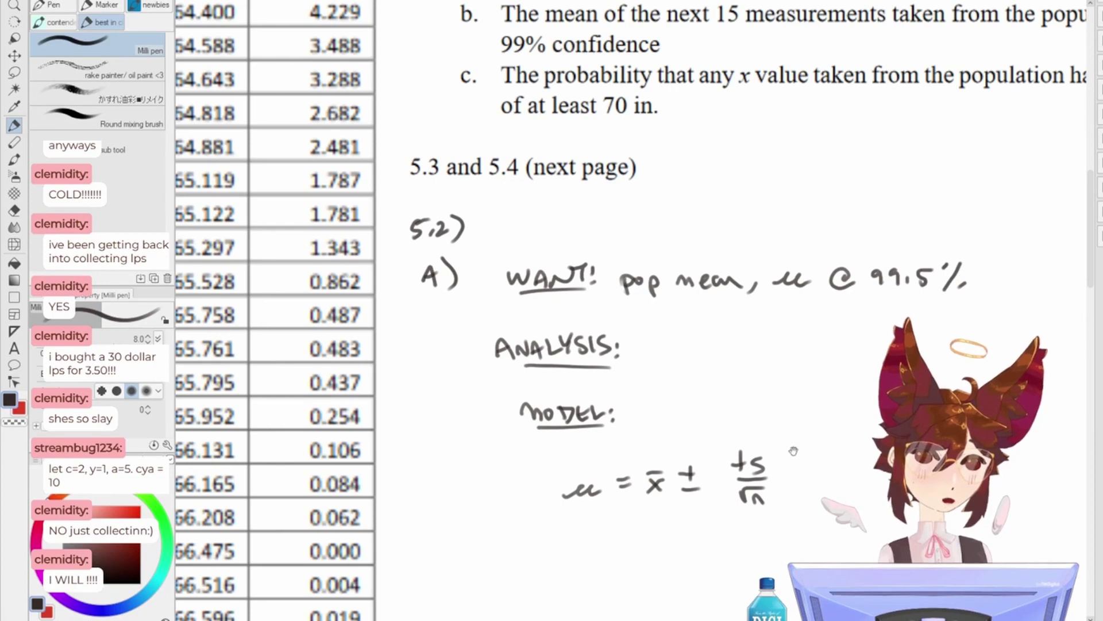
- Handwrite an underlined PLOT heading below the population mean equation
{"action": "left_click_drag", "start_coordinate": [807, 498], "coordinate": [831, 401]}
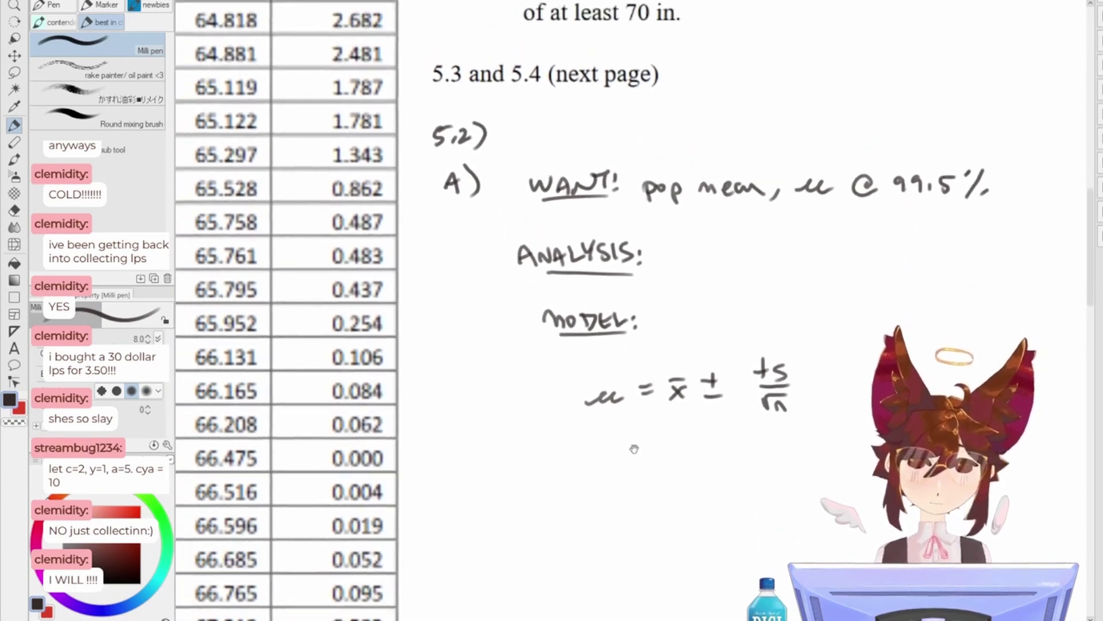
{"action": "scroll", "coordinate": [635, 446], "scroll_direction": "up", "scroll_amount": 4}
{"action": "scroll", "coordinate": [672, 436], "scroll_direction": "down", "scroll_amount": 5}
{"action": "mouse_move", "coordinate": [552, 434]}
{"action": "left_mouse_down"}
{"action": "mouse_move", "coordinate": [566, 414]}
{"action": "mouse_move", "coordinate": [588, 415]}
{"action": "mouse_move", "coordinate": [614, 440]}
{"action": "mouse_move", "coordinate": [600, 442]}
{"action": "left_mouse_up"}
{"action": "key", "text": "ctrl+z"}
{"action": "key", "text": "ctrl+z"}
{"action": "mouse_move", "coordinate": [786, 386]}
{"action": "left_mouse_down"}
{"action": "mouse_move", "coordinate": [812, 381]}
{"action": "mouse_move", "coordinate": [872, 227]}
{"action": "mouse_move", "coordinate": [878, 129]}
{"action": "mouse_move", "coordinate": [749, 390]}
{"action": "mouse_move", "coordinate": [684, 422]}
{"action": "left_mouse_up"}
- Add the subscript 46 to x̄, n, t and s in the equation, erasing and rewriting the s to make room
{"action": "left_click_drag", "start_coordinate": [725, 346], "coordinate": [735, 353]}
{"action": "mouse_move", "coordinate": [734, 347]}
{"action": "left_mouse_down"}
{"action": "mouse_move", "coordinate": [731, 359]}
{"action": "mouse_move", "coordinate": [742, 354]}
{"action": "left_mouse_up"}
{"action": "left_click_drag", "start_coordinate": [688, 376], "coordinate": [680, 441]}
{"action": "left_click_drag", "start_coordinate": [616, 407], "coordinate": [624, 416]}
{"action": "left_click_drag", "start_coordinate": [620, 409], "coordinate": [630, 421]}
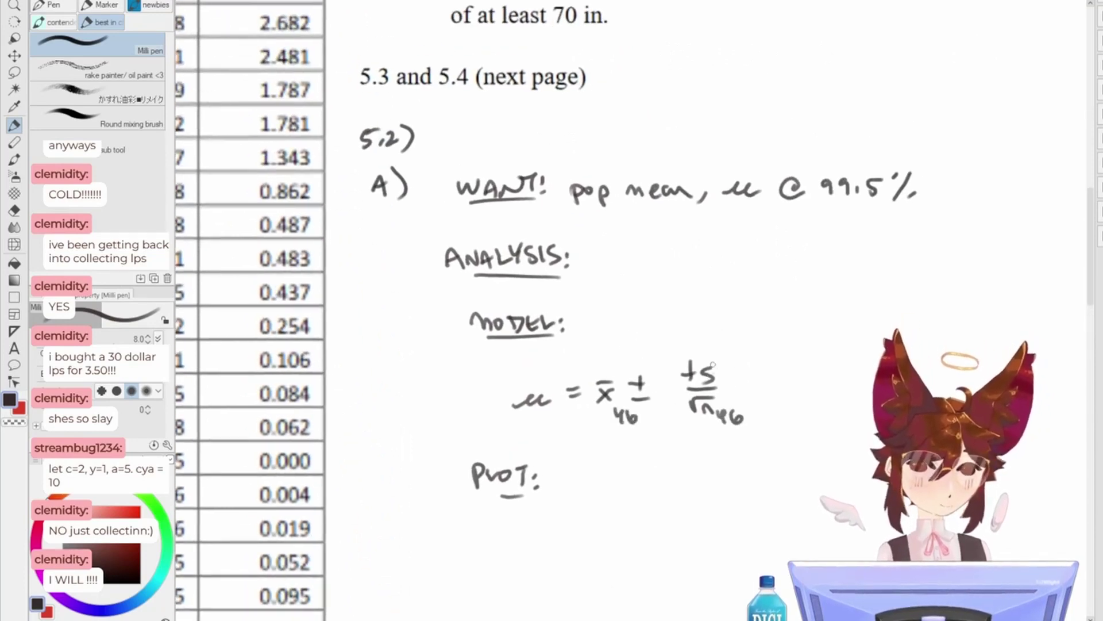
{"action": "key", "text": "e"}
{"action": "left_click_drag", "start_coordinate": [715, 358], "coordinate": [715, 385]}
{"action": "key", "text": "p"}
{"action": "mouse_move", "coordinate": [721, 377]}
{"action": "left_mouse_down"}
{"action": "mouse_move", "coordinate": [719, 387]}
{"action": "mouse_move", "coordinate": [728, 382]}
{"action": "left_mouse_up"}
{"action": "left_click_drag", "start_coordinate": [745, 379], "coordinate": [753, 392]}
{"action": "left_click_drag", "start_coordinate": [768, 377], "coordinate": [764, 391]}
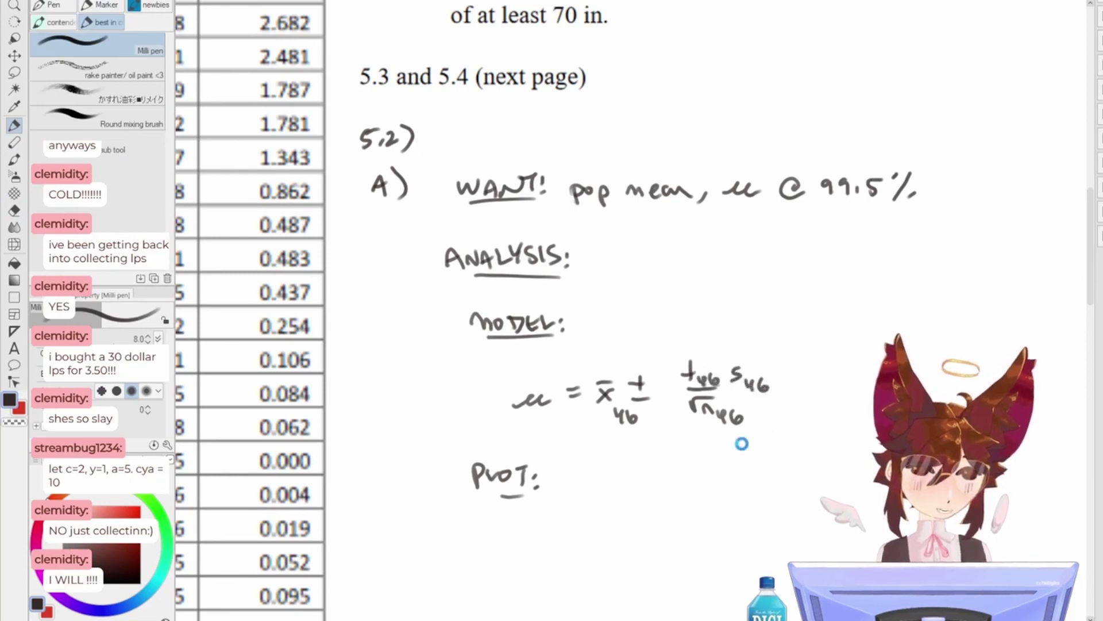
- Draw a straight horizontal axis crossed by a tall vertical centre line below the PLOT heading
{"action": "left_click_drag", "start_coordinate": [651, 507], "coordinate": [668, 482]}
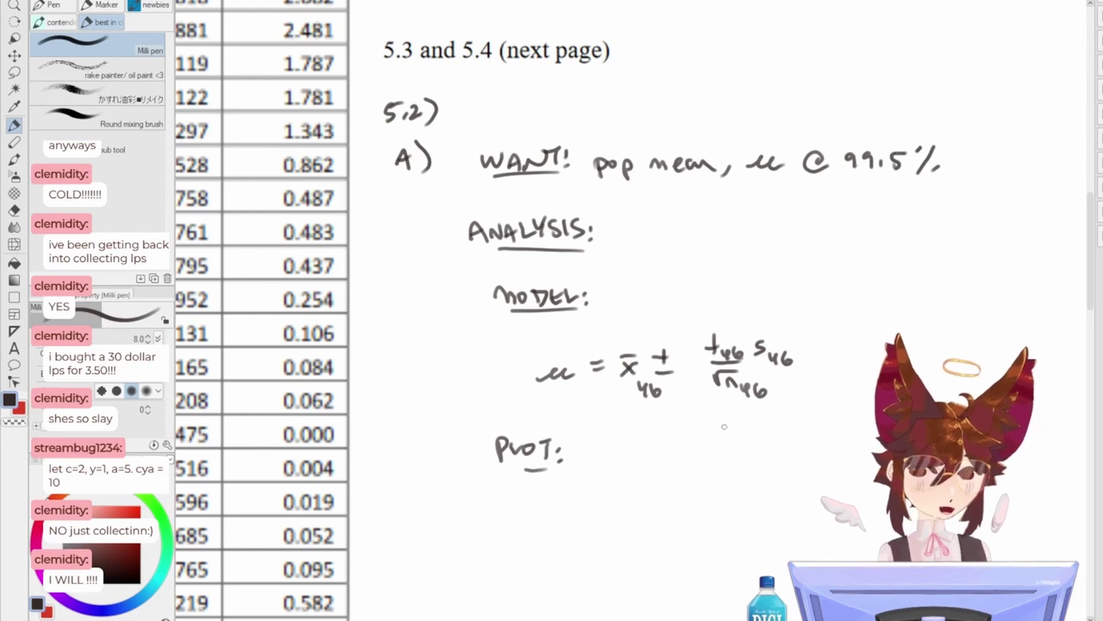
{"action": "mouse_move", "coordinate": [724, 426]}
{"action": "left_mouse_down"}
{"action": "mouse_move", "coordinate": [729, 507]}
{"action": "mouse_move", "coordinate": [724, 364]}
{"action": "mouse_move", "coordinate": [747, 427]}
{"action": "mouse_move", "coordinate": [741, 443]}
{"action": "mouse_move", "coordinate": [725, 411]}
{"action": "left_mouse_up"}
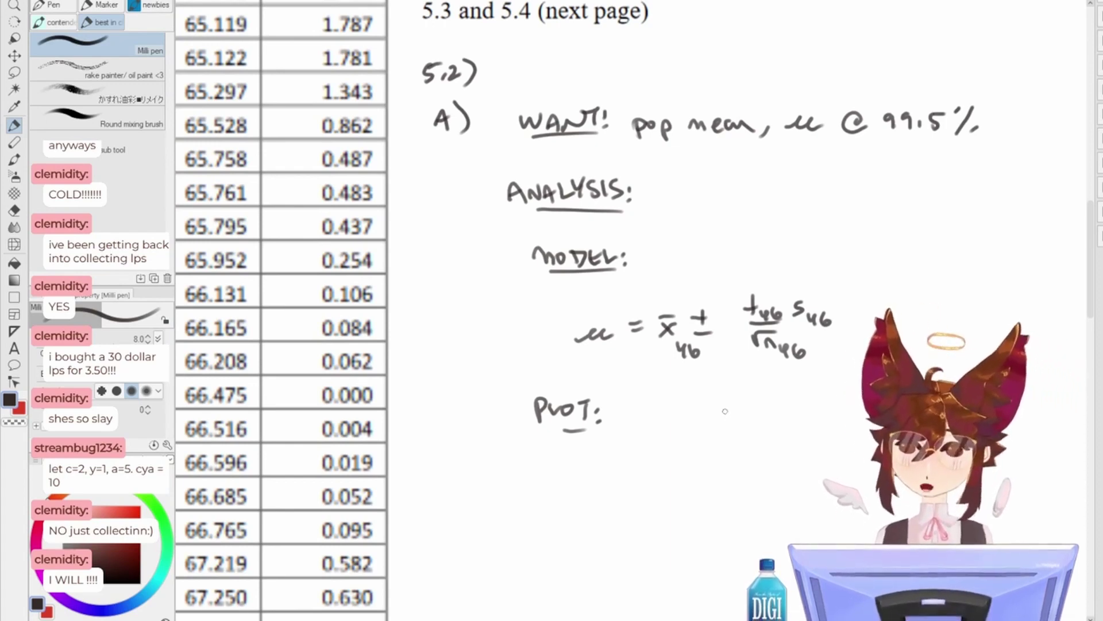
{"action": "left_click_drag", "start_coordinate": [744, 434], "coordinate": [790, 362]}
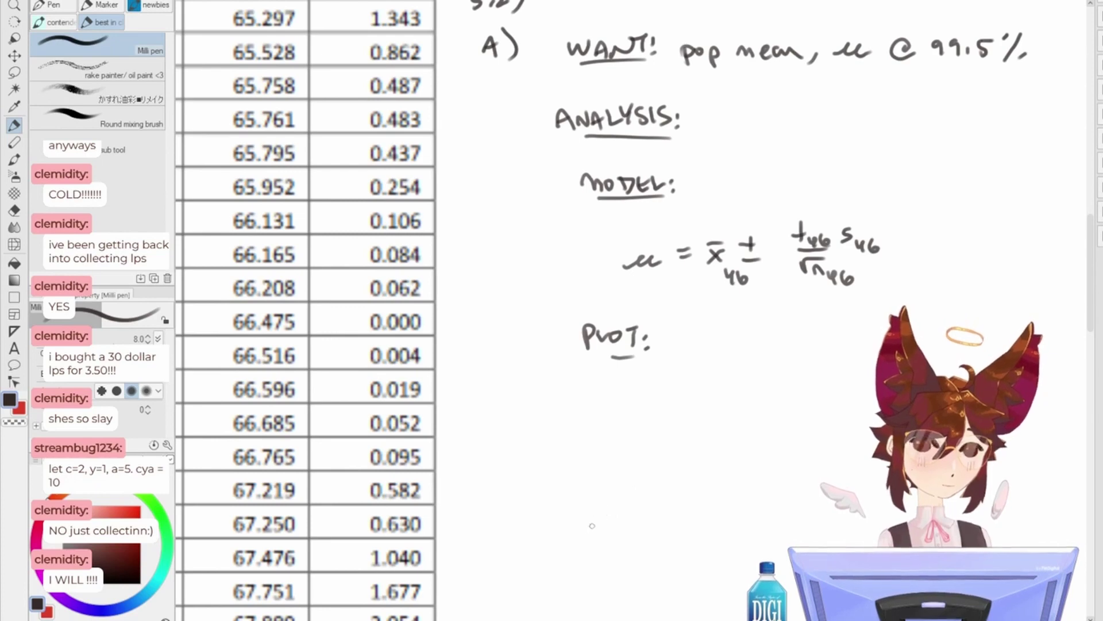
{"action": "mouse_move", "coordinate": [592, 525]}
{"action": "left_mouse_down"}
{"action": "mouse_move", "coordinate": [860, 525]}
{"action": "mouse_move", "coordinate": [809, 479]}
{"action": "left_mouse_up"}
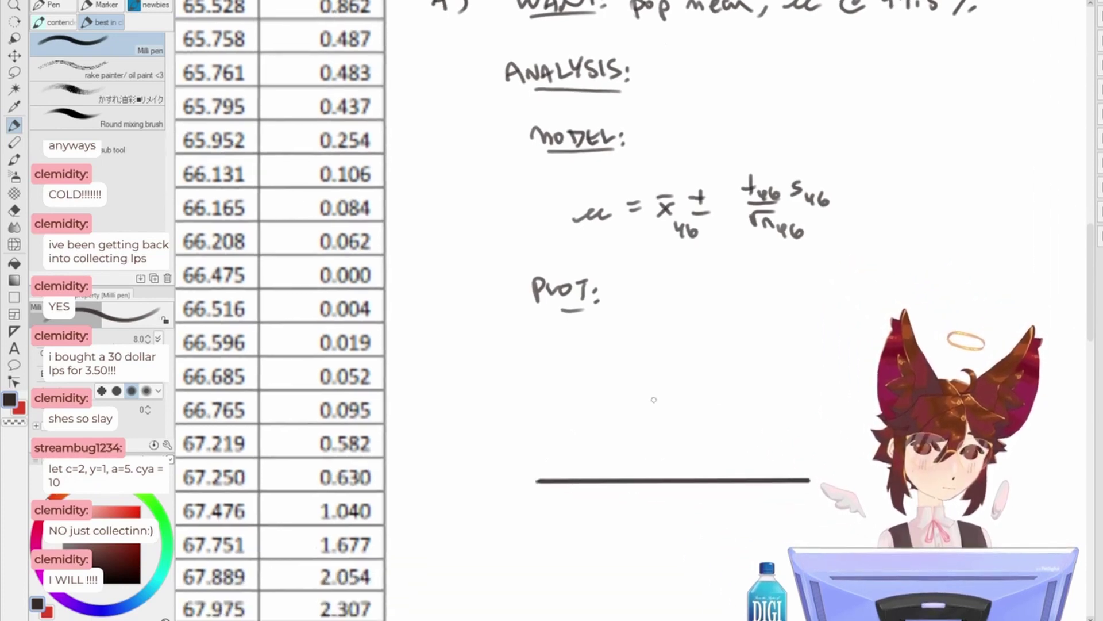
{"action": "left_click_drag", "start_coordinate": [661, 366], "coordinate": [669, 532]}
{"action": "key", "text": "ctrl+z"}
{"action": "left_click_drag", "start_coordinate": [665, 360], "coordinate": [668, 536]}
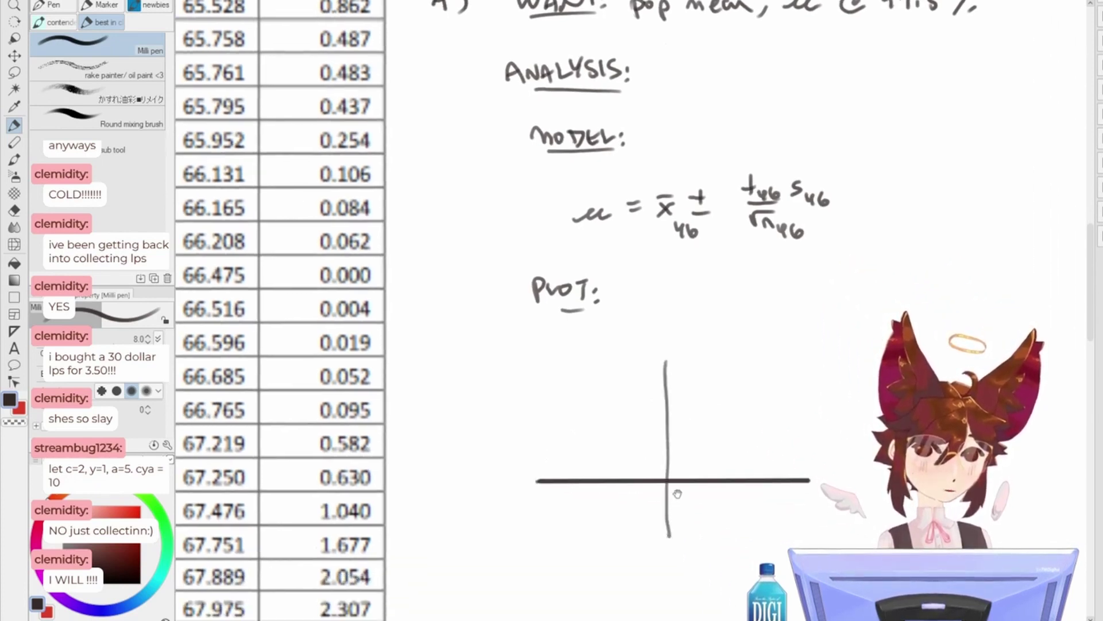
- Label both the end of the horizontal axis and the foot of the centre line x̄46
{"action": "left_click_drag", "start_coordinate": [677, 494], "coordinate": [647, 431]}
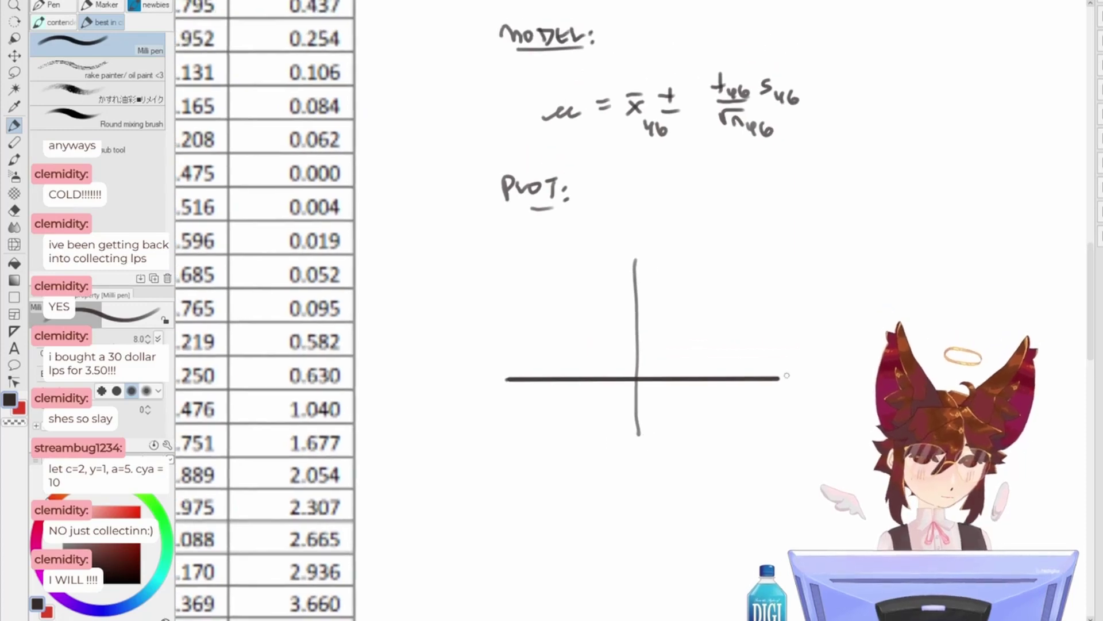
{"action": "mouse_move", "coordinate": [804, 373]}
{"action": "left_mouse_down"}
{"action": "mouse_move", "coordinate": [817, 386]}
{"action": "mouse_move", "coordinate": [804, 386]}
{"action": "mouse_move", "coordinate": [820, 368]}
{"action": "mouse_move", "coordinate": [841, 391]}
{"action": "left_mouse_up"}
{"action": "left_click_drag", "start_coordinate": [755, 437], "coordinate": [739, 455]}
{"action": "left_click_drag", "start_coordinate": [608, 481], "coordinate": [628, 481]}
{"action": "key", "text": "ctrl+z"}
{"action": "mouse_move", "coordinate": [628, 469]}
{"action": "left_mouse_down"}
{"action": "mouse_move", "coordinate": [618, 482]}
{"action": "mouse_move", "coordinate": [628, 464]}
{"action": "left_mouse_up"}
{"action": "left_click_drag", "start_coordinate": [634, 478], "coordinate": [678, 516]}
- Mark the two population mean limits with shorter vertical lines either side of the centre line, labelled μ1 and μ2
{"action": "mouse_move", "coordinate": [535, 392]}
{"action": "left_mouse_down"}
{"action": "mouse_move", "coordinate": [541, 507]}
{"action": "mouse_move", "coordinate": [537, 487]}
{"action": "mouse_move", "coordinate": [508, 519]}
{"action": "mouse_move", "coordinate": [527, 514]}
{"action": "mouse_move", "coordinate": [535, 525]}
{"action": "left_mouse_up"}
{"action": "key", "text": "ctrl+z"}
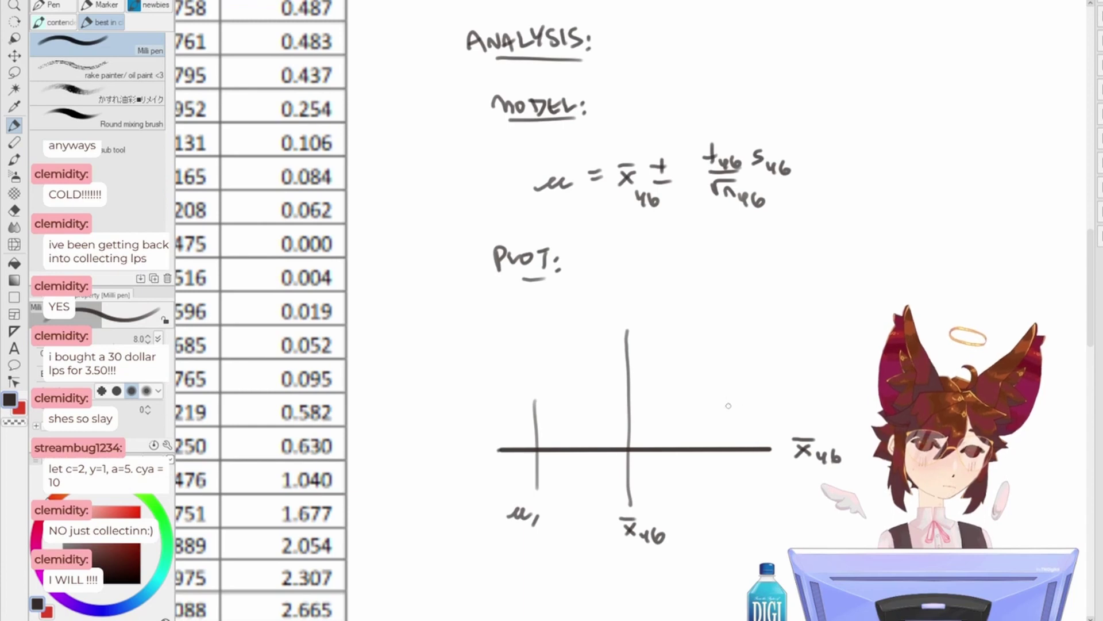
{"action": "mouse_move", "coordinate": [729, 378]}
{"action": "left_mouse_down"}
{"action": "mouse_move", "coordinate": [736, 498]}
{"action": "mouse_move", "coordinate": [724, 523]}
{"action": "mouse_move", "coordinate": [764, 533]}
{"action": "left_mouse_up"}
{"action": "left_click_drag", "start_coordinate": [785, 503], "coordinate": [771, 517]}
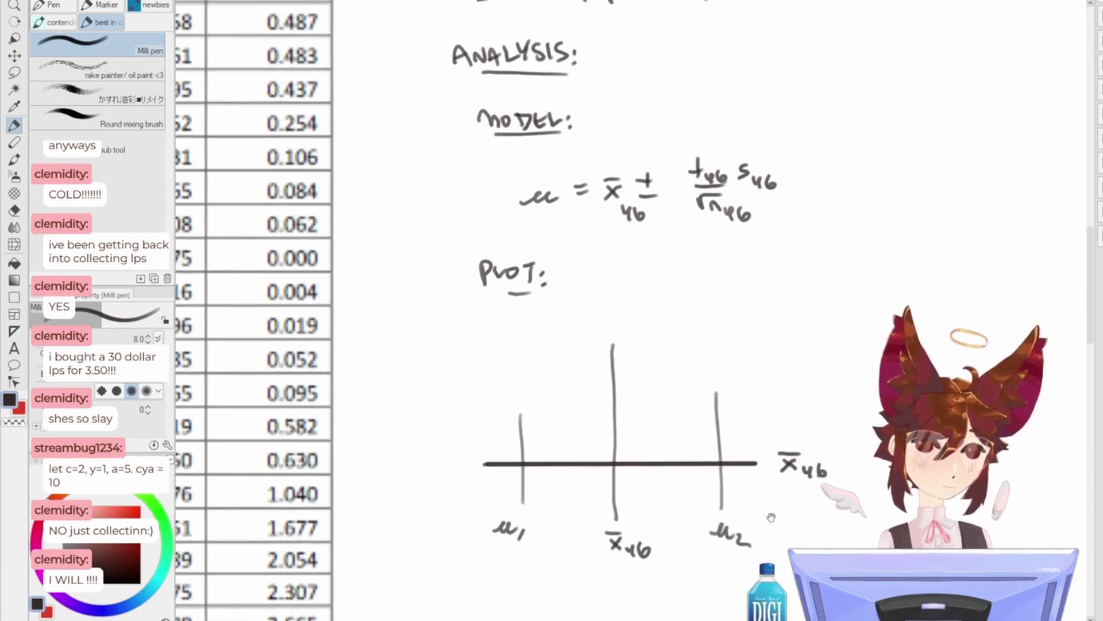
- Draw two bell curves that meet at the centre line, one peaking over μ1 and one over μ2
{"action": "mouse_move", "coordinate": [447, 462]}
{"action": "left_mouse_down"}
{"action": "mouse_move", "coordinate": [530, 394]}
{"action": "mouse_move", "coordinate": [639, 462]}
{"action": "mouse_move", "coordinate": [529, 393]}
{"action": "mouse_move", "coordinate": [432, 458]}
{"action": "left_mouse_up"}
{"action": "key", "text": "ctrl+z"}
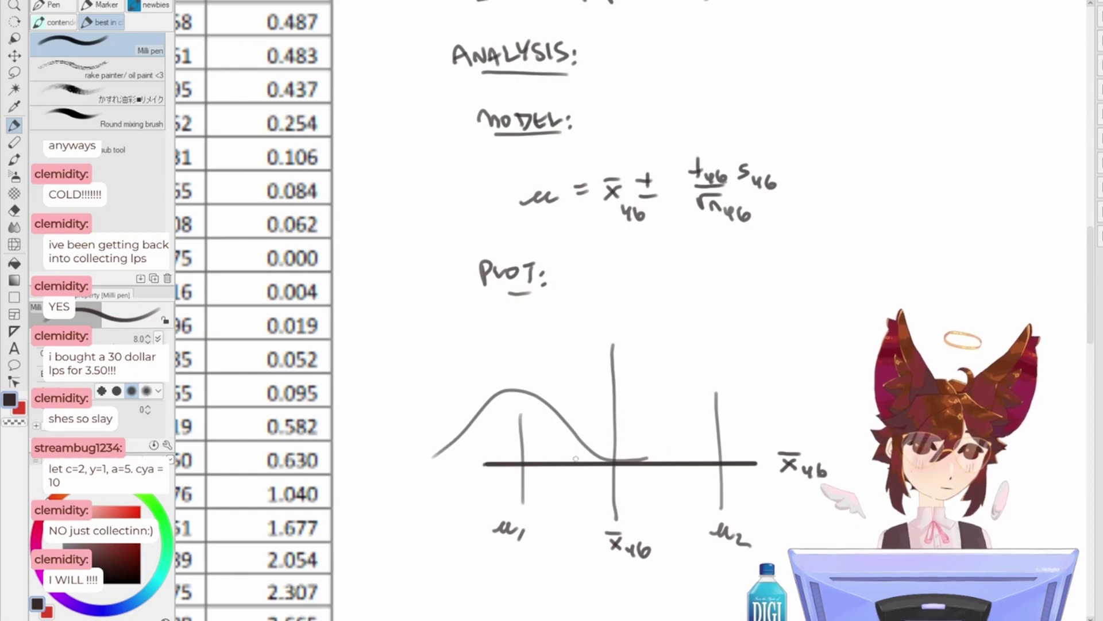
{"action": "mouse_move", "coordinate": [578, 460]}
{"action": "left_mouse_down"}
{"action": "mouse_move", "coordinate": [706, 389]}
{"action": "mouse_move", "coordinate": [812, 457]}
{"action": "mouse_move", "coordinate": [594, 460]}
{"action": "mouse_move", "coordinate": [718, 384]}
{"action": "mouse_move", "coordinate": [872, 444]}
{"action": "left_mouse_up"}
{"action": "key", "text": "ctrl+z"}
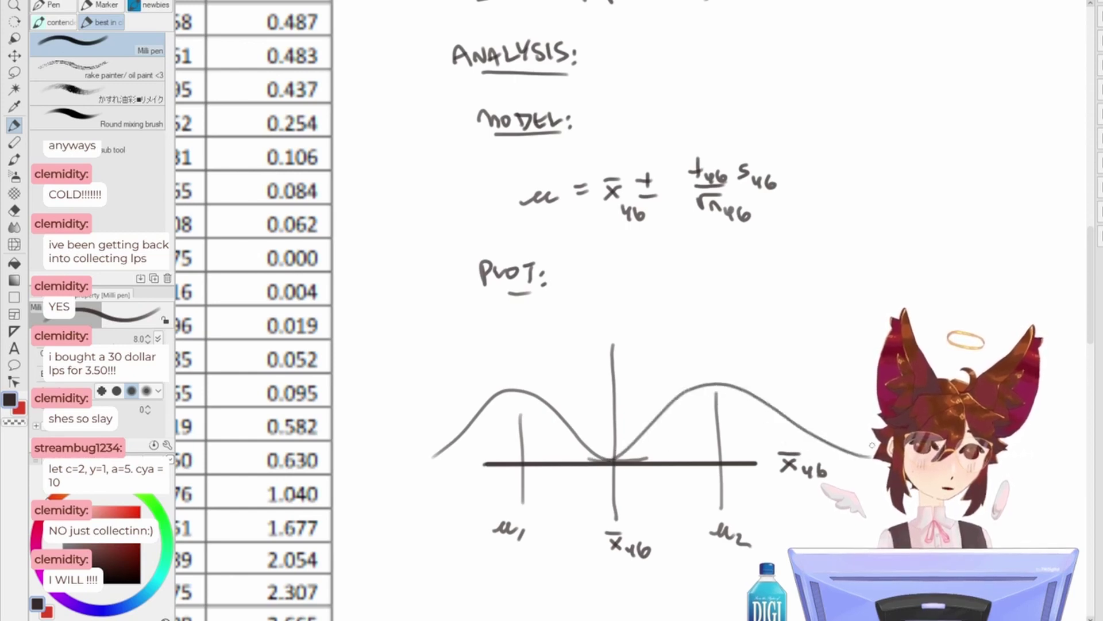
- Extend the μ1 and μ2 lines with dots up through the peaks of their bell curves
{"action": "scroll", "coordinate": [544, 405], "scroll_direction": "up", "scroll_amount": 1}
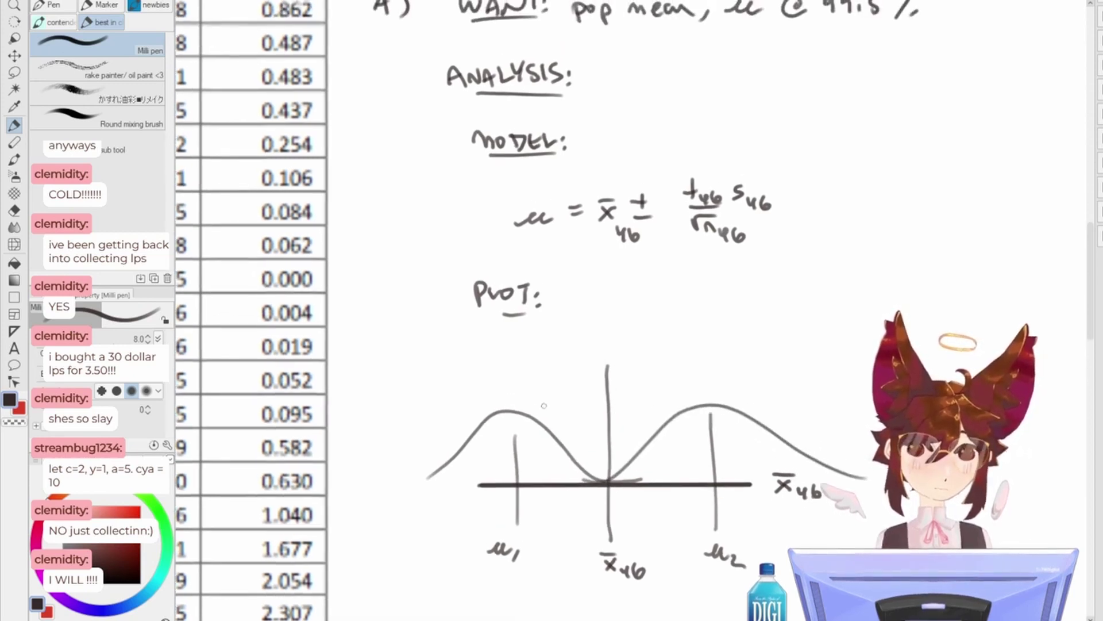
{"action": "left_click", "coordinate": [515, 406]}
{"action": "left_click", "coordinate": [516, 393]}
{"action": "left_click", "coordinate": [710, 409]}
{"action": "left_click", "coordinate": [706, 392]}
{"action": "left_click", "coordinate": [710, 380]}
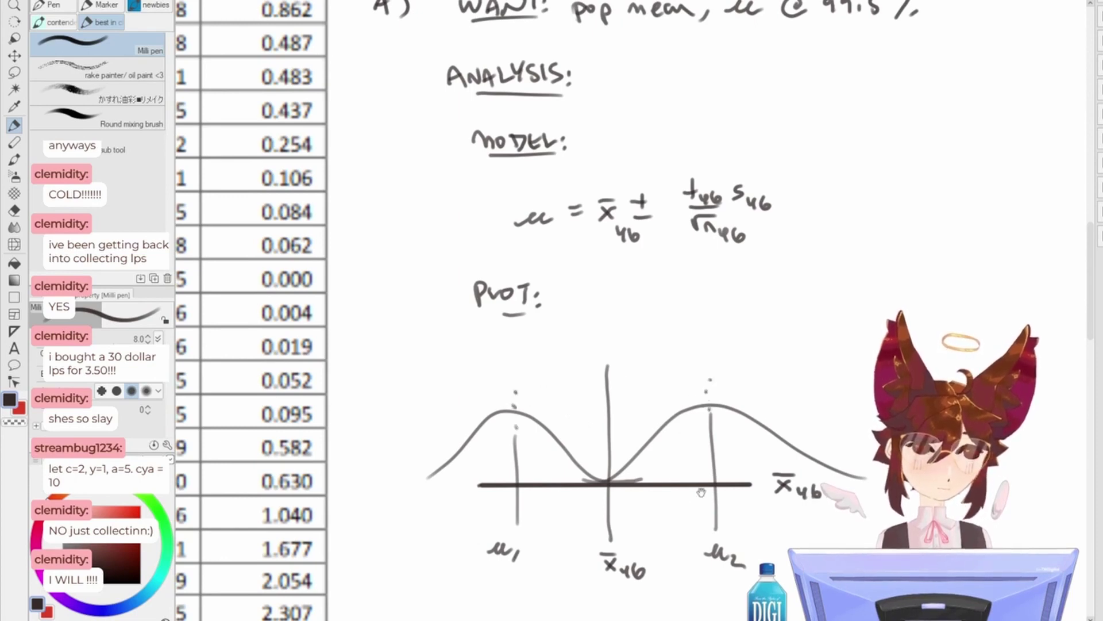
- Handwrite the start of the probability statement beside the plot: P(x̄46 − t46s46/√n46 < μ <
{"action": "mouse_move", "coordinate": [714, 505]}
{"action": "left_mouse_down"}
{"action": "mouse_move", "coordinate": [715, 426]}
{"action": "mouse_move", "coordinate": [687, 532]}
{"action": "left_mouse_up"}
{"action": "left_click_drag", "start_coordinate": [721, 466], "coordinate": [684, 458]}
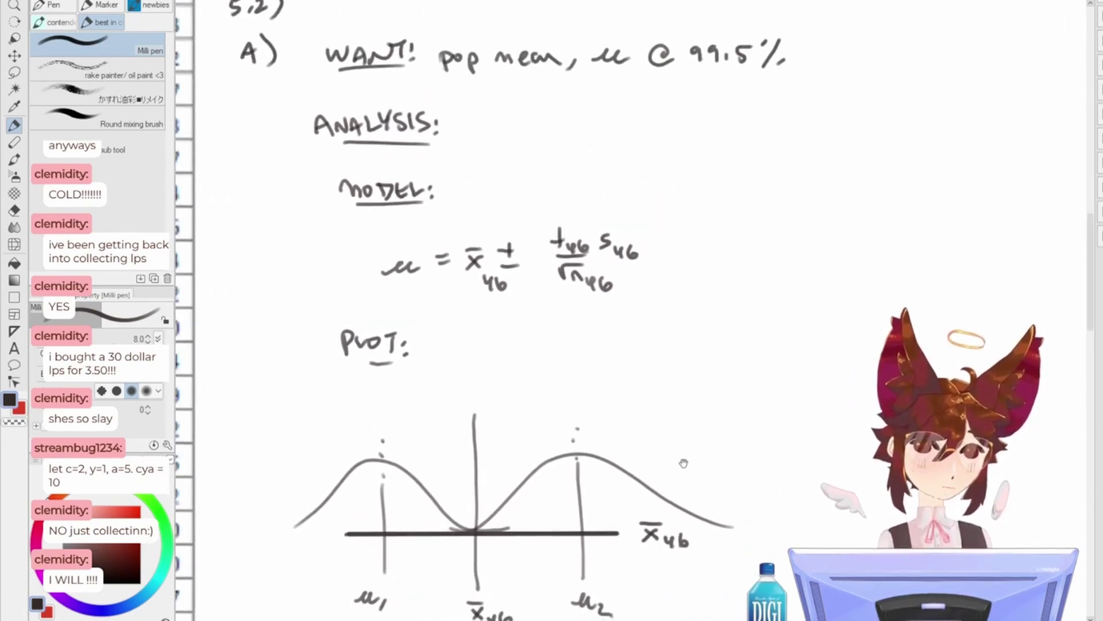
{"action": "left_click_drag", "start_coordinate": [739, 427], "coordinate": [742, 438]}
{"action": "left_click_drag", "start_coordinate": [733, 448], "coordinate": [757, 445]}
{"action": "left_click_drag", "start_coordinate": [788, 417], "coordinate": [780, 447]}
{"action": "left_click_drag", "start_coordinate": [840, 436], "coordinate": [730, 459]}
{"action": "mouse_move", "coordinate": [726, 439]}
{"action": "left_mouse_down"}
{"action": "mouse_move", "coordinate": [770, 445]}
{"action": "mouse_move", "coordinate": [757, 465]}
{"action": "mouse_move", "coordinate": [816, 442]}
{"action": "left_mouse_up"}
{"action": "key", "text": "ctrl+z"}
{"action": "left_click_drag", "start_coordinate": [809, 436], "coordinate": [840, 446]}
{"action": "mouse_move", "coordinate": [851, 432]}
{"action": "left_mouse_down"}
{"action": "mouse_move", "coordinate": [879, 454]}
{"action": "mouse_move", "coordinate": [856, 462]}
{"action": "mouse_move", "coordinate": [888, 493]}
{"action": "left_mouse_up"}
{"action": "left_click_drag", "start_coordinate": [939, 468], "coordinate": [852, 482]}
{"action": "mouse_move", "coordinate": [860, 452]}
{"action": "left_mouse_down"}
{"action": "mouse_move", "coordinate": [855, 461]}
{"action": "mouse_move", "coordinate": [843, 446]}
{"action": "mouse_move", "coordinate": [854, 457]}
{"action": "mouse_move", "coordinate": [852, 445]}
{"action": "mouse_move", "coordinate": [909, 454]}
{"action": "left_mouse_up"}
{"action": "key", "text": "ctrl+z"}
{"action": "left_click_drag", "start_coordinate": [909, 454], "coordinate": [859, 451]}
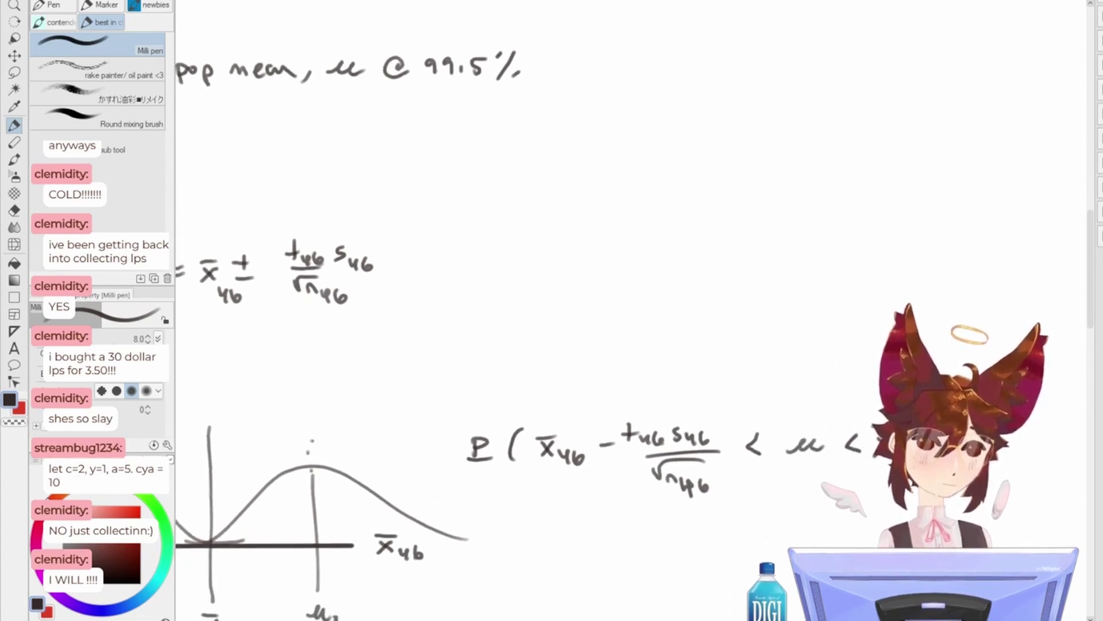
- Complete the probability statement with the upper limit x̄46 + t46s46/√n46, a closing bracket and the confidence percentage
{"action": "left_click_drag", "start_coordinate": [949, 440], "coordinate": [865, 446]}
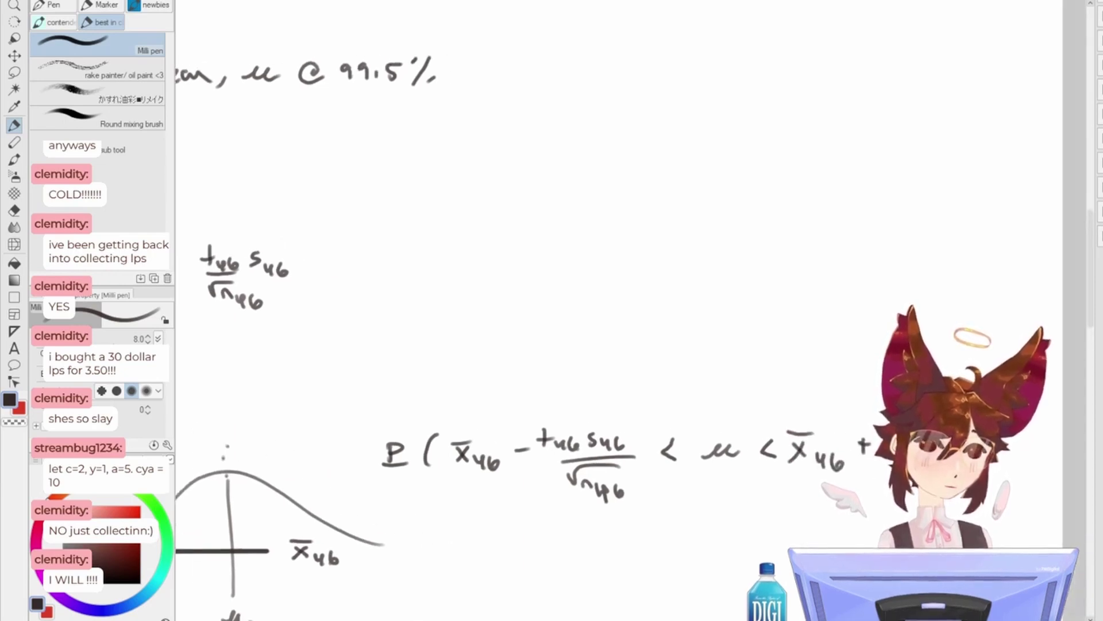
{"action": "mouse_move", "coordinate": [850, 525]}
{"action": "left_mouse_down"}
{"action": "mouse_move", "coordinate": [798, 335]}
{"action": "mouse_move", "coordinate": [671, 550]}
{"action": "left_mouse_up"}
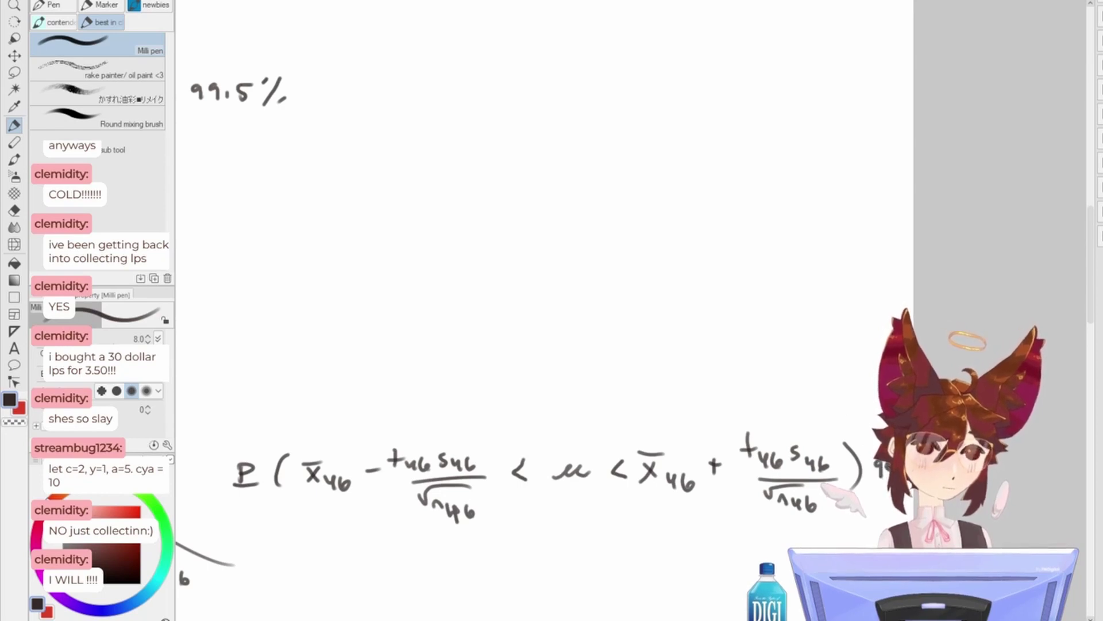
{"action": "left_click_drag", "start_coordinate": [756, 556], "coordinate": [851, 468]}
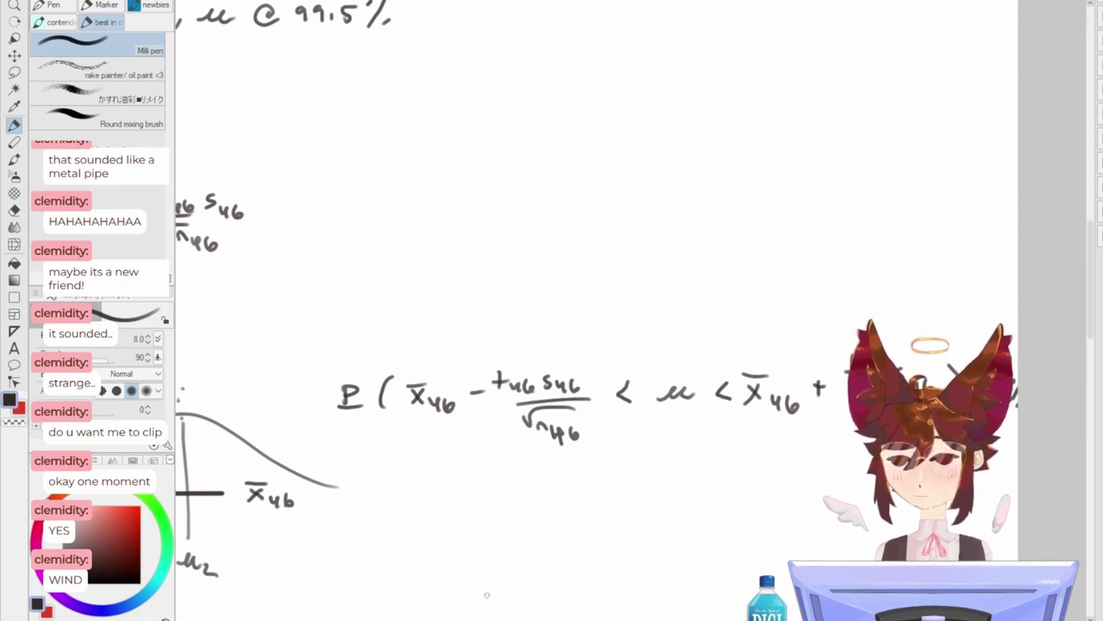
- Note below the probability statement "have x̄, n, s" with a check mark beside each, followed by "need t!"
{"action": "mouse_move", "coordinate": [678, 480]}
{"action": "left_mouse_down"}
{"action": "mouse_move", "coordinate": [665, 335]}
{"action": "mouse_move", "coordinate": [721, 309]}
{"action": "mouse_move", "coordinate": [734, 367]}
{"action": "mouse_move", "coordinate": [780, 416]}
{"action": "left_mouse_up"}
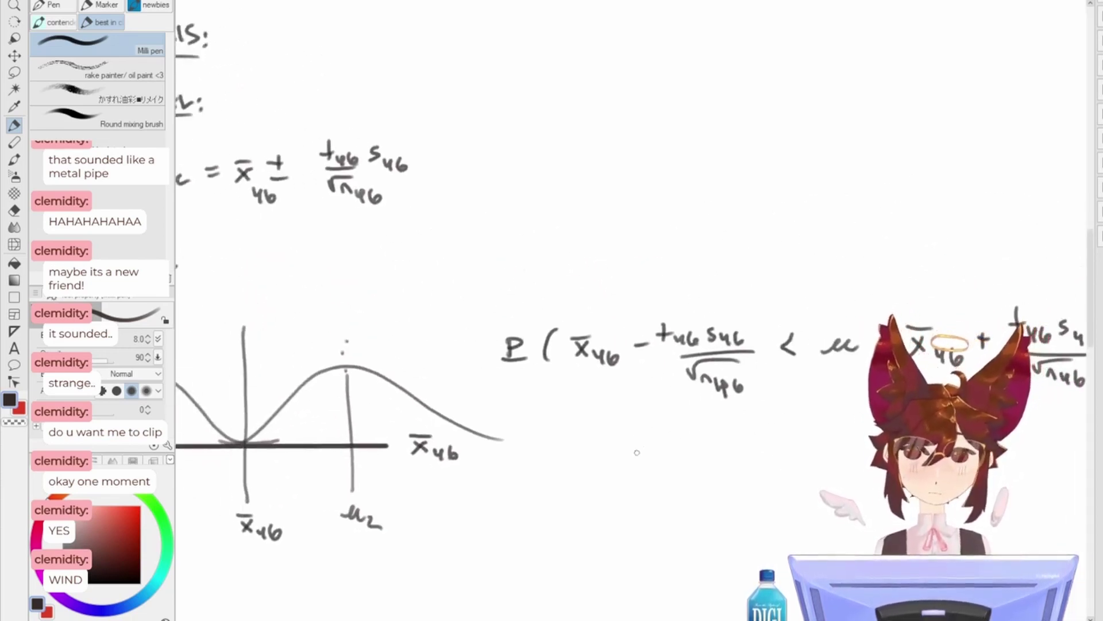
{"action": "mouse_move", "coordinate": [626, 431]}
{"action": "left_mouse_down"}
{"action": "mouse_move", "coordinate": [630, 453]}
{"action": "mouse_move", "coordinate": [710, 450]}
{"action": "left_mouse_up"}
{"action": "mouse_move", "coordinate": [710, 435]}
{"action": "left_mouse_down"}
{"action": "mouse_move", "coordinate": [692, 450]}
{"action": "mouse_move", "coordinate": [706, 426]}
{"action": "left_mouse_up"}
{"action": "left_click_drag", "start_coordinate": [720, 436], "coordinate": [743, 422]}
{"action": "mouse_move", "coordinate": [695, 481]}
{"action": "left_mouse_down"}
{"action": "mouse_move", "coordinate": [737, 456]}
{"action": "mouse_move", "coordinate": [701, 518]}
{"action": "mouse_move", "coordinate": [773, 468]}
{"action": "mouse_move", "coordinate": [743, 387]}
{"action": "mouse_move", "coordinate": [762, 448]}
{"action": "left_mouse_up"}
{"action": "key", "text": "ctrl+z"}
{"action": "key", "text": "ctrl+z"}
{"action": "left_click_drag", "start_coordinate": [634, 493], "coordinate": [685, 487]}
{"action": "mouse_move", "coordinate": [697, 468]}
{"action": "left_mouse_down"}
{"action": "mouse_move", "coordinate": [705, 491]}
{"action": "mouse_move", "coordinate": [704, 480]}
{"action": "left_mouse_up"}
{"action": "left_click_drag", "start_coordinate": [715, 465], "coordinate": [714, 481]}
{"action": "left_click", "coordinate": [713, 492]}
- Handwrite an underlined "T PLOT:" heading below the first plot
{"action": "mouse_move", "coordinate": [648, 545]}
{"action": "left_mouse_down"}
{"action": "mouse_move", "coordinate": [823, 467]}
{"action": "mouse_move", "coordinate": [960, 442]}
{"action": "left_mouse_up"}
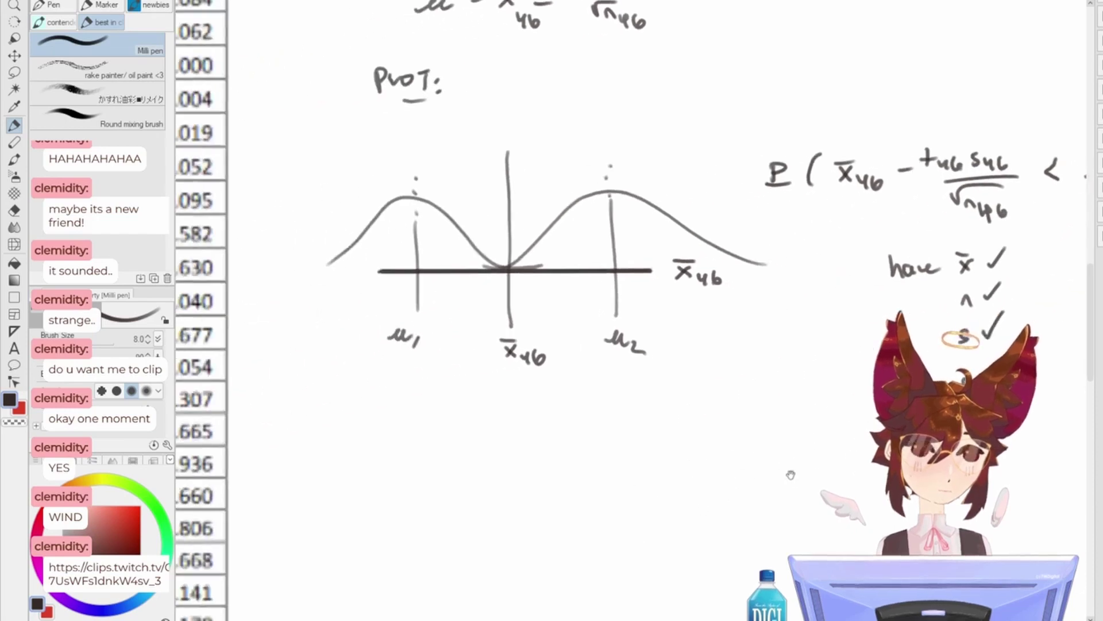
{"action": "left_click_drag", "start_coordinate": [621, 462], "coordinate": [667, 468]}
{"action": "mouse_move", "coordinate": [486, 473]}
{"action": "left_mouse_down"}
{"action": "mouse_move", "coordinate": [561, 502]}
{"action": "mouse_move", "coordinate": [515, 497]}
{"action": "left_mouse_up"}
{"action": "left_click_drag", "start_coordinate": [517, 476], "coordinate": [518, 478]}
{"action": "key", "text": "ctrl+z"}
{"action": "key", "text": "ctrl+z"}
{"action": "mouse_move", "coordinate": [510, 479]}
{"action": "left_mouse_down"}
{"action": "mouse_move", "coordinate": [509, 493]}
{"action": "mouse_move", "coordinate": [540, 494]}
{"action": "left_mouse_up"}
{"action": "left_click_drag", "start_coordinate": [540, 479], "coordinate": [587, 482]}
{"action": "left_click_drag", "start_coordinate": [584, 480], "coordinate": [588, 506]}
{"action": "left_click", "coordinate": [596, 481]}
{"action": "left_click", "coordinate": [596, 493]}
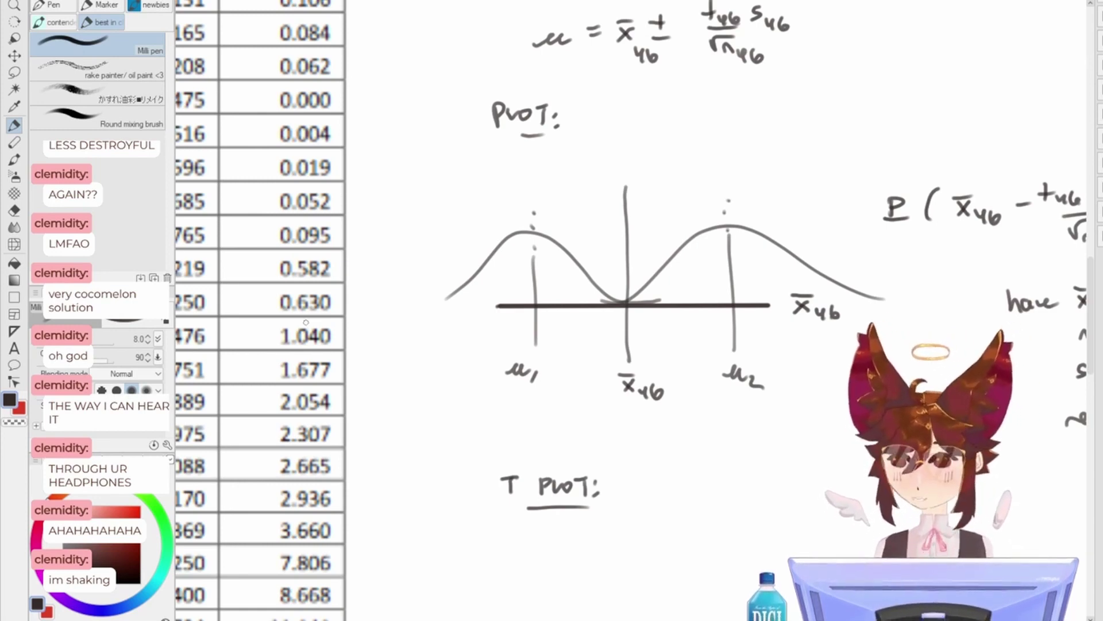
- Draw a straight horizontal axis below the T PLOT heading
{"action": "left_click_drag", "start_coordinate": [591, 452], "coordinate": [626, 249]}
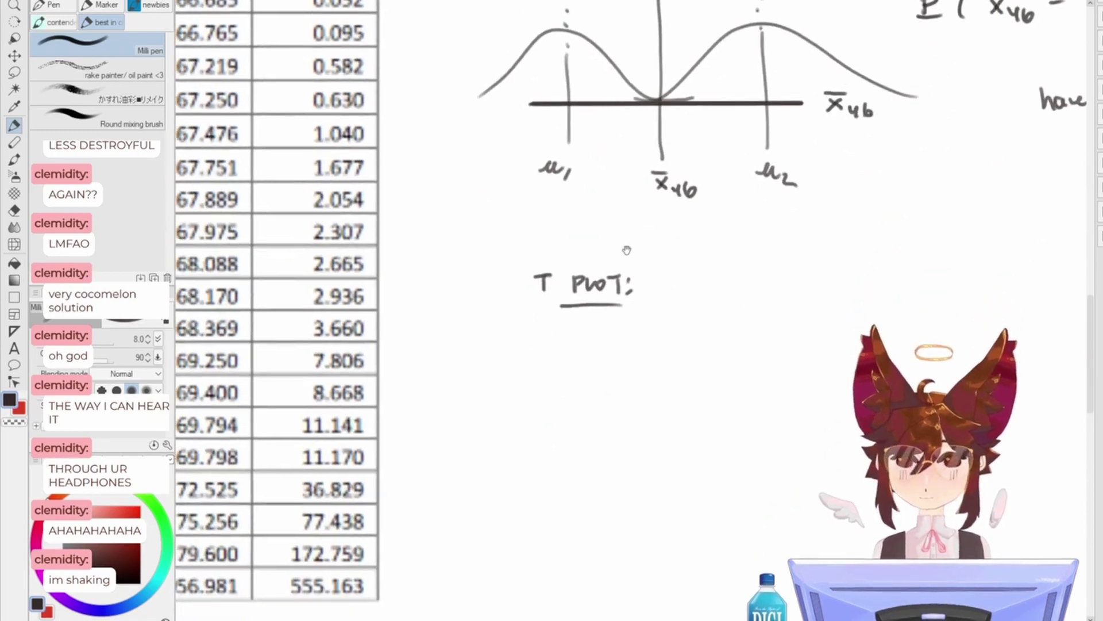
{"action": "left_click_drag", "start_coordinate": [678, 304], "coordinate": [641, 291]}
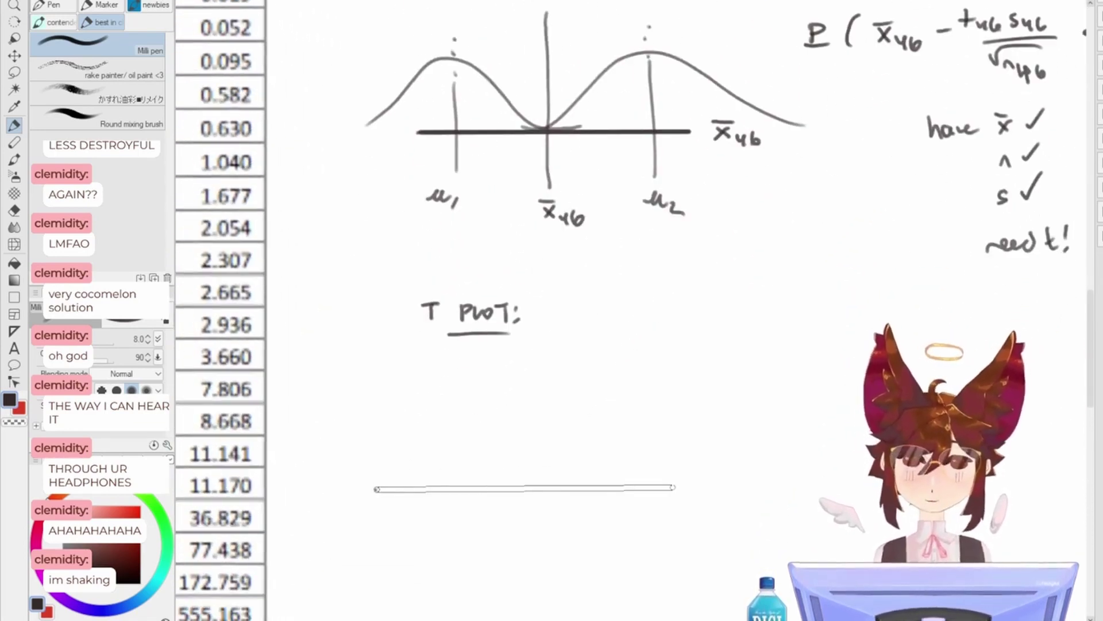
{"action": "left_click", "coordinate": [674, 488], "text": "shift"}
- Sketch a single broad bell curve above the T plot axis, redrawing it until it spans the axis evenly
{"action": "mouse_move", "coordinate": [376, 472]}
{"action": "left_mouse_down"}
{"action": "mouse_move", "coordinate": [480, 384]}
{"action": "mouse_move", "coordinate": [655, 459]}
{"action": "left_mouse_up"}
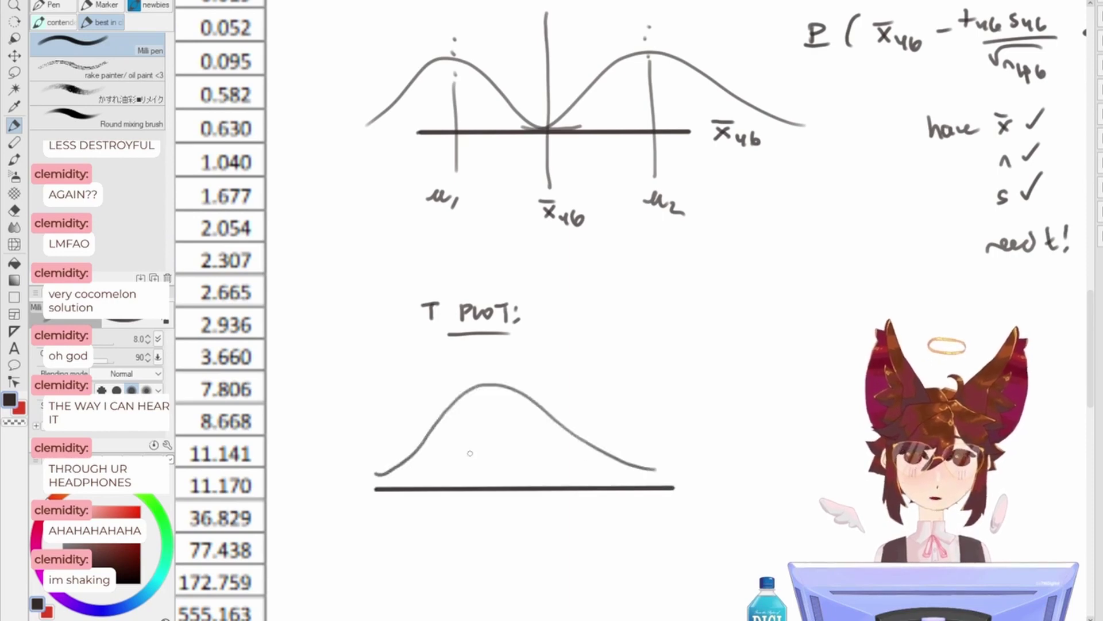
{"action": "key", "text": "ctrl+z"}
{"action": "mouse_move", "coordinate": [376, 473]}
{"action": "left_mouse_down"}
{"action": "mouse_move", "coordinate": [485, 385]}
{"action": "mouse_move", "coordinate": [691, 460]}
{"action": "left_mouse_up"}
{"action": "key", "text": "ctrl+z"}
{"action": "mouse_move", "coordinate": [376, 472]}
{"action": "left_mouse_down"}
{"action": "mouse_move", "coordinate": [470, 402]}
{"action": "mouse_move", "coordinate": [655, 441]}
{"action": "mouse_move", "coordinate": [678, 458]}
{"action": "left_mouse_up"}
{"action": "key", "text": "ctrl+z"}
{"action": "mouse_move", "coordinate": [378, 474]}
{"action": "left_mouse_down"}
{"action": "mouse_move", "coordinate": [479, 407]}
{"action": "mouse_move", "coordinate": [678, 484]}
{"action": "left_mouse_up"}
{"action": "key", "text": "ctrl+z"}
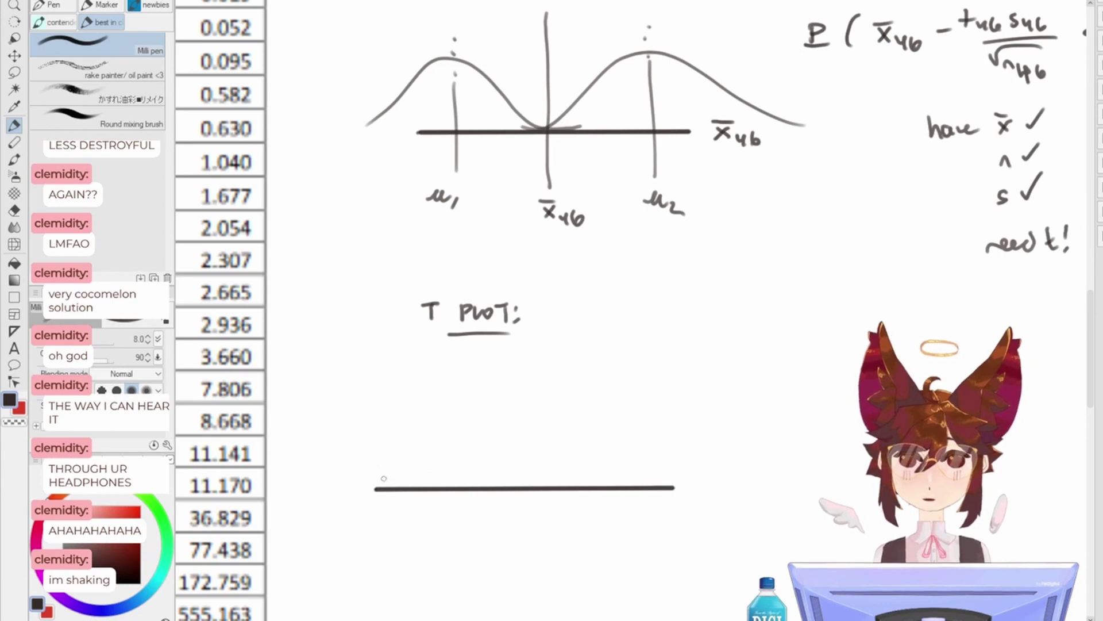
{"action": "mouse_move", "coordinate": [379, 480]}
{"action": "left_mouse_down"}
{"action": "mouse_move", "coordinate": [611, 438]}
{"action": "mouse_move", "coordinate": [713, 480]}
{"action": "mouse_move", "coordinate": [438, 420]}
{"action": "mouse_move", "coordinate": [640, 465]}
{"action": "left_mouse_up"}
{"action": "key", "text": "ctrl+z"}
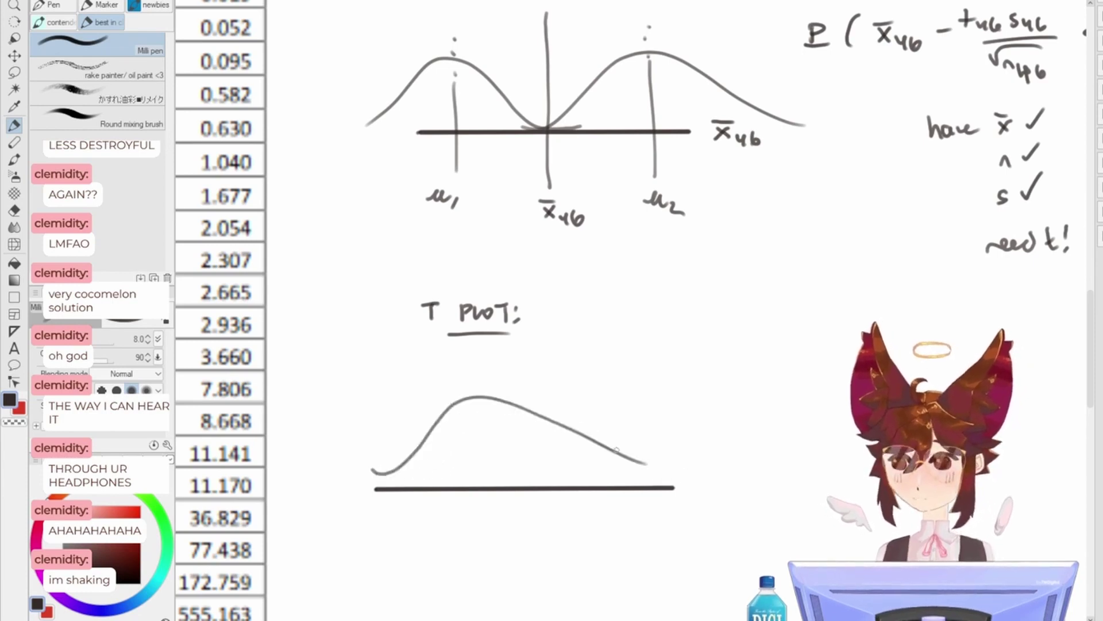
{"action": "key", "text": "ctrl+z"}
{"action": "mouse_move", "coordinate": [379, 472]}
{"action": "left_mouse_down"}
{"action": "mouse_move", "coordinate": [491, 387]}
{"action": "mouse_move", "coordinate": [684, 463]}
{"action": "left_mouse_up"}
{"action": "key", "text": "ctrl+z"}
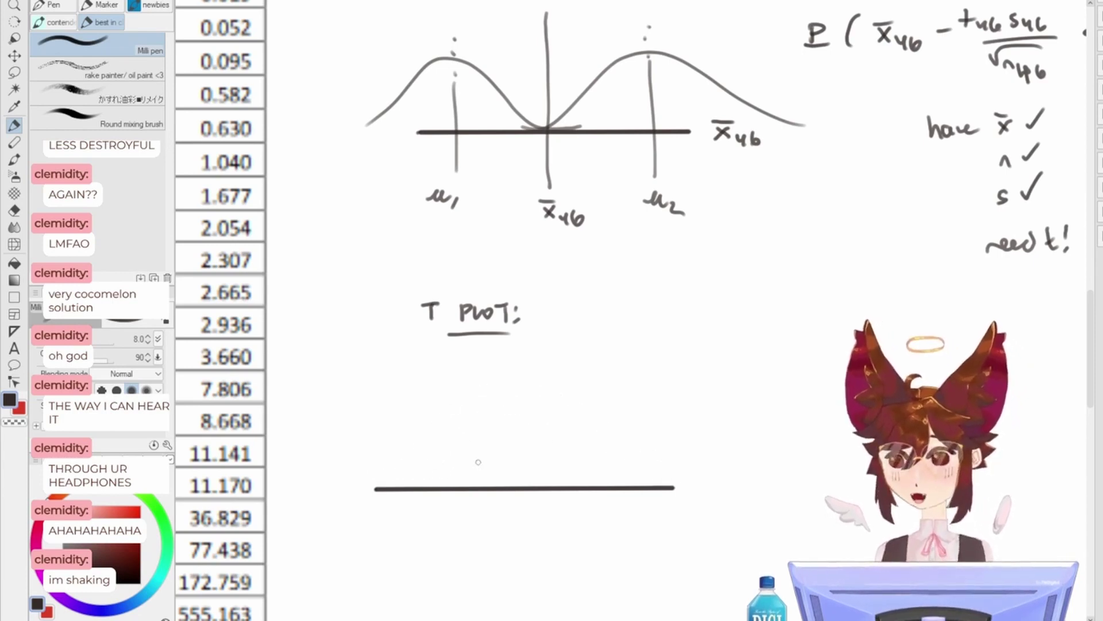
{"action": "mouse_move", "coordinate": [380, 468]}
{"action": "left_mouse_down"}
{"action": "mouse_move", "coordinate": [575, 405]}
{"action": "mouse_move", "coordinate": [605, 415]}
{"action": "left_mouse_up"}
{"action": "key", "text": "ctrl+z"}
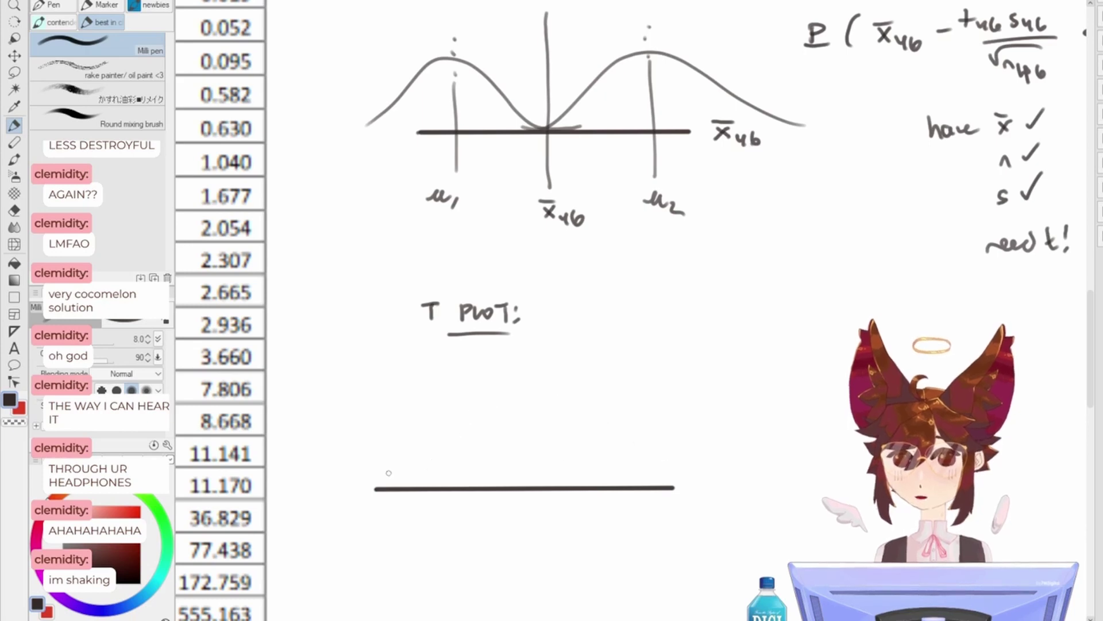
{"action": "mouse_move", "coordinate": [382, 470]}
{"action": "left_mouse_down"}
{"action": "mouse_move", "coordinate": [590, 433]}
{"action": "mouse_move", "coordinate": [671, 475]}
{"action": "left_mouse_up"}
{"action": "key", "text": "ctrl+z"}
{"action": "mouse_move", "coordinate": [380, 469]}
{"action": "left_mouse_down"}
{"action": "mouse_move", "coordinate": [491, 403]}
{"action": "mouse_move", "coordinate": [678, 458]}
{"action": "left_mouse_up"}
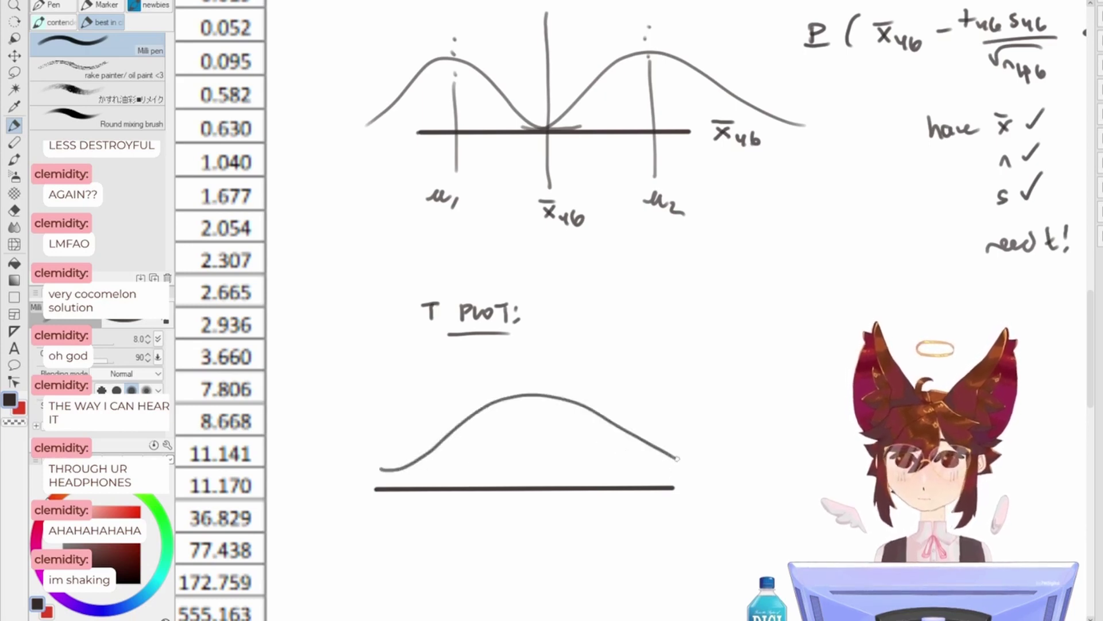
- Mark the T plot with a centre line labelled 0 and flanking lines labelled −t and t
{"action": "mouse_move", "coordinate": [525, 371]}
{"action": "left_mouse_down"}
{"action": "mouse_move", "coordinate": [548, 527]}
{"action": "mouse_move", "coordinate": [531, 379]}
{"action": "mouse_move", "coordinate": [525, 526]}
{"action": "left_mouse_up"}
{"action": "key", "text": "ctrl+z"}
{"action": "left_click_drag", "start_coordinate": [455, 417], "coordinate": [455, 476]}
{"action": "left_click_drag", "start_coordinate": [435, 514], "coordinate": [454, 524]}
{"action": "left_click_drag", "start_coordinate": [449, 514], "coordinate": [463, 514]}
{"action": "left_click_drag", "start_coordinate": [628, 412], "coordinate": [628, 528]}
{"action": "left_click_drag", "start_coordinate": [622, 518], "coordinate": [633, 516]}
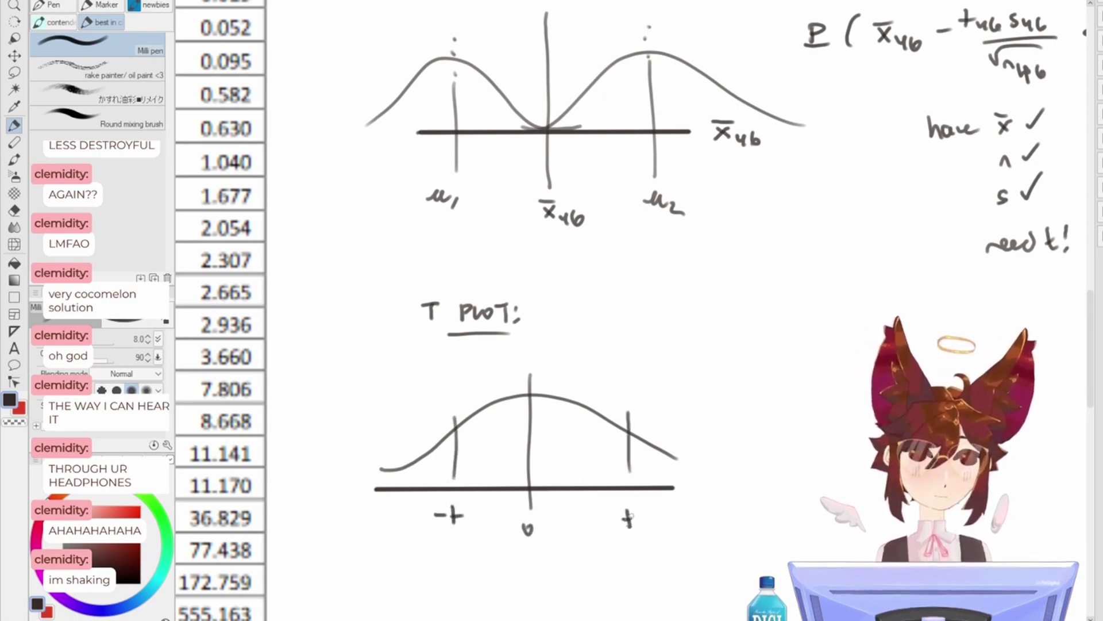
- Hatch the area under the T plot curve between −t and t and label it 99.5%
{"action": "mouse_move", "coordinate": [493, 400]}
{"action": "left_mouse_down"}
{"action": "mouse_move", "coordinate": [489, 445]}
{"action": "mouse_move", "coordinate": [544, 403]}
{"action": "mouse_move", "coordinate": [563, 425]}
{"action": "mouse_move", "coordinate": [593, 416]}
{"action": "mouse_move", "coordinate": [615, 429]}
{"action": "mouse_move", "coordinate": [622, 475]}
{"action": "left_mouse_up"}
{"action": "mouse_move", "coordinate": [595, 430]}
{"action": "left_mouse_down"}
{"action": "mouse_move", "coordinate": [612, 361]}
{"action": "mouse_move", "coordinate": [667, 366]}
{"action": "mouse_move", "coordinate": [684, 345]}
{"action": "left_mouse_up"}
{"action": "left_click", "coordinate": [661, 363]}
{"action": "left_click_drag", "start_coordinate": [693, 342], "coordinate": [689, 373]}
{"action": "mouse_move", "coordinate": [700, 361]}
{"action": "left_mouse_down"}
{"action": "mouse_move", "coordinate": [700, 345]}
{"action": "mouse_move", "coordinate": [610, 502]}
{"action": "mouse_move", "coordinate": [579, 484]}
{"action": "mouse_move", "coordinate": [636, 443]}
{"action": "mouse_move", "coordinate": [598, 397]}
{"action": "mouse_move", "coordinate": [667, 352]}
{"action": "left_mouse_up"}
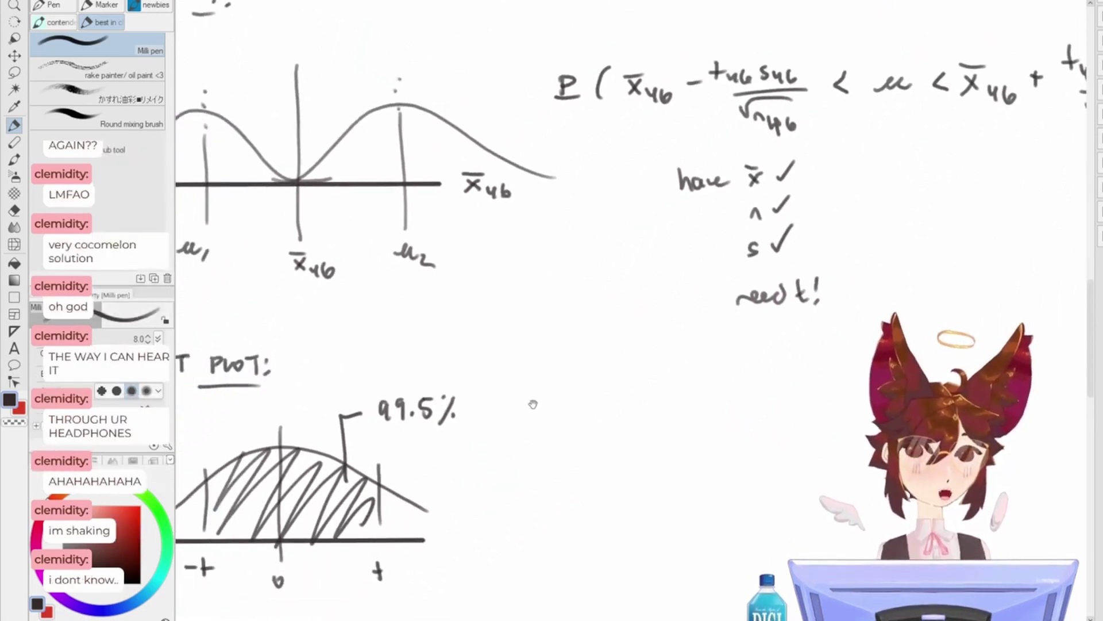
{"action": "left_click_drag", "start_coordinate": [556, 387], "coordinate": [705, 389]}
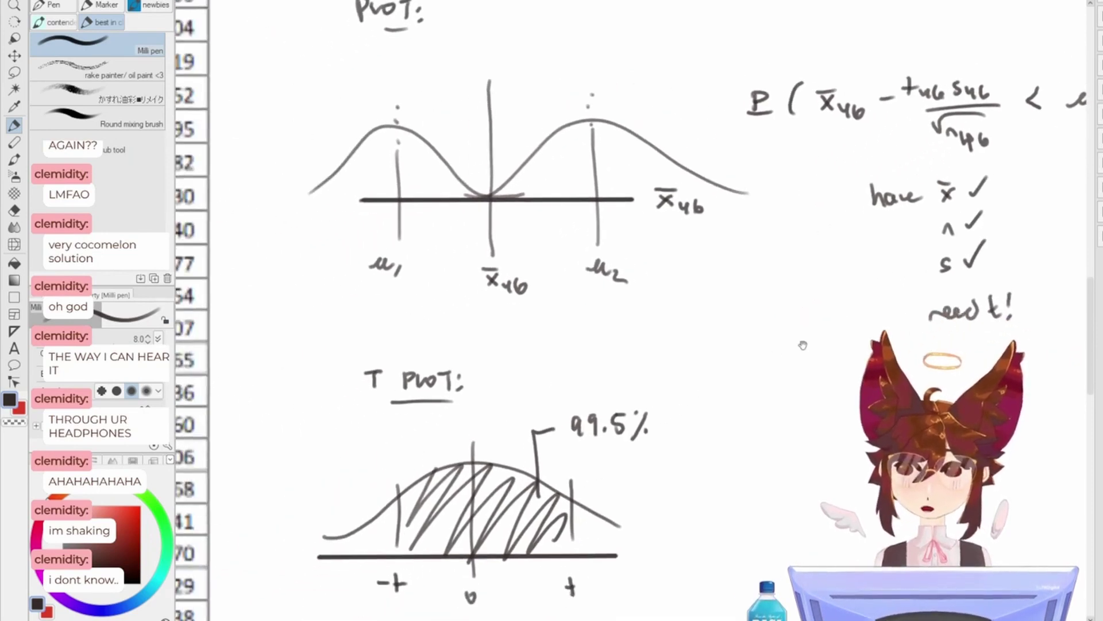
{"action": "left_click_drag", "start_coordinate": [804, 345], "coordinate": [616, 428]}
{"action": "left_click_drag", "start_coordinate": [699, 314], "coordinate": [591, 426]}
{"action": "left_click_drag", "start_coordinate": [574, 474], "coordinate": [677, 303]}
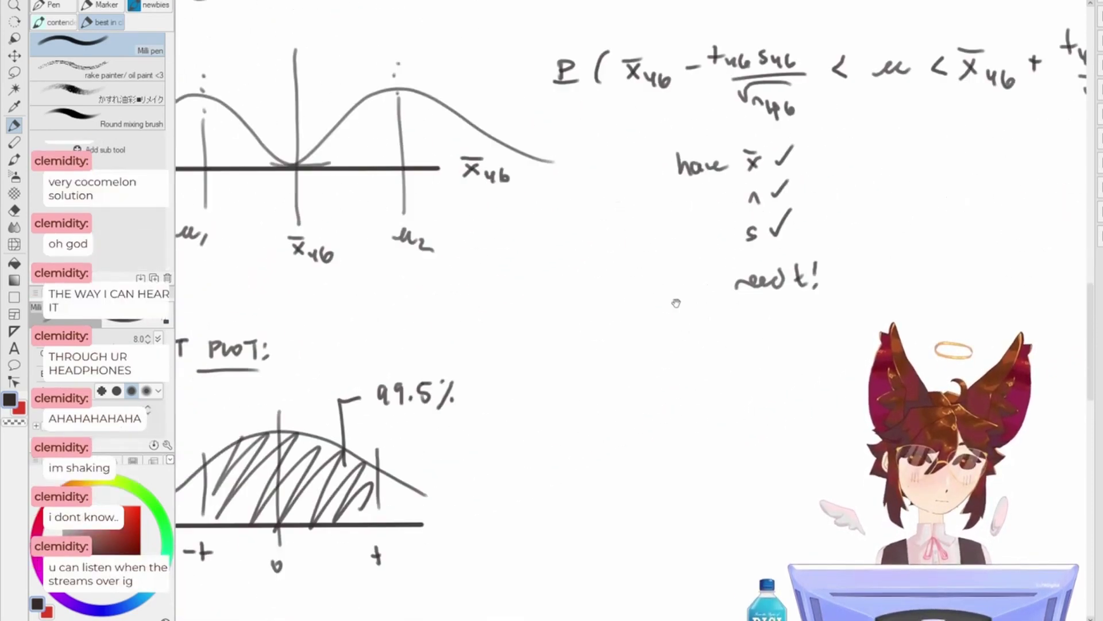
{"action": "left_click_drag", "start_coordinate": [559, 410], "coordinate": [741, 341]}
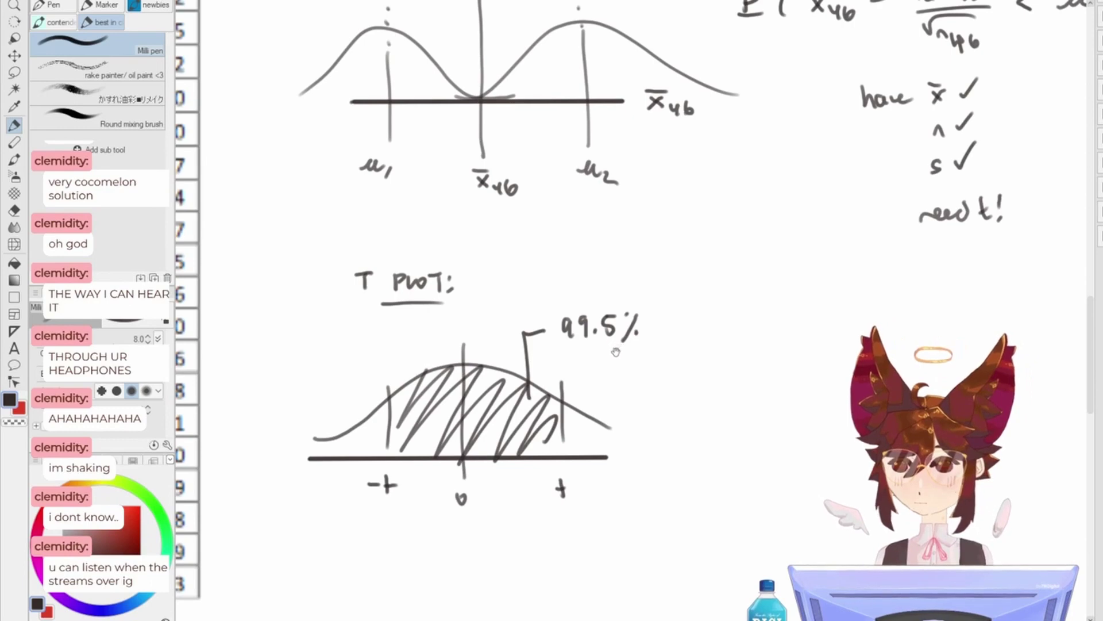
{"action": "left_click_drag", "start_coordinate": [636, 355], "coordinate": [658, 322]}
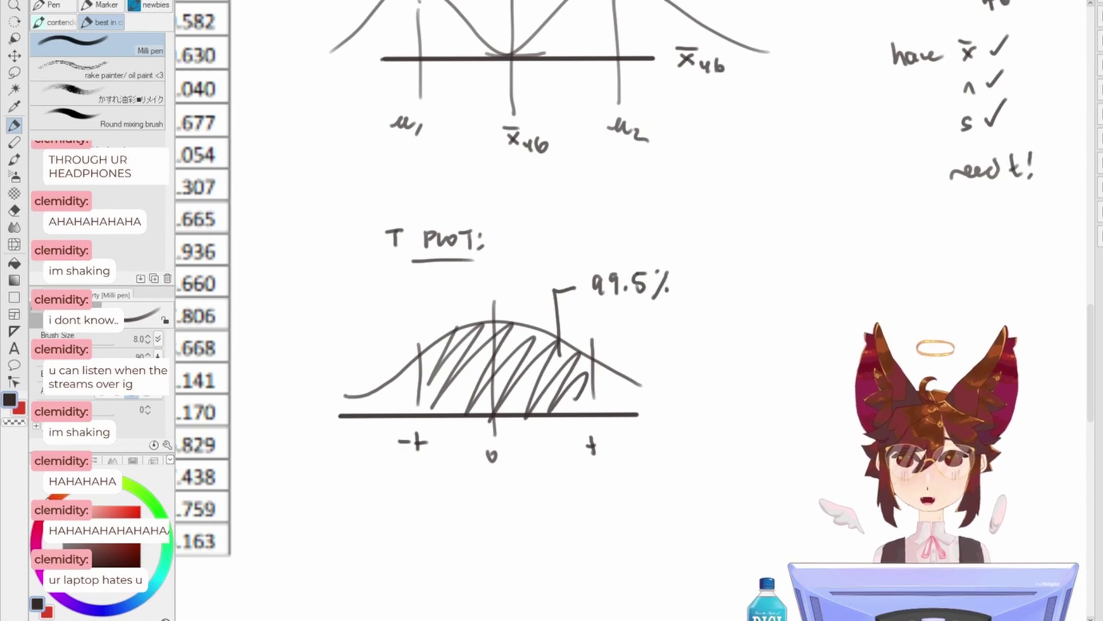
- Draw a leader from the T plot's right tail and write (100 − 99.5)/2 = beside it
{"action": "left_click_drag", "start_coordinate": [545, 463], "coordinate": [587, 434]}
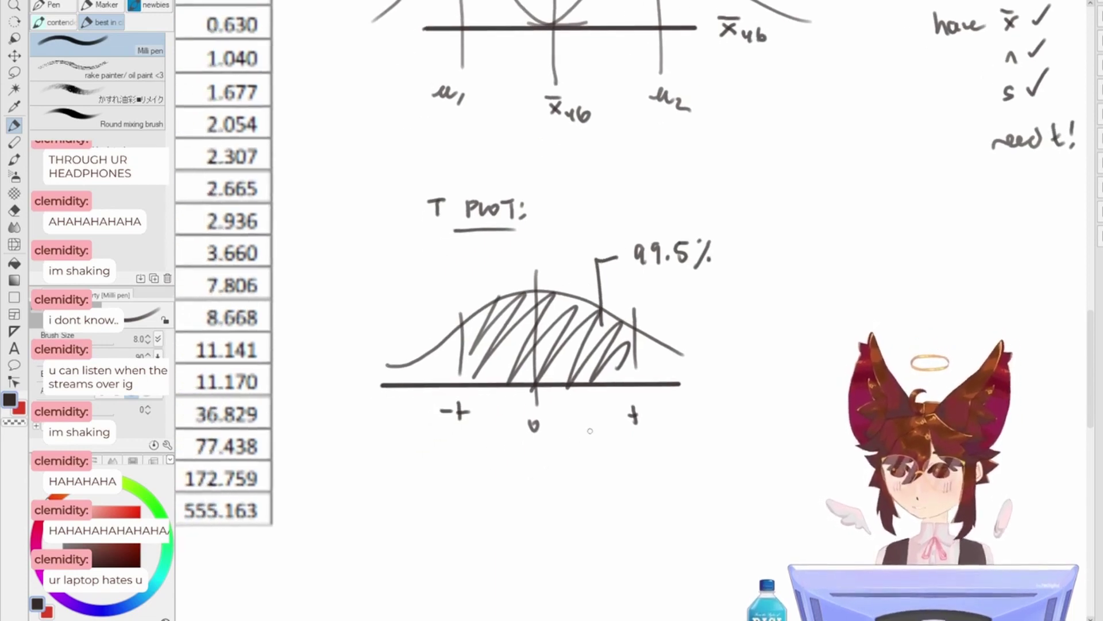
{"action": "mouse_move", "coordinate": [654, 326]}
{"action": "left_mouse_down"}
{"action": "mouse_move", "coordinate": [655, 363]}
{"action": "mouse_move", "coordinate": [694, 354]}
{"action": "left_mouse_up"}
{"action": "left_click_drag", "start_coordinate": [704, 344], "coordinate": [786, 354]}
{"action": "left_click", "coordinate": [779, 353]}
{"action": "mouse_move", "coordinate": [695, 363]}
{"action": "left_mouse_down"}
{"action": "mouse_move", "coordinate": [798, 361]}
{"action": "mouse_move", "coordinate": [744, 386]}
{"action": "mouse_move", "coordinate": [758, 383]}
{"action": "left_mouse_up"}
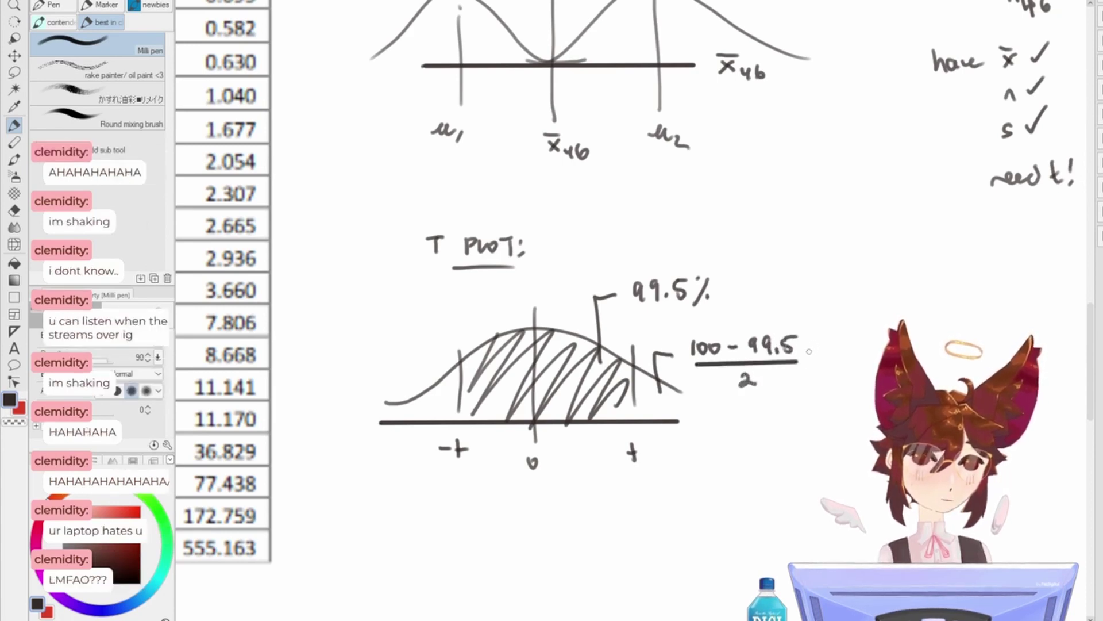
{"action": "left_click_drag", "start_coordinate": [814, 344], "coordinate": [776, 348]}
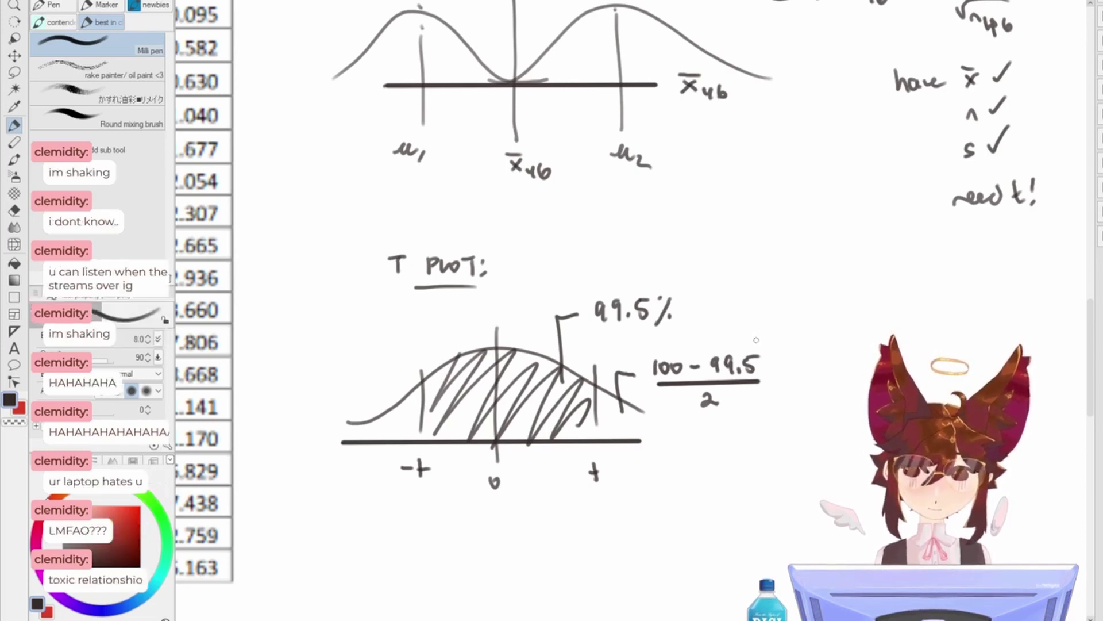
{"action": "left_click_drag", "start_coordinate": [780, 389], "coordinate": [790, 387]}
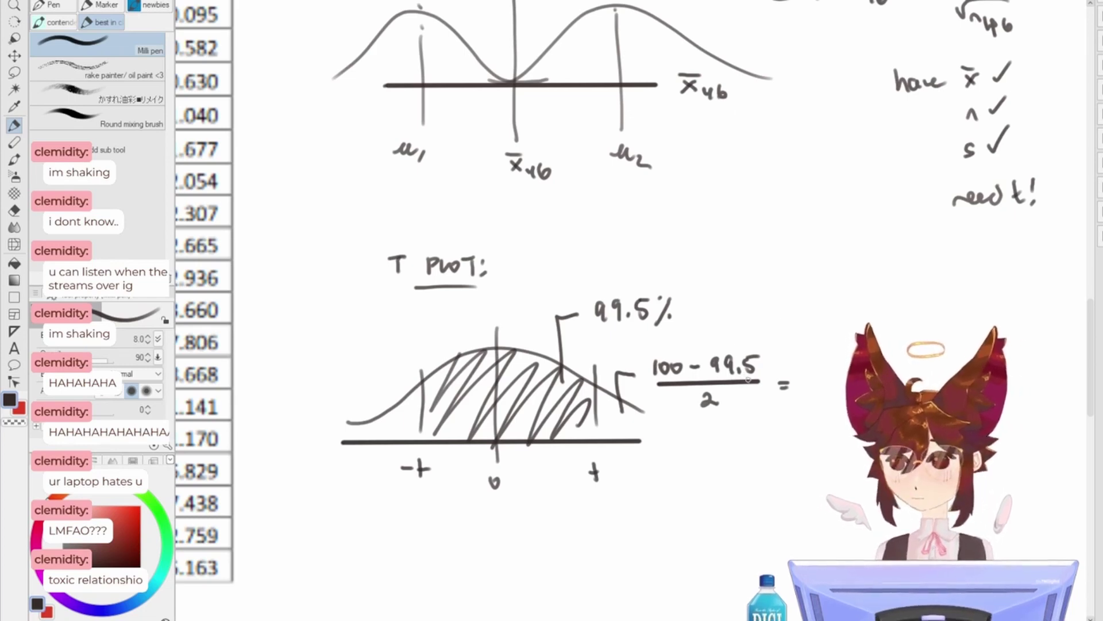
- Remove the percentage fraction beside the right-tail leader and rewrite it as (1 − .995)/2 =
{"action": "key", "text": "ctrl+z"}
{"action": "key", "text": "ctrl+z"}
{"action": "key", "text": "ctrl+z"}
{"action": "key", "text": "ctrl+z"}
{"action": "key", "text": "ctrl+z"}
{"action": "key", "text": "ctrl+z"}
{"action": "key", "text": "ctrl+z"}
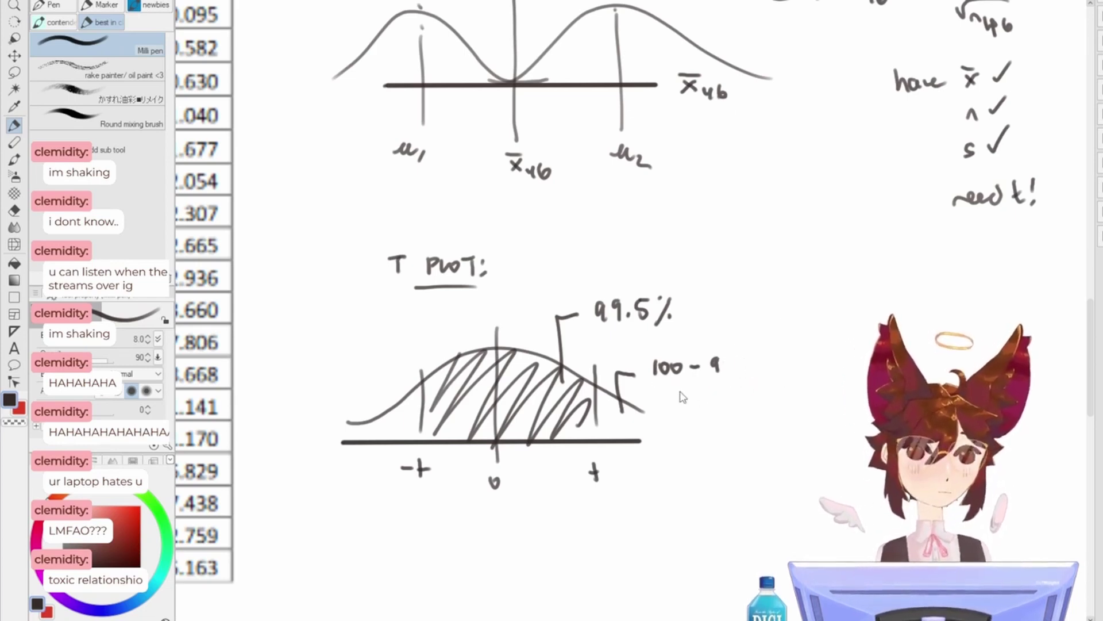
{"action": "key", "text": "ctrl+z"}
{"action": "key", "text": "ctrl+z"}
{"action": "key", "text": "ctrl+z"}
{"action": "key", "text": "ctrl+z"}
{"action": "mouse_move", "coordinate": [672, 368]}
{"action": "left_mouse_down"}
{"action": "mouse_move", "coordinate": [745, 374]}
{"action": "mouse_move", "coordinate": [765, 359]}
{"action": "left_mouse_up"}
{"action": "key", "text": "ctrl+z"}
{"action": "mouse_move", "coordinate": [659, 385]}
{"action": "left_mouse_down"}
{"action": "mouse_move", "coordinate": [763, 385]}
{"action": "mouse_move", "coordinate": [723, 406]}
{"action": "left_mouse_up"}
{"action": "left_click_drag", "start_coordinate": [785, 380], "coordinate": [795, 386]}
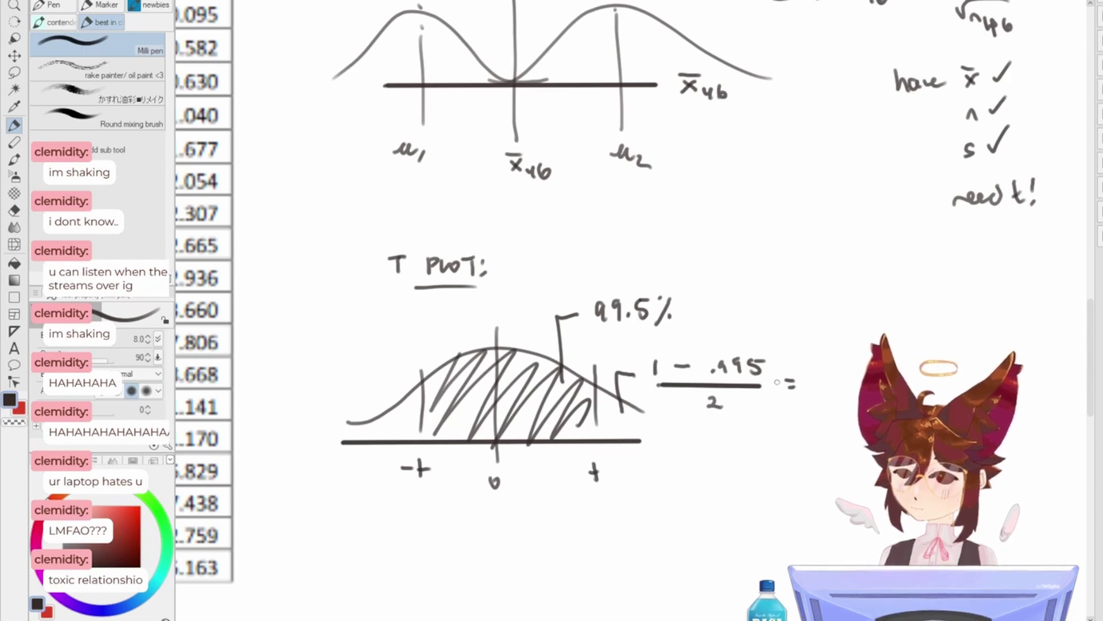
- Complete the tail-area expression with 0.0025 = α
{"action": "left_click_drag", "start_coordinate": [820, 372], "coordinate": [819, 374]}
{"action": "left_click", "coordinate": [836, 386]}
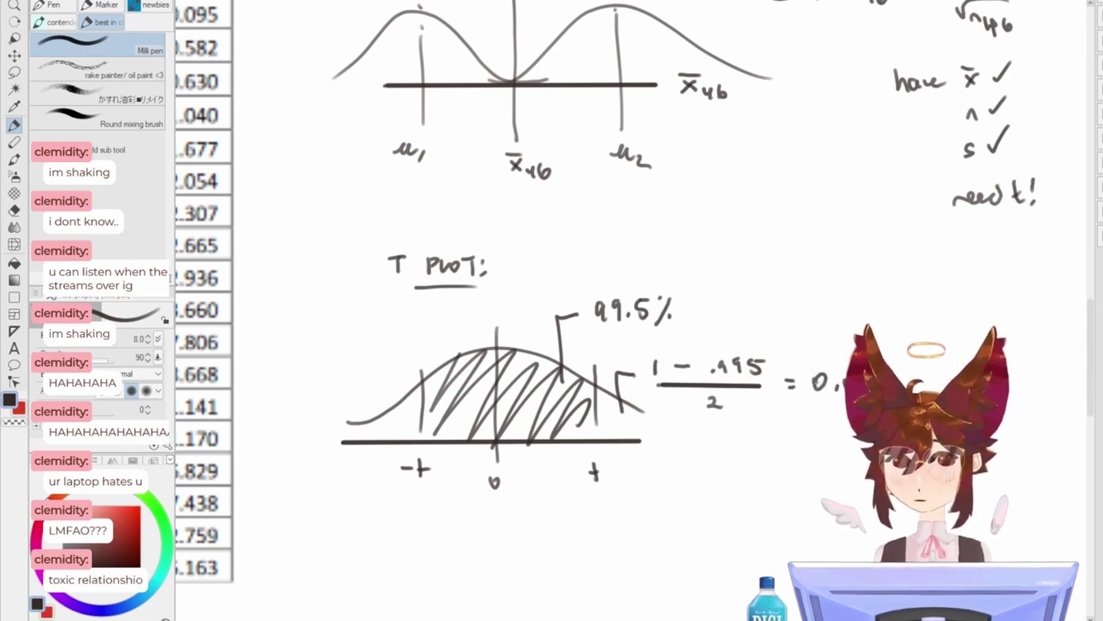
{"action": "mouse_move", "coordinate": [822, 436]}
{"action": "left_mouse_down"}
{"action": "mouse_move", "coordinate": [753, 409]}
{"action": "mouse_move", "coordinate": [739, 360]}
{"action": "mouse_move", "coordinate": [723, 356]}
{"action": "left_mouse_up"}
{"action": "left_click_drag", "start_coordinate": [826, 318], "coordinate": [834, 317]}
{"action": "left_click_drag", "start_coordinate": [825, 323], "coordinate": [867, 324]}
- Write the degrees of freedom ν = 46 − 1 = 45 below the tail-area expression
{"action": "mouse_move", "coordinate": [659, 362]}
{"action": "left_mouse_down"}
{"action": "mouse_move", "coordinate": [665, 375]}
{"action": "mouse_move", "coordinate": [676, 359]}
{"action": "mouse_move", "coordinate": [701, 361]}
{"action": "left_mouse_up"}
{"action": "mouse_move", "coordinate": [689, 369]}
{"action": "left_mouse_down"}
{"action": "mouse_move", "coordinate": [702, 368]}
{"action": "mouse_move", "coordinate": [668, 567]}
{"action": "left_mouse_up"}
{"action": "mouse_move", "coordinate": [725, 440]}
{"action": "left_mouse_down"}
{"action": "mouse_move", "coordinate": [722, 512]}
{"action": "mouse_move", "coordinate": [717, 352]}
{"action": "mouse_move", "coordinate": [726, 517]}
{"action": "mouse_move", "coordinate": [709, 321]}
{"action": "left_mouse_up"}
{"action": "left_click_drag", "start_coordinate": [702, 422], "coordinate": [713, 431]}
{"action": "mouse_move", "coordinate": [709, 420]}
{"action": "left_mouse_down"}
{"action": "mouse_move", "coordinate": [712, 438]}
{"action": "mouse_move", "coordinate": [748, 425]}
{"action": "mouse_move", "coordinate": [759, 436]}
{"action": "left_mouse_up"}
{"action": "left_click_drag", "start_coordinate": [770, 429], "coordinate": [785, 434]}
{"action": "left_click_drag", "start_coordinate": [793, 422], "coordinate": [804, 437]}
{"action": "left_click_drag", "start_coordinate": [810, 420], "coordinate": [816, 435]}
{"action": "left_click_drag", "start_coordinate": [814, 418], "coordinate": [828, 416]}
- Handwrite "FROM TABLE" below the degrees-of-freedom line
{"action": "mouse_move", "coordinate": [606, 454]}
{"action": "left_mouse_down"}
{"action": "mouse_move", "coordinate": [695, 404]}
{"action": "mouse_move", "coordinate": [695, 438]}
{"action": "left_mouse_up"}
{"action": "left_click_drag", "start_coordinate": [699, 423], "coordinate": [707, 430]}
{"action": "mouse_move", "coordinate": [712, 439]}
{"action": "left_mouse_down"}
{"action": "mouse_move", "coordinate": [729, 428]}
{"action": "mouse_move", "coordinate": [757, 438]}
{"action": "left_mouse_up"}
{"action": "mouse_move", "coordinate": [769, 424]}
{"action": "left_mouse_down"}
{"action": "mouse_move", "coordinate": [787, 422]}
{"action": "mouse_move", "coordinate": [782, 440]}
{"action": "left_mouse_up"}
{"action": "left_click_drag", "start_coordinate": [789, 439], "coordinate": [807, 438]}
{"action": "left_click_drag", "start_coordinate": [808, 424], "coordinate": [833, 437]}
{"action": "mouse_move", "coordinate": [840, 425]}
{"action": "left_mouse_down"}
{"action": "mouse_move", "coordinate": [840, 438]}
{"action": "mouse_move", "coordinate": [849, 424]}
{"action": "mouse_move", "coordinate": [807, 351]}
{"action": "left_mouse_up"}
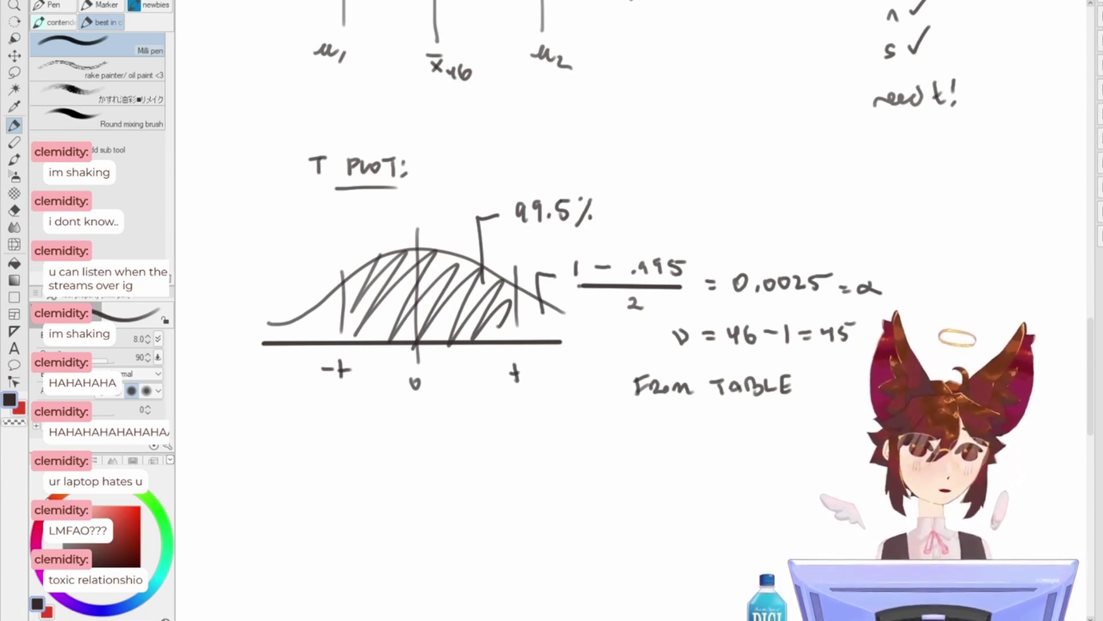
- Write the table value t with subscript ν=40 as 2.971 below FROM TABLE, redoing the subscript
{"action": "left_click_drag", "start_coordinate": [717, 400], "coordinate": [754, 356]}
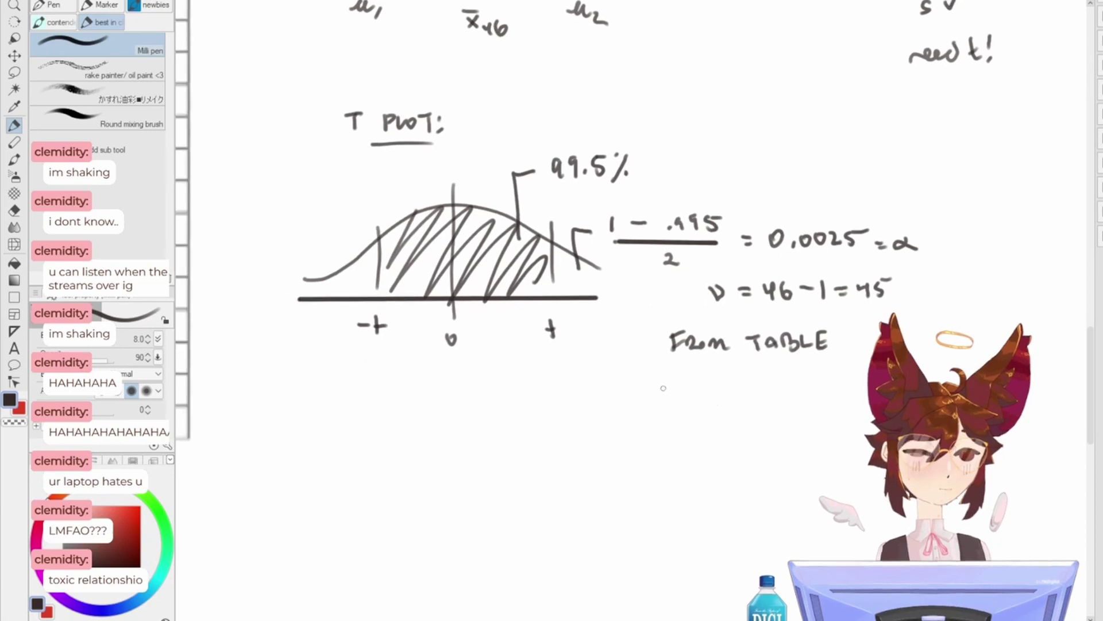
{"action": "mouse_move", "coordinate": [664, 380]}
{"action": "left_mouse_down"}
{"action": "mouse_move", "coordinate": [663, 394]}
{"action": "mouse_move", "coordinate": [674, 378]}
{"action": "mouse_move", "coordinate": [695, 384]}
{"action": "left_mouse_up"}
{"action": "key", "text": "ctrl+z"}
{"action": "key", "text": "ctrl+z"}
{"action": "mouse_move", "coordinate": [686, 393]}
{"action": "left_mouse_down"}
{"action": "mouse_move", "coordinate": [698, 391]}
{"action": "mouse_move", "coordinate": [664, 404]}
{"action": "mouse_move", "coordinate": [673, 394]}
{"action": "mouse_move", "coordinate": [700, 410]}
{"action": "left_mouse_up"}
{"action": "key", "text": "ctrl+z"}
{"action": "key", "text": "ctrl+z"}
{"action": "key", "text": "ctrl+z"}
{"action": "left_click_drag", "start_coordinate": [691, 417], "coordinate": [701, 416]}
{"action": "mouse_move", "coordinate": [710, 409]}
{"action": "left_mouse_down"}
{"action": "mouse_move", "coordinate": [715, 421]}
{"action": "mouse_move", "coordinate": [757, 396]}
{"action": "left_mouse_up"}
{"action": "left_click_drag", "start_coordinate": [746, 403], "coordinate": [810, 402]}
{"action": "left_click", "coordinate": [788, 400]}
{"action": "left_click_drag", "start_coordinate": [816, 386], "coordinate": [833, 402]}
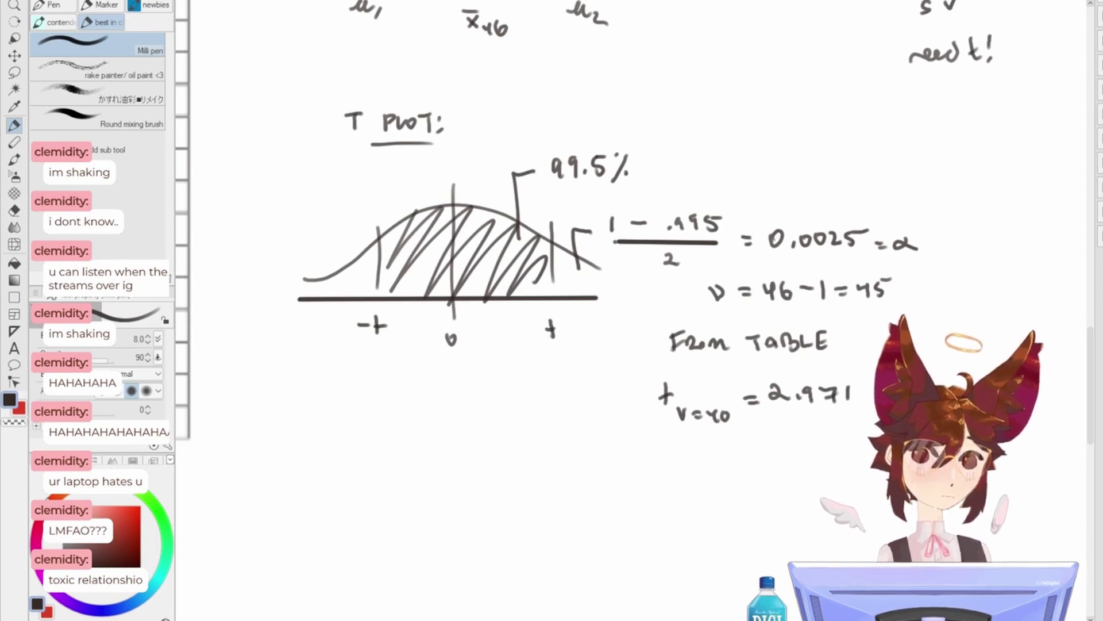
- Add a second table value line, t with subscript ν=50 = 2.937
{"action": "left_click_drag", "start_coordinate": [662, 450], "coordinate": [661, 464]}
{"action": "left_click_drag", "start_coordinate": [656, 457], "coordinate": [710, 457]}
{"action": "left_click_drag", "start_coordinate": [698, 466], "coordinate": [716, 467]}
{"action": "left_click_drag", "start_coordinate": [729, 460], "coordinate": [741, 464]}
{"action": "left_click_drag", "start_coordinate": [763, 444], "coordinate": [779, 452]}
{"action": "mouse_move", "coordinate": [799, 444]}
{"action": "left_mouse_down"}
{"action": "mouse_move", "coordinate": [842, 456]}
{"action": "mouse_move", "coordinate": [763, 473]}
{"action": "mouse_move", "coordinate": [831, 435]}
{"action": "left_mouse_up"}
{"action": "left_click", "coordinate": [827, 451]}
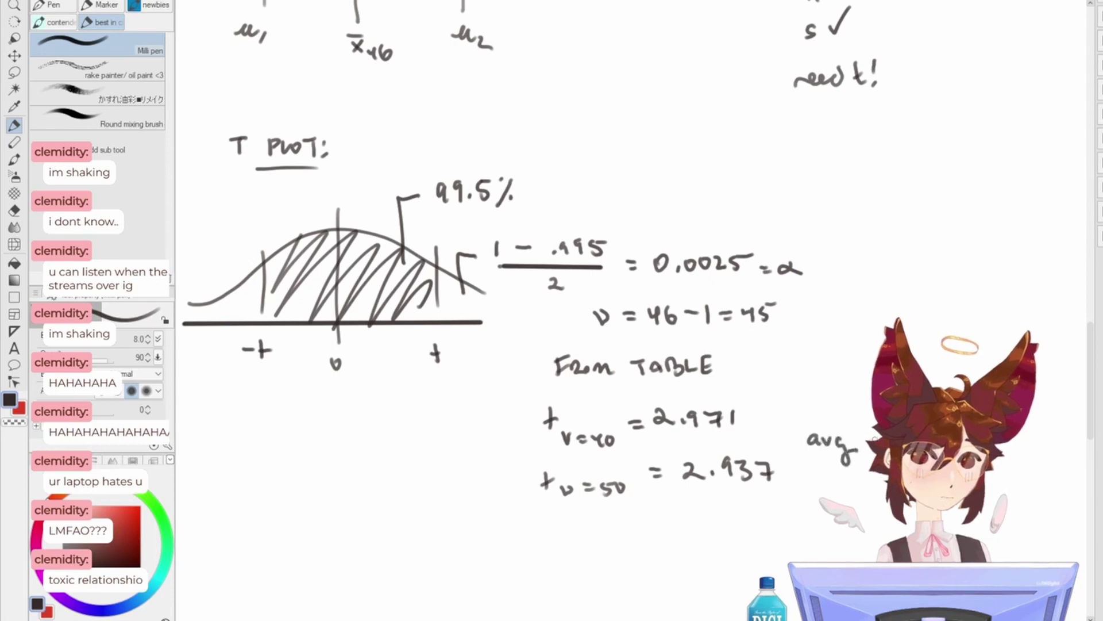
- Replace the loose "avg" note beside the two table values with t avg = 2.954
{"action": "key", "text": "ctrl+z"}
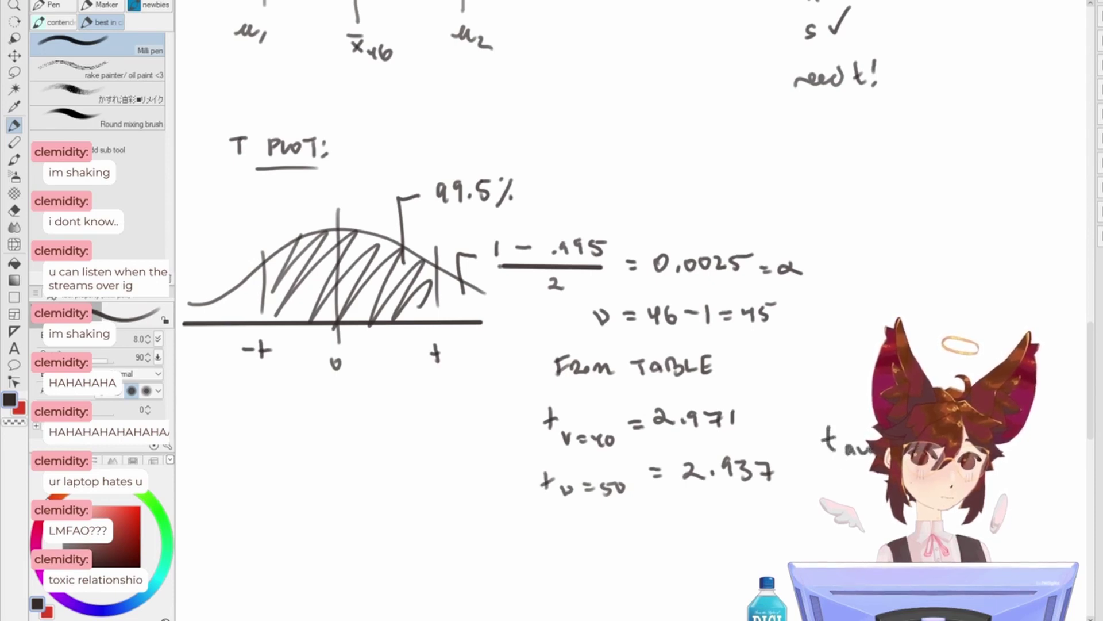
{"action": "left_click_drag", "start_coordinate": [977, 437], "coordinate": [842, 420]}
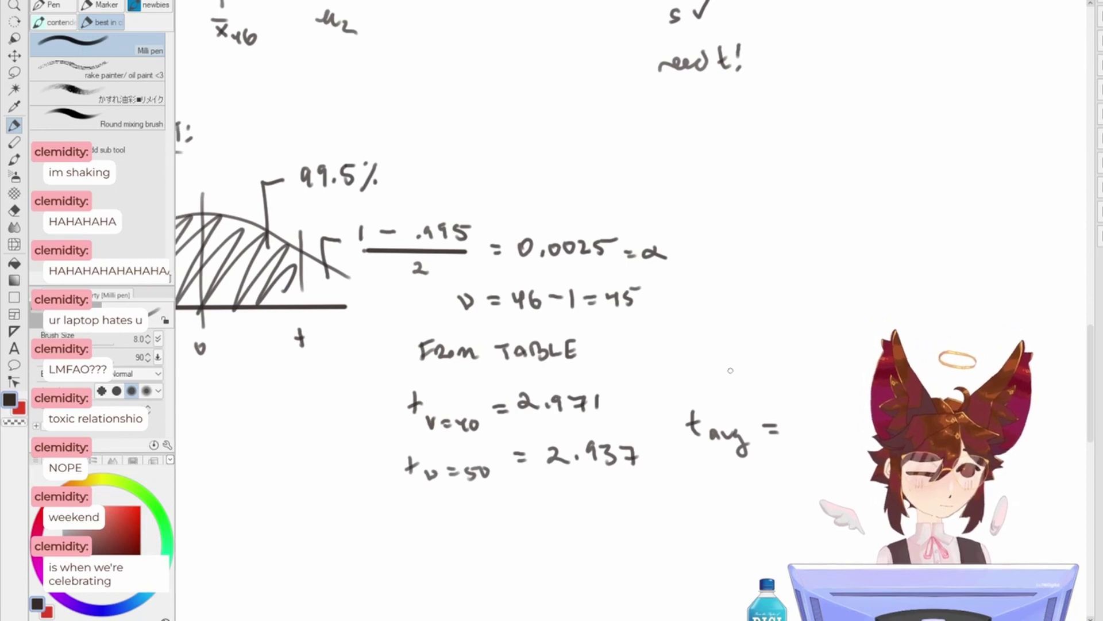
{"action": "left_click_drag", "start_coordinate": [800, 422], "coordinate": [817, 435]}
{"action": "left_click", "coordinate": [829, 432]}
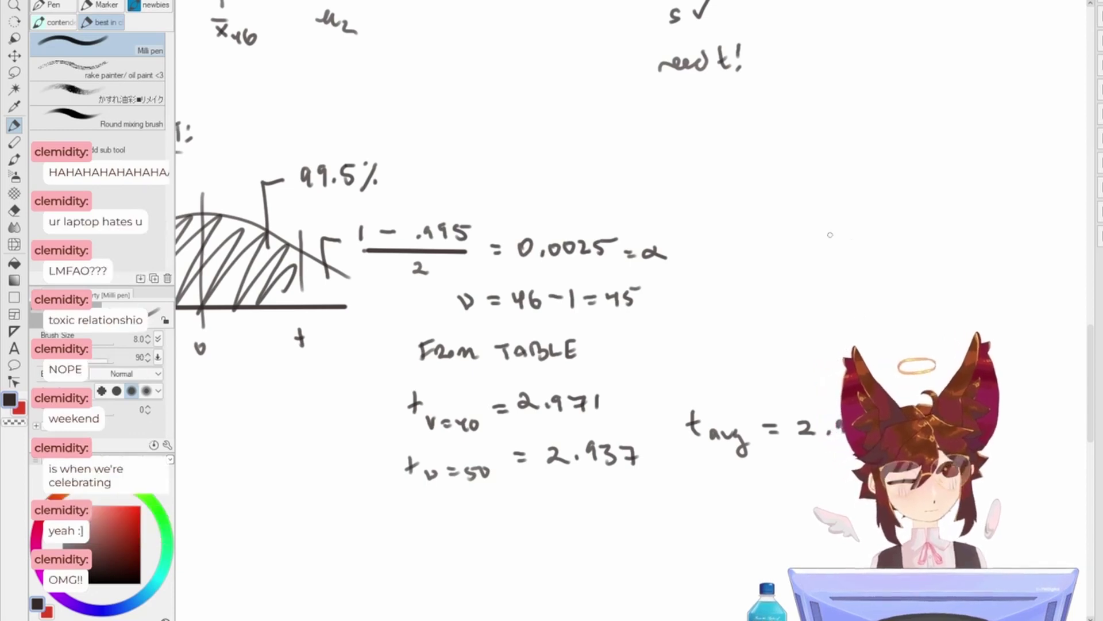
- Handwrite the heading "SUBST. VAL:" in the blank area below the T plot
{"action": "left_click_drag", "start_coordinate": [516, 474], "coordinate": [732, 429]}
{"action": "left_click_drag", "start_coordinate": [522, 433], "coordinate": [893, 381]}
{"action": "left_click_drag", "start_coordinate": [699, 428], "coordinate": [663, 393]}
{"action": "mouse_move", "coordinate": [622, 415]}
{"action": "left_mouse_down"}
{"action": "mouse_move", "coordinate": [741, 425]}
{"action": "mouse_move", "coordinate": [784, 407]}
{"action": "mouse_move", "coordinate": [797, 425]}
{"action": "mouse_move", "coordinate": [714, 458]}
{"action": "mouse_move", "coordinate": [691, 444]}
{"action": "left_mouse_up"}
{"action": "key", "text": "ctrl+z"}
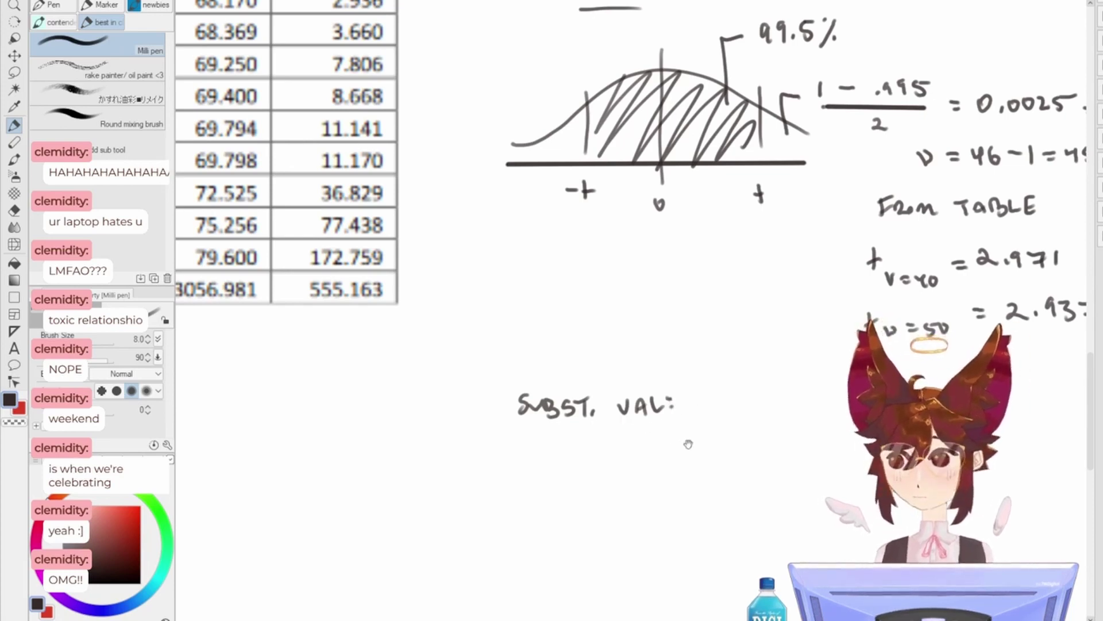
- Begin the substitution line with "μ =" below the SUBST. VAL heading, redrawing the equals sign until it is neat
{"action": "mouse_move", "coordinate": [687, 443]}
{"action": "left_mouse_down"}
{"action": "mouse_move", "coordinate": [654, 381]}
{"action": "mouse_move", "coordinate": [657, 451]}
{"action": "mouse_move", "coordinate": [578, 563]}
{"action": "left_mouse_up"}
{"action": "mouse_move", "coordinate": [692, 282]}
{"action": "left_mouse_down"}
{"action": "mouse_move", "coordinate": [611, 552]}
{"action": "mouse_move", "coordinate": [726, 315]}
{"action": "mouse_move", "coordinate": [715, 292]}
{"action": "left_mouse_up"}
{"action": "left_click_drag", "start_coordinate": [644, 136], "coordinate": [568, 459]}
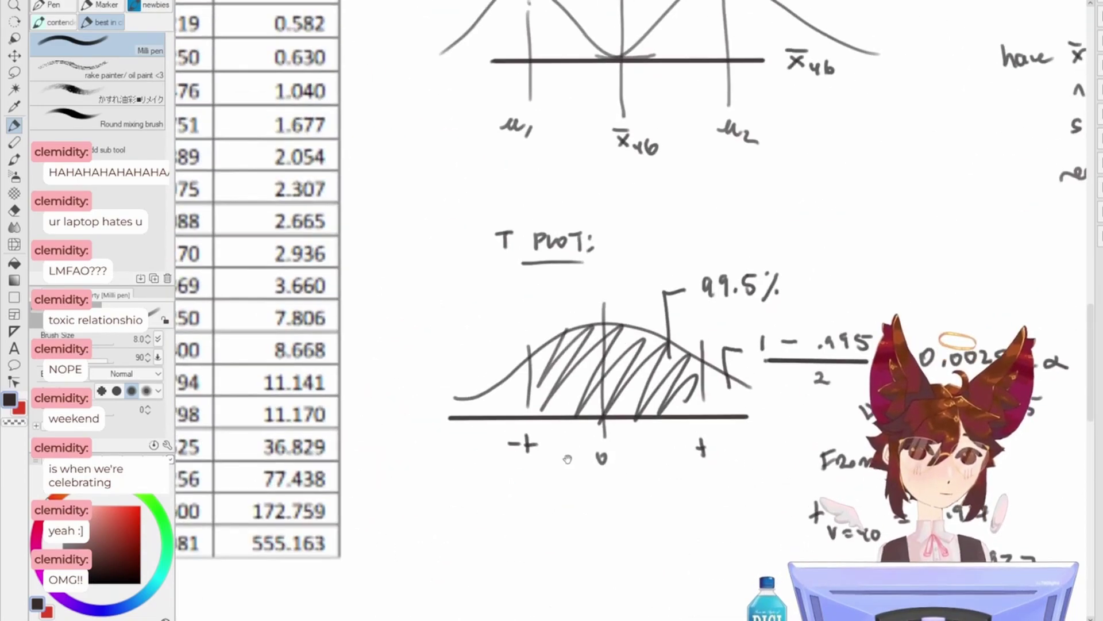
{"action": "left_click_drag", "start_coordinate": [564, 506], "coordinate": [652, 289]}
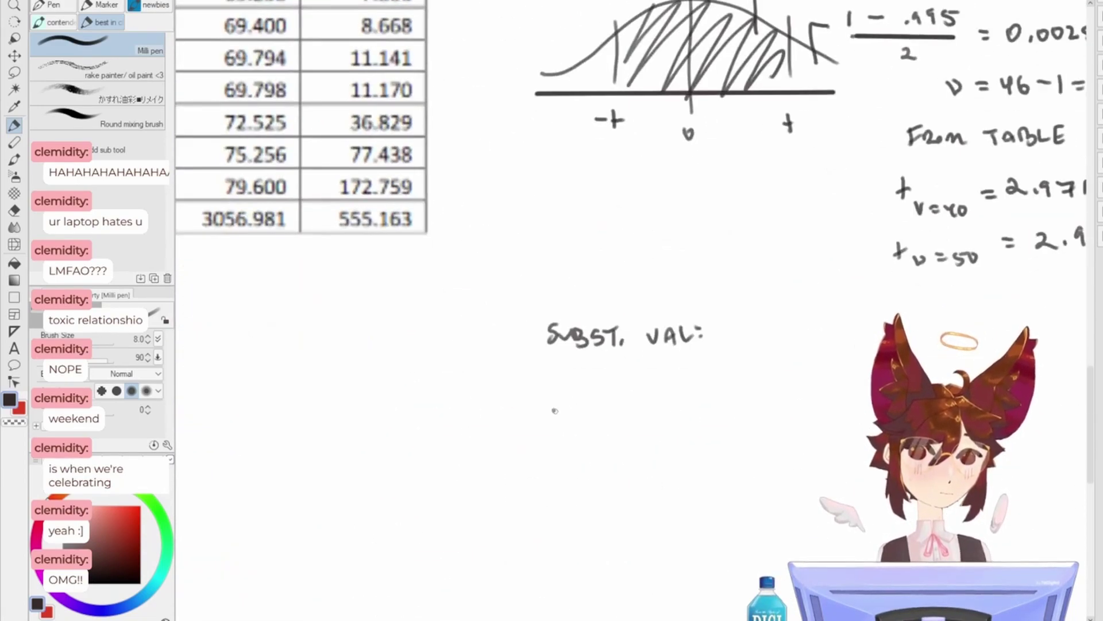
{"action": "left_click_drag", "start_coordinate": [555, 410], "coordinate": [608, 403]}
{"action": "left_click_drag", "start_coordinate": [599, 412], "coordinate": [617, 406]}
{"action": "key", "text": "ctrl+z"}
{"action": "key", "text": "ctrl+z"}
{"action": "left_click_drag", "start_coordinate": [606, 412], "coordinate": [618, 404]}
{"action": "key", "text": "ctrl+z"}
{"action": "key", "text": "ctrl+z"}
{"action": "left_click_drag", "start_coordinate": [604, 412], "coordinate": [619, 411]}
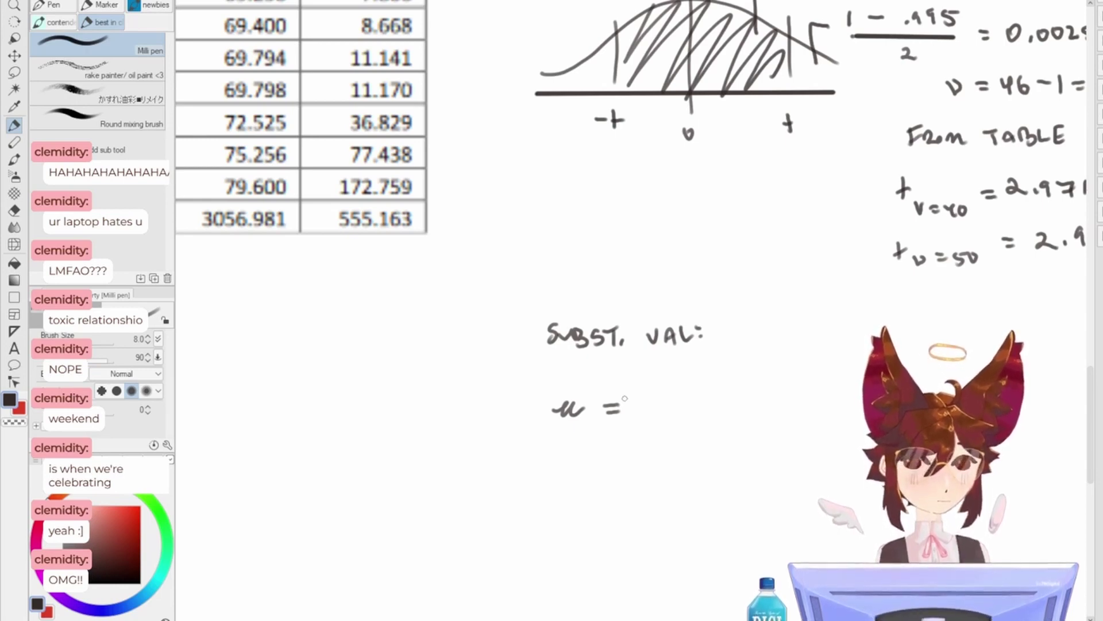
- Continue the μ line with 12.0688 ± and start the fraction's numerator with 2.954 ·
{"action": "mouse_move", "coordinate": [649, 397]}
{"action": "left_mouse_down"}
{"action": "mouse_move", "coordinate": [646, 412]}
{"action": "mouse_move", "coordinate": [694, 396]}
{"action": "mouse_move", "coordinate": [709, 404]}
{"action": "mouse_move", "coordinate": [742, 393]}
{"action": "mouse_move", "coordinate": [759, 409]}
{"action": "mouse_move", "coordinate": [815, 393]}
{"action": "mouse_move", "coordinate": [805, 400]}
{"action": "left_mouse_up"}
{"action": "left_click", "coordinate": [676, 409]}
{"action": "mouse_move", "coordinate": [794, 408]}
{"action": "left_mouse_down"}
{"action": "mouse_move", "coordinate": [818, 408]}
{"action": "mouse_move", "coordinate": [535, 426]}
{"action": "mouse_move", "coordinate": [524, 407]}
{"action": "mouse_move", "coordinate": [551, 411]}
{"action": "left_mouse_up"}
{"action": "mouse_move", "coordinate": [572, 394]}
{"action": "left_mouse_down"}
{"action": "mouse_move", "coordinate": [562, 413]}
{"action": "mouse_move", "coordinate": [592, 403]}
{"action": "mouse_move", "coordinate": [589, 413]}
{"action": "left_mouse_up"}
{"action": "left_click", "coordinate": [606, 401]}
- Look up the standard deviation s in the earlier substitution work for use in the numerator
{"action": "left_click_drag", "start_coordinate": [634, 345], "coordinate": [708, 474]}
{"action": "left_click_drag", "start_coordinate": [631, 458], "coordinate": [783, 377]}
{"action": "left_click_drag", "start_coordinate": [604, 431], "coordinate": [772, 307]}
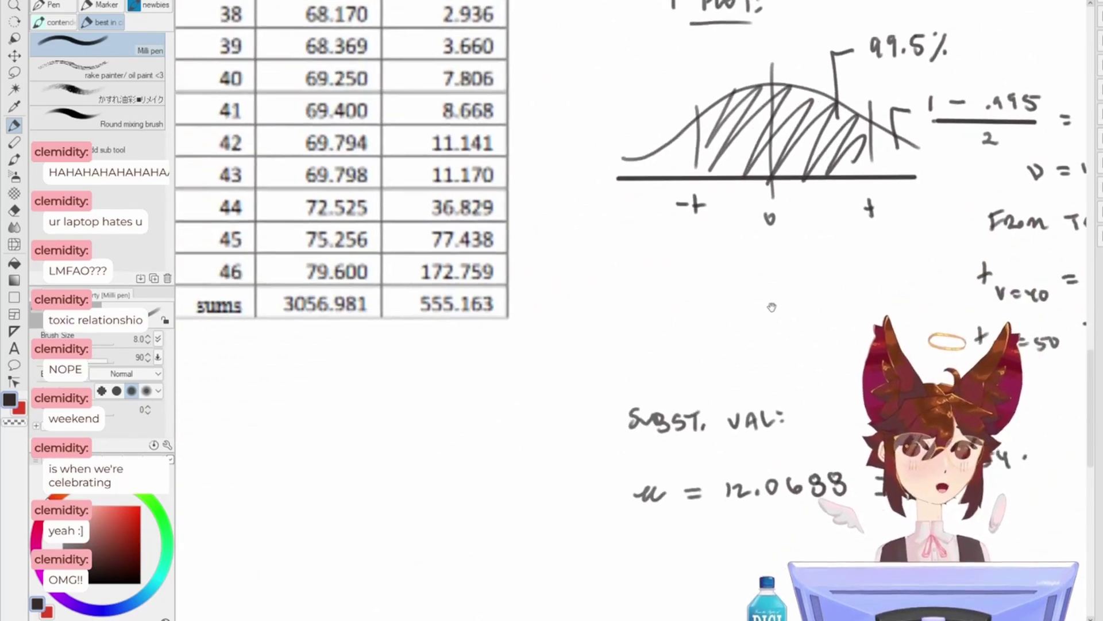
{"action": "left_click", "coordinate": [735, 287]}
{"action": "mouse_move", "coordinate": [891, 456]}
{"action": "left_mouse_down"}
{"action": "mouse_move", "coordinate": [811, 365]}
{"action": "mouse_move", "coordinate": [592, 617]}
{"action": "mouse_move", "coordinate": [608, 599]}
{"action": "left_mouse_up"}
{"action": "key", "text": "ctrl+z"}
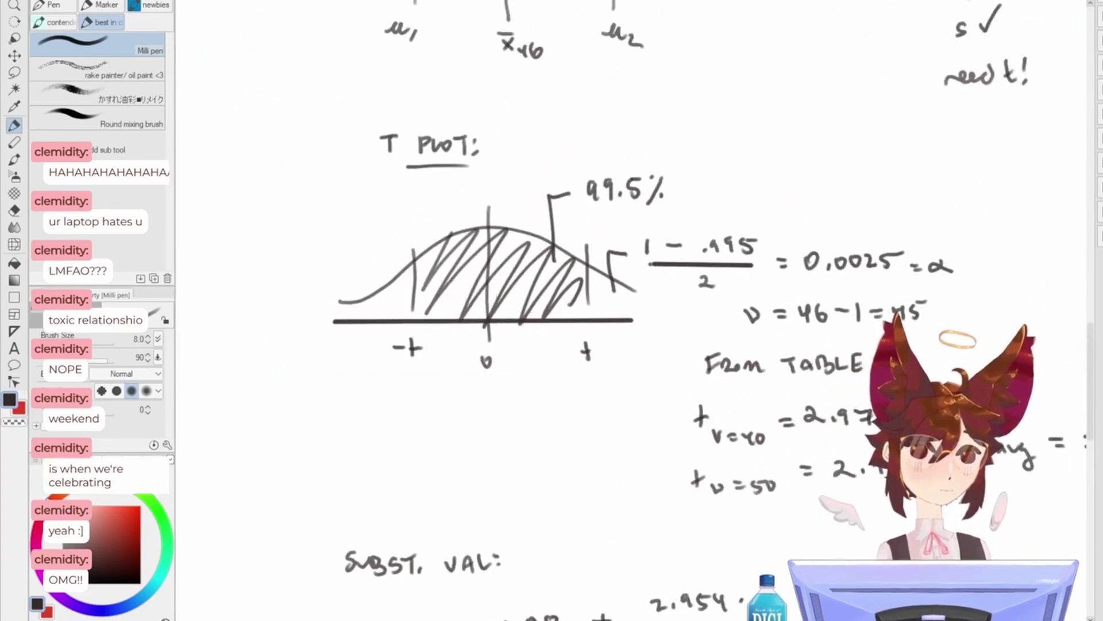
{"action": "key", "text": "ctrl+z"}
{"action": "key", "text": "ctrl+z"}
{"action": "left_click_drag", "start_coordinate": [810, 464], "coordinate": [835, 267]}
{"action": "scroll", "coordinate": [833, 267], "scroll_direction": "up", "scroll_amount": 5}
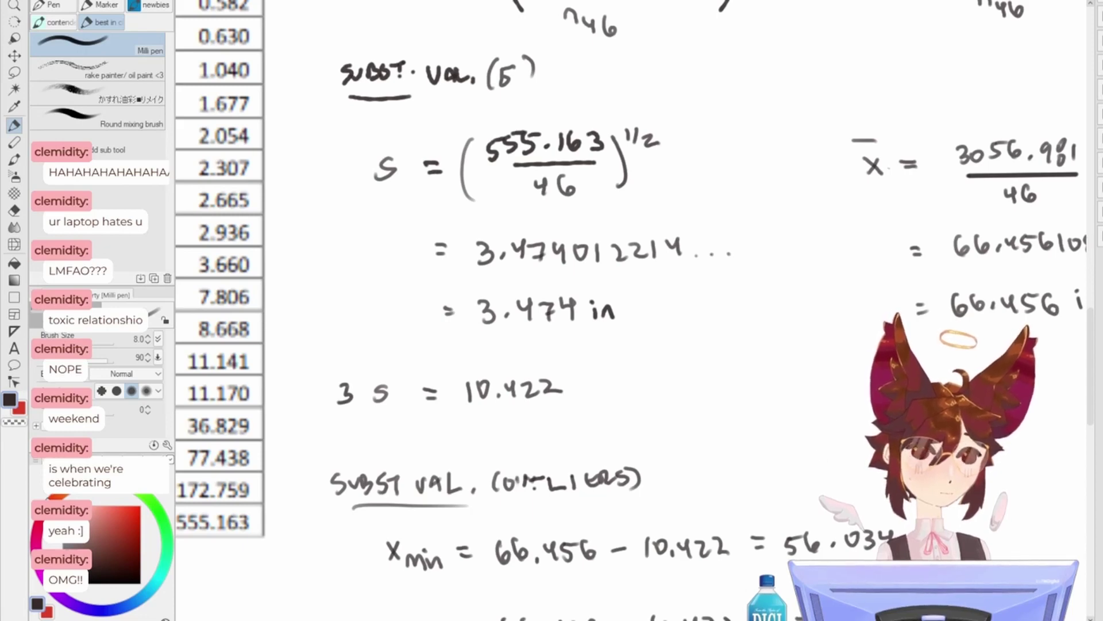
{"action": "key", "text": "Delete"}
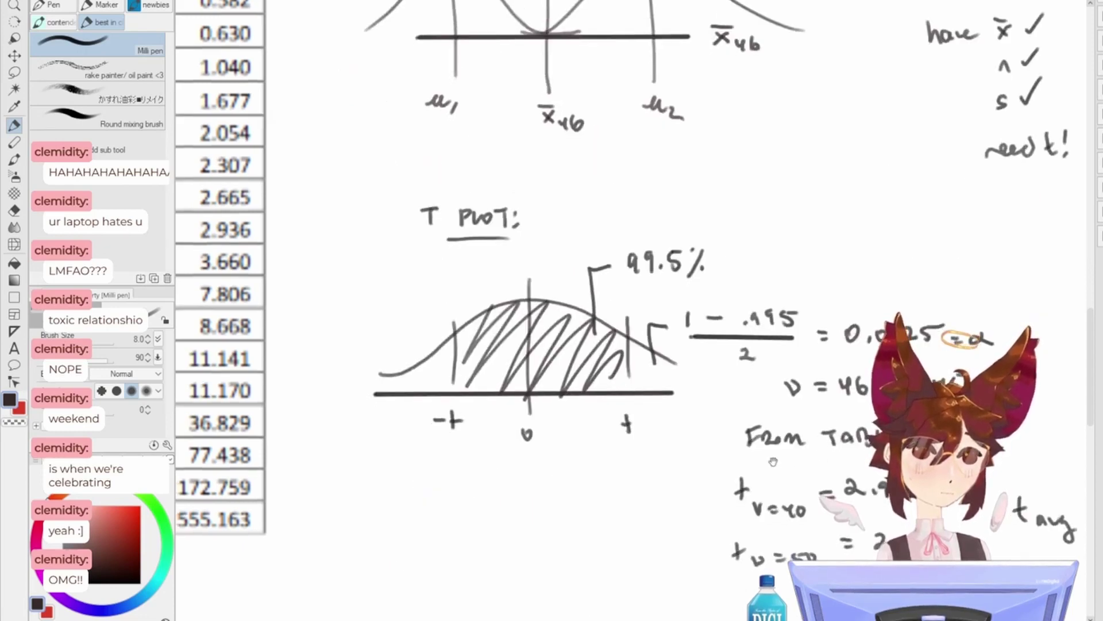
{"action": "scroll", "coordinate": [808, 390], "scroll_direction": "down", "scroll_amount": 5}
{"action": "mouse_move", "coordinate": [798, 385]}
{"action": "left_mouse_down"}
{"action": "mouse_move", "coordinate": [854, 388]}
{"action": "mouse_move", "coordinate": [875, 430]}
{"action": "mouse_move", "coordinate": [867, 416]}
{"action": "mouse_move", "coordinate": [833, 465]}
{"action": "mouse_move", "coordinate": [832, 368]}
{"action": "mouse_move", "coordinate": [806, 527]}
{"action": "left_mouse_up"}
- Complete the fraction in the μ line as 2.954 · 3.474 over √46
{"action": "left_click", "coordinate": [701, 414]}
{"action": "left_click", "coordinate": [865, 413], "text": "shift"}
{"action": "mouse_move", "coordinate": [810, 283]}
{"action": "left_mouse_down"}
{"action": "mouse_move", "coordinate": [803, 546]}
{"action": "mouse_move", "coordinate": [808, 384]}
{"action": "mouse_move", "coordinate": [782, 257]}
{"action": "left_mouse_up"}
{"action": "mouse_move", "coordinate": [716, 410]}
{"action": "left_mouse_down"}
{"action": "mouse_move", "coordinate": [724, 424]}
{"action": "mouse_move", "coordinate": [755, 398]}
{"action": "mouse_move", "coordinate": [751, 423]}
{"action": "left_mouse_up"}
- Write the evaluated line = 12.0688 ± 1.513078 below the substitution
{"action": "left_click_drag", "start_coordinate": [550, 460], "coordinate": [690, 412]}
{"action": "left_click_drag", "start_coordinate": [533, 426], "coordinate": [544, 423]}
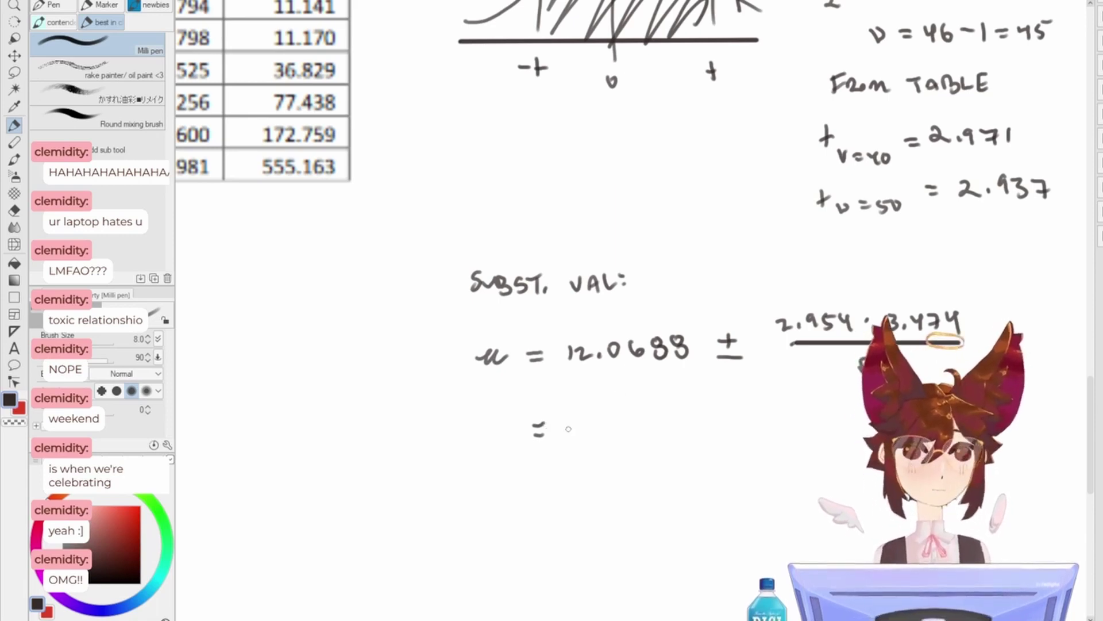
{"action": "left_click_drag", "start_coordinate": [569, 421], "coordinate": [570, 436]}
{"action": "mouse_move", "coordinate": [576, 424]}
{"action": "left_mouse_down"}
{"action": "mouse_move", "coordinate": [593, 438]}
{"action": "mouse_move", "coordinate": [612, 421]}
{"action": "mouse_move", "coordinate": [666, 435]}
{"action": "mouse_move", "coordinate": [702, 426]}
{"action": "left_mouse_up"}
{"action": "left_click", "coordinate": [600, 436]}
{"action": "left_click_drag", "start_coordinate": [696, 432], "coordinate": [761, 434]}
{"action": "left_click", "coordinate": [752, 430]}
{"action": "left_click_drag", "start_coordinate": [764, 415], "coordinate": [785, 432]}
{"action": "mouse_move", "coordinate": [796, 416]}
{"action": "left_mouse_down"}
{"action": "mouse_move", "coordinate": [799, 433]}
{"action": "mouse_move", "coordinate": [820, 421]}
{"action": "left_mouse_up"}
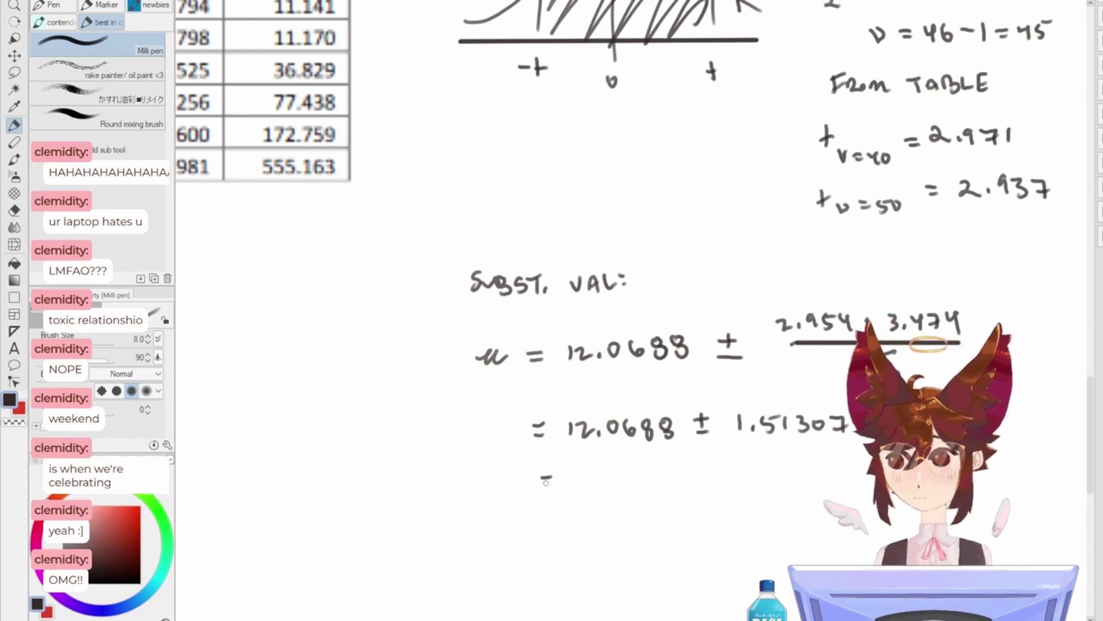
- Start the rounded result line with = 12.06 ± 1.5
{"action": "left_click_drag", "start_coordinate": [569, 475], "coordinate": [570, 490]}
{"action": "mouse_move", "coordinate": [577, 477]}
{"action": "left_mouse_down"}
{"action": "mouse_move", "coordinate": [594, 488]}
{"action": "mouse_move", "coordinate": [616, 471]}
{"action": "mouse_move", "coordinate": [630, 475]}
{"action": "left_mouse_up"}
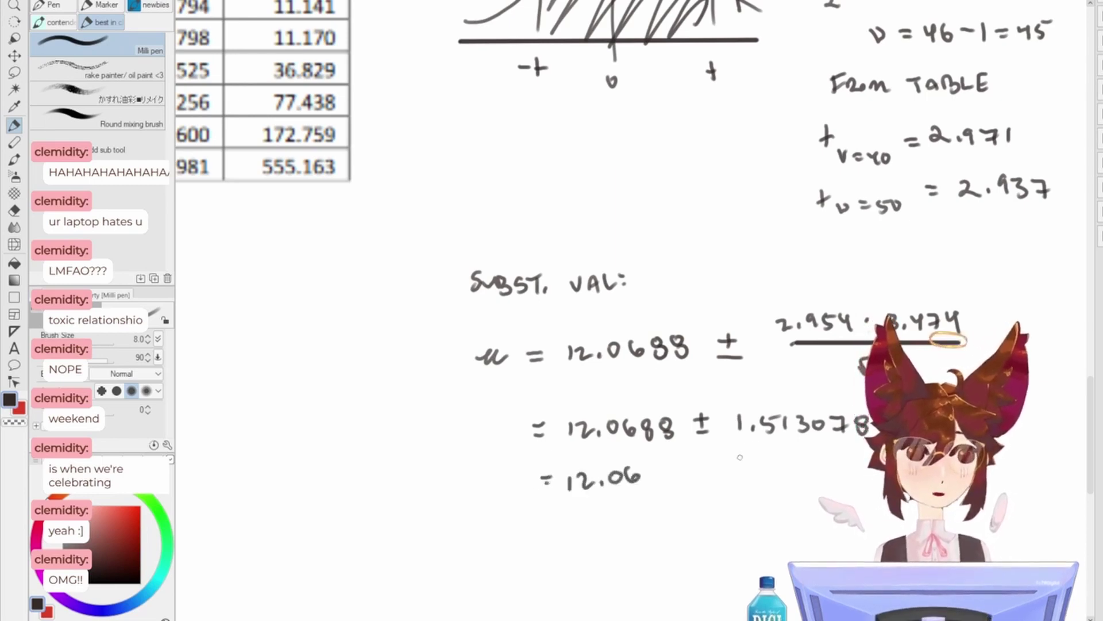
{"action": "left_click_drag", "start_coordinate": [707, 465], "coordinate": [753, 472]}
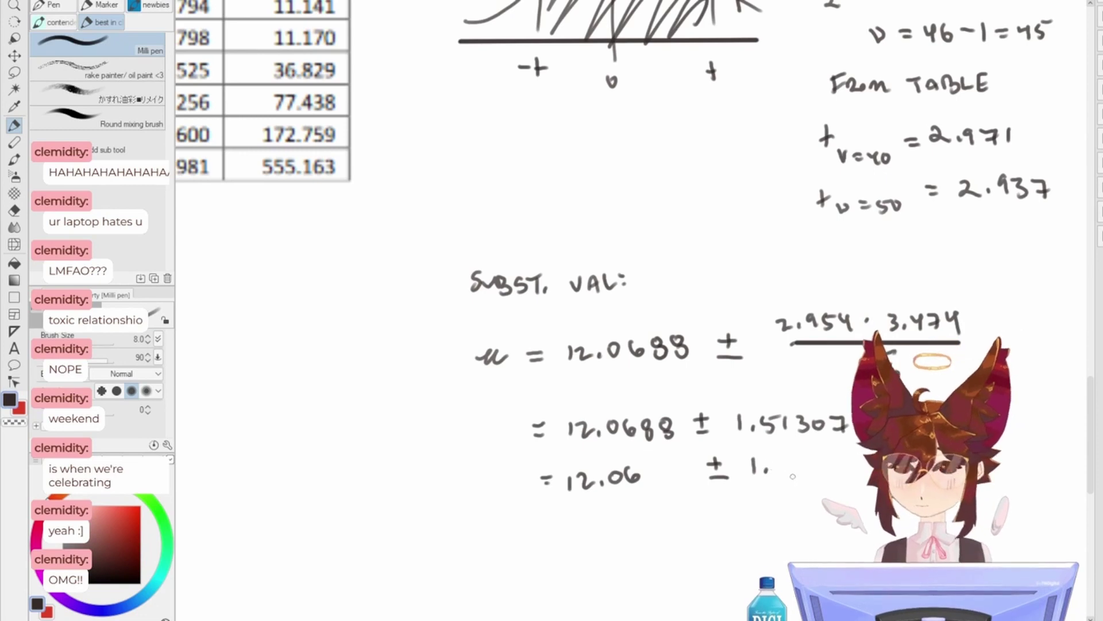
{"action": "left_click_drag", "start_coordinate": [777, 460], "coordinate": [778, 476]}
{"action": "left_click_drag", "start_coordinate": [781, 461], "coordinate": [798, 461]}
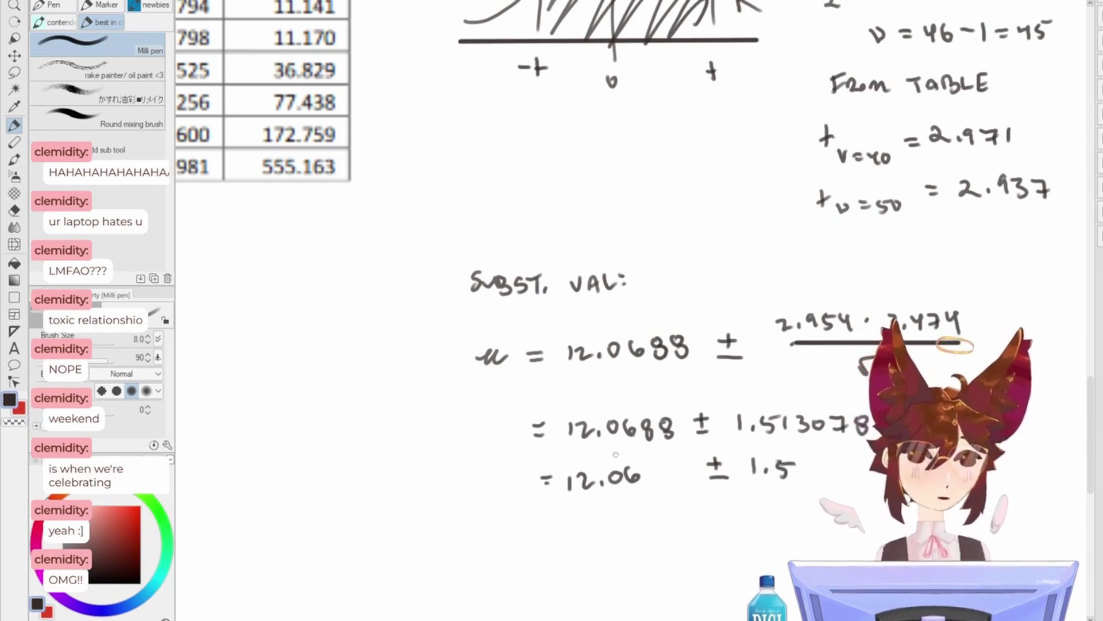
- Correct 12.06 to 12.1 in the rounded result and move ± 1.5 closer to it
{"action": "key", "text": "e"}
{"action": "mouse_move", "coordinate": [631, 473]}
{"action": "left_mouse_down"}
{"action": "mouse_move", "coordinate": [633, 485]}
{"action": "mouse_move", "coordinate": [620, 482]}
{"action": "left_mouse_up"}
{"action": "key", "text": "p"}
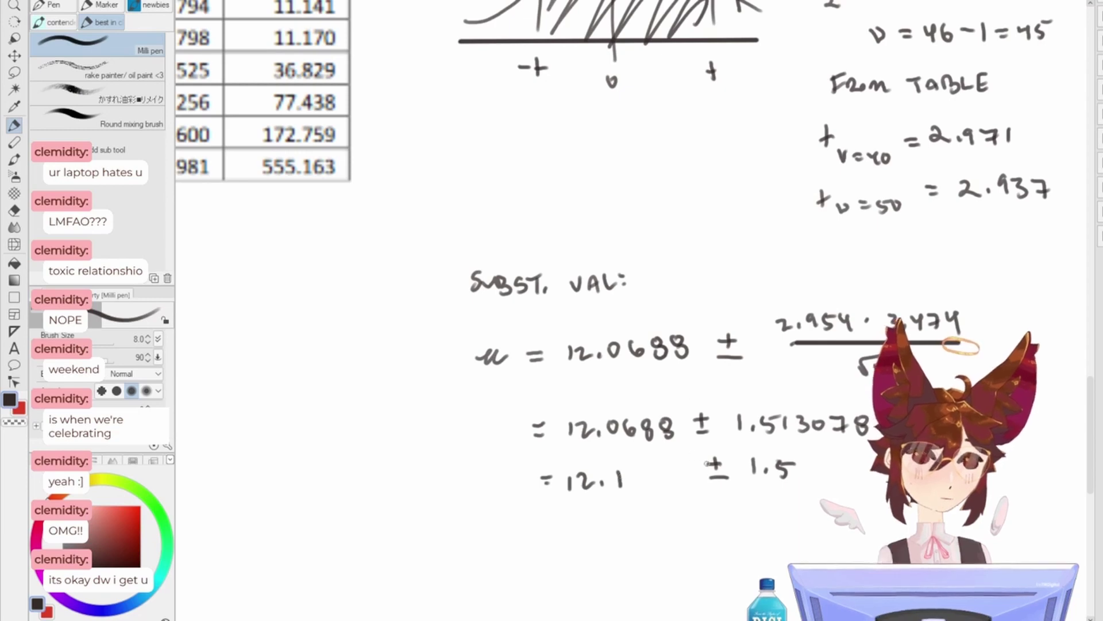
{"action": "key", "text": "m"}
{"action": "mouse_move", "coordinate": [725, 446]}
{"action": "left_mouse_down"}
{"action": "mouse_move", "coordinate": [772, 498]}
{"action": "mouse_move", "coordinate": [730, 446]}
{"action": "mouse_move", "coordinate": [699, 478]}
{"action": "left_mouse_up"}
{"action": "key", "text": "Return"}
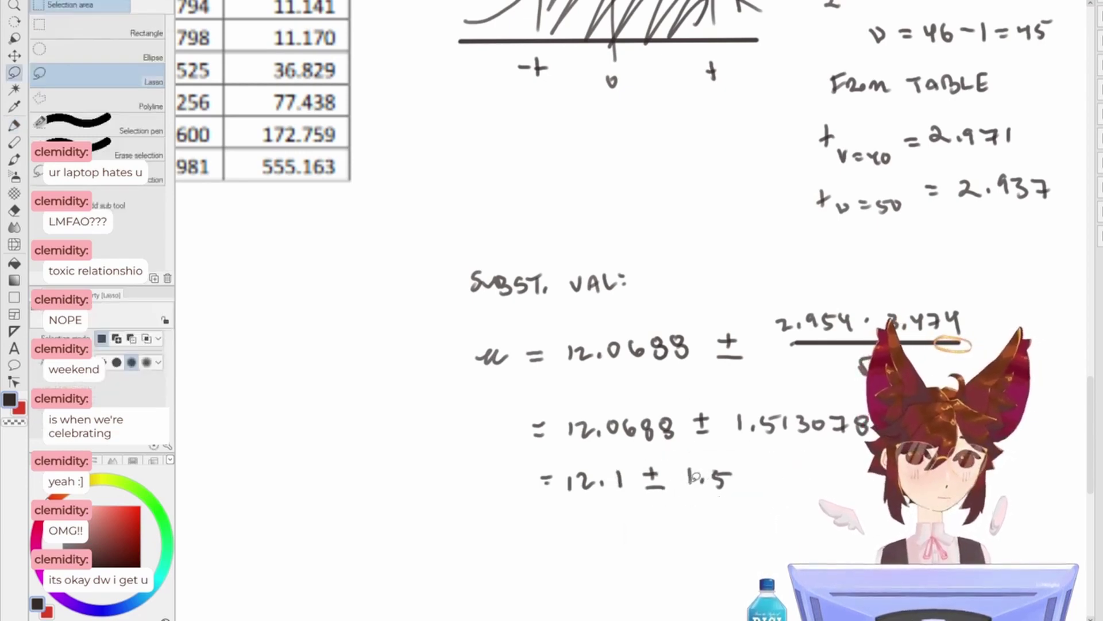
- Write @ 99.5% after 12.1 ± 1.5 in the rounded result line
{"action": "key", "text": "p"}
{"action": "left_click_drag", "start_coordinate": [783, 467], "coordinate": [788, 487]}
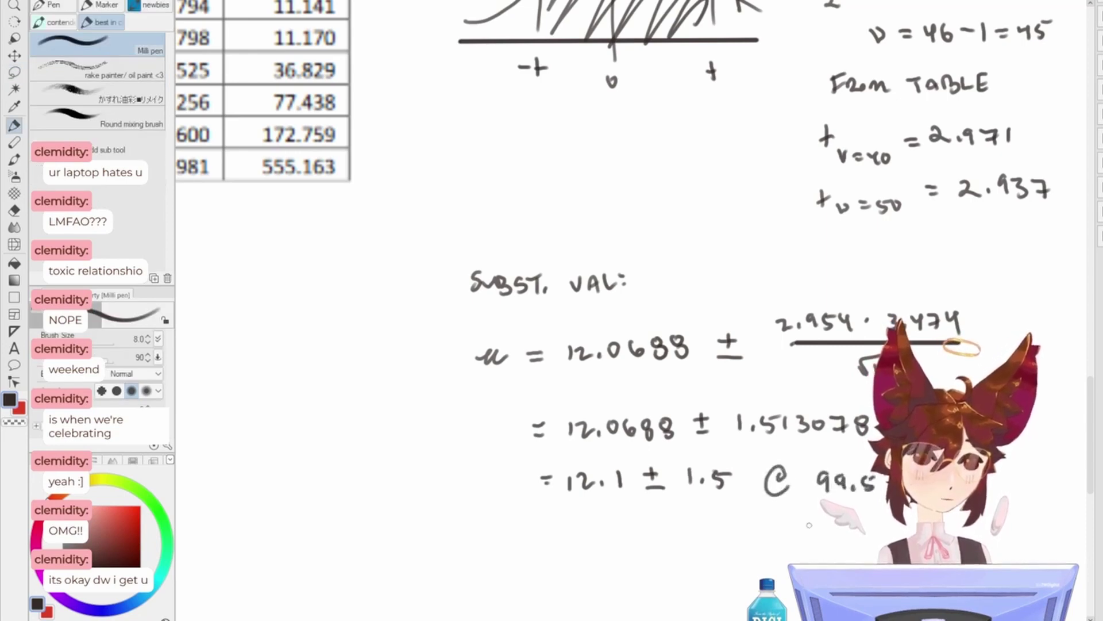
{"action": "left_click_drag", "start_coordinate": [766, 476], "coordinate": [737, 428]}
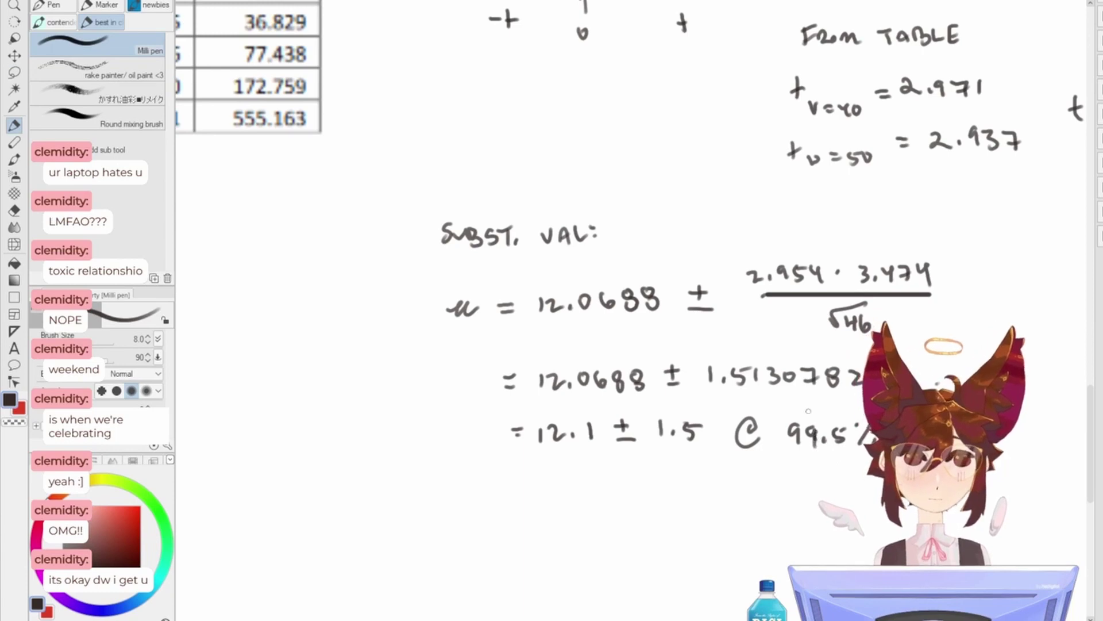
{"action": "left_click_drag", "start_coordinate": [670, 406], "coordinate": [669, 430]}
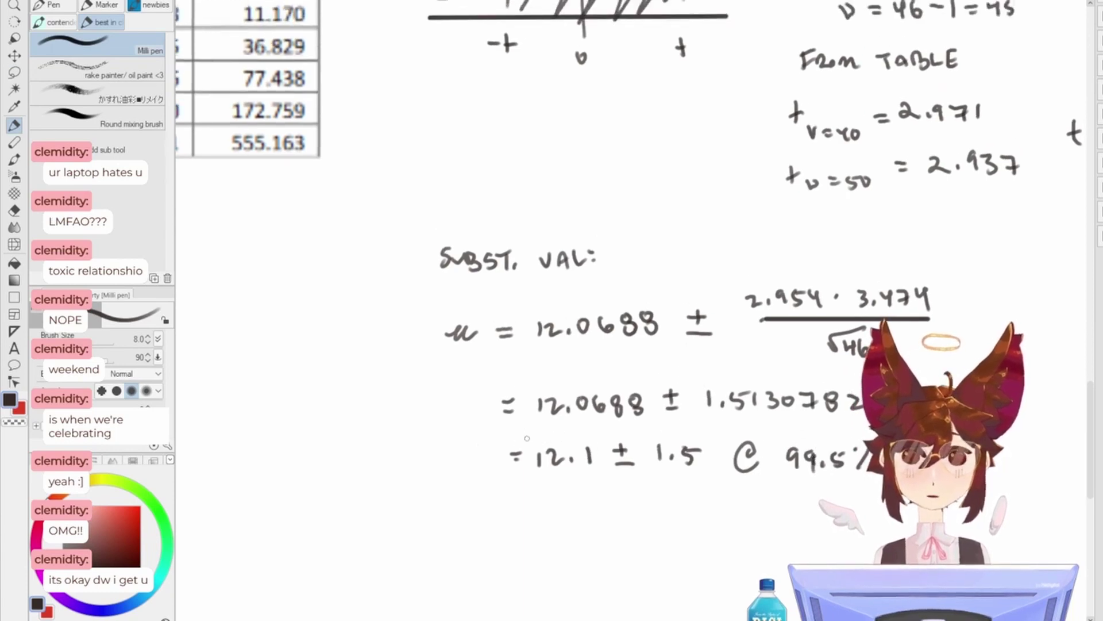
- Add μ in front of the rounded result and draw a box around the whole line
{"action": "left_click_drag", "start_coordinate": [456, 465], "coordinate": [490, 458]}
{"action": "mouse_move", "coordinate": [498, 443]}
{"action": "left_mouse_down"}
{"action": "mouse_move", "coordinate": [437, 450]}
{"action": "mouse_move", "coordinate": [445, 485]}
{"action": "mouse_move", "coordinate": [598, 485]}
{"action": "left_mouse_up"}
{"action": "left_click_drag", "start_coordinate": [549, 437], "coordinate": [874, 435]}
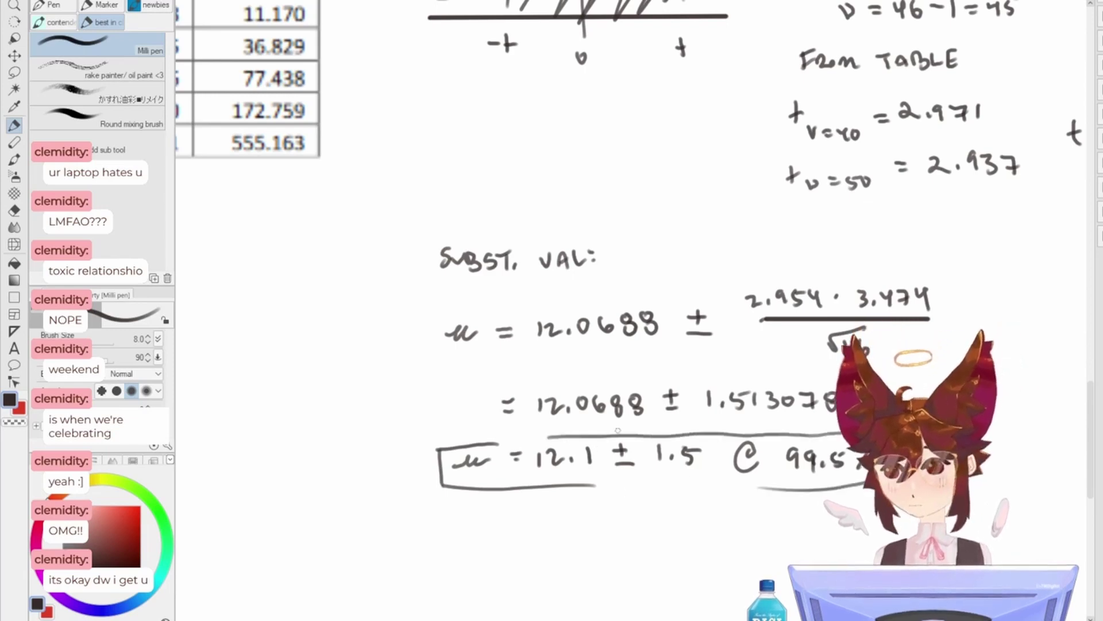
- Review the problem 5.2 part A solution, from the model and plots to the substituted values and boxed result
{"action": "scroll", "coordinate": [618, 429], "scroll_direction": "down", "scroll_amount": 3}
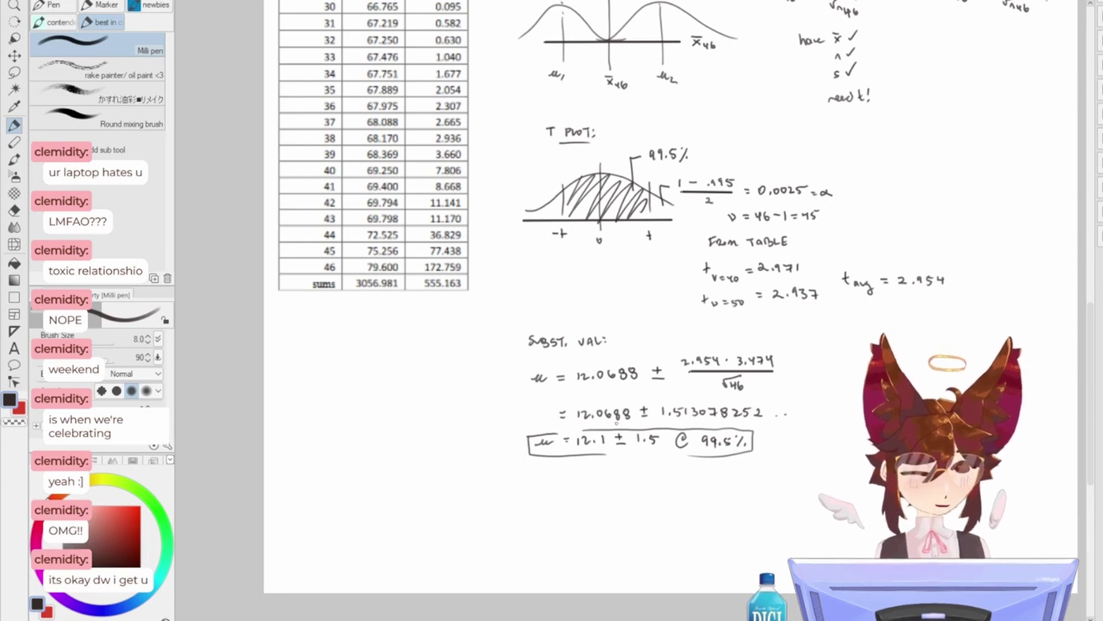
{"action": "left_click_drag", "start_coordinate": [756, 316], "coordinate": [770, 394]}
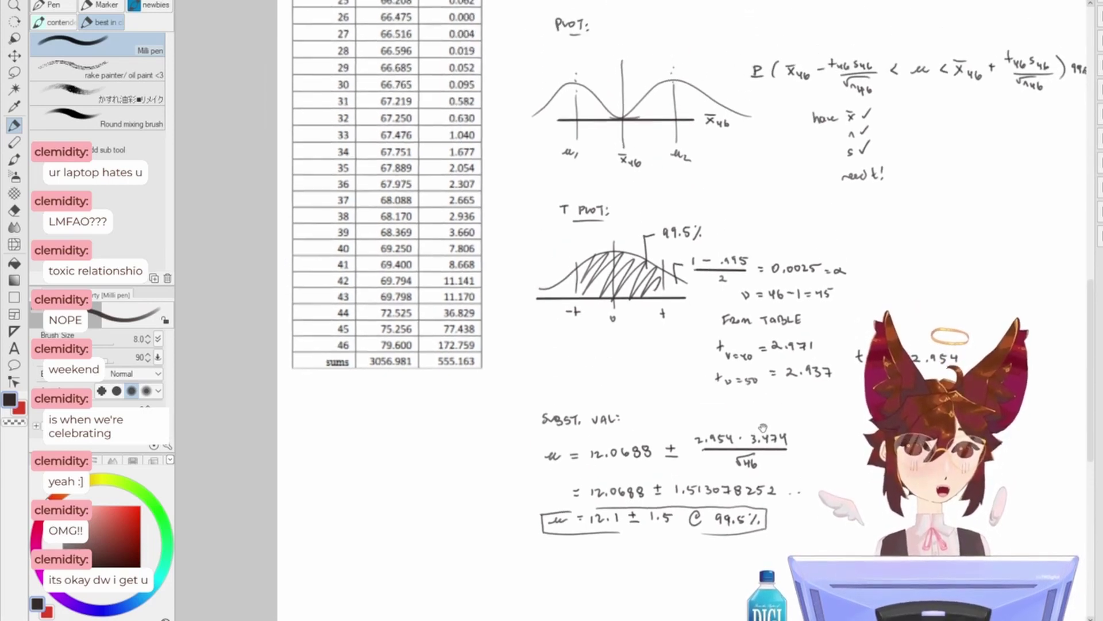
{"action": "left_click_drag", "start_coordinate": [702, 488], "coordinate": [704, 424]}
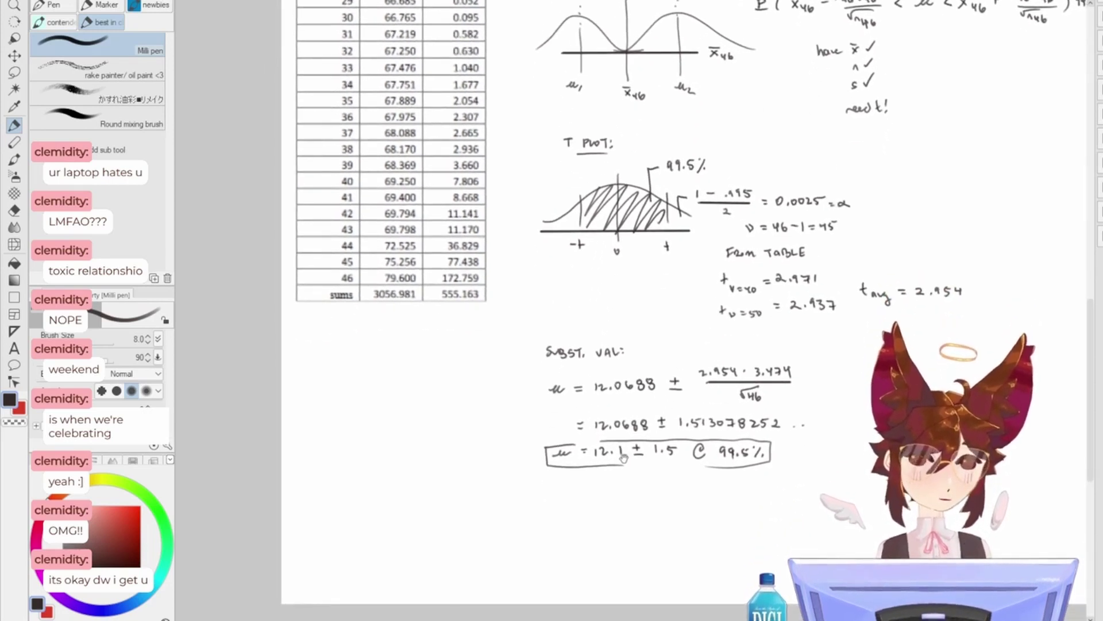
{"action": "left_click_drag", "start_coordinate": [698, 323], "coordinate": [693, 365]}
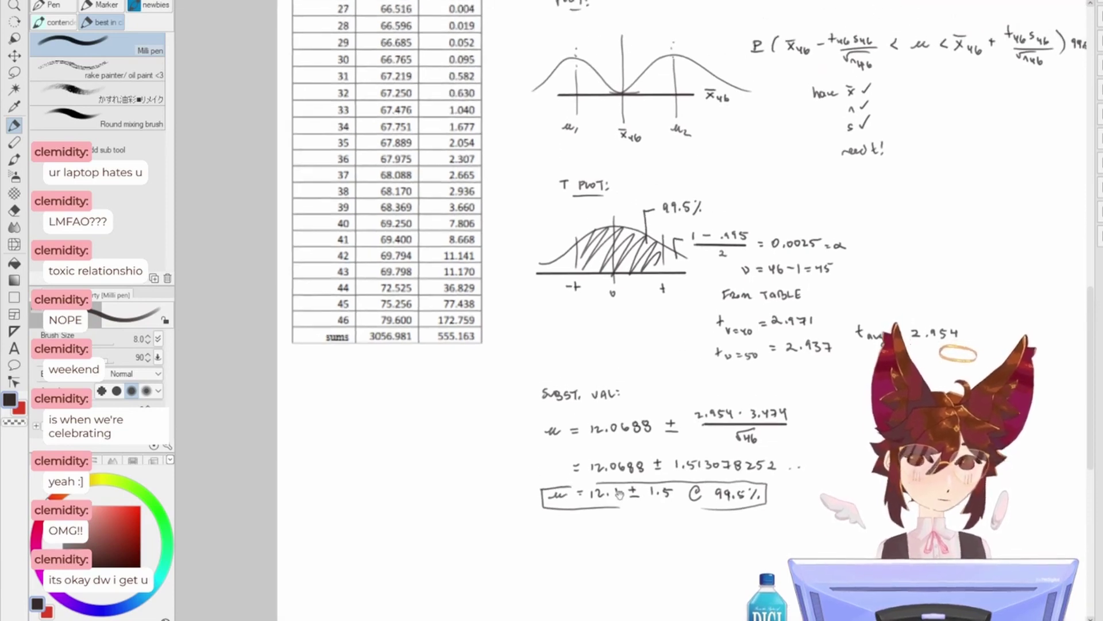
{"action": "left_click_drag", "start_coordinate": [629, 447], "coordinate": [647, 491]}
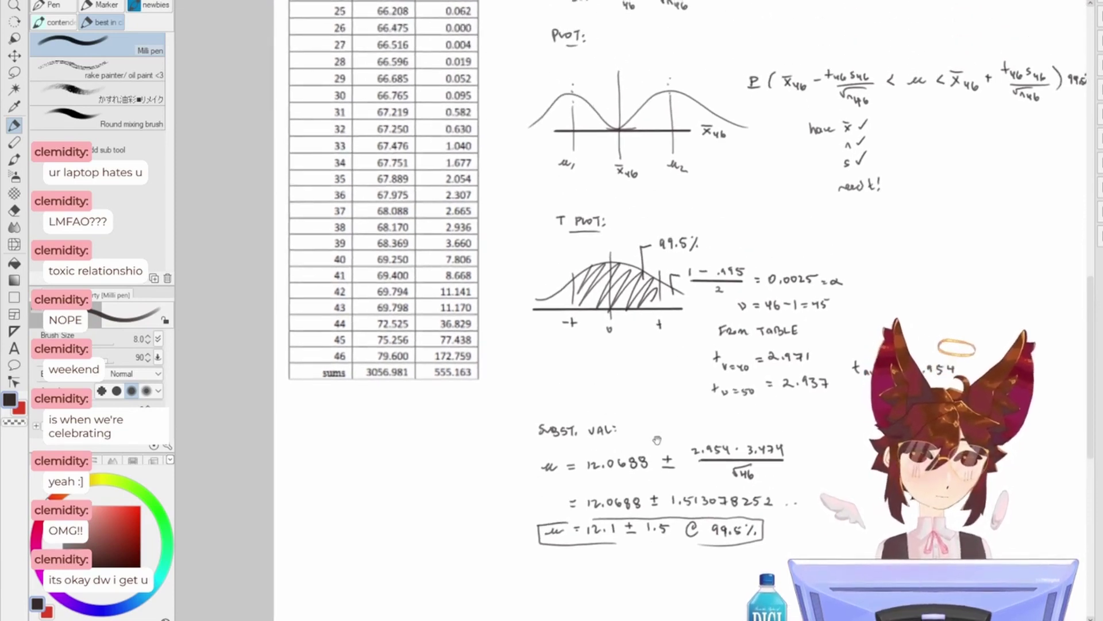
{"action": "left_click_drag", "start_coordinate": [662, 424], "coordinate": [686, 545]}
{"action": "left_click_drag", "start_coordinate": [696, 423], "coordinate": [685, 489]}
{"action": "left_click_drag", "start_coordinate": [684, 333], "coordinate": [696, 562]}
{"action": "left_click_drag", "start_coordinate": [689, 419], "coordinate": [686, 314]}
{"action": "left_click_drag", "start_coordinate": [672, 509], "coordinate": [654, 301]}
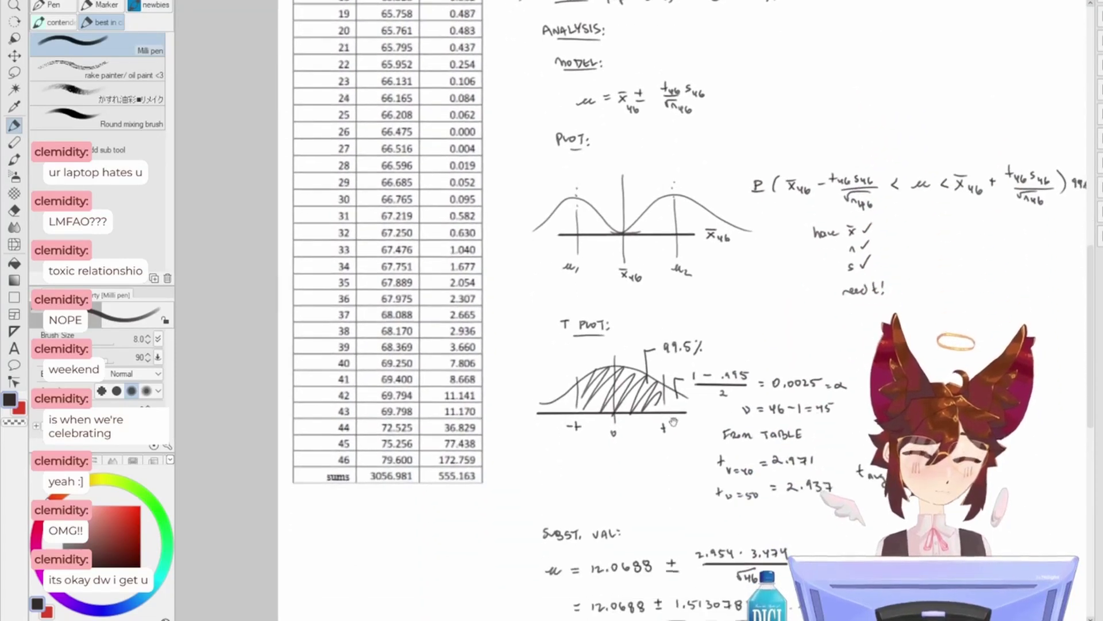
{"action": "left_click_drag", "start_coordinate": [673, 422], "coordinate": [659, 375]}
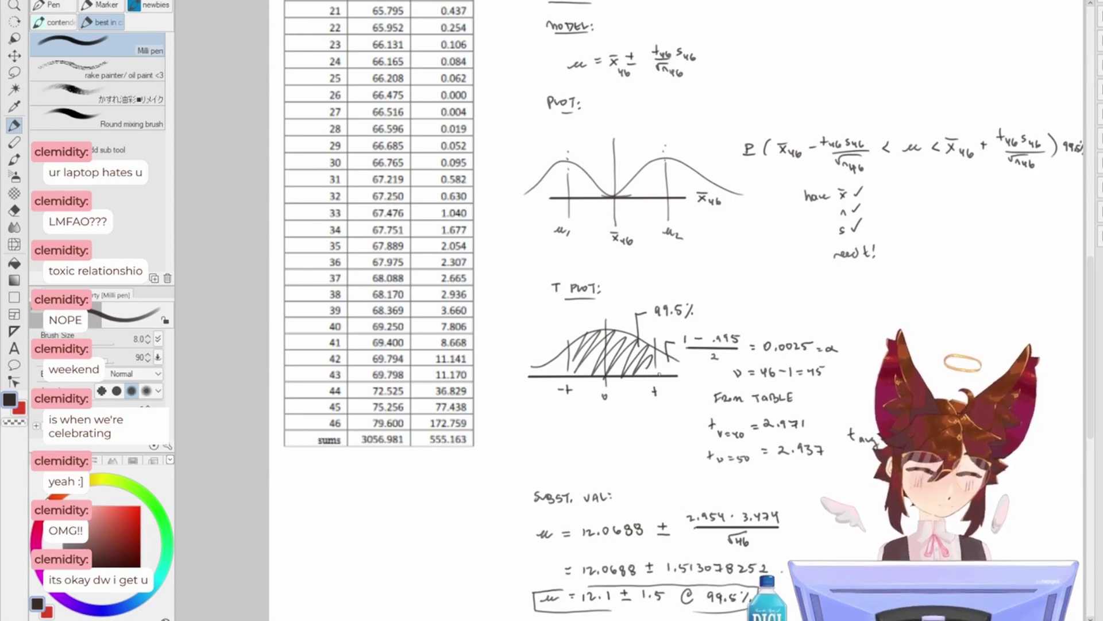
- Replace 12.0688 with 66.4561 in the μ line under SUBST. VAL
{"action": "scroll", "coordinate": [659, 374], "scroll_direction": "up", "scroll_amount": 3}
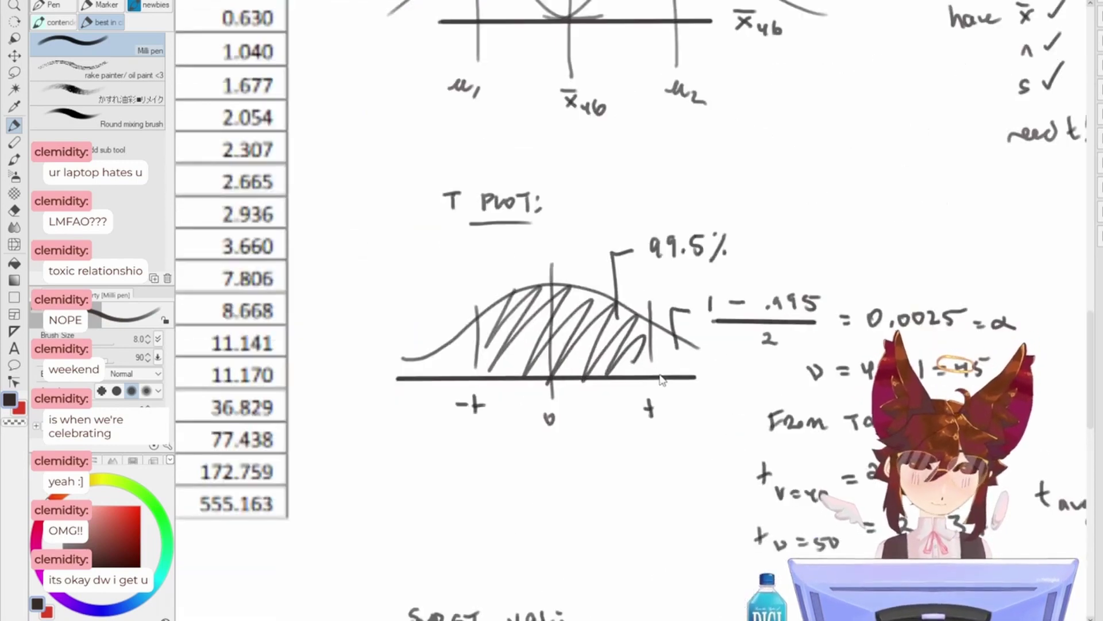
{"action": "left_click_drag", "start_coordinate": [659, 374], "coordinate": [725, 149]}
{"action": "left_click_drag", "start_coordinate": [609, 333], "coordinate": [609, 251]}
{"action": "key", "text": "e"}
{"action": "left_click_drag", "start_coordinate": [562, 384], "coordinate": [677, 382]}
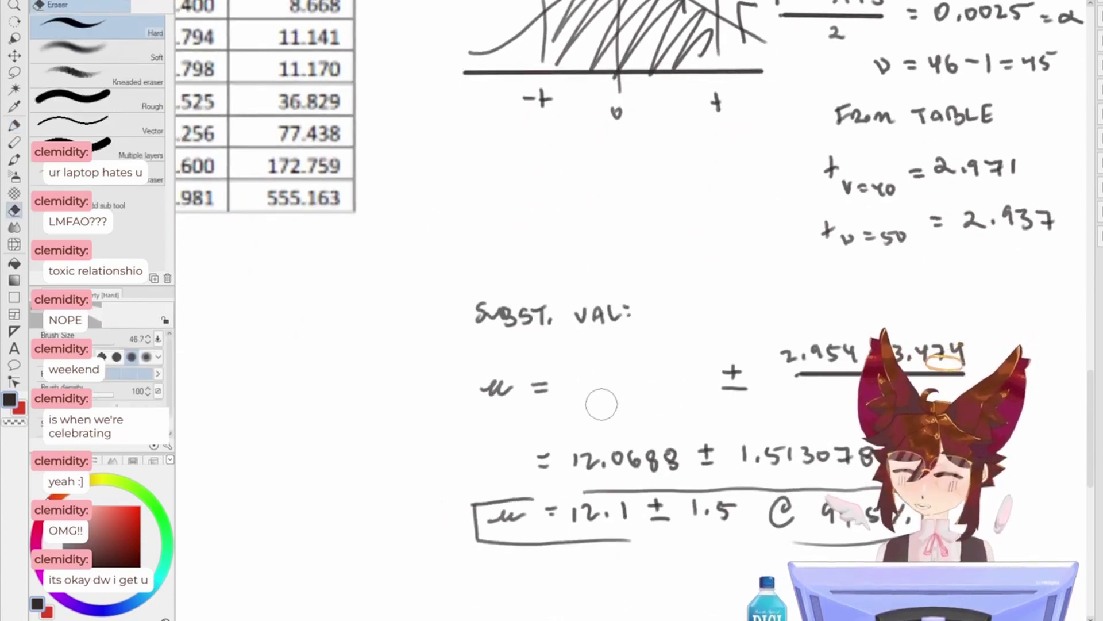
{"action": "key", "text": "p"}
{"action": "mouse_move", "coordinate": [577, 373]}
{"action": "left_mouse_down"}
{"action": "mouse_move", "coordinate": [570, 388]}
{"action": "mouse_move", "coordinate": [631, 384]}
{"action": "mouse_move", "coordinate": [660, 362]}
{"action": "left_mouse_up"}
{"action": "left_click", "coordinate": [610, 389]}
{"action": "mouse_move", "coordinate": [674, 358]}
{"action": "left_mouse_down"}
{"action": "mouse_move", "coordinate": [641, 389]}
{"action": "mouse_move", "coordinate": [666, 368]}
{"action": "left_mouse_up"}
{"action": "key", "text": "ctrl+z"}
{"action": "key", "text": "ctrl+z"}
{"action": "key", "text": "ctrl+z"}
{"action": "mouse_move", "coordinate": [676, 366]}
{"action": "left_mouse_down"}
{"action": "mouse_move", "coordinate": [669, 386]}
{"action": "mouse_move", "coordinate": [686, 391]}
{"action": "left_mouse_up"}
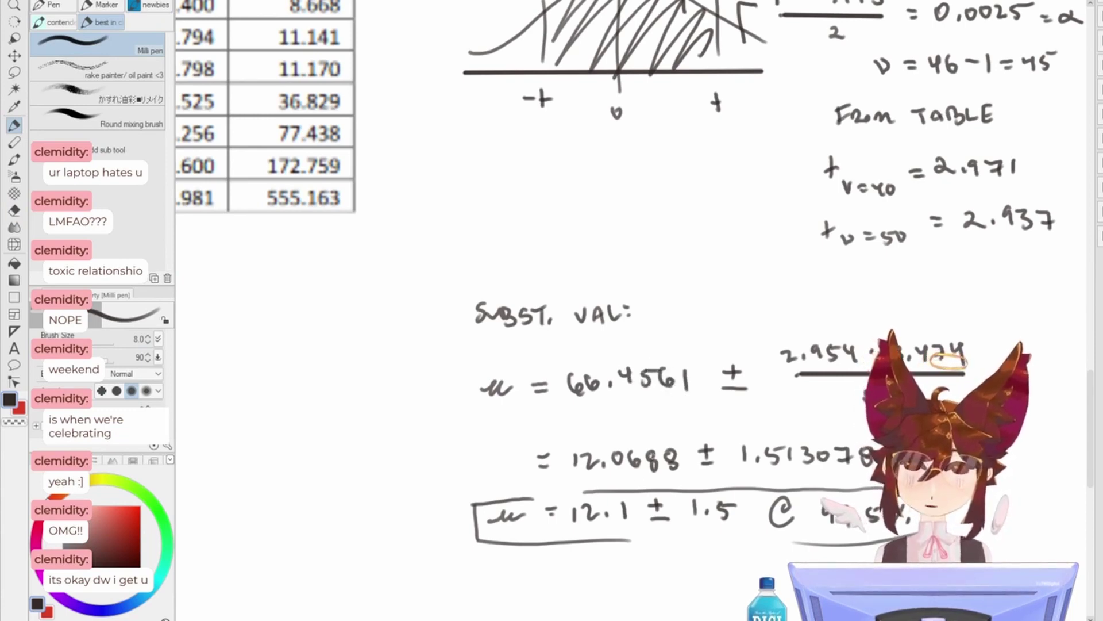
- Replace 12.0688 with 66.4561 in the evaluated line above the boxed result
{"action": "key", "text": "e"}
{"action": "mouse_move", "coordinate": [587, 460]}
{"action": "left_mouse_down"}
{"action": "mouse_move", "coordinate": [651, 470]}
{"action": "mouse_move", "coordinate": [675, 457]}
{"action": "left_mouse_up"}
{"action": "key", "text": "p"}
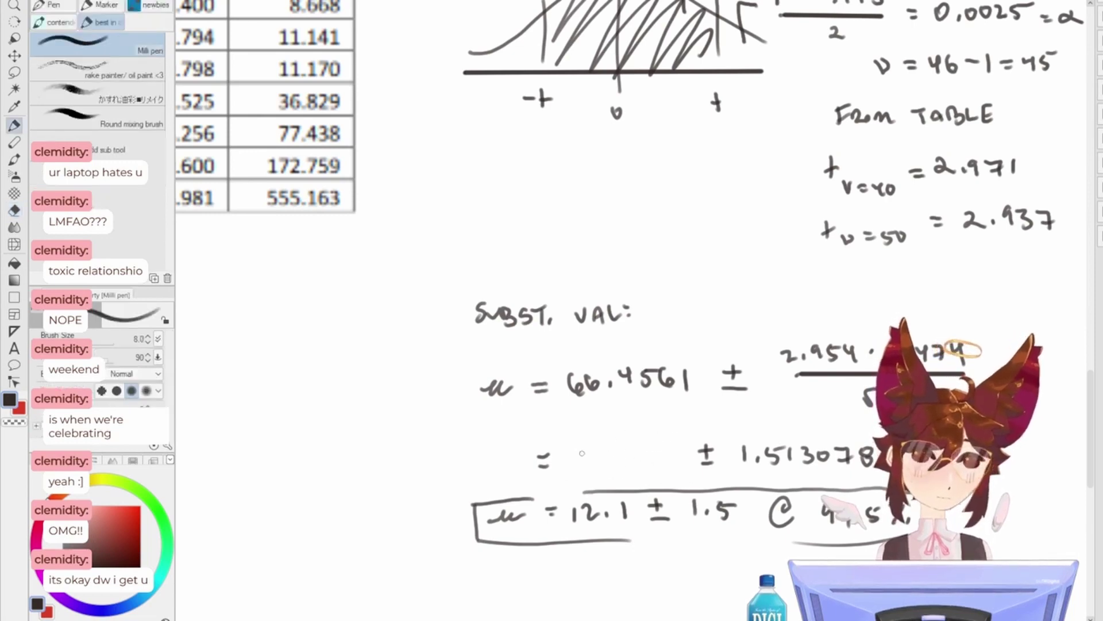
{"action": "mouse_move", "coordinate": [580, 449]}
{"action": "left_mouse_down"}
{"action": "mouse_move", "coordinate": [574, 462]}
{"action": "mouse_move", "coordinate": [618, 459]}
{"action": "left_mouse_up"}
{"action": "left_click_drag", "start_coordinate": [628, 449], "coordinate": [640, 466]}
{"action": "left_click_drag", "start_coordinate": [665, 448], "coordinate": [662, 467]}
{"action": "left_click_drag", "start_coordinate": [678, 449], "coordinate": [679, 468]}
- Replace 12.1 with 66.5 in the boxed final result
{"action": "key", "text": "e"}
{"action": "left_click_drag", "start_coordinate": [638, 511], "coordinate": [579, 519]}
{"action": "key", "text": "p"}
{"action": "left_click", "coordinate": [605, 516]}
{"action": "left_click_drag", "start_coordinate": [618, 508], "coordinate": [614, 523]}
{"action": "left_click_drag", "start_coordinate": [616, 506], "coordinate": [623, 513]}
{"action": "key", "text": "ctrl+z"}
{"action": "key", "text": "ctrl+z"}
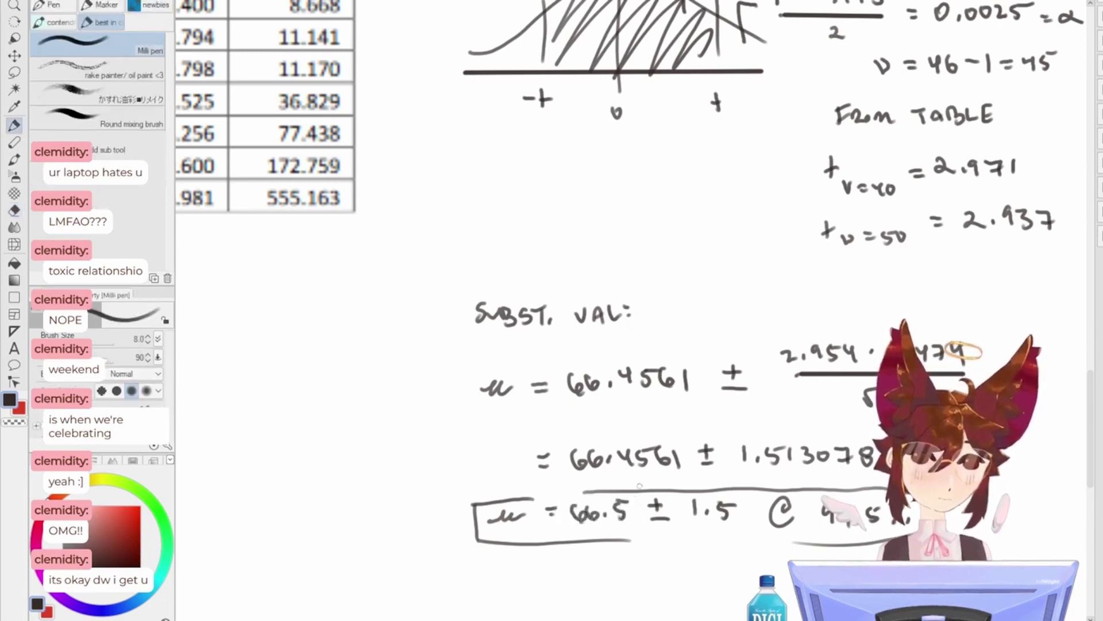
- Enlarge the problem 5.3 image and place it at the top of a page clear of the problem 5.2 work
{"action": "scroll", "coordinate": [642, 484], "scroll_direction": "down", "scroll_amount": 2}
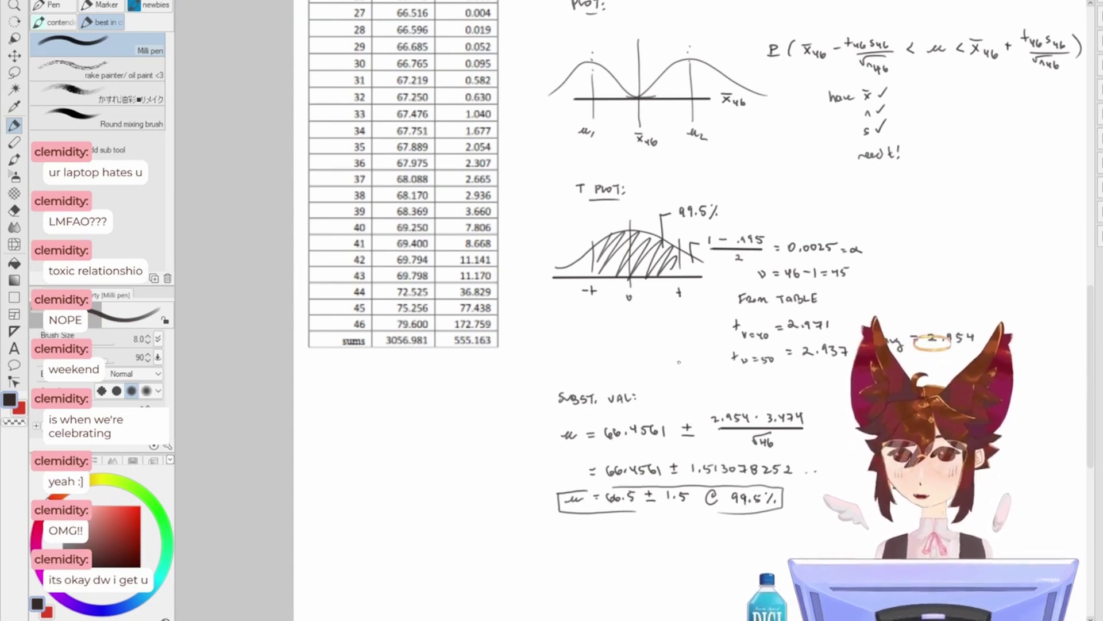
{"action": "scroll", "coordinate": [679, 362], "scroll_direction": "up", "scroll_amount": 5}
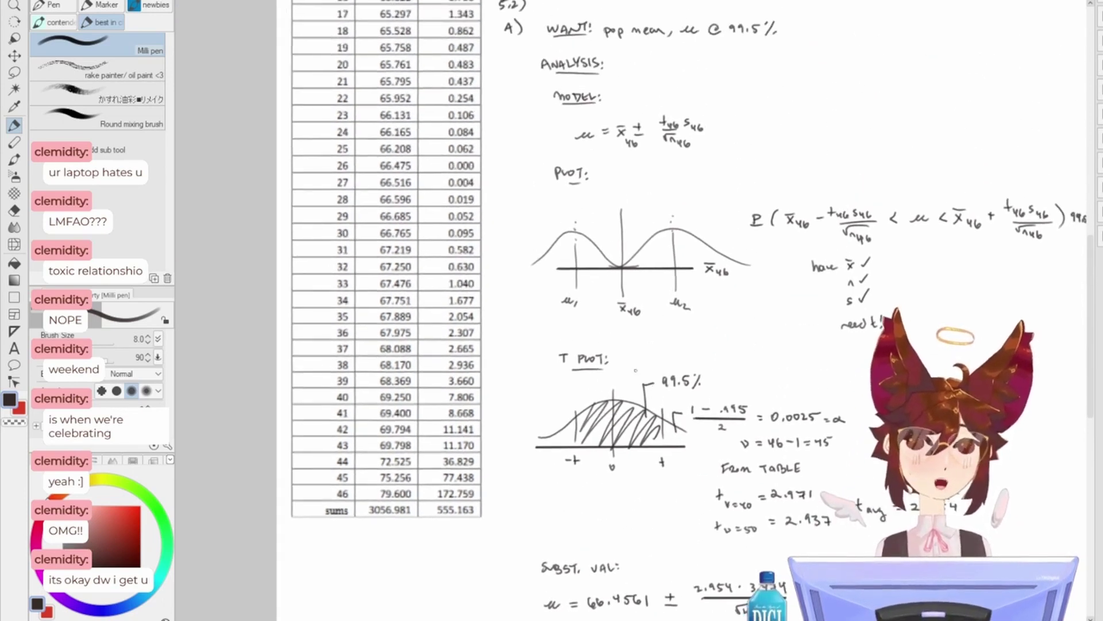
{"action": "scroll", "coordinate": [635, 370], "scroll_direction": "down", "scroll_amount": 3}
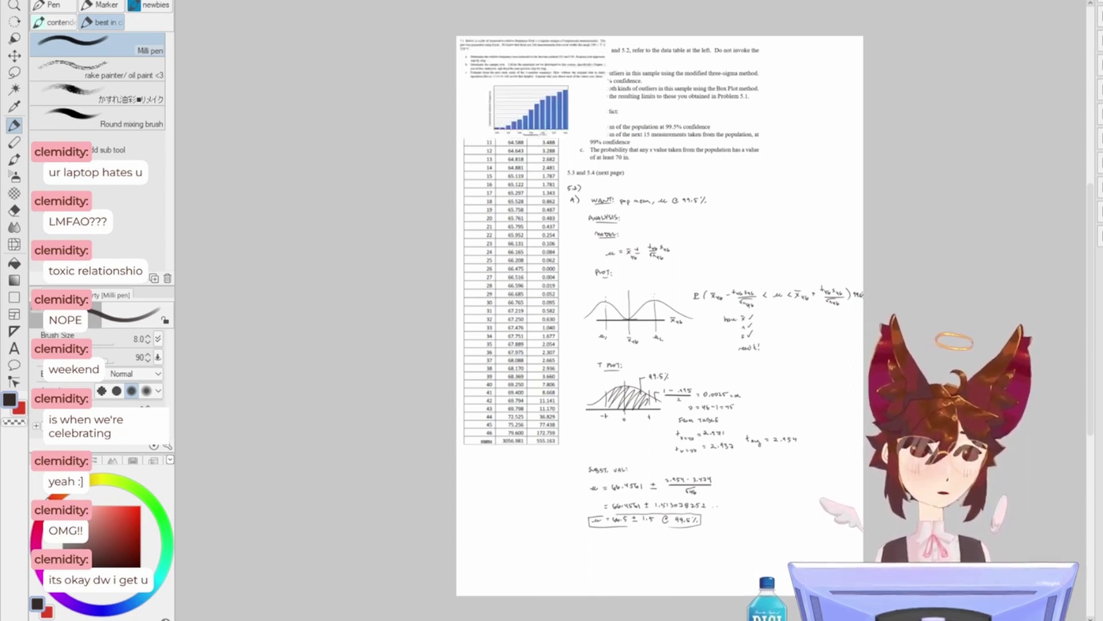
{"action": "left_click_drag", "start_coordinate": [656, 166], "coordinate": [742, 336]}
{"action": "key", "text": "ctrl+r"}
{"action": "key", "text": "ctrl+r"}
{"action": "key", "text": "ctrl+t"}
{"action": "key", "text": "Return"}
{"action": "scroll", "coordinate": [574, 281], "scroll_direction": "up", "scroll_amount": 4}
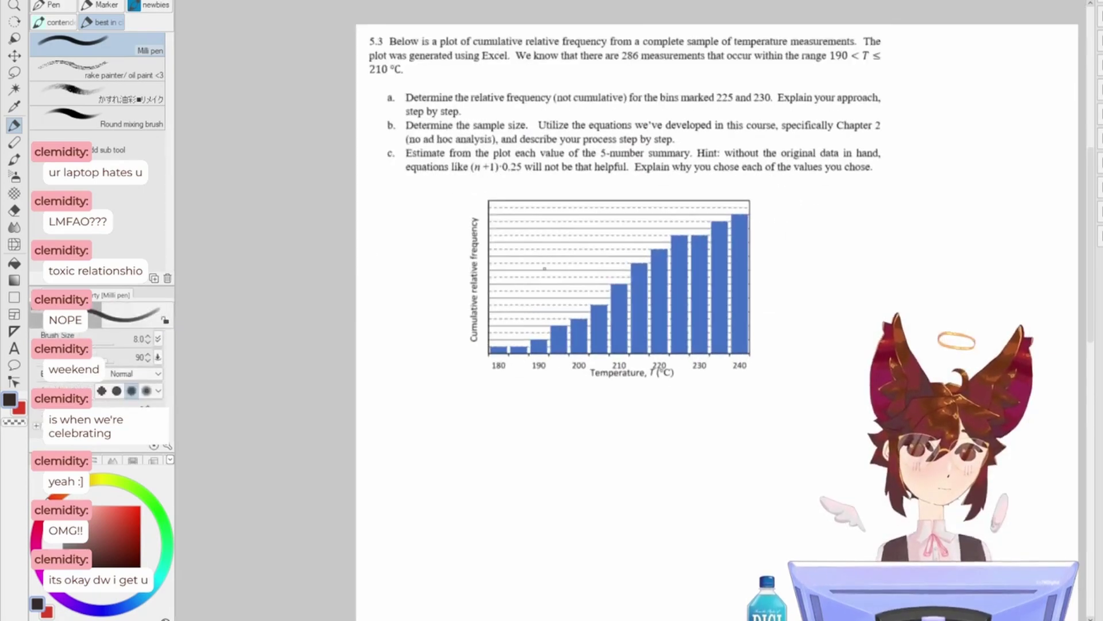
{"action": "scroll", "coordinate": [549, 275], "scroll_direction": "up", "scroll_amount": 2}
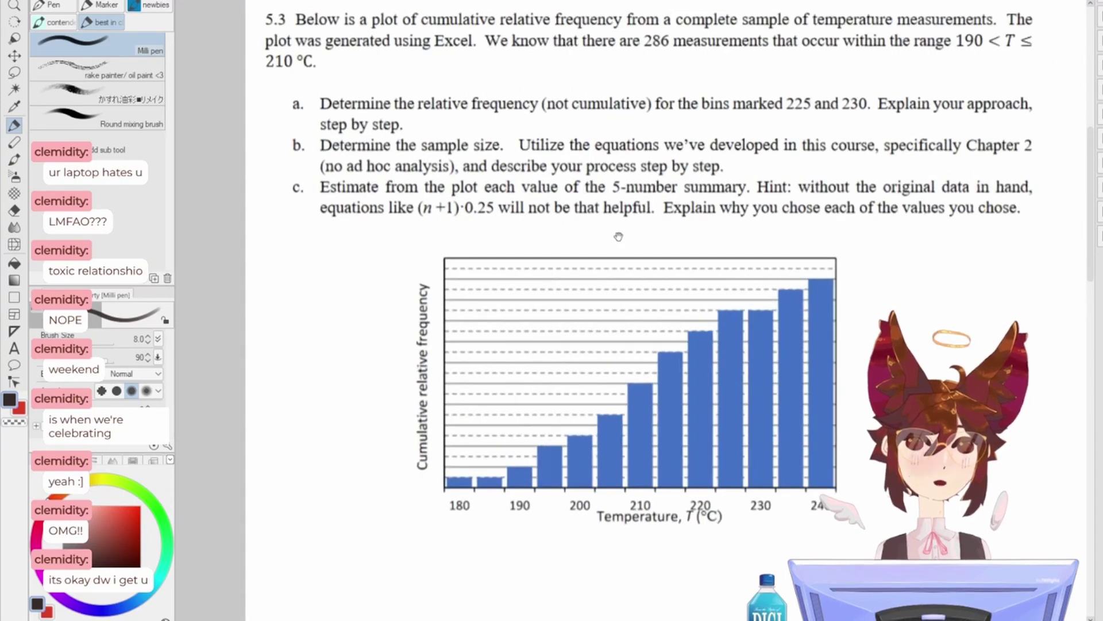
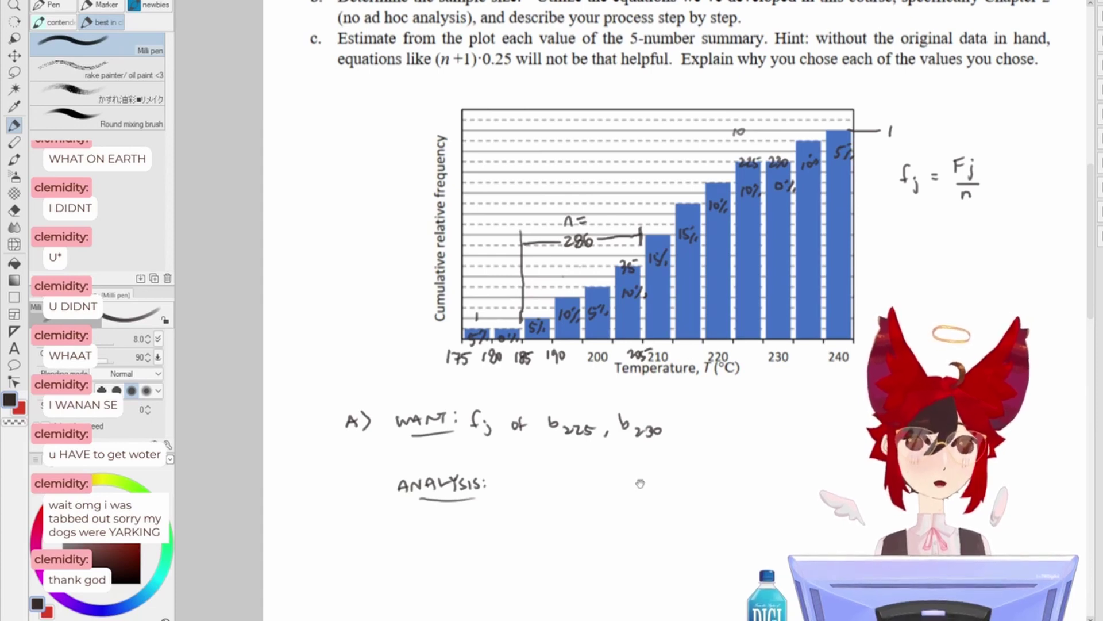
- Write "CUMUL. fj" beneath the ANALYSIS heading of part A
{"action": "left_click_drag", "start_coordinate": [640, 483], "coordinate": [624, 419]}
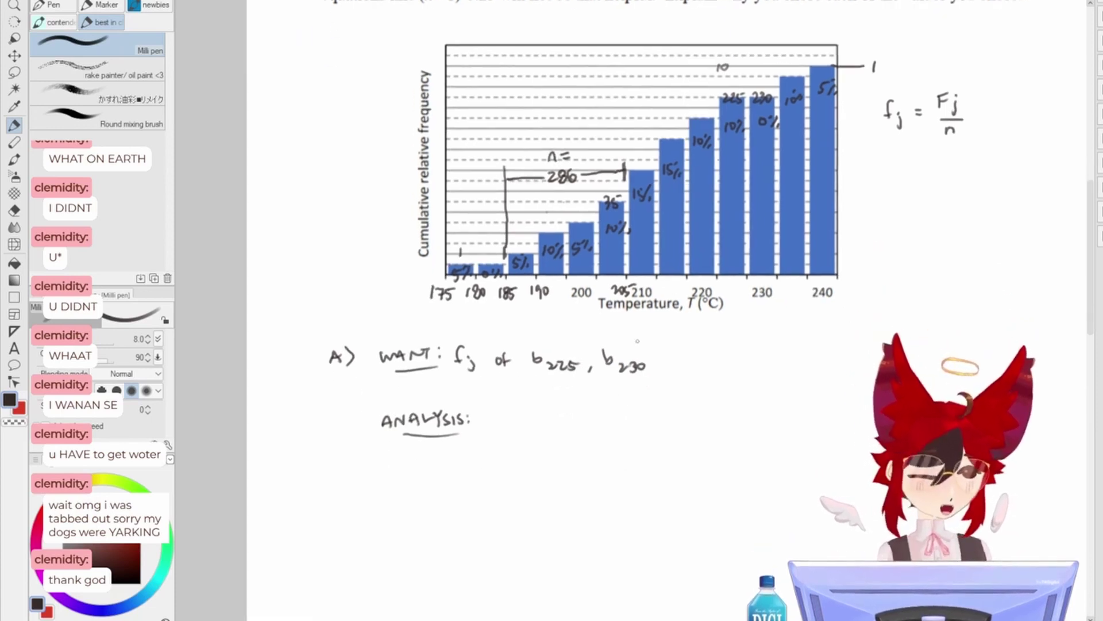
{"action": "mouse_move", "coordinate": [491, 407]}
{"action": "left_mouse_down"}
{"action": "mouse_move", "coordinate": [566, 388]}
{"action": "mouse_move", "coordinate": [571, 366]}
{"action": "left_mouse_up"}
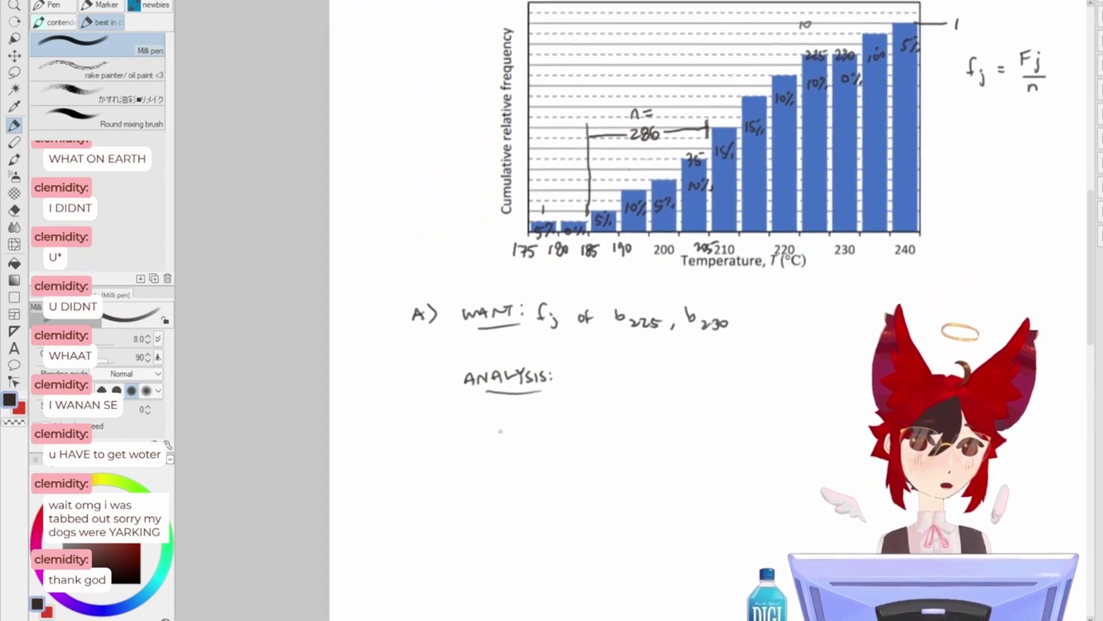
{"action": "left_click_drag", "start_coordinate": [472, 429], "coordinate": [450, 446]}
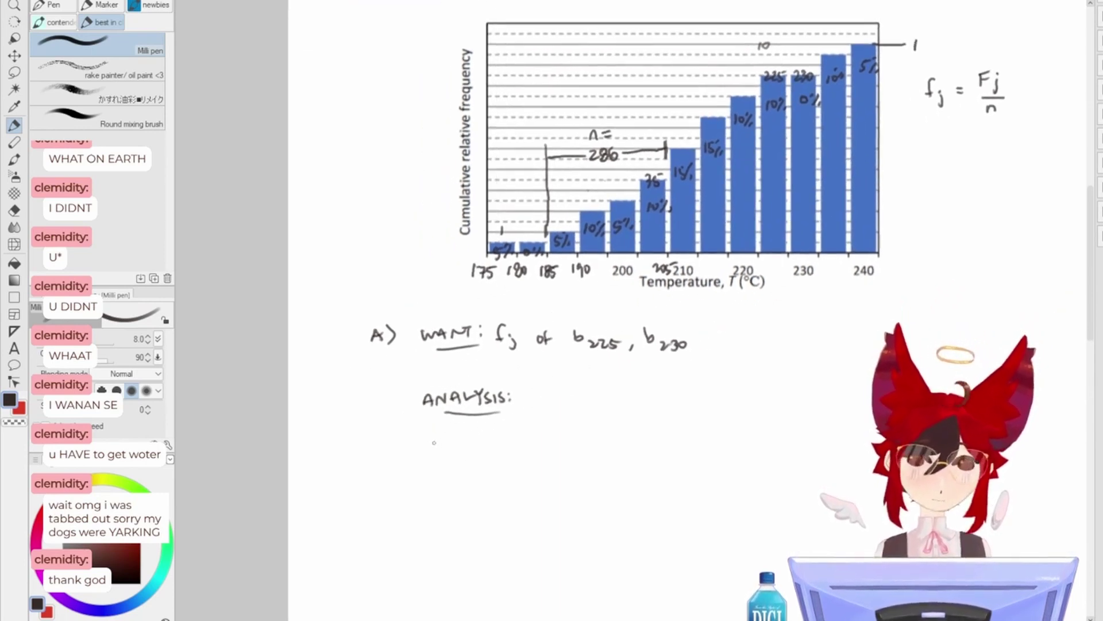
{"action": "left_click_drag", "start_coordinate": [545, 442], "coordinate": [484, 405]}
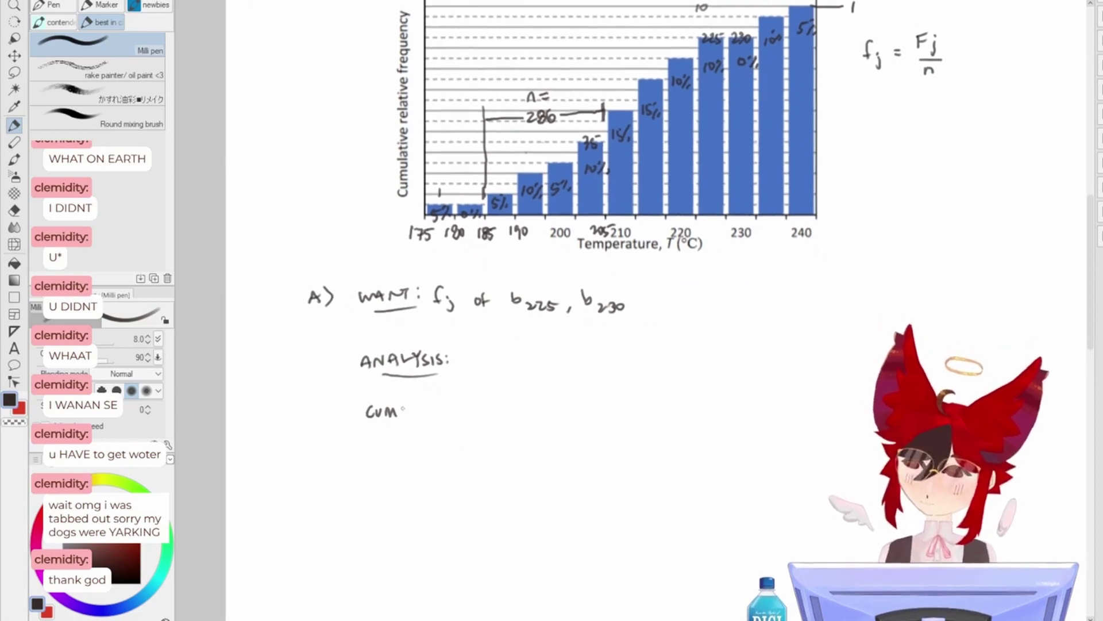
{"action": "left_click_drag", "start_coordinate": [401, 406], "coordinate": [411, 408]}
{"action": "left_click_drag", "start_coordinate": [414, 406], "coordinate": [430, 418]}
{"action": "mouse_move", "coordinate": [423, 414]}
{"action": "left_mouse_down"}
{"action": "mouse_move", "coordinate": [466, 423]}
{"action": "mouse_move", "coordinate": [441, 429]}
{"action": "left_mouse_up"}
{"action": "key", "text": "ctrl+z"}
{"action": "key", "text": "ctrl+z"}
{"action": "left_click", "coordinate": [426, 413]}
{"action": "left_click_drag", "start_coordinate": [435, 419], "coordinate": [444, 418]}
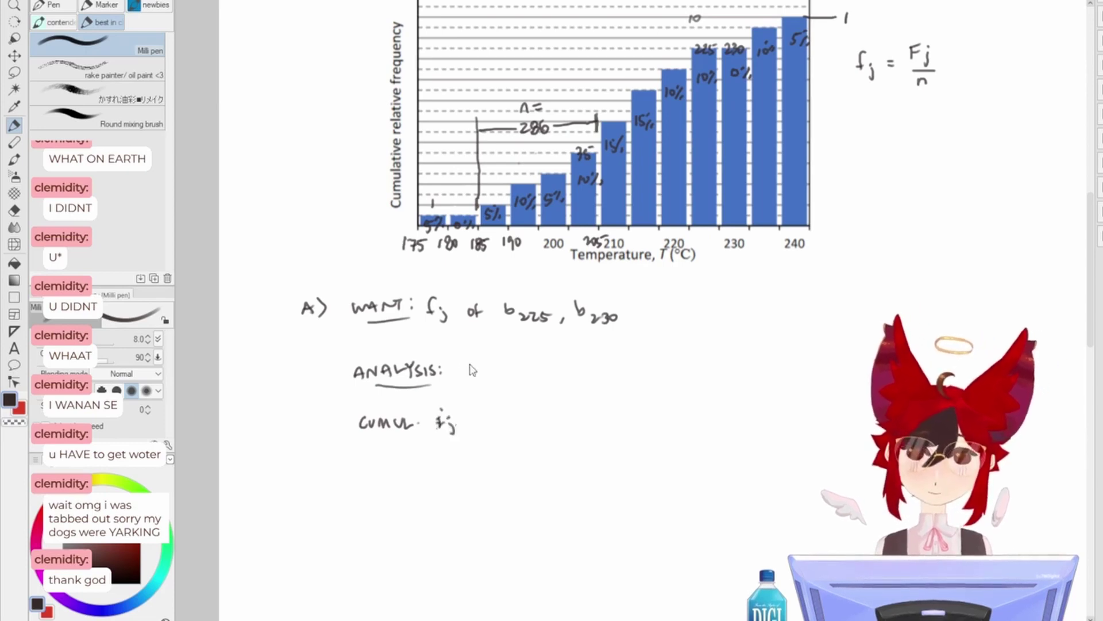
- Erase the poorly formed fj after "CUMUL." and rewrite it legibly
{"action": "scroll", "coordinate": [451, 349], "scroll_direction": "up", "scroll_amount": 2}
{"action": "left_click_drag", "start_coordinate": [450, 345], "coordinate": [536, 257]}
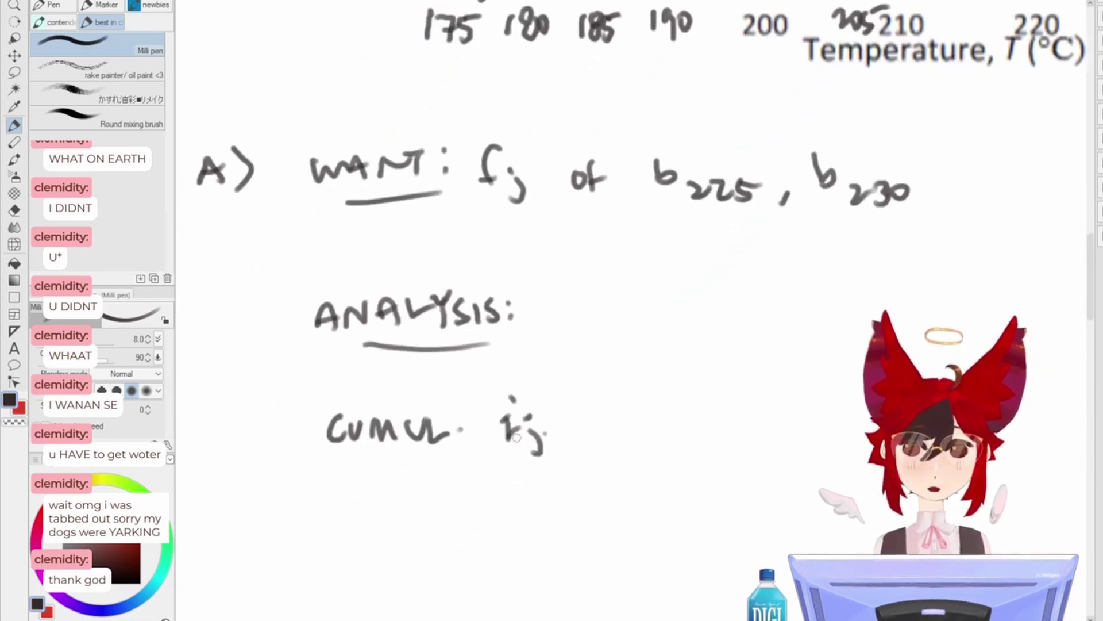
{"action": "key", "text": "e"}
{"action": "mouse_move", "coordinate": [516, 437]}
{"action": "left_mouse_down"}
{"action": "mouse_move", "coordinate": [545, 448]}
{"action": "mouse_move", "coordinate": [513, 398]}
{"action": "mouse_move", "coordinate": [505, 420]}
{"action": "mouse_move", "coordinate": [530, 420]}
{"action": "mouse_move", "coordinate": [521, 445]}
{"action": "left_mouse_up"}
{"action": "mouse_move", "coordinate": [513, 432]}
{"action": "left_mouse_down"}
{"action": "mouse_move", "coordinate": [533, 427]}
{"action": "mouse_move", "coordinate": [539, 453]}
{"action": "left_mouse_up"}
{"action": "left_click", "coordinate": [540, 429]}
- Add an arrow and the words "each bar" after "CUMUL. fj"
{"action": "mouse_move", "coordinate": [598, 427]}
{"action": "left_mouse_down"}
{"action": "mouse_move", "coordinate": [559, 432]}
{"action": "mouse_move", "coordinate": [590, 446]}
{"action": "left_mouse_up"}
{"action": "mouse_move", "coordinate": [554, 431]}
{"action": "left_mouse_down"}
{"action": "mouse_move", "coordinate": [600, 431]}
{"action": "mouse_move", "coordinate": [586, 441]}
{"action": "mouse_move", "coordinate": [707, 438]}
{"action": "left_mouse_up"}
{"action": "mouse_move", "coordinate": [721, 409]}
{"action": "left_mouse_down"}
{"action": "mouse_move", "coordinate": [789, 424]}
{"action": "mouse_move", "coordinate": [736, 444]}
{"action": "mouse_move", "coordinate": [757, 448]}
{"action": "left_mouse_up"}
{"action": "left_click_drag", "start_coordinate": [765, 436], "coordinate": [784, 433]}
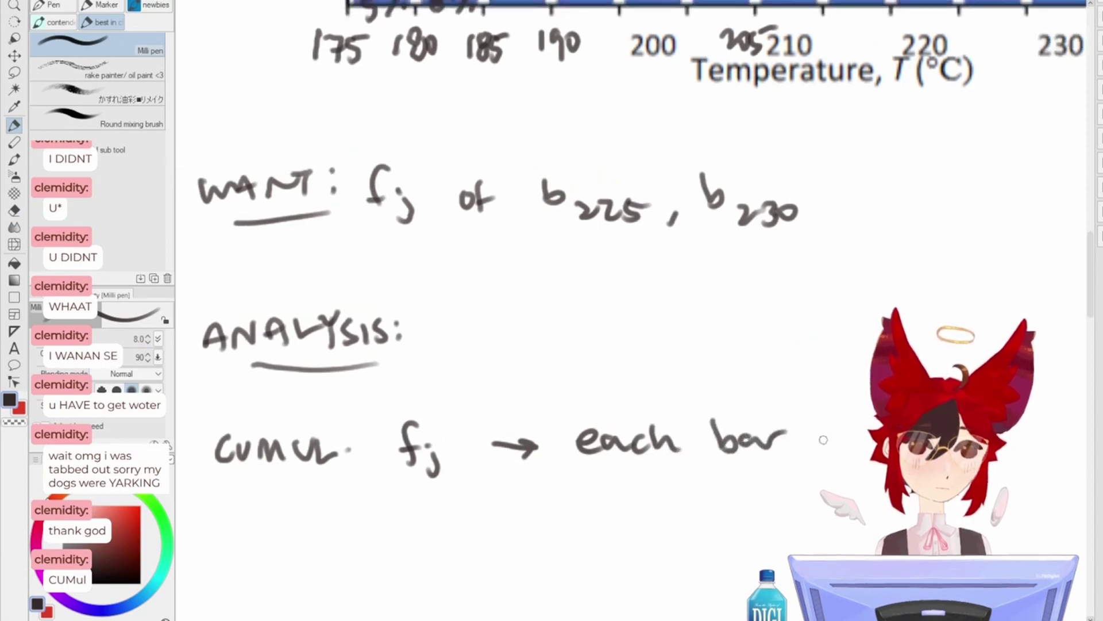
- Continue the cumulative frequency note after "each bar" with "is prev freq."
{"action": "left_click_drag", "start_coordinate": [851, 460], "coordinate": [706, 438]}
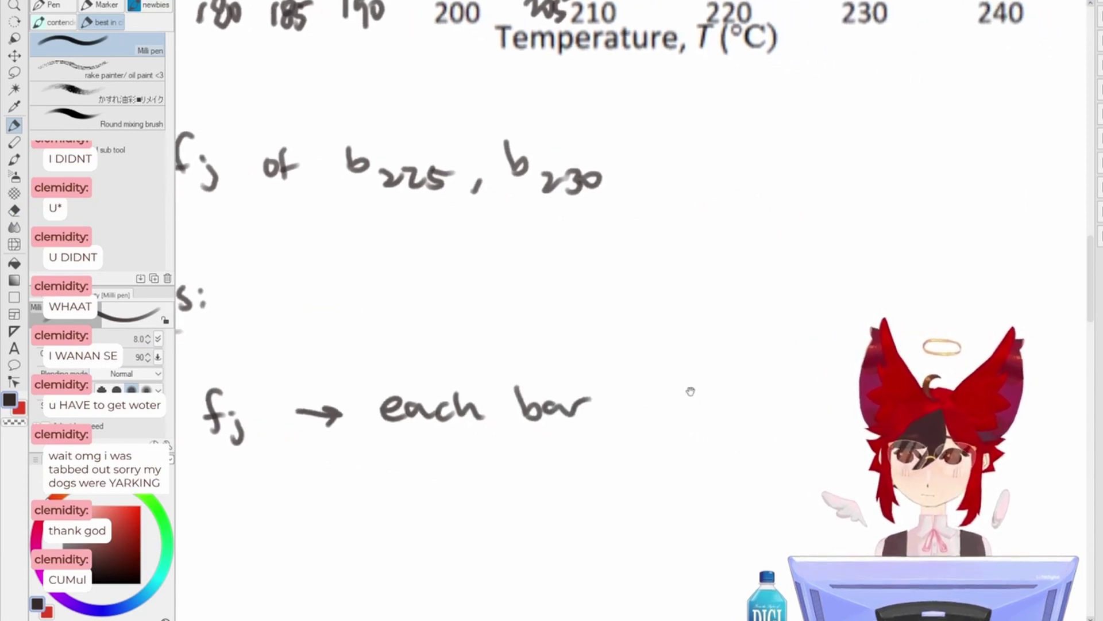
{"action": "mouse_move", "coordinate": [690, 391]}
{"action": "left_mouse_down"}
{"action": "mouse_move", "coordinate": [681, 404]}
{"action": "mouse_move", "coordinate": [623, 410]}
{"action": "left_mouse_up"}
{"action": "left_click_drag", "start_coordinate": [622, 418], "coordinate": [627, 434]}
{"action": "left_click_drag", "start_coordinate": [649, 419], "coordinate": [634, 434]}
{"action": "mouse_move", "coordinate": [671, 424]}
{"action": "left_mouse_down"}
{"action": "mouse_move", "coordinate": [678, 453]}
{"action": "mouse_move", "coordinate": [712, 428]}
{"action": "mouse_move", "coordinate": [742, 430]}
{"action": "mouse_move", "coordinate": [746, 416]}
{"action": "left_mouse_up"}
{"action": "mouse_move", "coordinate": [791, 435]}
{"action": "left_mouse_down"}
{"action": "mouse_move", "coordinate": [702, 404]}
{"action": "mouse_move", "coordinate": [711, 426]}
{"action": "left_mouse_up"}
{"action": "left_click_drag", "start_coordinate": [714, 421], "coordinate": [727, 421]}
{"action": "mouse_move", "coordinate": [731, 427]}
{"action": "left_mouse_down"}
{"action": "mouse_move", "coordinate": [752, 421]}
{"action": "mouse_move", "coordinate": [762, 451]}
{"action": "left_mouse_up"}
{"action": "left_click", "coordinate": [779, 436]}
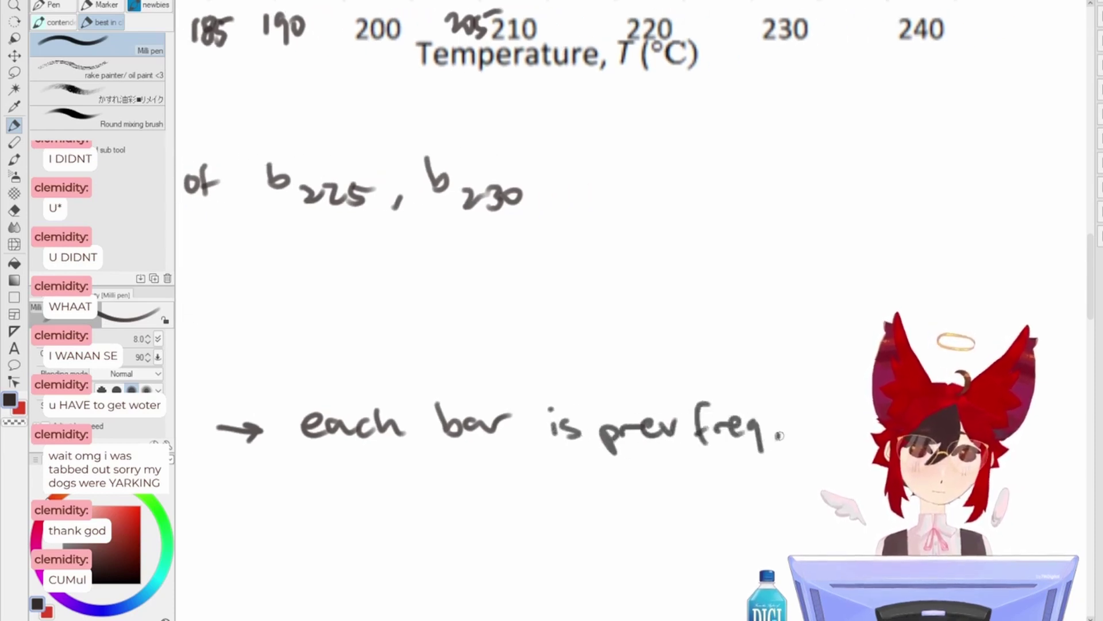
- Complete the cumulative frequency line with "+ current bin freq."
{"action": "left_click_drag", "start_coordinate": [836, 450], "coordinate": [812, 443]}
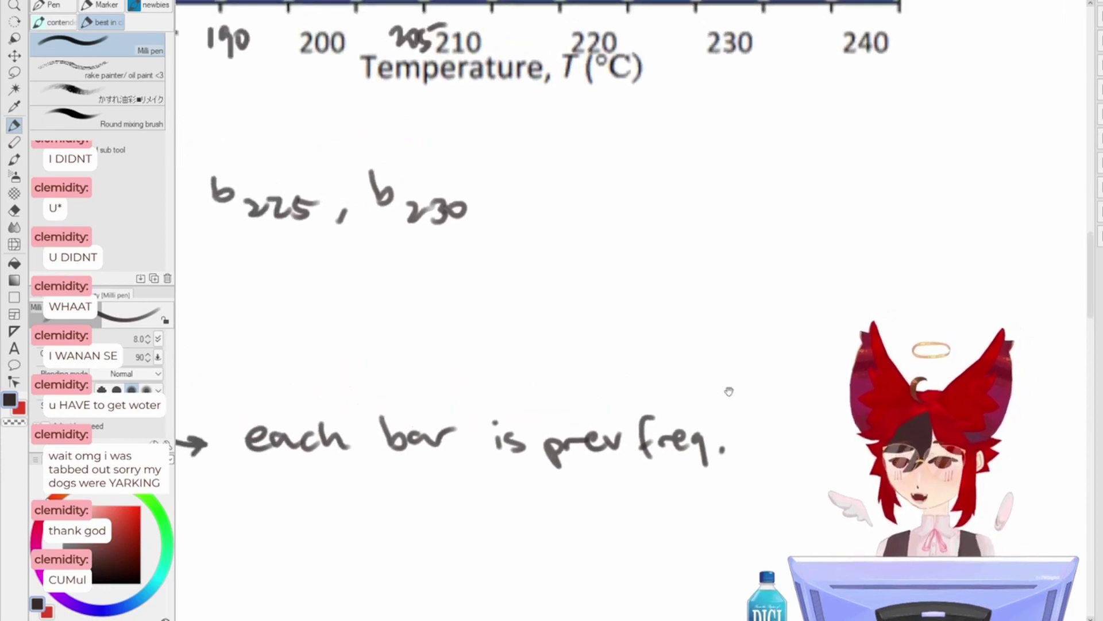
{"action": "left_click_drag", "start_coordinate": [729, 391], "coordinate": [708, 363]}
{"action": "mouse_move", "coordinate": [741, 406]}
{"action": "left_mouse_down"}
{"action": "mouse_move", "coordinate": [814, 407]}
{"action": "mouse_move", "coordinate": [811, 394]}
{"action": "mouse_move", "coordinate": [723, 428]}
{"action": "left_mouse_up"}
{"action": "mouse_move", "coordinate": [712, 418]}
{"action": "left_mouse_down"}
{"action": "mouse_move", "coordinate": [710, 445]}
{"action": "mouse_move", "coordinate": [770, 447]}
{"action": "left_mouse_up"}
{"action": "mouse_move", "coordinate": [775, 437]}
{"action": "left_mouse_down"}
{"action": "mouse_move", "coordinate": [810, 442]}
{"action": "mouse_move", "coordinate": [759, 440]}
{"action": "mouse_move", "coordinate": [802, 444]}
{"action": "mouse_move", "coordinate": [879, 443]}
{"action": "left_mouse_up"}
{"action": "key", "text": "ctrl+z"}
{"action": "key", "text": "ctrl+z"}
{"action": "key", "text": "ctrl+z"}
{"action": "left_click_drag", "start_coordinate": [901, 441], "coordinate": [778, 454]}
{"action": "left_click_drag", "start_coordinate": [750, 449], "coordinate": [777, 446]}
{"action": "mouse_move", "coordinate": [796, 428]}
{"action": "left_mouse_down"}
{"action": "mouse_move", "coordinate": [803, 453]}
{"action": "mouse_move", "coordinate": [849, 455]}
{"action": "mouse_move", "coordinate": [778, 449]}
{"action": "mouse_move", "coordinate": [789, 469]}
{"action": "mouse_move", "coordinate": [846, 454]}
{"action": "left_mouse_up"}
{"action": "left_click", "coordinate": [821, 431]}
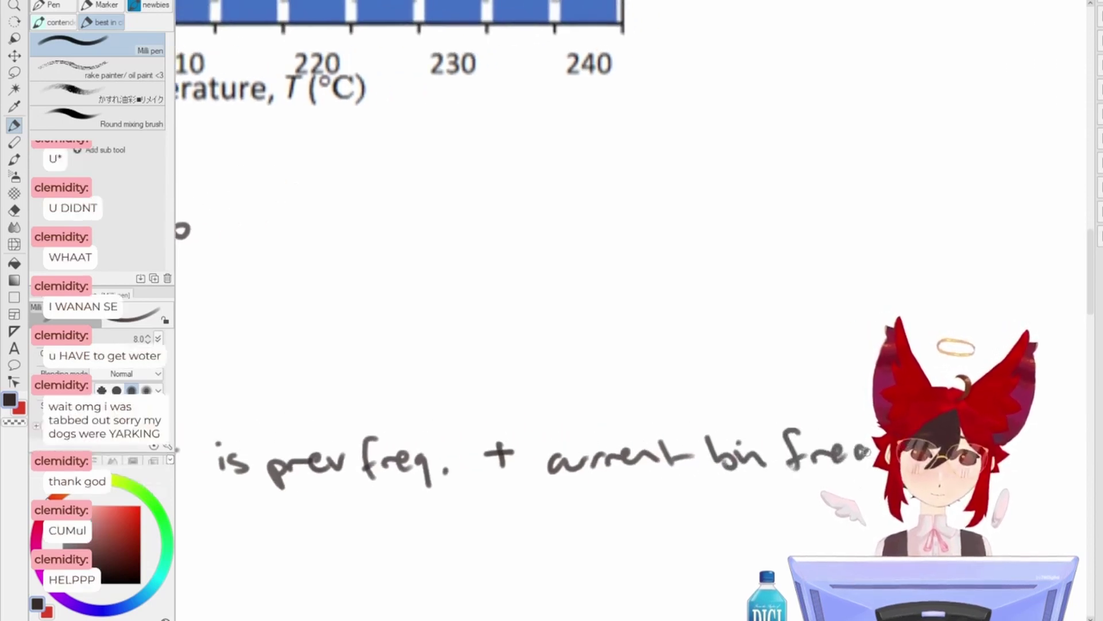
- Write "so bin 1 on the graph gives regular" on the line below the cumulative frequency note
{"action": "mouse_move", "coordinate": [495, 501]}
{"action": "left_mouse_down"}
{"action": "mouse_move", "coordinate": [662, 416]}
{"action": "mouse_move", "coordinate": [818, 428]}
{"action": "left_mouse_up"}
{"action": "left_click_drag", "start_coordinate": [474, 425], "coordinate": [463, 445]}
{"action": "left_click_drag", "start_coordinate": [484, 432], "coordinate": [538, 444]}
{"action": "mouse_move", "coordinate": [546, 428]}
{"action": "left_mouse_down"}
{"action": "mouse_move", "coordinate": [548, 444]}
{"action": "mouse_move", "coordinate": [595, 449]}
{"action": "mouse_move", "coordinate": [653, 432]}
{"action": "left_mouse_up"}
{"action": "left_click", "coordinate": [549, 415]}
{"action": "mouse_move", "coordinate": [658, 430]}
{"action": "left_mouse_down"}
{"action": "mouse_move", "coordinate": [679, 443]}
{"action": "mouse_move", "coordinate": [704, 440]}
{"action": "left_mouse_up"}
{"action": "left_click_drag", "start_coordinate": [689, 430], "coordinate": [748, 437]}
{"action": "mouse_move", "coordinate": [773, 422]}
{"action": "left_mouse_down"}
{"action": "mouse_move", "coordinate": [780, 437]}
{"action": "mouse_move", "coordinate": [770, 449]}
{"action": "left_mouse_up"}
{"action": "mouse_move", "coordinate": [783, 428]}
{"action": "left_mouse_down"}
{"action": "mouse_move", "coordinate": [821, 427]}
{"action": "mouse_move", "coordinate": [839, 449]}
{"action": "left_mouse_up"}
{"action": "left_click_drag", "start_coordinate": [844, 411], "coordinate": [865, 441]}
{"action": "mouse_move", "coordinate": [896, 450]}
{"action": "left_mouse_down"}
{"action": "mouse_move", "coordinate": [732, 458]}
{"action": "mouse_move", "coordinate": [765, 446]}
{"action": "left_mouse_up"}
{"action": "left_click", "coordinate": [754, 429]}
{"action": "left_click_drag", "start_coordinate": [770, 437], "coordinate": [803, 447]}
{"action": "mouse_move", "coordinate": [816, 429]}
{"action": "left_mouse_down"}
{"action": "mouse_move", "coordinate": [807, 451]}
{"action": "mouse_move", "coordinate": [697, 477]}
{"action": "mouse_move", "coordinate": [742, 467]}
{"action": "mouse_move", "coordinate": [747, 493]}
{"action": "mouse_move", "coordinate": [826, 454]}
{"action": "left_mouse_up"}
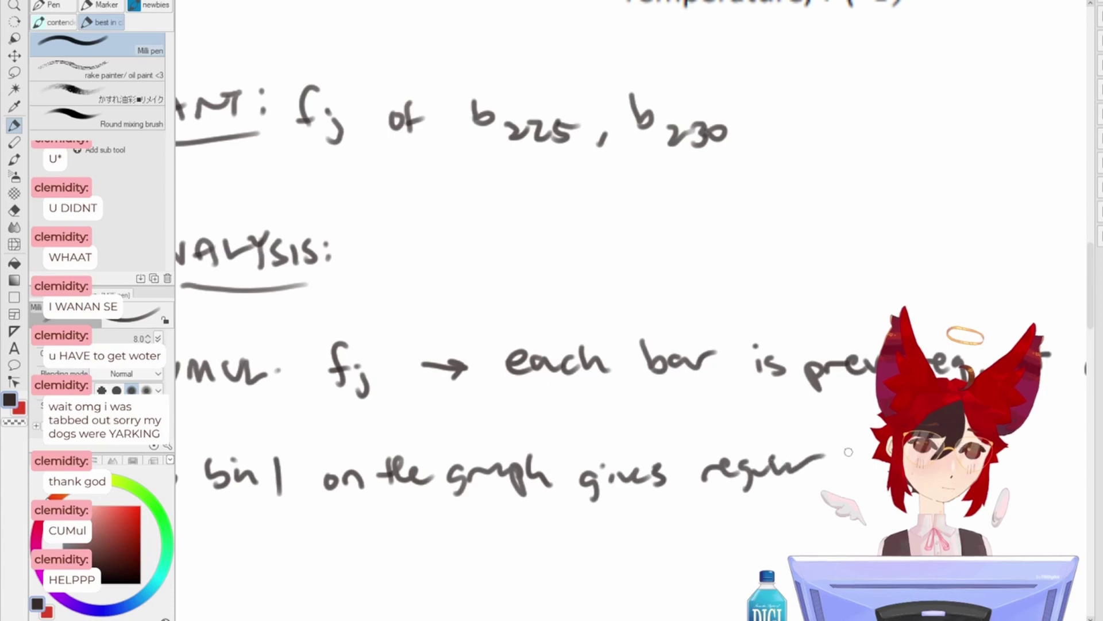
- Replace "regular" with "relative freq fj" at the end of the bin 1 line
{"action": "mouse_move", "coordinate": [897, 454]}
{"action": "left_mouse_down"}
{"action": "mouse_move", "coordinate": [752, 454]}
{"action": "mouse_move", "coordinate": [796, 482]}
{"action": "left_mouse_up"}
{"action": "mouse_move", "coordinate": [787, 465]}
{"action": "left_mouse_down"}
{"action": "mouse_move", "coordinate": [811, 460]}
{"action": "mouse_move", "coordinate": [590, 453]}
{"action": "mouse_move", "coordinate": [741, 469]}
{"action": "mouse_move", "coordinate": [756, 488]}
{"action": "left_mouse_up"}
{"action": "key", "text": "e"}
{"action": "key", "text": "p"}
{"action": "key", "text": "e"}
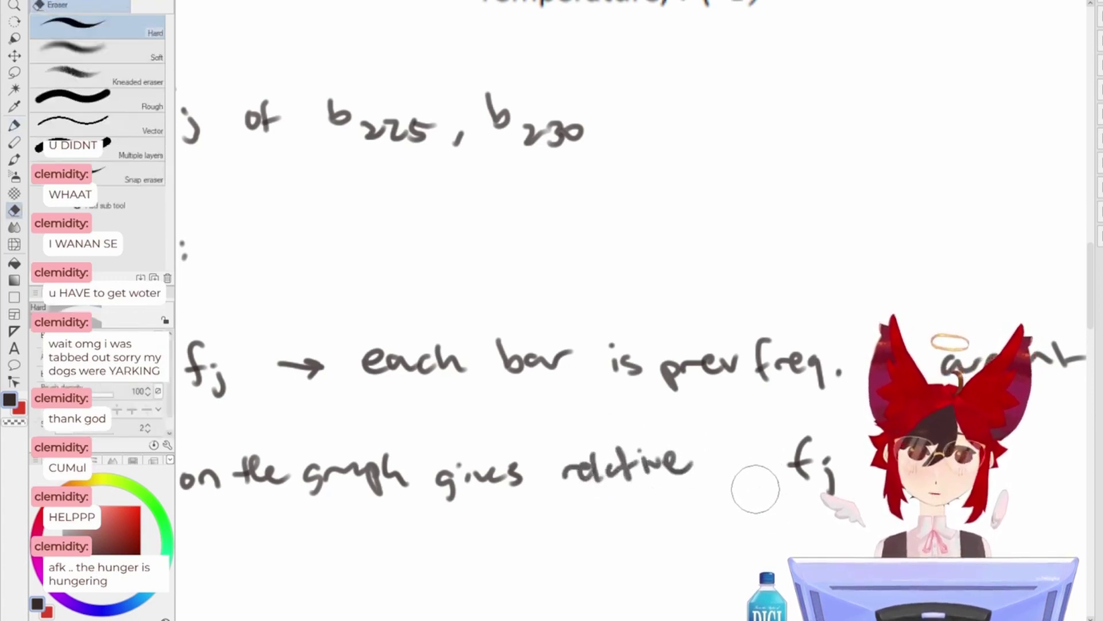
{"action": "key", "text": "p"}
{"action": "left_click_drag", "start_coordinate": [729, 436], "coordinate": [721, 480]}
{"action": "mouse_move", "coordinate": [715, 466]}
{"action": "left_mouse_down"}
{"action": "mouse_move", "coordinate": [764, 466]}
{"action": "mouse_move", "coordinate": [768, 494]}
{"action": "left_mouse_up"}
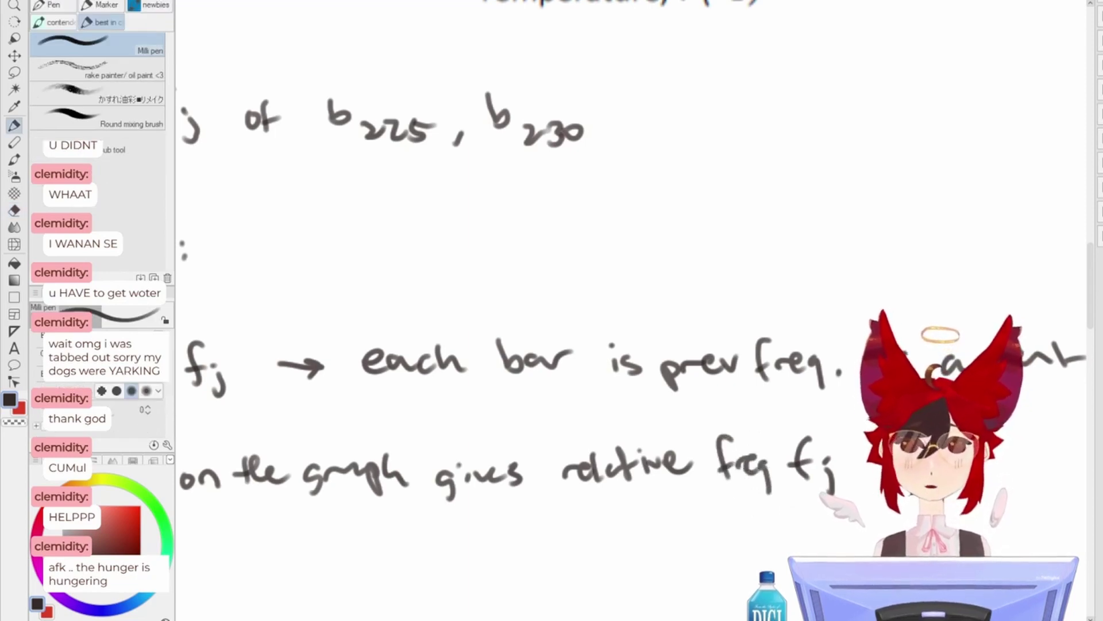
- Clean up the "freq fj" lettering in the bin 1 line and undo the extra strokes after it
{"action": "mouse_move", "coordinate": [726, 395]}
{"action": "left_mouse_down"}
{"action": "mouse_move", "coordinate": [653, 352]}
{"action": "mouse_move", "coordinate": [610, 395]}
{"action": "left_mouse_up"}
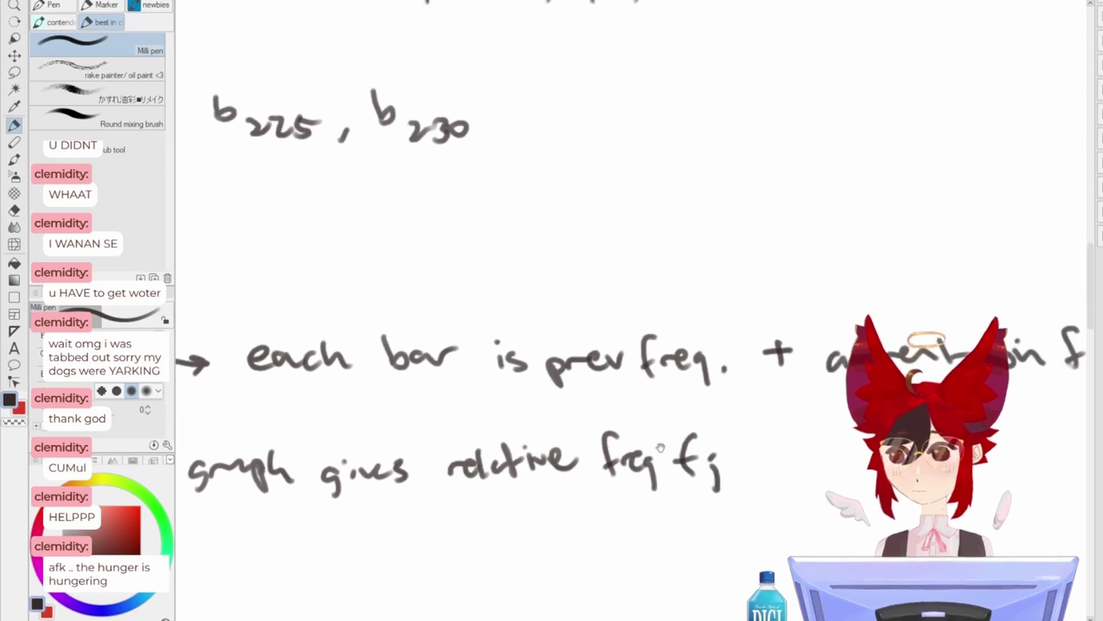
{"action": "key", "text": "e"}
{"action": "mouse_move", "coordinate": [639, 485]}
{"action": "left_mouse_down"}
{"action": "mouse_move", "coordinate": [649, 471]}
{"action": "mouse_move", "coordinate": [636, 453]}
{"action": "mouse_move", "coordinate": [661, 433]}
{"action": "mouse_move", "coordinate": [714, 465]}
{"action": "mouse_move", "coordinate": [637, 476]}
{"action": "left_mouse_up"}
{"action": "key", "text": "p"}
{"action": "mouse_move", "coordinate": [632, 432]}
{"action": "left_mouse_down"}
{"action": "mouse_move", "coordinate": [620, 439]}
{"action": "mouse_move", "coordinate": [678, 488]}
{"action": "mouse_move", "coordinate": [711, 454]}
{"action": "mouse_move", "coordinate": [716, 477]}
{"action": "left_mouse_up"}
{"action": "left_click_drag", "start_coordinate": [710, 466], "coordinate": [732, 461]}
{"action": "mouse_move", "coordinate": [747, 460]}
{"action": "left_mouse_down"}
{"action": "mouse_move", "coordinate": [740, 485]}
{"action": "mouse_move", "coordinate": [732, 477]}
{"action": "left_mouse_up"}
{"action": "left_click", "coordinate": [740, 454]}
{"action": "key", "text": "ctrl+z"}
{"action": "key", "text": "ctrl+z"}
{"action": "key", "text": "ctrl+z"}
- Draw an arrow after "relative freq fj" and write 5% as the bin 1 value
{"action": "left_click_drag", "start_coordinate": [808, 475], "coordinate": [909, 370]}
{"action": "left_click_drag", "start_coordinate": [795, 416], "coordinate": [875, 431]}
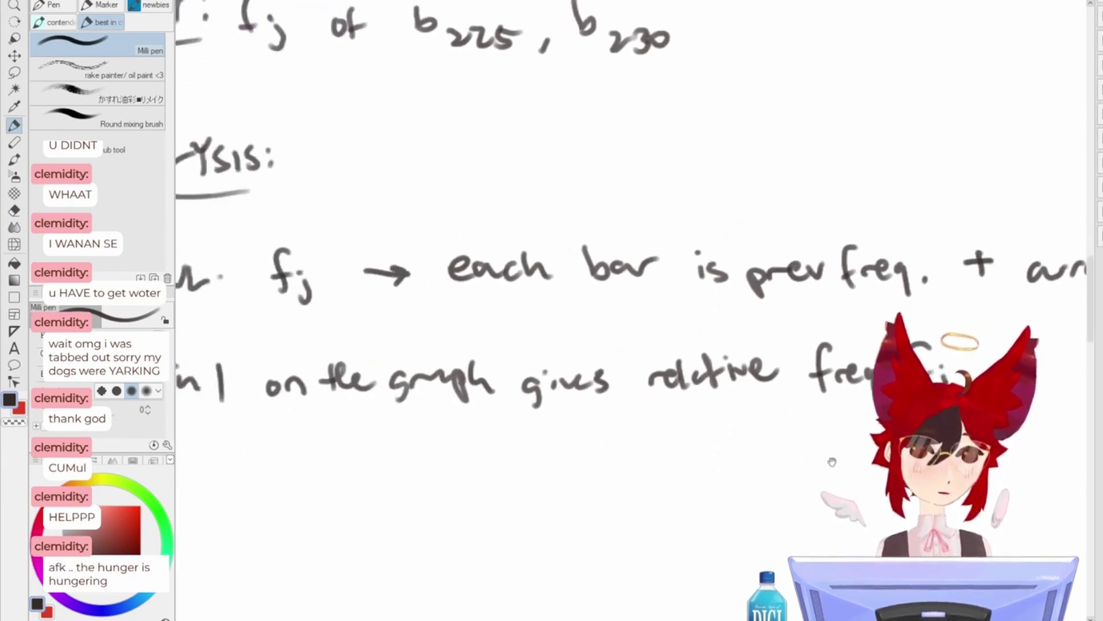
{"action": "left_click_drag", "start_coordinate": [832, 460], "coordinate": [843, 460]}
{"action": "left_click_drag", "start_coordinate": [746, 461], "coordinate": [753, 466]}
{"action": "left_click_drag", "start_coordinate": [803, 430], "coordinate": [527, 532]}
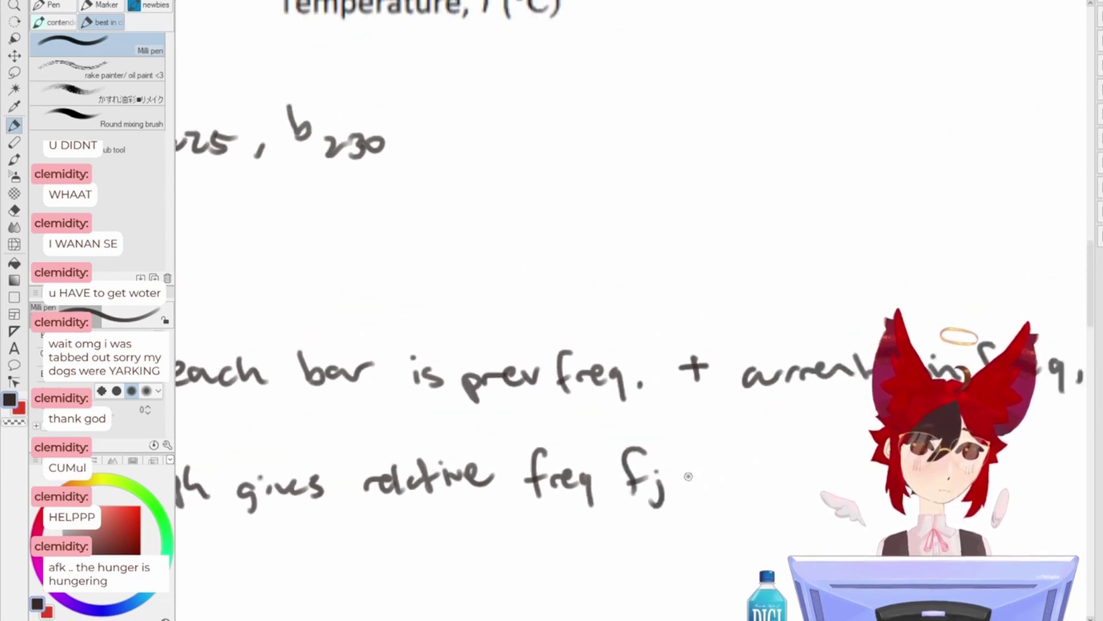
{"action": "left_click_drag", "start_coordinate": [688, 475], "coordinate": [744, 470]}
{"action": "mouse_move", "coordinate": [731, 463]}
{"action": "left_mouse_down"}
{"action": "mouse_move", "coordinate": [743, 471]}
{"action": "mouse_move", "coordinate": [730, 485]}
{"action": "mouse_move", "coordinate": [753, 483]}
{"action": "left_mouse_up"}
{"action": "key", "text": "ctrl+z"}
{"action": "key", "text": "ctrl+z"}
{"action": "key", "text": "ctrl+z"}
{"action": "mouse_move", "coordinate": [742, 493]}
{"action": "left_mouse_down"}
{"action": "mouse_move", "coordinate": [777, 492]}
{"action": "mouse_move", "coordinate": [792, 468]}
{"action": "left_mouse_up"}
{"action": "left_click", "coordinate": [807, 464]}
{"action": "left_click_drag", "start_coordinate": [821, 466], "coordinate": [809, 495]}
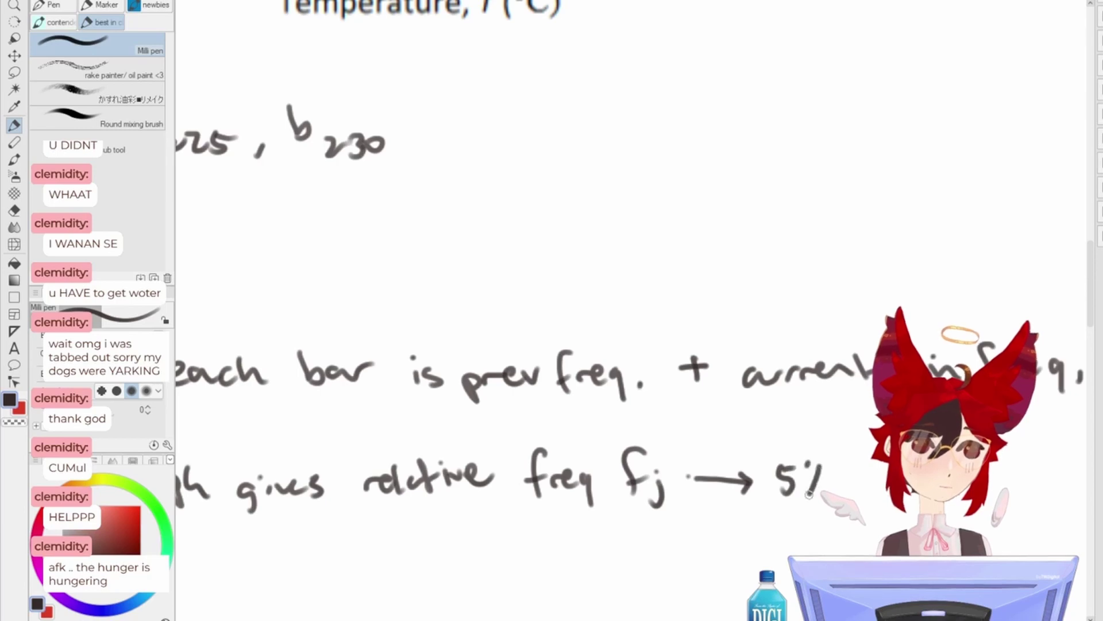
- Write "change from bin to bin = relative freq" with a smiley as the last line of part A's analysis
{"action": "mouse_move", "coordinate": [475, 553]}
{"action": "left_mouse_down"}
{"action": "mouse_move", "coordinate": [576, 515]}
{"action": "mouse_move", "coordinate": [827, 486]}
{"action": "left_mouse_up"}
{"action": "left_click_drag", "start_coordinate": [635, 468], "coordinate": [719, 459]}
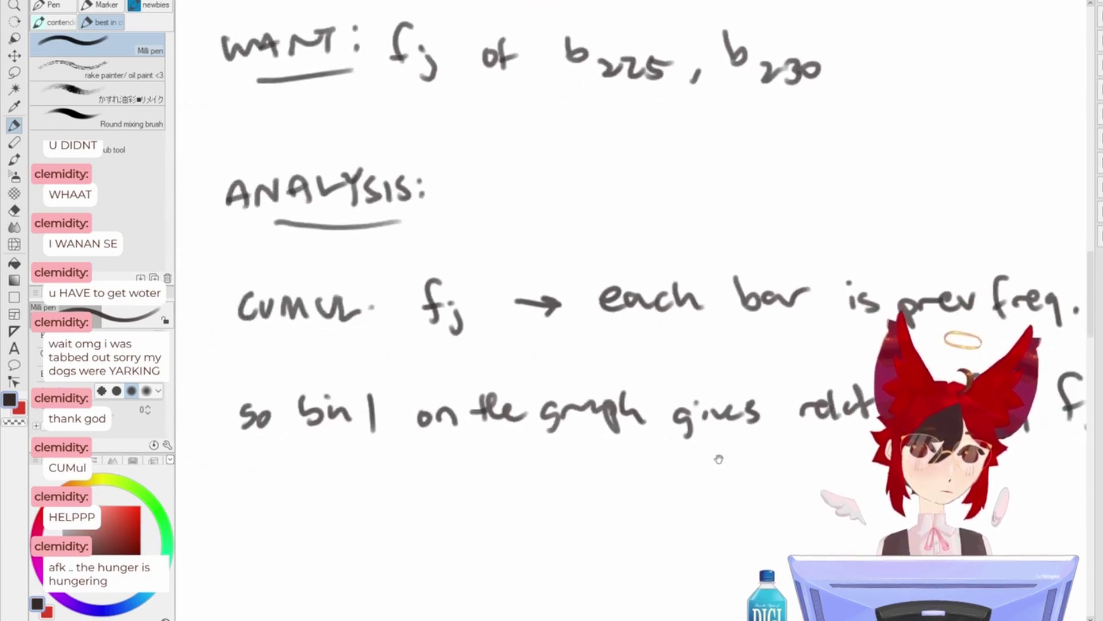
{"action": "left_click_drag", "start_coordinate": [277, 487], "coordinate": [272, 492]}
{"action": "left_click_drag", "start_coordinate": [268, 497], "coordinate": [332, 511]}
{"action": "left_click_drag", "start_coordinate": [336, 499], "coordinate": [359, 528]}
{"action": "left_click_drag", "start_coordinate": [373, 506], "coordinate": [529, 512]}
{"action": "left_click", "coordinate": [492, 489]}
{"action": "key", "text": "ctrl+z"}
{"action": "key", "text": "ctrl+z"}
{"action": "key", "text": "ctrl+z"}
{"action": "key", "text": "ctrl+z"}
{"action": "key", "text": "ctrl+z"}
{"action": "mouse_move", "coordinate": [443, 478]}
{"action": "left_mouse_down"}
{"action": "mouse_move", "coordinate": [430, 520]}
{"action": "mouse_move", "coordinate": [447, 498]}
{"action": "left_mouse_up"}
{"action": "mouse_move", "coordinate": [450, 510]}
{"action": "left_mouse_down"}
{"action": "mouse_move", "coordinate": [473, 498]}
{"action": "mouse_move", "coordinate": [568, 514]}
{"action": "left_mouse_up"}
{"action": "mouse_move", "coordinate": [574, 503]}
{"action": "left_mouse_down"}
{"action": "mouse_move", "coordinate": [615, 520]}
{"action": "mouse_move", "coordinate": [627, 500]}
{"action": "left_mouse_up"}
{"action": "left_click_drag", "start_coordinate": [632, 501], "coordinate": [677, 517]}
{"action": "mouse_move", "coordinate": [681, 499]}
{"action": "left_mouse_down"}
{"action": "mouse_move", "coordinate": [683, 517]}
{"action": "mouse_move", "coordinate": [772, 499]}
{"action": "left_mouse_up"}
{"action": "mouse_move", "coordinate": [745, 511]}
{"action": "left_mouse_down"}
{"action": "mouse_move", "coordinate": [770, 510]}
{"action": "mouse_move", "coordinate": [701, 472]}
{"action": "mouse_move", "coordinate": [770, 478]}
{"action": "mouse_move", "coordinate": [796, 454]}
{"action": "mouse_move", "coordinate": [845, 475]}
{"action": "left_mouse_up"}
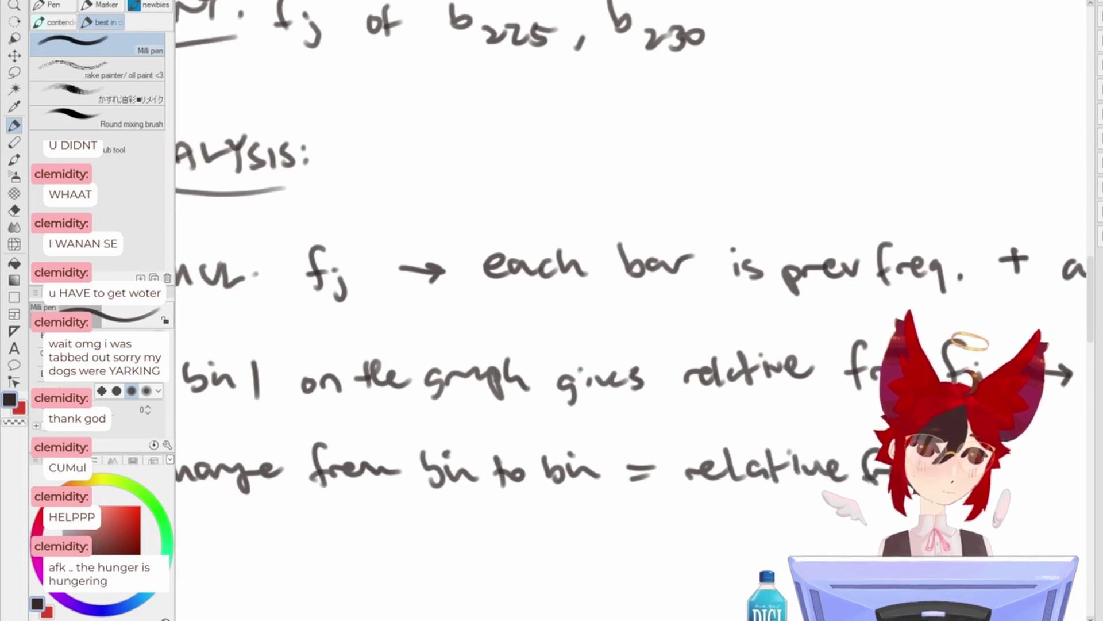
- Start part B below part A with "B) WANT: n, sample size", underlining WANT
{"action": "scroll", "coordinate": [1031, 456], "scroll_direction": "down", "scroll_amount": 4}
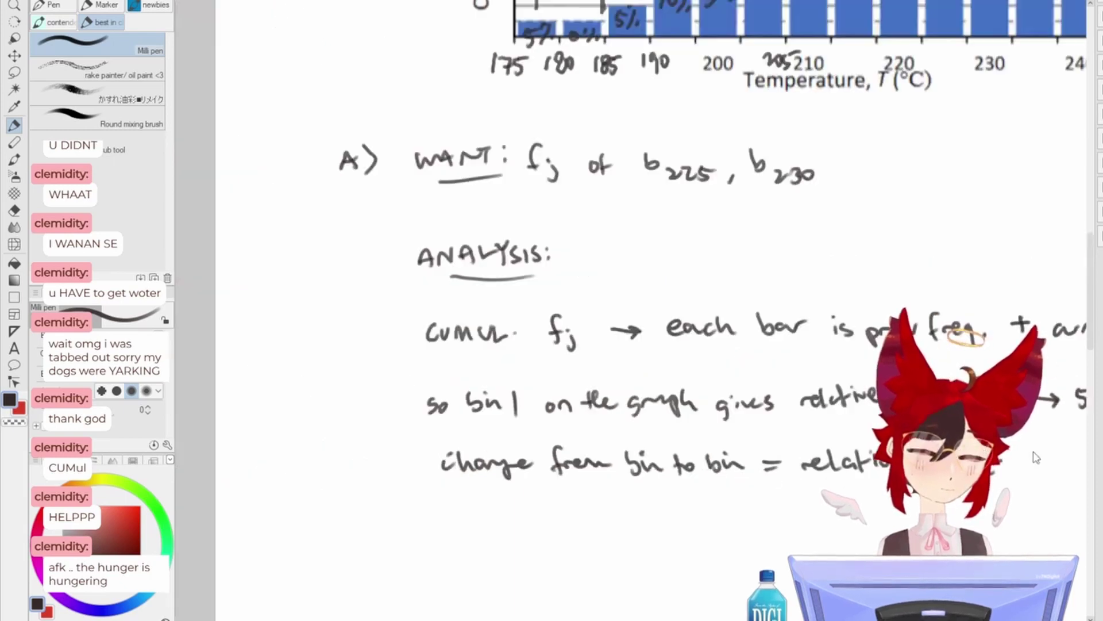
{"action": "left_click_drag", "start_coordinate": [836, 321], "coordinate": [745, 331]}
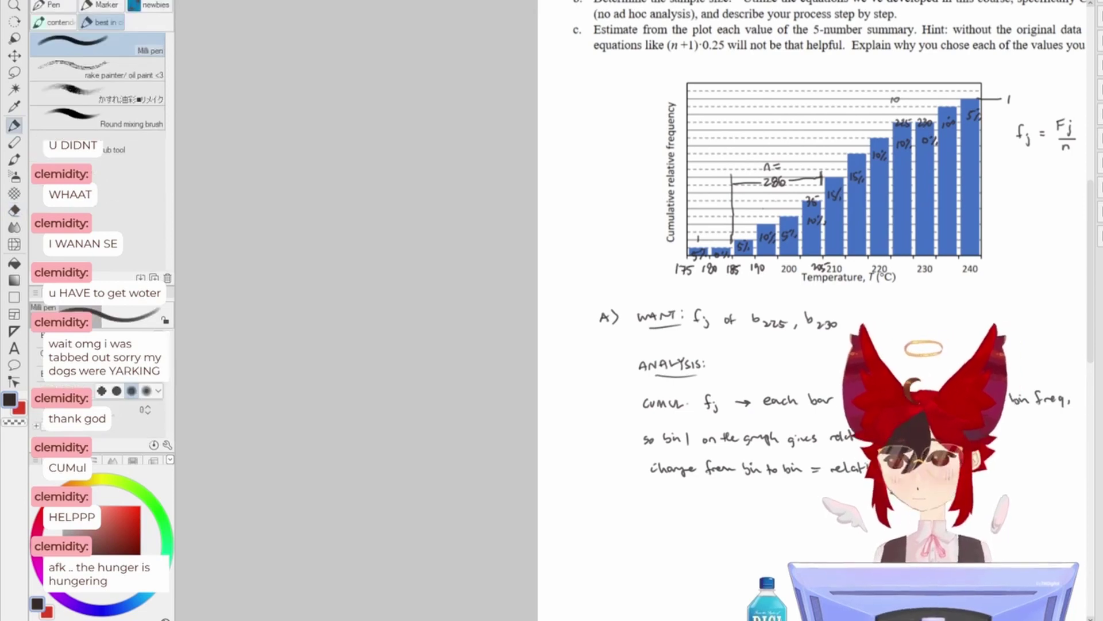
{"action": "left_click_drag", "start_coordinate": [1064, 407], "coordinate": [801, 433]}
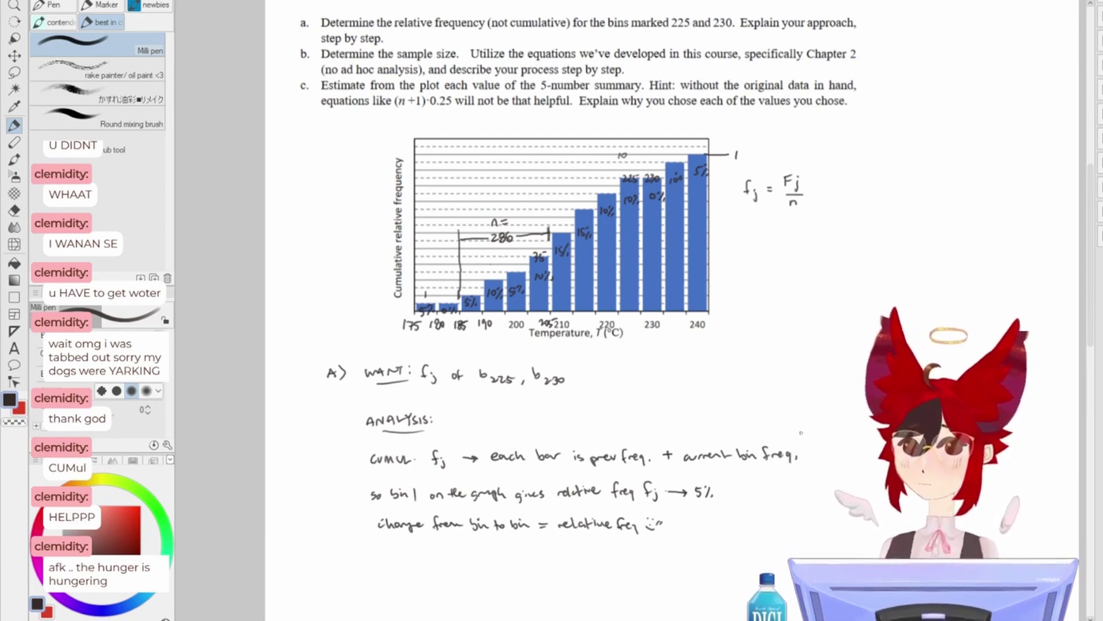
{"action": "scroll", "coordinate": [801, 432], "scroll_direction": "up", "scroll_amount": 1}
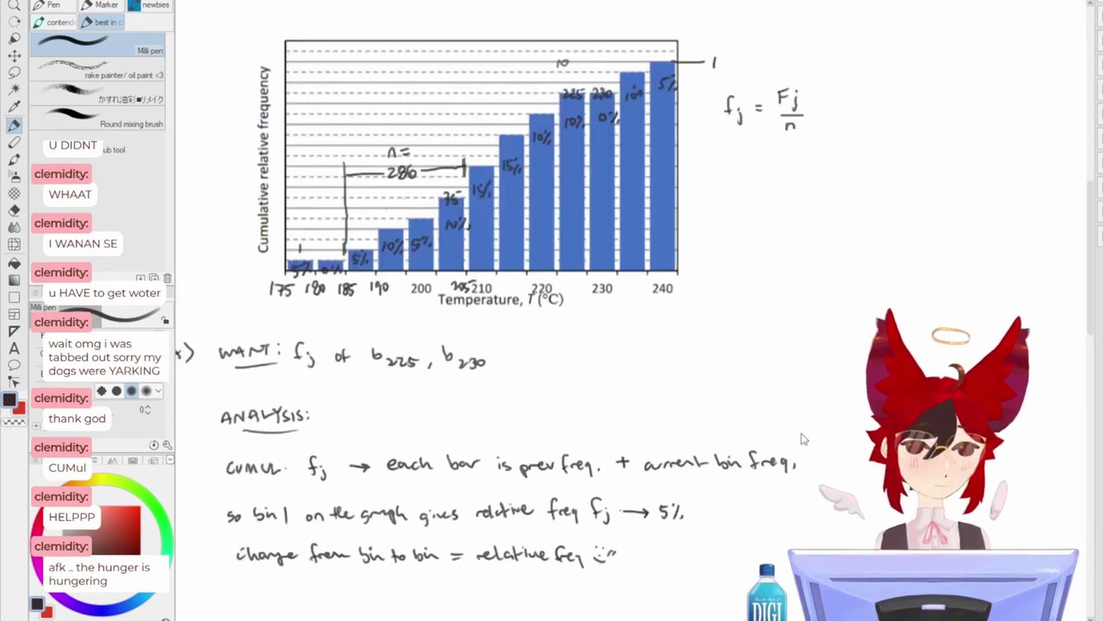
{"action": "left_click_drag", "start_coordinate": [358, 516], "coordinate": [736, 378]}
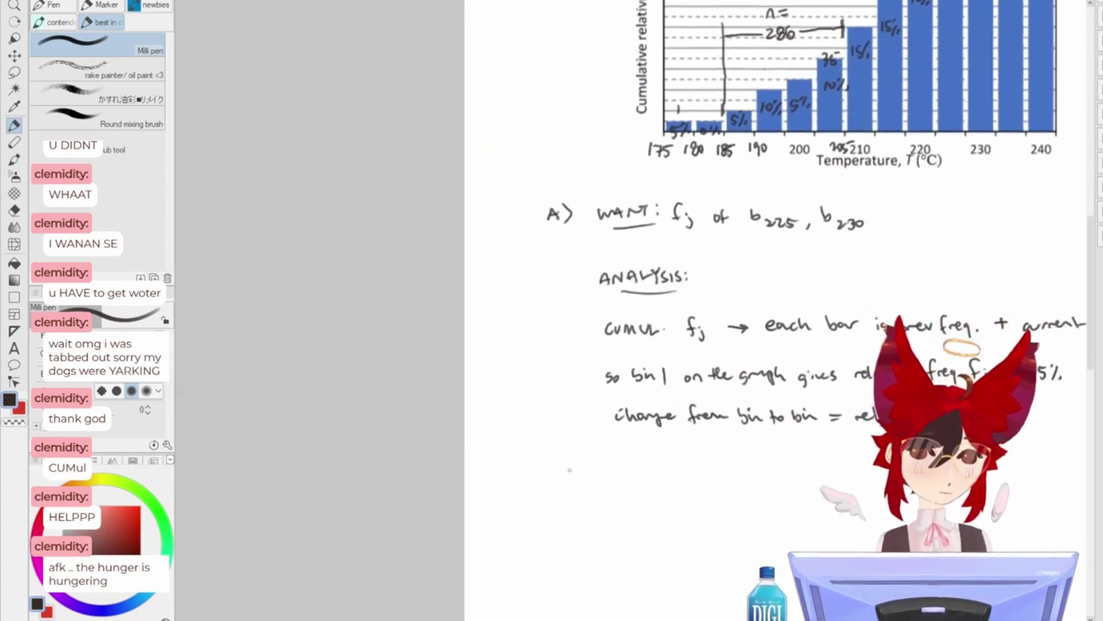
{"action": "left_click_drag", "start_coordinate": [569, 464], "coordinate": [570, 477]}
{"action": "mouse_move", "coordinate": [569, 464]}
{"action": "left_mouse_down"}
{"action": "mouse_move", "coordinate": [586, 480]}
{"action": "mouse_move", "coordinate": [642, 465]}
{"action": "left_mouse_up"}
{"action": "mouse_move", "coordinate": [643, 478]}
{"action": "left_mouse_down"}
{"action": "mouse_move", "coordinate": [710, 457]}
{"action": "mouse_move", "coordinate": [699, 491]}
{"action": "mouse_move", "coordinate": [682, 491]}
{"action": "mouse_move", "coordinate": [784, 478]}
{"action": "left_mouse_up"}
{"action": "left_click", "coordinate": [683, 473]}
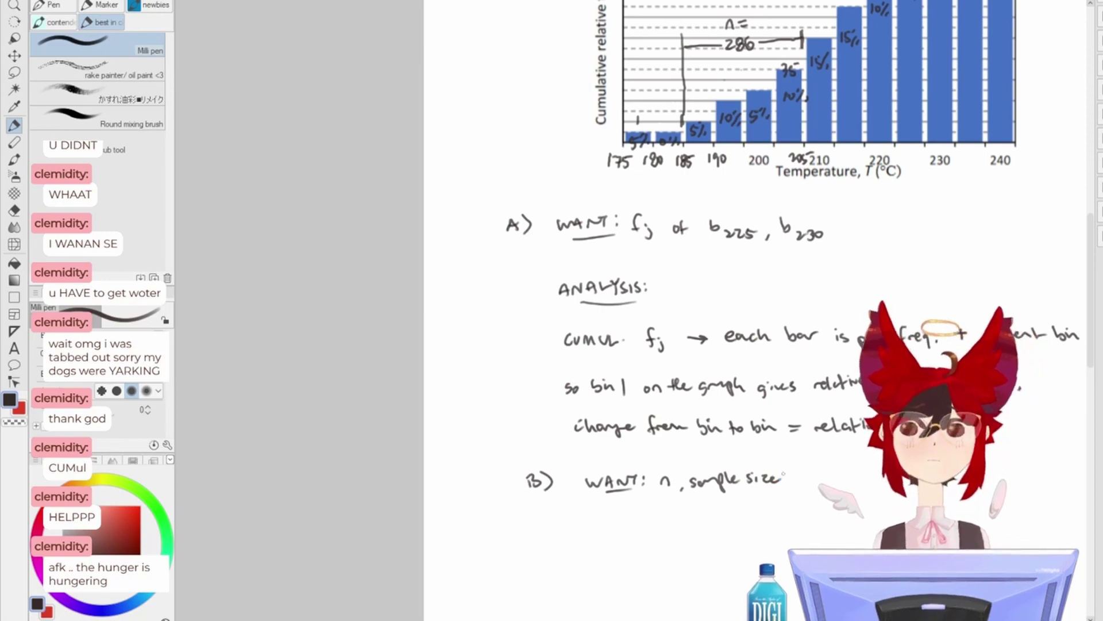
- Write an underlined "ANALYSIS:" heading beneath the part B WANT line
{"action": "mouse_move", "coordinate": [805, 421]}
{"action": "left_mouse_down"}
{"action": "mouse_move", "coordinate": [557, 522]}
{"action": "mouse_move", "coordinate": [689, 426]}
{"action": "left_mouse_up"}
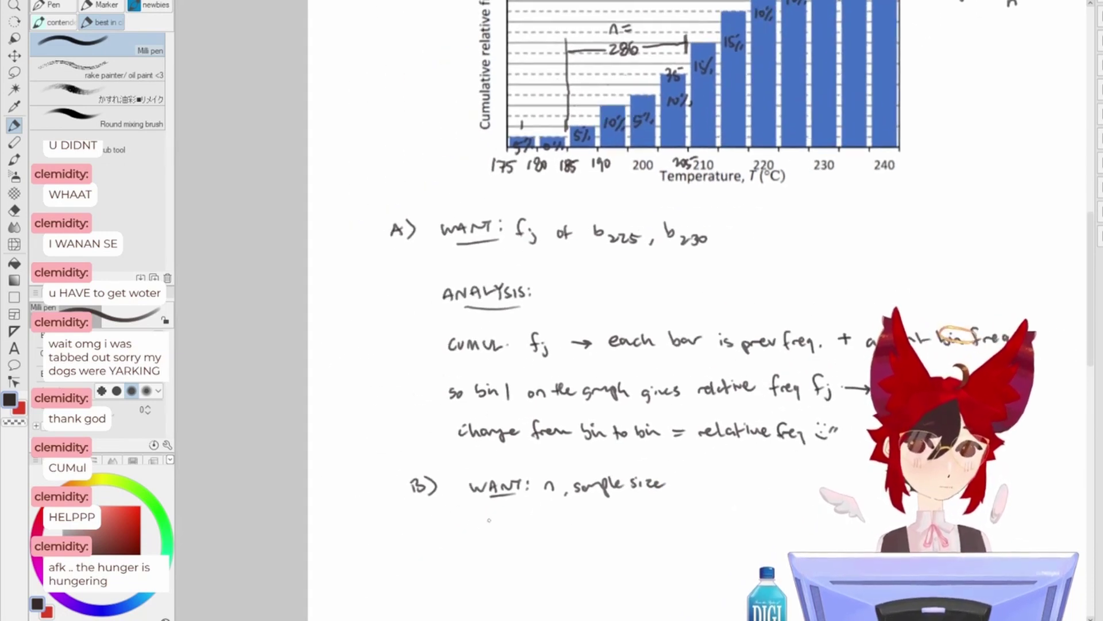
{"action": "left_click_drag", "start_coordinate": [463, 533], "coordinate": [502, 525]}
{"action": "left_click_drag", "start_coordinate": [503, 525], "coordinate": [531, 535]}
{"action": "mouse_move", "coordinate": [533, 528]}
{"action": "left_mouse_down"}
{"action": "mouse_move", "coordinate": [529, 548]}
{"action": "mouse_move", "coordinate": [558, 547]}
{"action": "left_mouse_up"}
{"action": "left_click", "coordinate": [553, 527]}
{"action": "left_click", "coordinate": [553, 536]}
- Write fj = Fn/n under part B's analysis and rearrange it below as n = Fn/fj
{"action": "mouse_move", "coordinate": [702, 485]}
{"action": "left_mouse_down"}
{"action": "mouse_move", "coordinate": [667, 552]}
{"action": "mouse_move", "coordinate": [700, 393]}
{"action": "left_mouse_up"}
{"action": "left_click_drag", "start_coordinate": [499, 486], "coordinate": [494, 506]}
{"action": "mouse_move", "coordinate": [508, 499]}
{"action": "left_mouse_down"}
{"action": "mouse_move", "coordinate": [508, 516]}
{"action": "mouse_move", "coordinate": [540, 495]}
{"action": "left_mouse_up"}
{"action": "left_click_drag", "start_coordinate": [529, 501], "coordinate": [568, 479]}
{"action": "left_click_drag", "start_coordinate": [555, 489], "coordinate": [575, 497]}
{"action": "left_click_drag", "start_coordinate": [555, 503], "coordinate": [579, 500]}
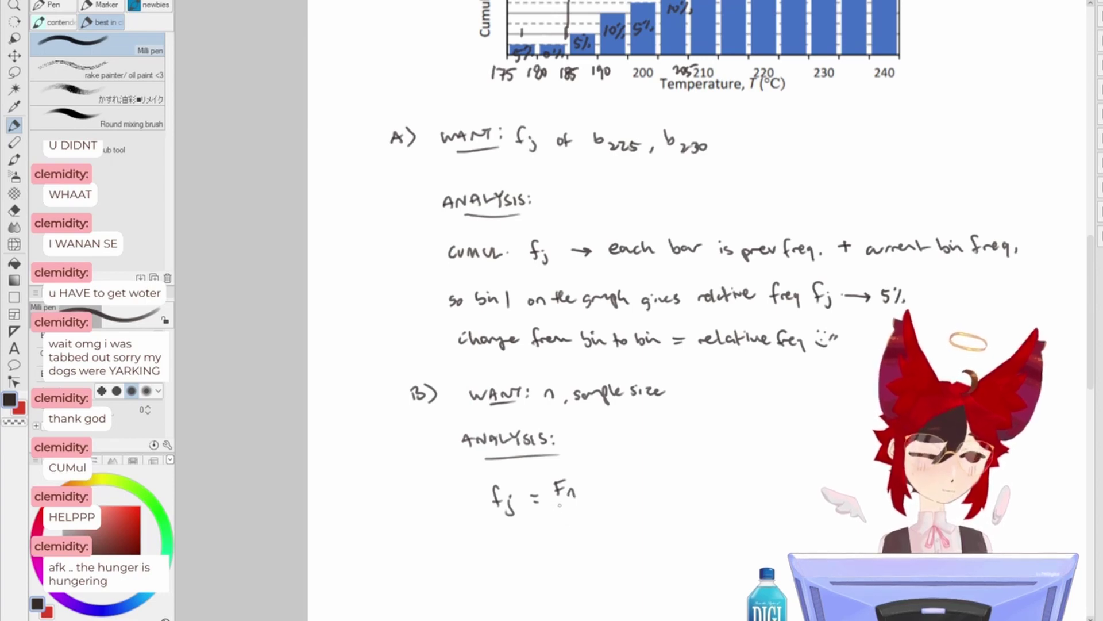
{"action": "mouse_move", "coordinate": [562, 517]}
{"action": "left_mouse_down"}
{"action": "mouse_move", "coordinate": [641, 483]}
{"action": "mouse_move", "coordinate": [543, 530]}
{"action": "mouse_move", "coordinate": [612, 512]}
{"action": "left_mouse_up"}
{"action": "key", "text": "ctrl+z"}
{"action": "mouse_move", "coordinate": [613, 522]}
{"action": "left_mouse_down"}
{"action": "mouse_move", "coordinate": [631, 522]}
{"action": "mouse_move", "coordinate": [612, 546]}
{"action": "mouse_move", "coordinate": [618, 538]}
{"action": "left_mouse_up"}
{"action": "left_click_drag", "start_coordinate": [625, 541], "coordinate": [619, 551]}
{"action": "left_click", "coordinate": [624, 536]}
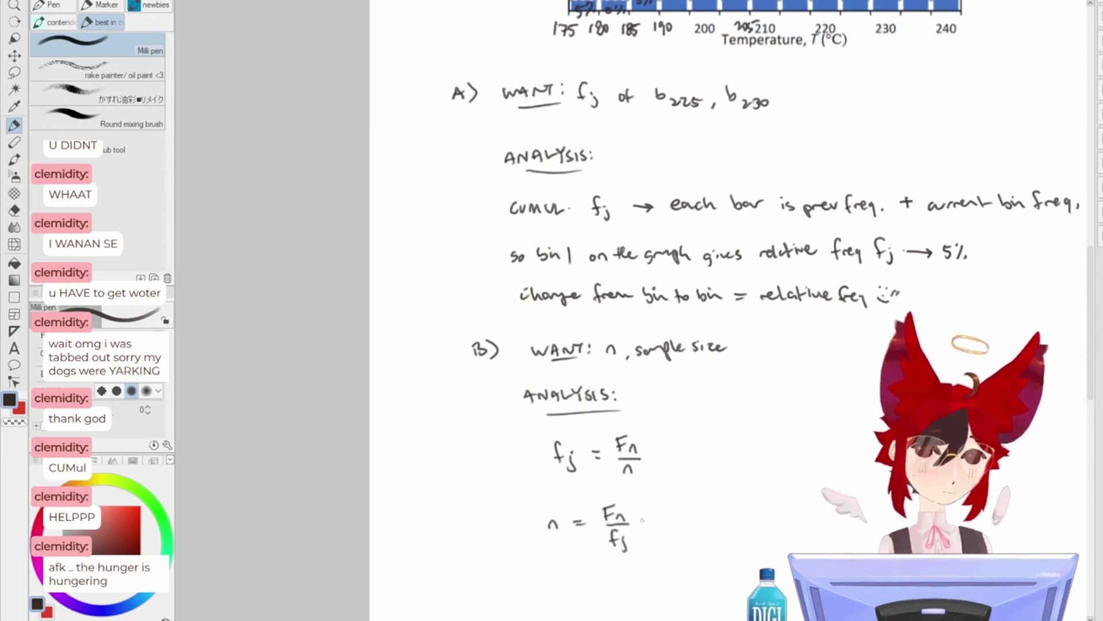
- Write the note "need frequency for given chunk →" beside part B's n = Fn/fj
{"action": "left_click_drag", "start_coordinate": [727, 515], "coordinate": [694, 466]}
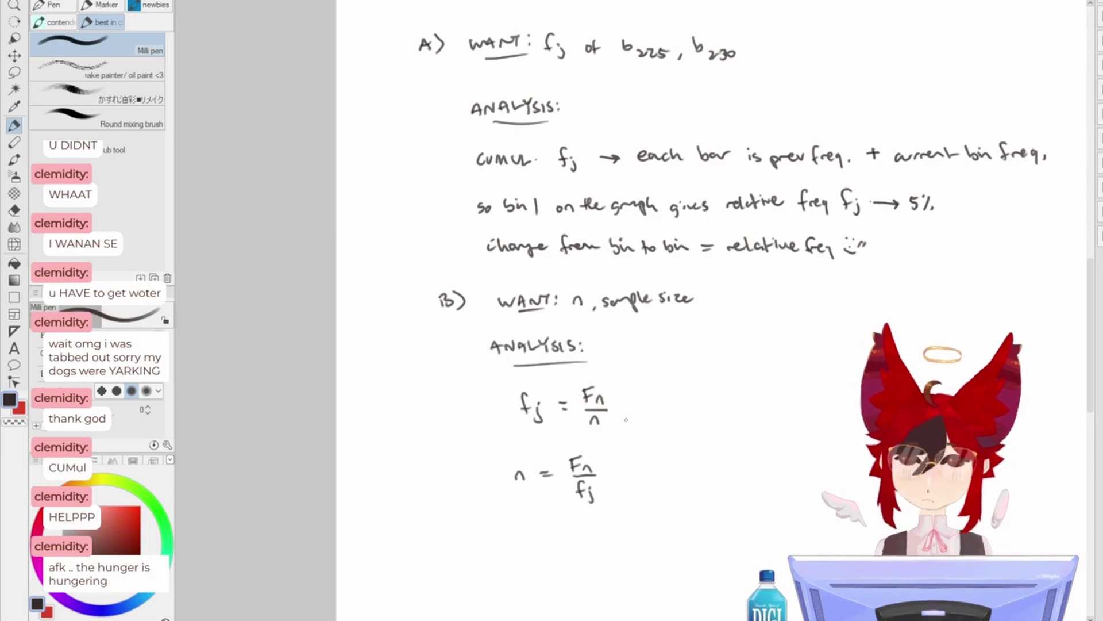
{"action": "left_click_drag", "start_coordinate": [648, 409], "coordinate": [670, 583]}
{"action": "left_click_drag", "start_coordinate": [711, 348], "coordinate": [646, 538]}
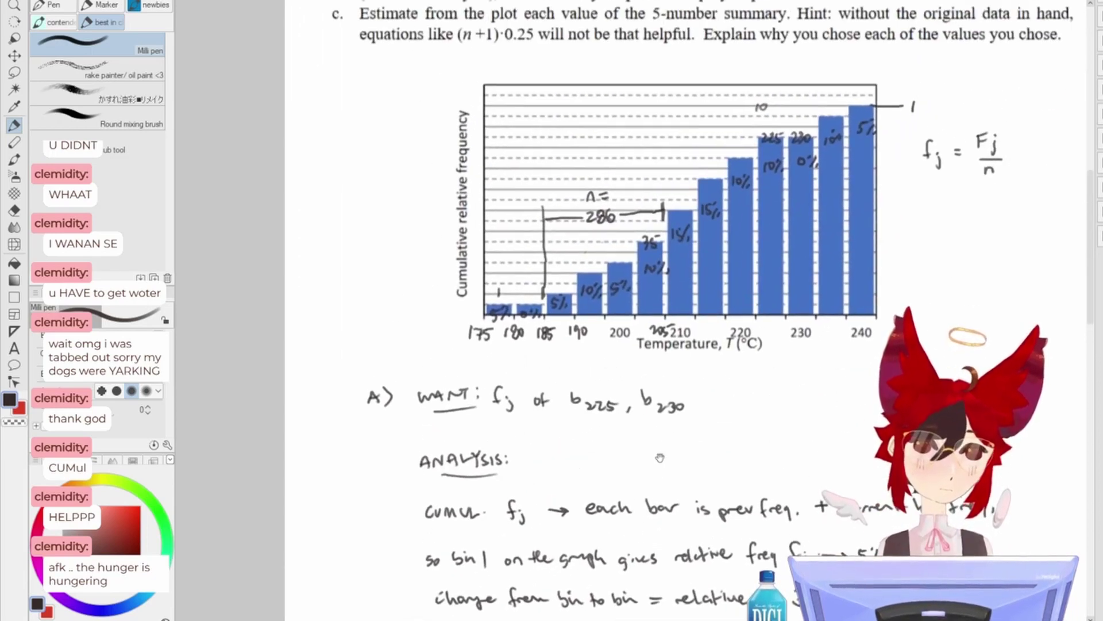
{"action": "left_click_drag", "start_coordinate": [660, 457], "coordinate": [690, 382]}
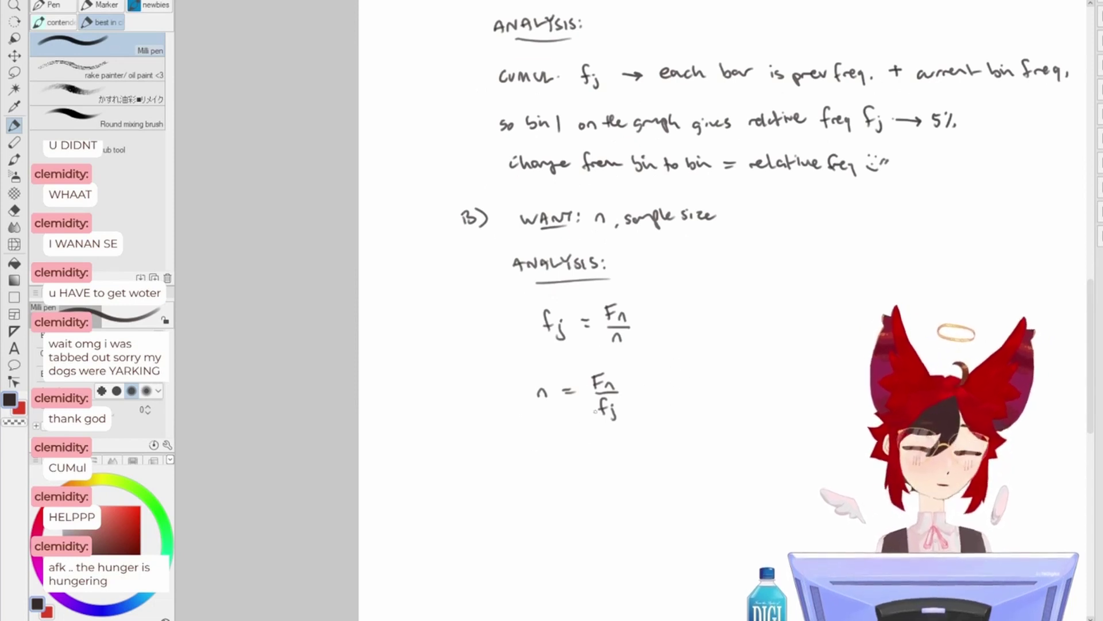
{"action": "mouse_move", "coordinate": [666, 401]}
{"action": "left_mouse_down"}
{"action": "mouse_move", "coordinate": [811, 398]}
{"action": "mouse_move", "coordinate": [797, 412]}
{"action": "mouse_move", "coordinate": [792, 398]}
{"action": "mouse_move", "coordinate": [820, 403]}
{"action": "left_mouse_up"}
{"action": "key", "text": "ctrl+z"}
{"action": "key", "text": "ctrl+z"}
{"action": "key", "text": "ctrl+z"}
{"action": "mouse_move", "coordinate": [816, 396]}
{"action": "left_mouse_down"}
{"action": "mouse_move", "coordinate": [827, 395]}
{"action": "mouse_move", "coordinate": [741, 379]}
{"action": "mouse_move", "coordinate": [731, 415]}
{"action": "mouse_move", "coordinate": [786, 409]}
{"action": "left_mouse_up"}
{"action": "left_click_drag", "start_coordinate": [794, 395], "coordinate": [814, 408]}
{"action": "left_click_drag", "start_coordinate": [815, 402], "coordinate": [823, 401]}
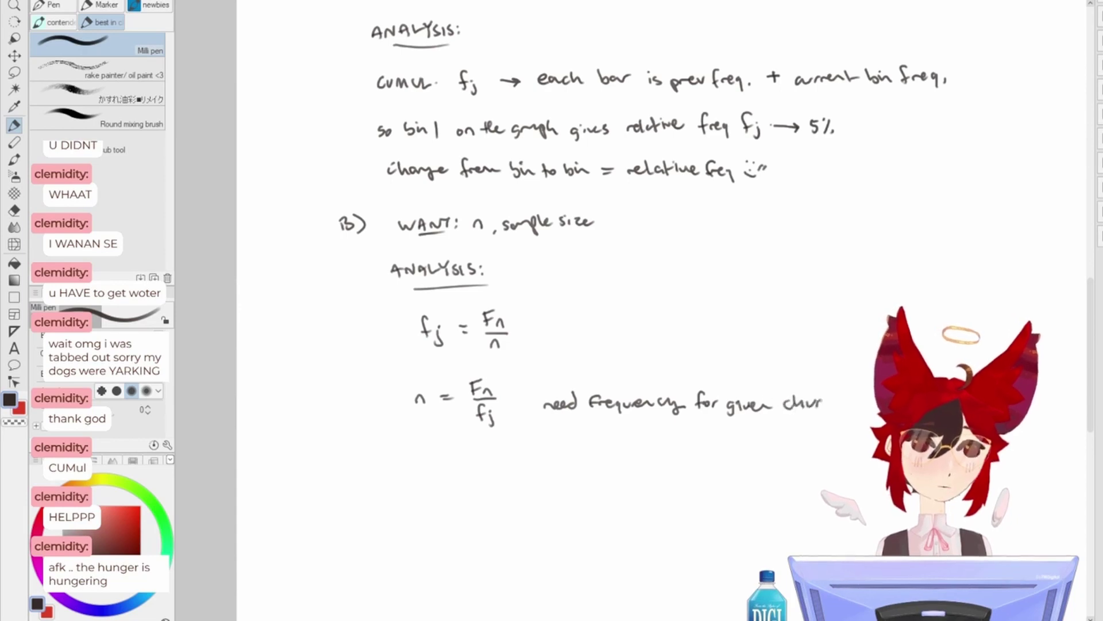
{"action": "left_click", "coordinate": [849, 401]}
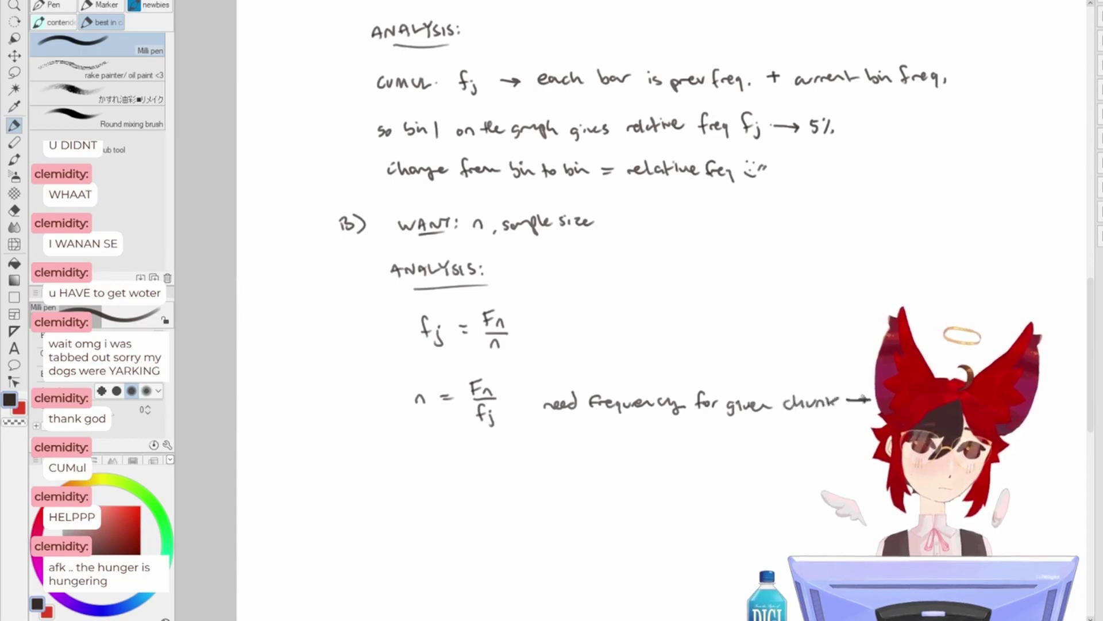
- Continue the note after the arrow with "use w/ fj of" and "to find total n!" beneath it
{"action": "mouse_move", "coordinate": [848, 406]}
{"action": "left_mouse_down"}
{"action": "mouse_move", "coordinate": [757, 425]}
{"action": "mouse_move", "coordinate": [809, 426]}
{"action": "left_mouse_up"}
{"action": "left_click_drag", "start_coordinate": [816, 422], "coordinate": [864, 428]}
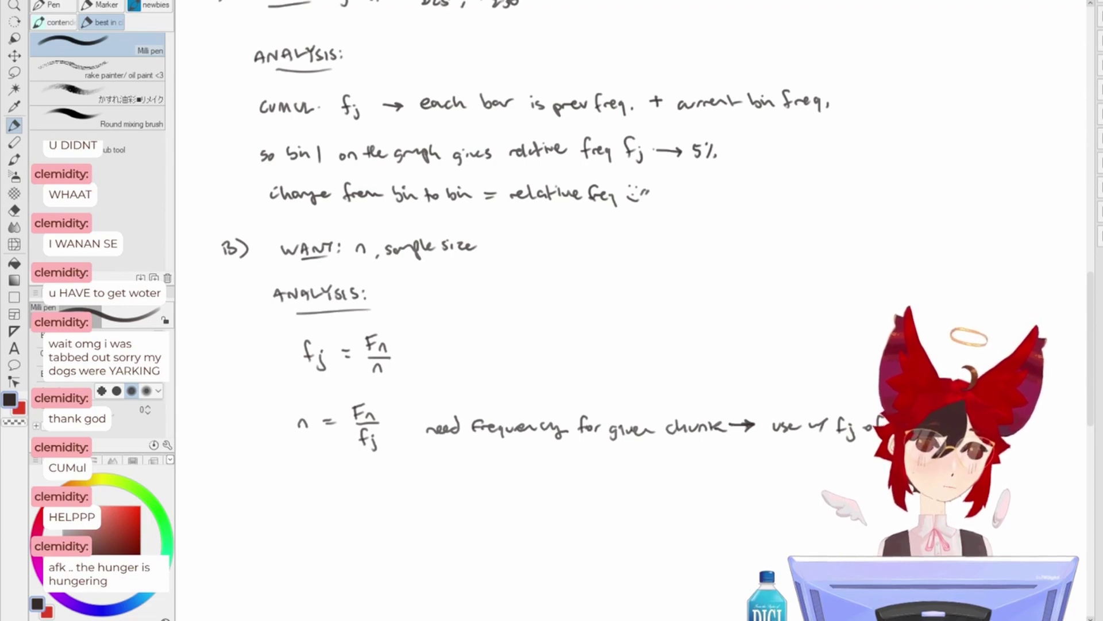
{"action": "left_click_drag", "start_coordinate": [769, 450], "coordinate": [777, 461]}
{"action": "left_click_drag", "start_coordinate": [776, 455], "coordinate": [800, 461]}
{"action": "left_click_drag", "start_coordinate": [795, 454], "coordinate": [820, 454]}
{"action": "left_click_drag", "start_coordinate": [821, 455], "coordinate": [865, 461]}
{"action": "left_click_drag", "start_coordinate": [862, 454], "coordinate": [875, 453]}
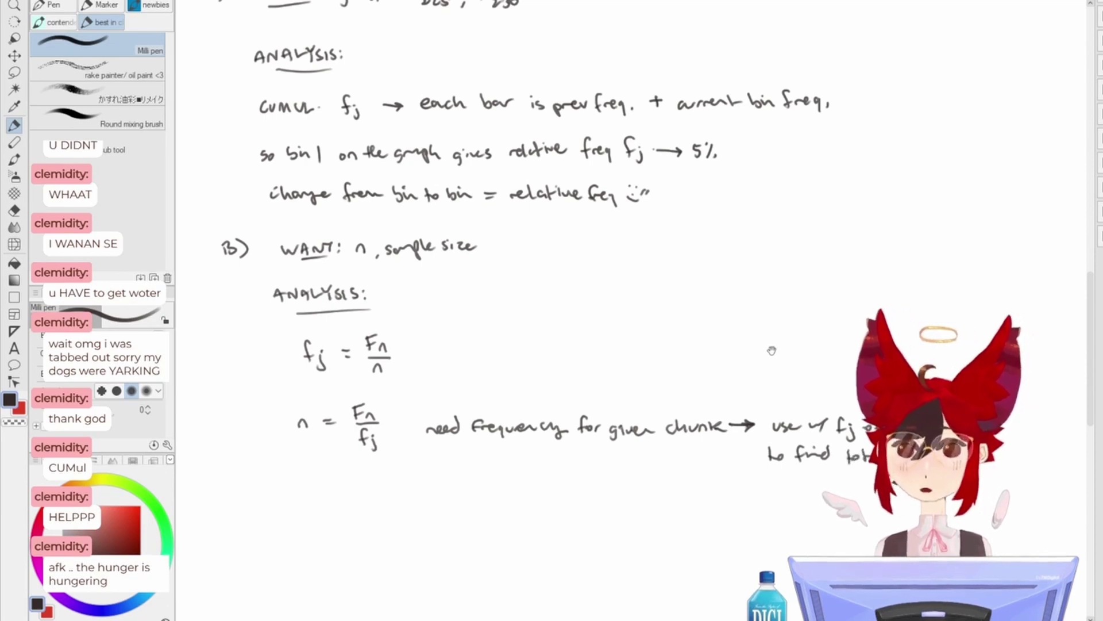
- Erase "of" after fj in the note and move "to find total n!" up onto the same line
{"action": "mouse_move", "coordinate": [770, 347]}
{"action": "left_mouse_down"}
{"action": "mouse_move", "coordinate": [761, 528]}
{"action": "mouse_move", "coordinate": [735, 339]}
{"action": "left_mouse_up"}
{"action": "key", "text": "e"}
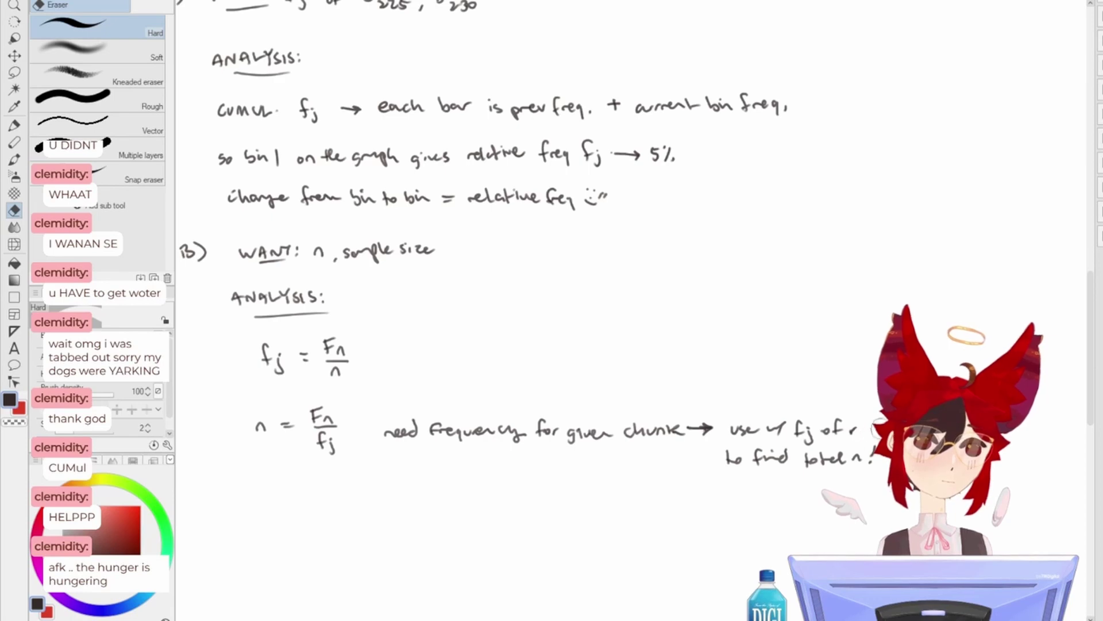
{"action": "left_click", "coordinate": [823, 430]}
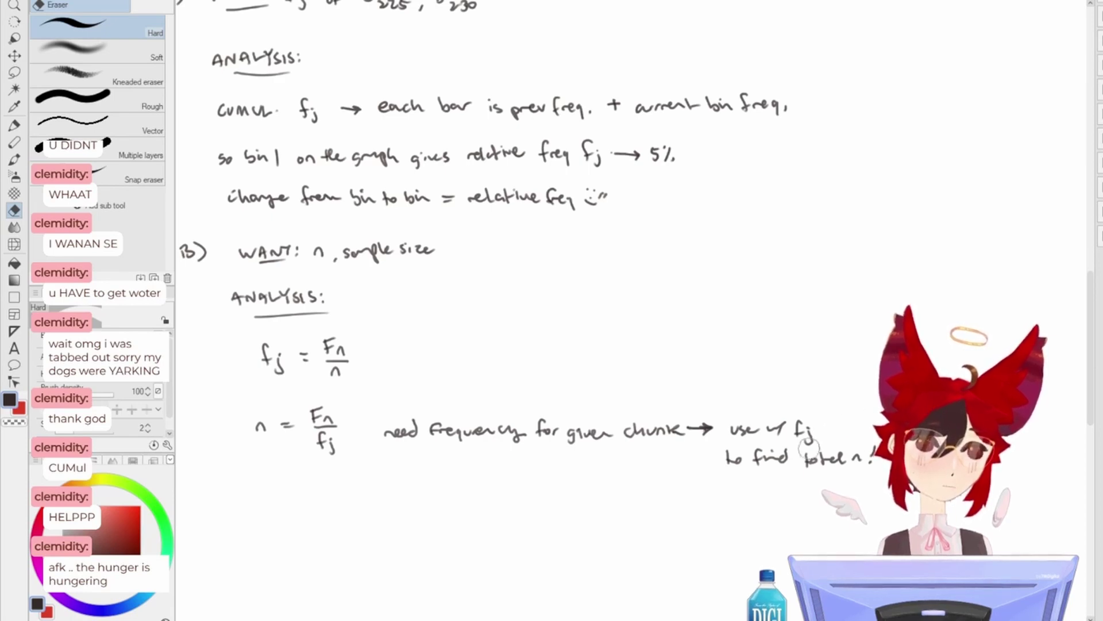
{"action": "key", "text": "m"}
{"action": "mouse_move", "coordinate": [744, 443]}
{"action": "left_mouse_down"}
{"action": "mouse_move", "coordinate": [871, 425]}
{"action": "mouse_move", "coordinate": [747, 445]}
{"action": "mouse_move", "coordinate": [808, 440]}
{"action": "left_mouse_up"}
{"action": "key", "text": "ctrl+t"}
{"action": "key", "text": "Return"}
{"action": "key", "text": "ctrl+d"}
{"action": "left_click_drag", "start_coordinate": [497, 476], "coordinate": [733, 453]}
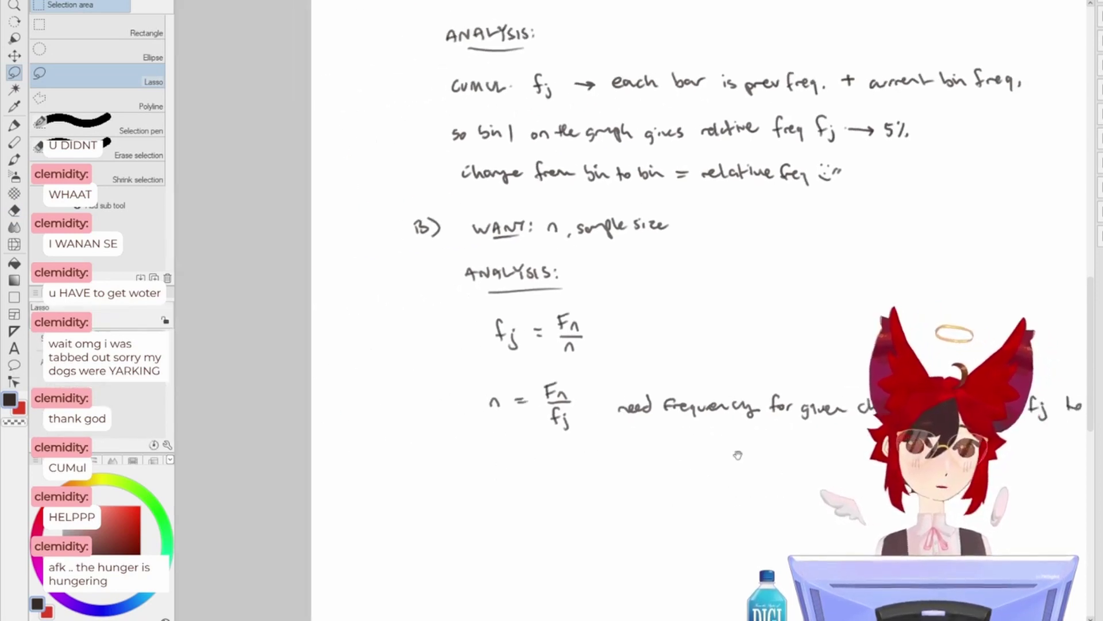
- Write the heading "SUBST VAL:" with an underline beneath part B's analysis equations
{"action": "key", "text": "p"}
{"action": "left_click_drag", "start_coordinate": [471, 472], "coordinate": [466, 486]}
{"action": "left_click_drag", "start_coordinate": [473, 475], "coordinate": [496, 484]}
{"action": "left_click_drag", "start_coordinate": [502, 473], "coordinate": [560, 484]}
{"action": "left_click_drag", "start_coordinate": [566, 478], "coordinate": [553, 491]}
{"action": "left_click_drag", "start_coordinate": [599, 254], "coordinate": [576, 208]}
{"action": "mouse_move", "coordinate": [472, 487]}
{"action": "left_mouse_down"}
{"action": "mouse_move", "coordinate": [484, 500]}
{"action": "mouse_move", "coordinate": [492, 487]}
{"action": "mouse_move", "coordinate": [524, 488]}
{"action": "left_mouse_up"}
{"action": "left_click_drag", "start_coordinate": [517, 493], "coordinate": [556, 478]}
{"action": "key", "text": "ctrl+z"}
{"action": "key", "text": "ctrl+z"}
{"action": "key", "text": "ctrl+z"}
{"action": "key", "text": "ctrl+z"}
{"action": "key", "text": "ctrl+z"}
{"action": "key", "text": "ctrl+z"}
{"action": "key", "text": "ctrl+z"}
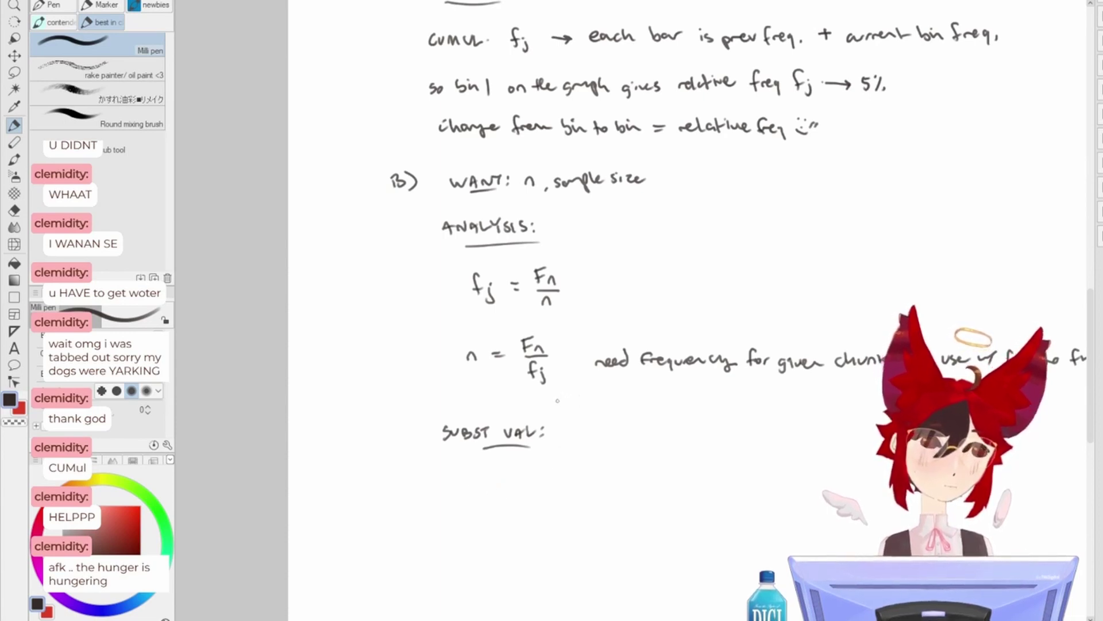
- Erase n = Fn/fj in part B's analysis and write Fn = n·fj in its place
{"action": "left_click_drag", "start_coordinate": [568, 397], "coordinate": [551, 465]}
{"action": "key", "text": "e"}
{"action": "mouse_move", "coordinate": [529, 417]}
{"action": "left_mouse_down"}
{"action": "mouse_move", "coordinate": [510, 409]}
{"action": "mouse_move", "coordinate": [458, 424]}
{"action": "mouse_move", "coordinate": [527, 417]}
{"action": "mouse_move", "coordinate": [522, 439]}
{"action": "mouse_move", "coordinate": [517, 431]}
{"action": "left_mouse_up"}
{"action": "key", "text": "p"}
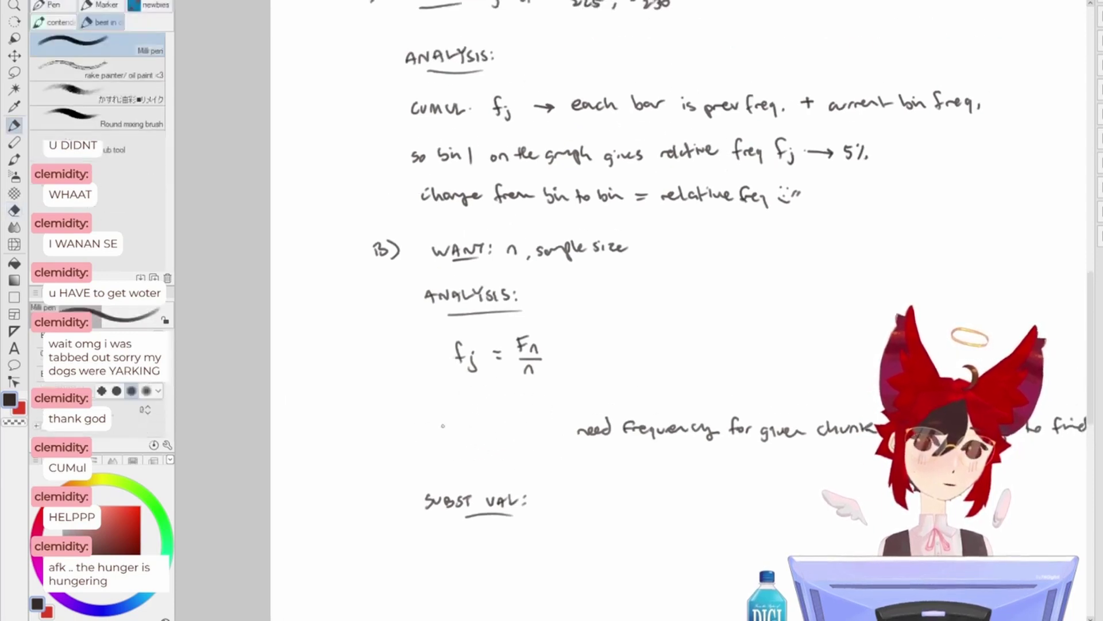
{"action": "mouse_move", "coordinate": [443, 426]}
{"action": "left_mouse_down"}
{"action": "mouse_move", "coordinate": [456, 422]}
{"action": "mouse_move", "coordinate": [464, 441]}
{"action": "mouse_move", "coordinate": [528, 432]}
{"action": "left_mouse_up"}
{"action": "left_click", "coordinate": [518, 431]}
{"action": "left_click_drag", "start_coordinate": [533, 432], "coordinate": [526, 447]}
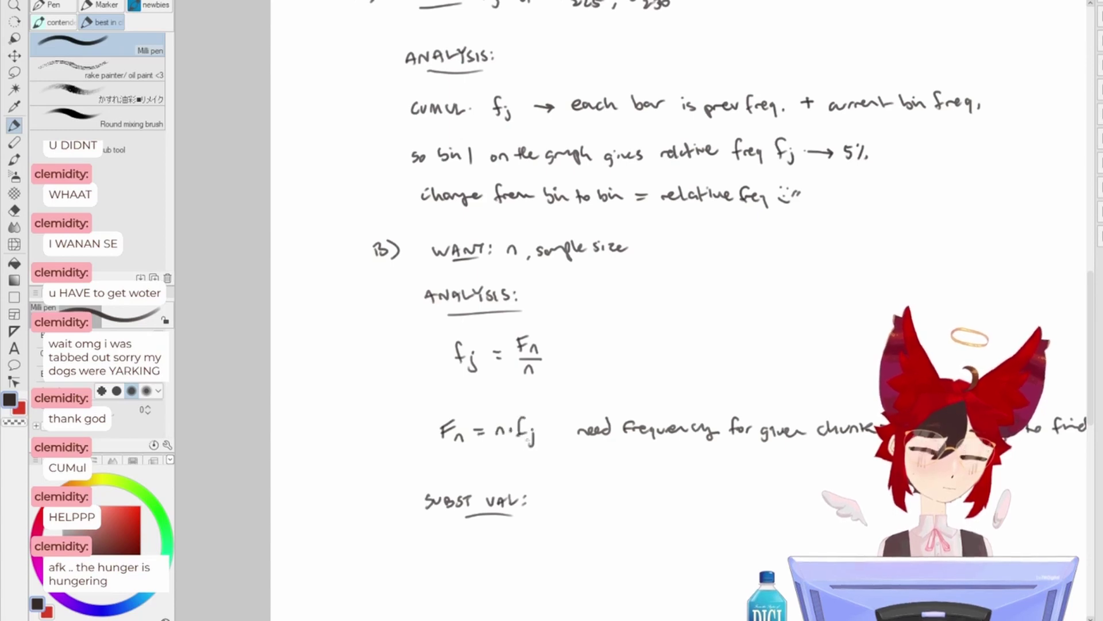
- Start the substitution line under SUBST VAL with Fn = 286 and a multiplication dot
{"action": "scroll", "coordinate": [498, 481], "scroll_direction": "down", "scroll_amount": 2}
{"action": "left_click_drag", "start_coordinate": [457, 460], "coordinate": [466, 458]}
{"action": "left_click_drag", "start_coordinate": [458, 468], "coordinate": [478, 479]}
{"action": "left_click_drag", "start_coordinate": [488, 467], "coordinate": [498, 466]}
{"action": "left_click_drag", "start_coordinate": [490, 472], "coordinate": [550, 476]}
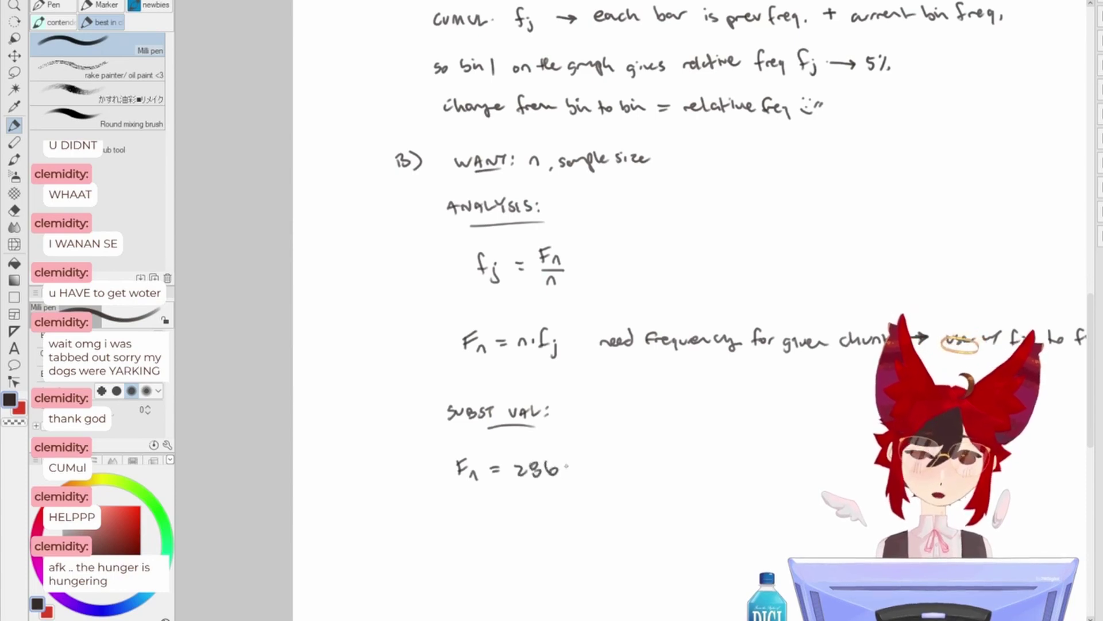
{"action": "scroll", "coordinate": [603, 460], "scroll_direction": "up", "scroll_amount": 5}
{"action": "scroll", "coordinate": [598, 436], "scroll_direction": "up", "scroll_amount": 5}
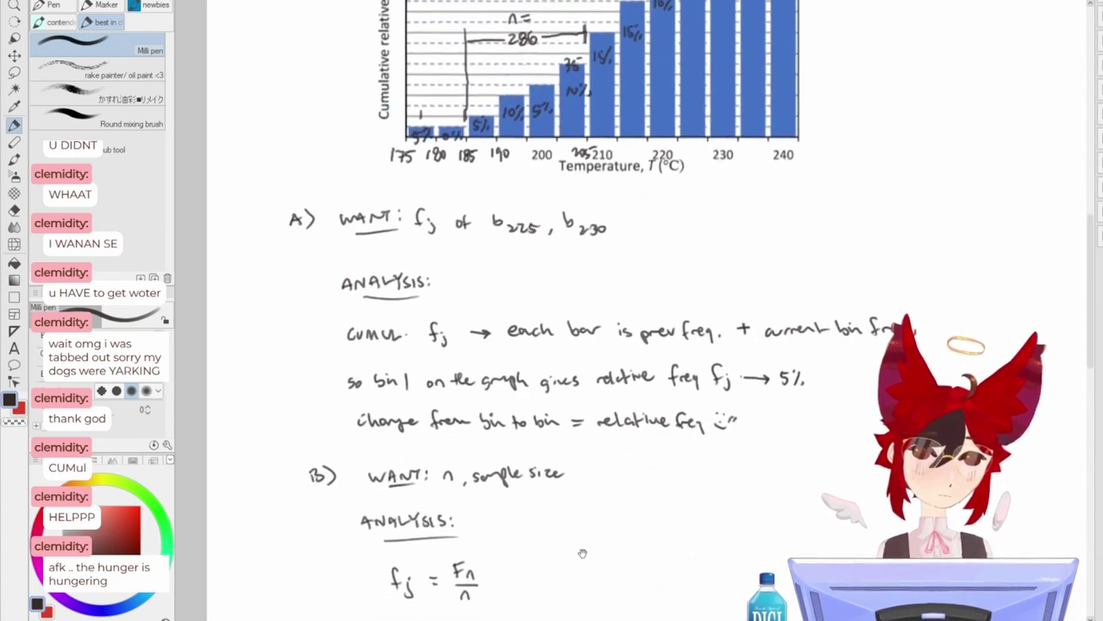
{"action": "scroll", "coordinate": [571, 546], "scroll_direction": "down", "scroll_amount": 10}
{"action": "left_click", "coordinate": [507, 508]}
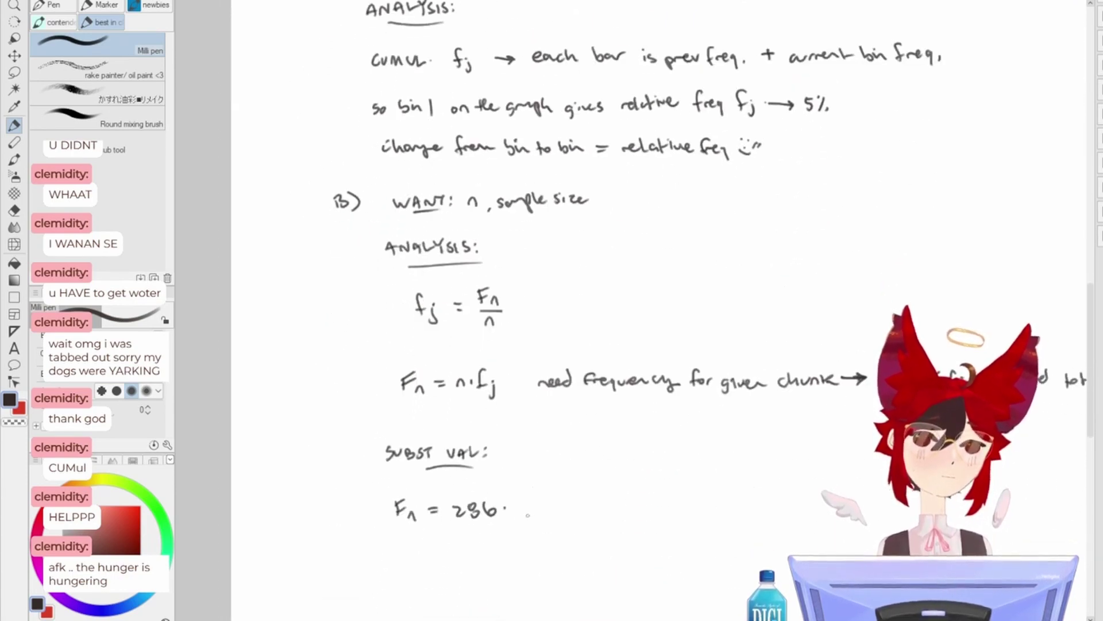
- Add the opening bracket and first two bin percentages, "(5% + 10% +", to the Fn substitution
{"action": "mouse_move", "coordinate": [524, 498]}
{"action": "left_mouse_down"}
{"action": "mouse_move", "coordinate": [522, 515]}
{"action": "mouse_move", "coordinate": [580, 507]}
{"action": "left_mouse_up"}
{"action": "left_click", "coordinate": [558, 511]}
{"action": "mouse_move", "coordinate": [575, 501]}
{"action": "left_mouse_down"}
{"action": "mouse_move", "coordinate": [574, 516]}
{"action": "mouse_move", "coordinate": [586, 515]}
{"action": "left_mouse_up"}
{"action": "mouse_move", "coordinate": [595, 504]}
{"action": "left_mouse_down"}
{"action": "mouse_move", "coordinate": [605, 516]}
{"action": "mouse_move", "coordinate": [648, 511]}
{"action": "left_mouse_up"}
{"action": "left_click", "coordinate": [606, 501]}
{"action": "left_click", "coordinate": [616, 510]}
{"action": "left_click_drag", "start_coordinate": [642, 506], "coordinate": [642, 520]}
- Finish the bracketed sum in the Fn substitution with "5% + 10%)"
{"action": "left_click_drag", "start_coordinate": [684, 322], "coordinate": [623, 349]}
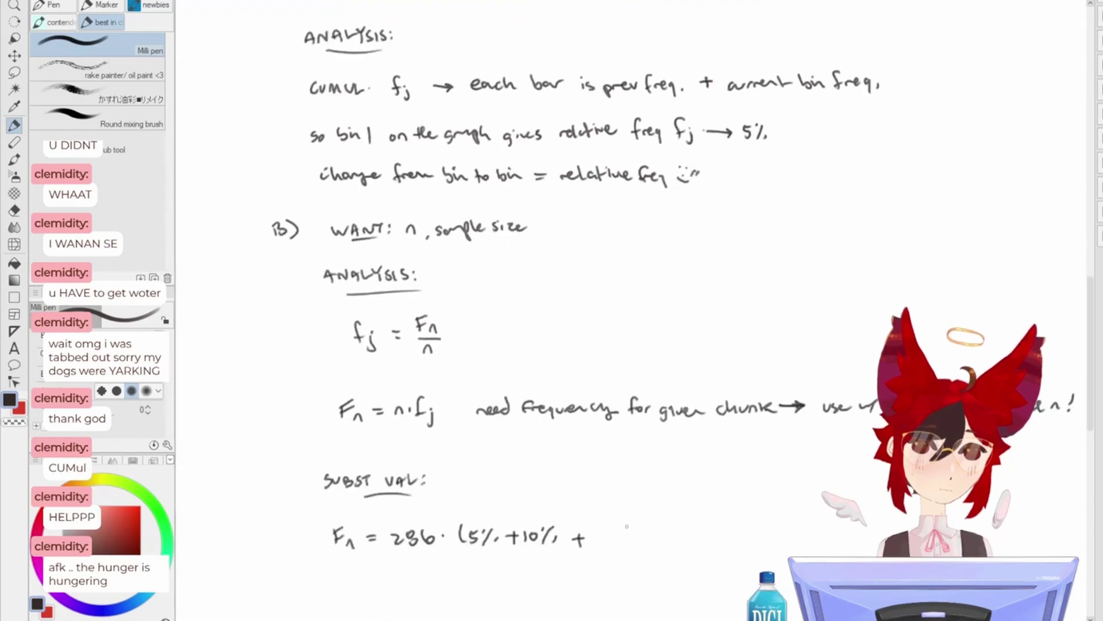
{"action": "left_click_drag", "start_coordinate": [610, 526], "coordinate": [612, 528]}
{"action": "left_click_drag", "start_coordinate": [618, 525], "coordinate": [612, 540]}
{"action": "left_click_drag", "start_coordinate": [619, 537], "coordinate": [619, 539]}
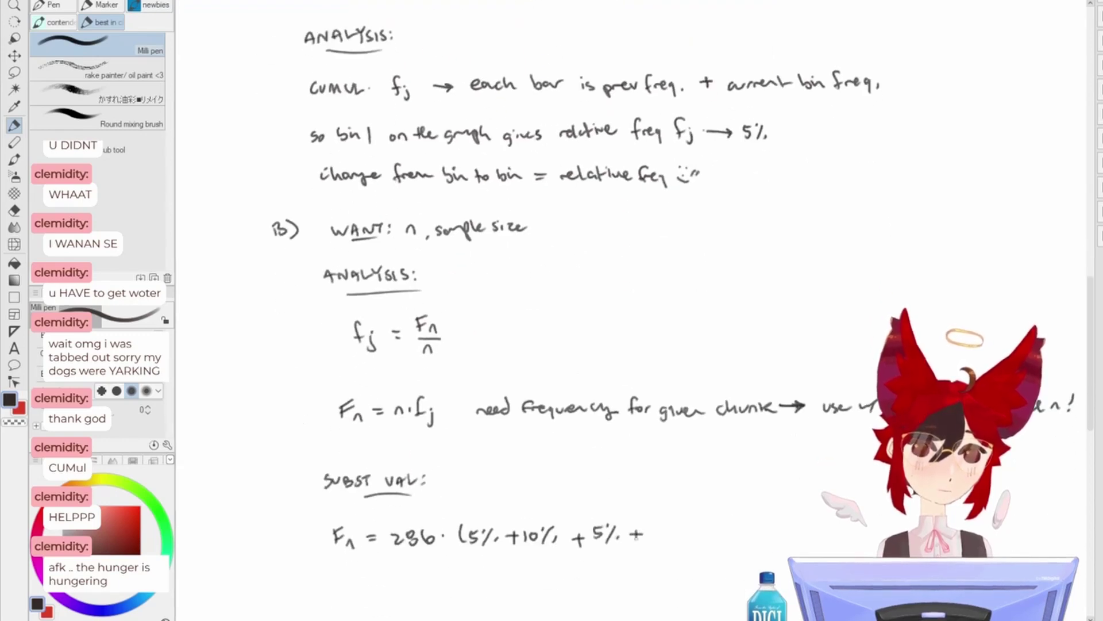
{"action": "left_click_drag", "start_coordinate": [609, 375], "coordinate": [593, 568]}
{"action": "mouse_move", "coordinate": [623, 500]}
{"action": "left_mouse_down"}
{"action": "mouse_move", "coordinate": [606, 557]}
{"action": "mouse_move", "coordinate": [618, 350]}
{"action": "mouse_move", "coordinate": [640, 313]}
{"action": "left_mouse_up"}
{"action": "left_click_drag", "start_coordinate": [652, 543], "coordinate": [658, 536]}
{"action": "left_click_drag", "start_coordinate": [668, 534], "coordinate": [667, 549]}
{"action": "left_click_drag", "start_coordinate": [677, 543], "coordinate": [688, 553]}
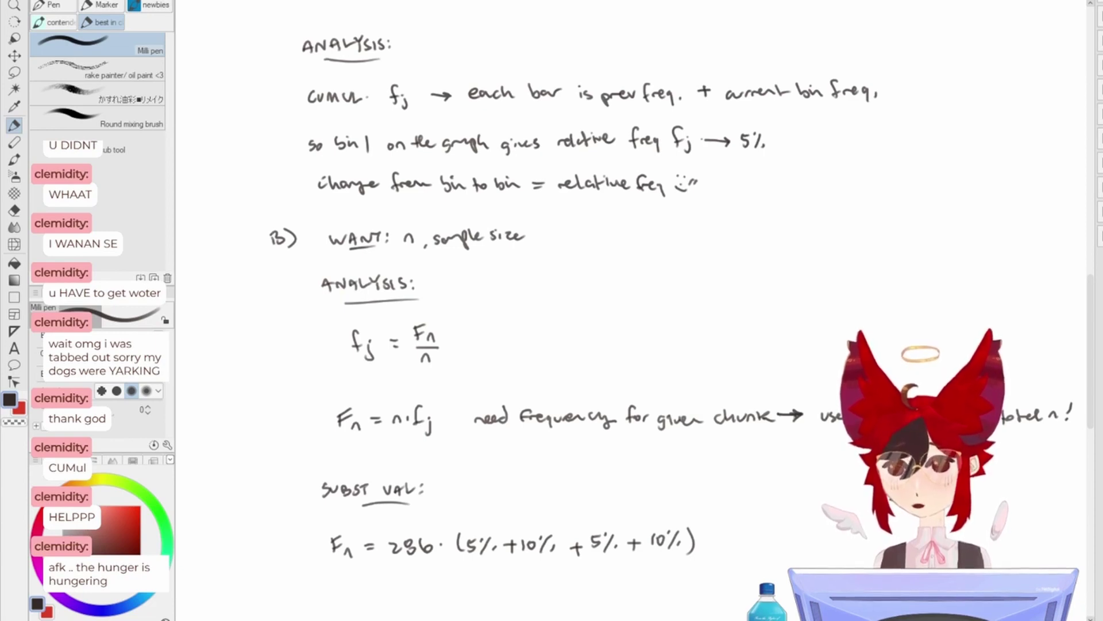
{"action": "key", "text": "ctrl+Tab"}
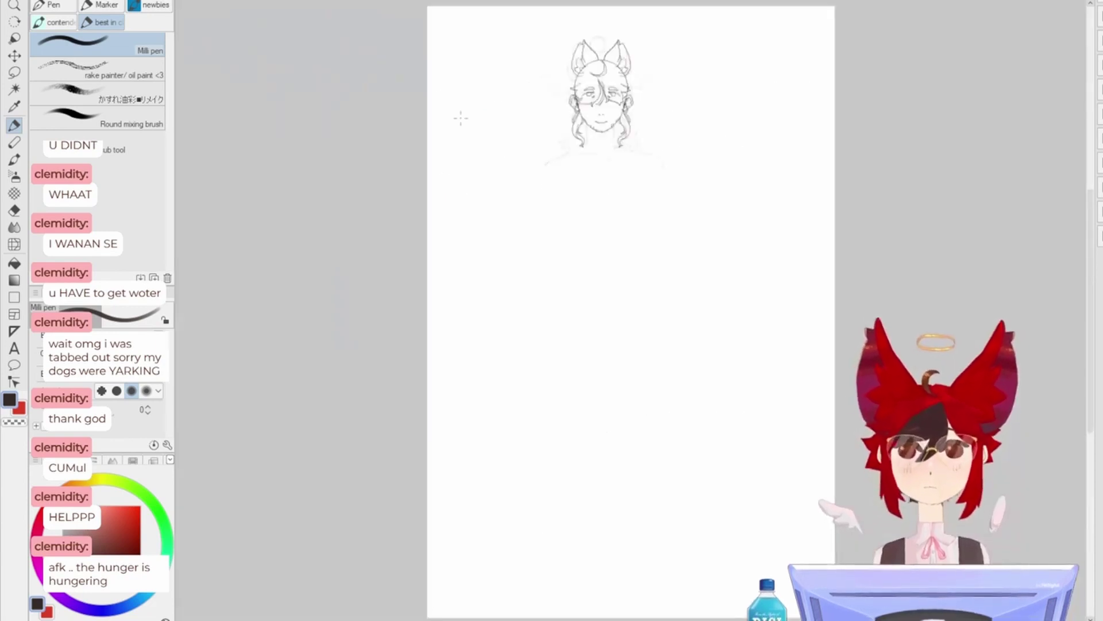
{"action": "scroll", "coordinate": [461, 118], "scroll_direction": "up", "scroll_amount": 5}
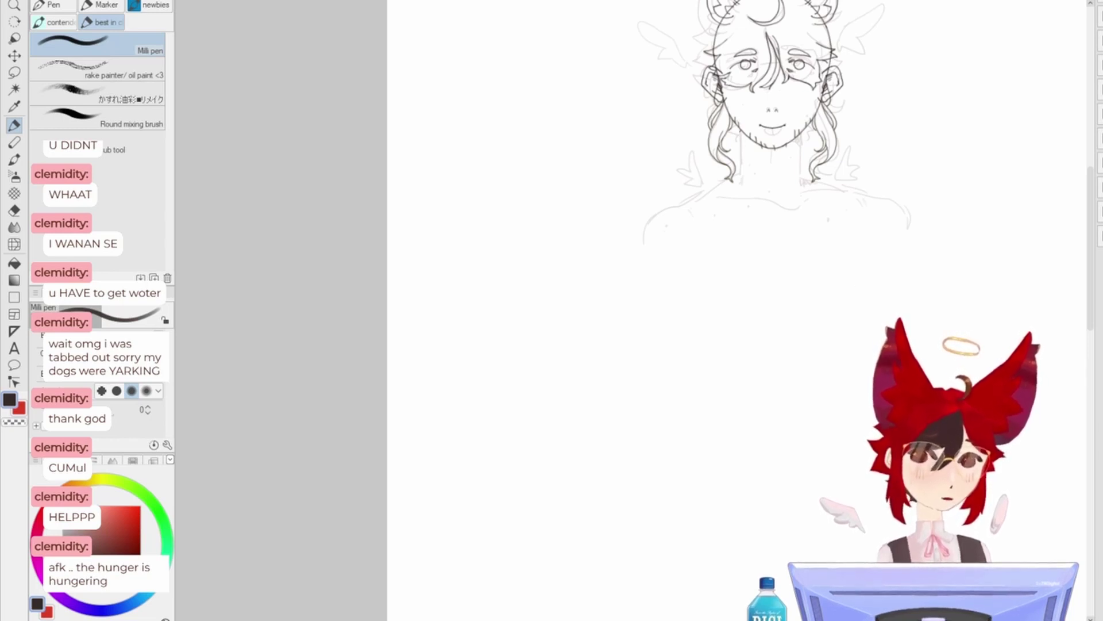
{"action": "left_click", "coordinate": [305, 2]}
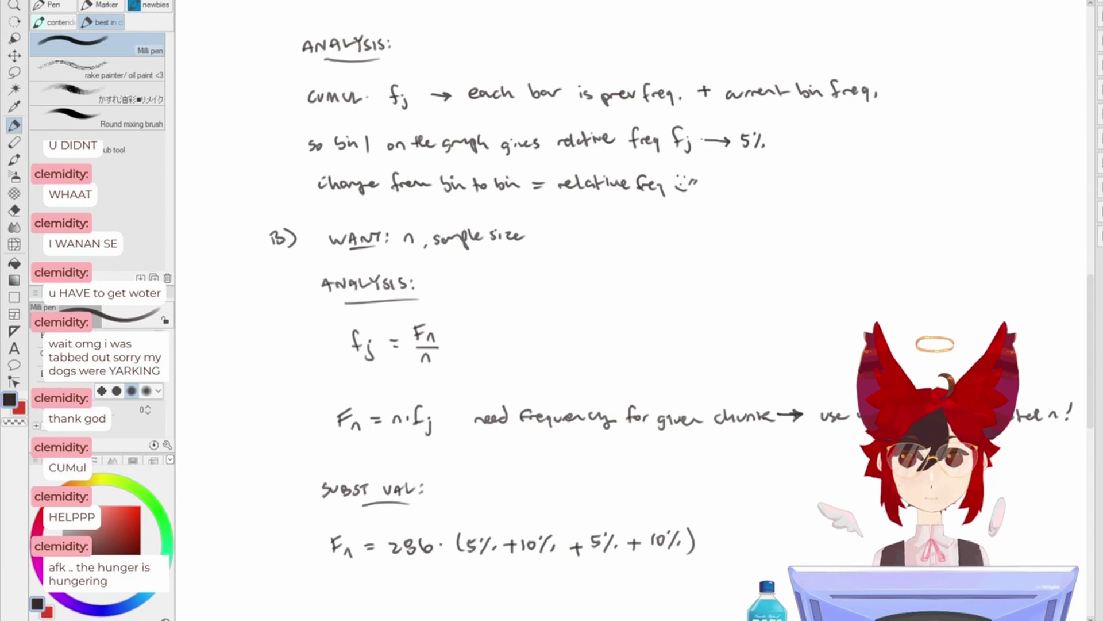
{"action": "key", "text": "ctrl+Tab"}
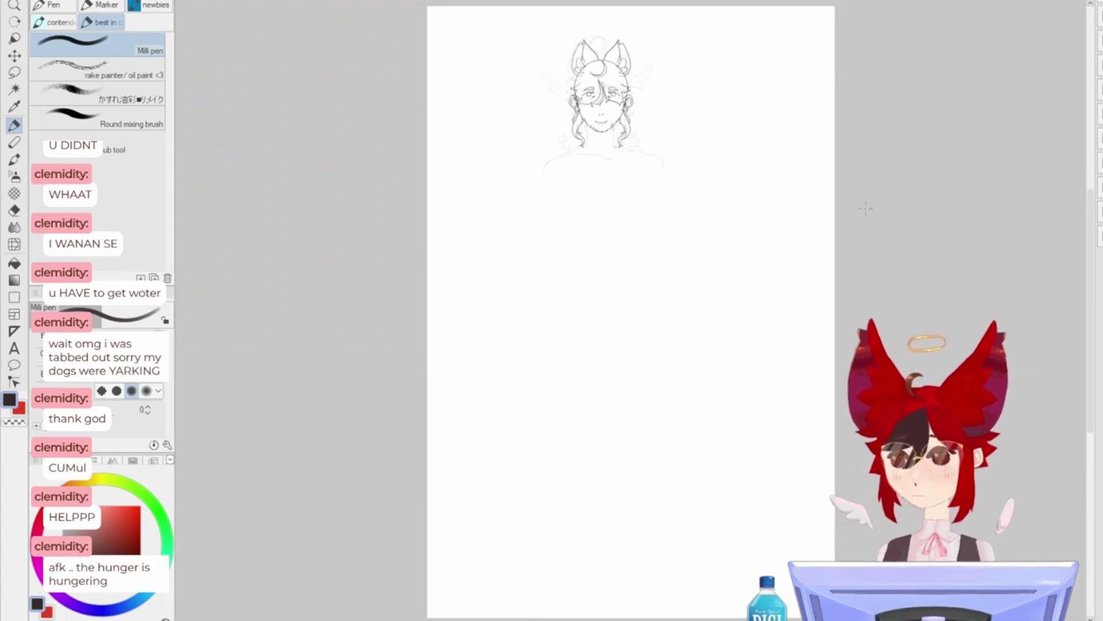
{"action": "key", "text": "ctrl+Tab"}
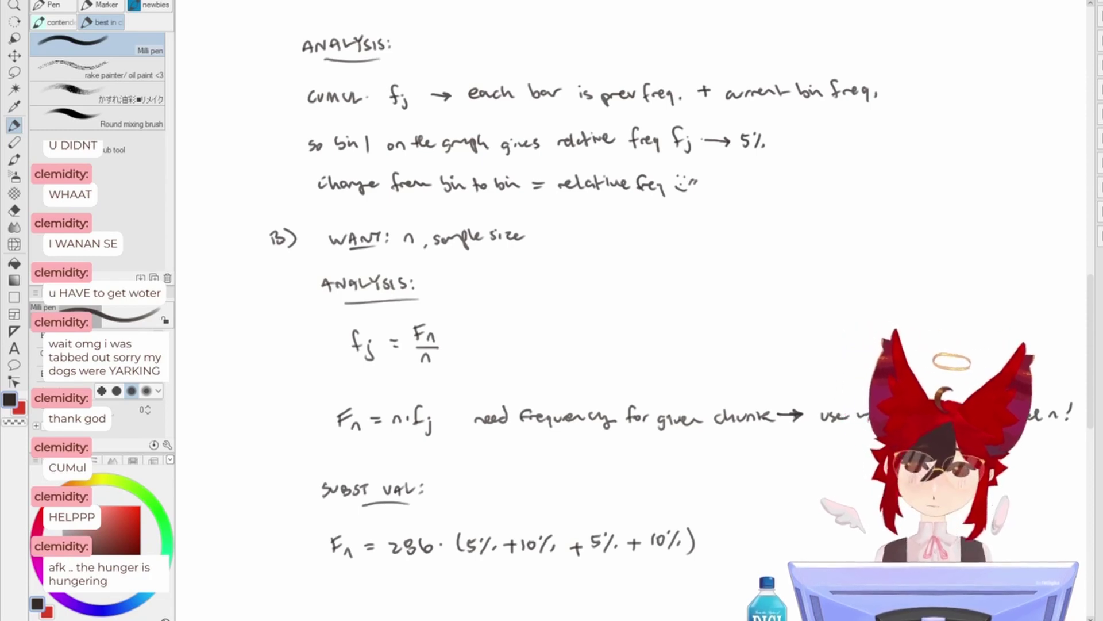
{"action": "scroll", "coordinate": [637, 442], "scroll_direction": "down", "scroll_amount": 1}
{"action": "left_click_drag", "start_coordinate": [632, 462], "coordinate": [632, 308]}
{"action": "scroll", "coordinate": [461, 339], "scroll_direction": "up", "scroll_amount": 2}
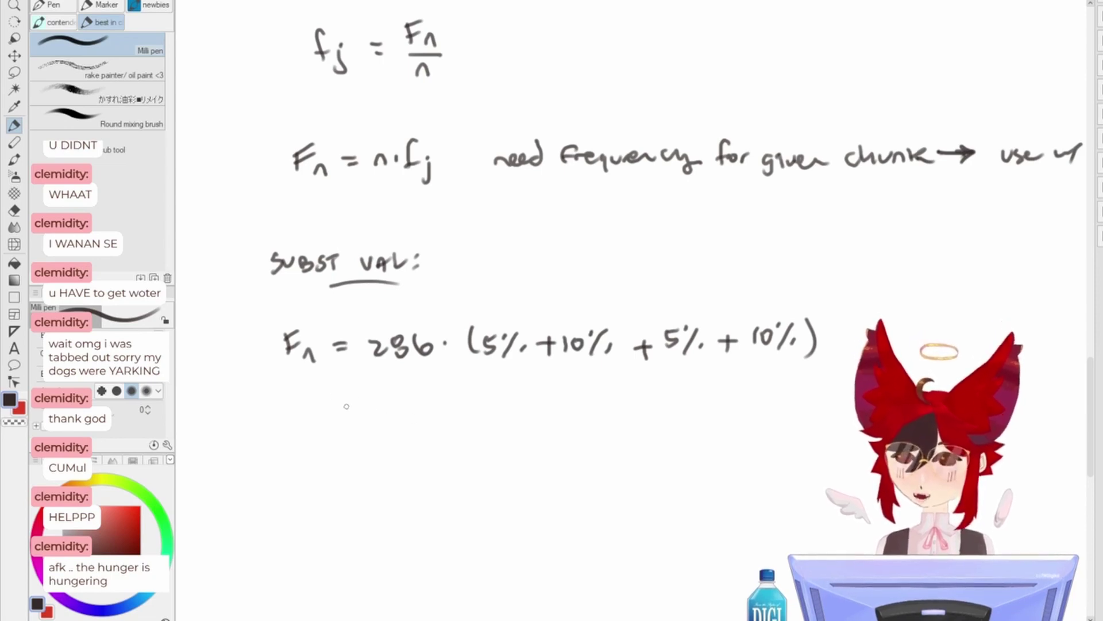
{"action": "scroll", "coordinate": [344, 374], "scroll_direction": "down", "scroll_amount": 3}
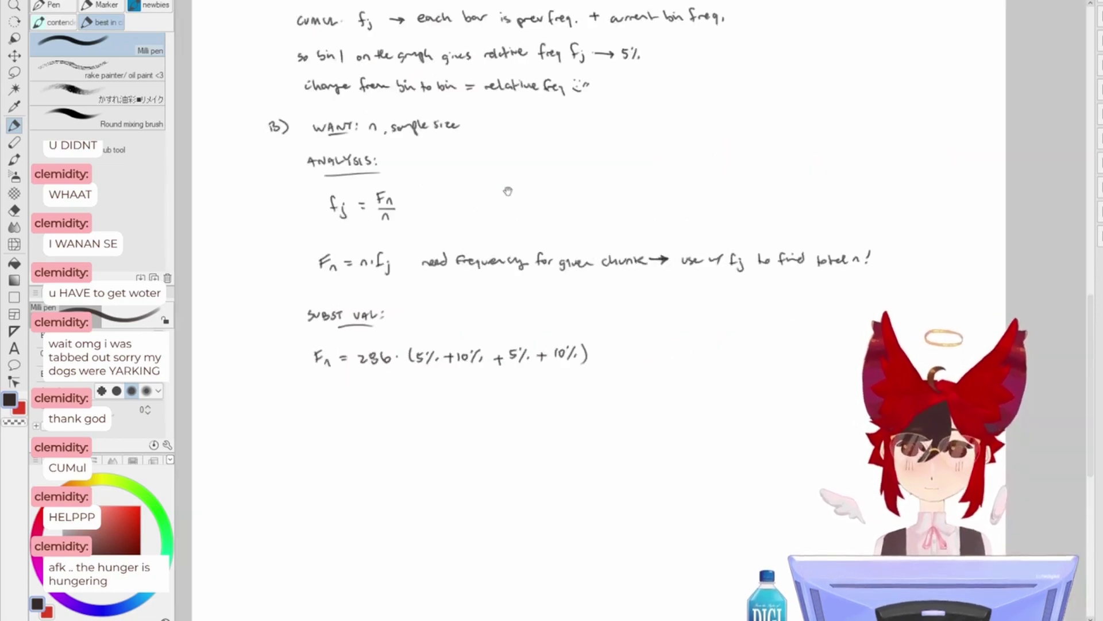
- Draw a vertical line on the chart from the n = 286 bracket down to the left edge of the 10% bar at 190
{"action": "left_click_drag", "start_coordinate": [495, 150], "coordinate": [518, 563]}
{"action": "left_click_drag", "start_coordinate": [508, 474], "coordinate": [512, 494]}
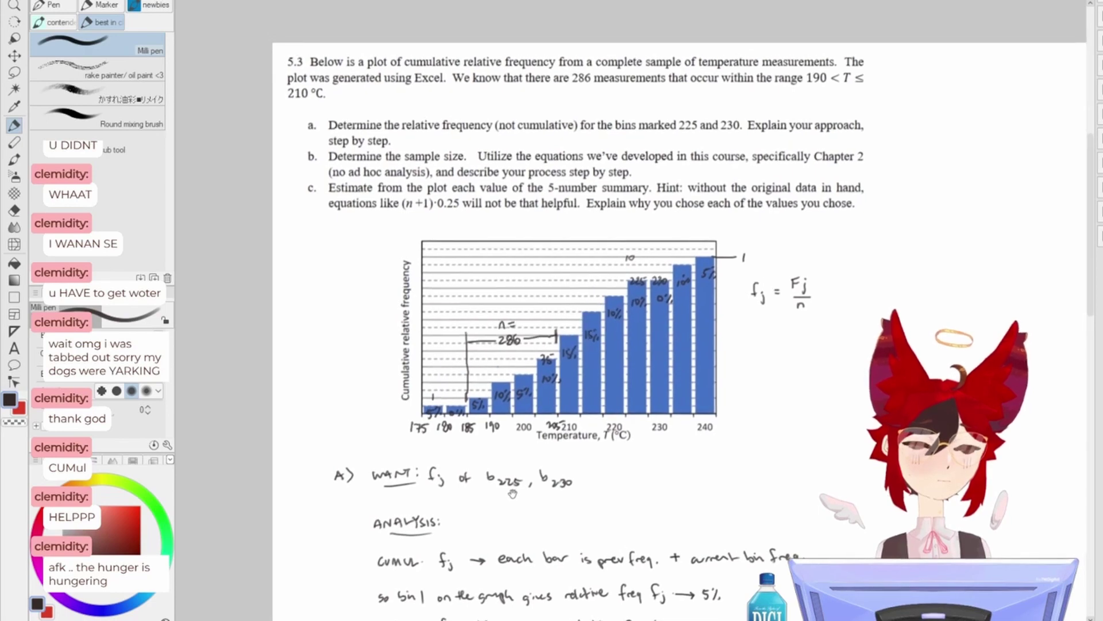
{"action": "scroll", "coordinate": [468, 443], "scroll_direction": "up", "scroll_amount": 1}
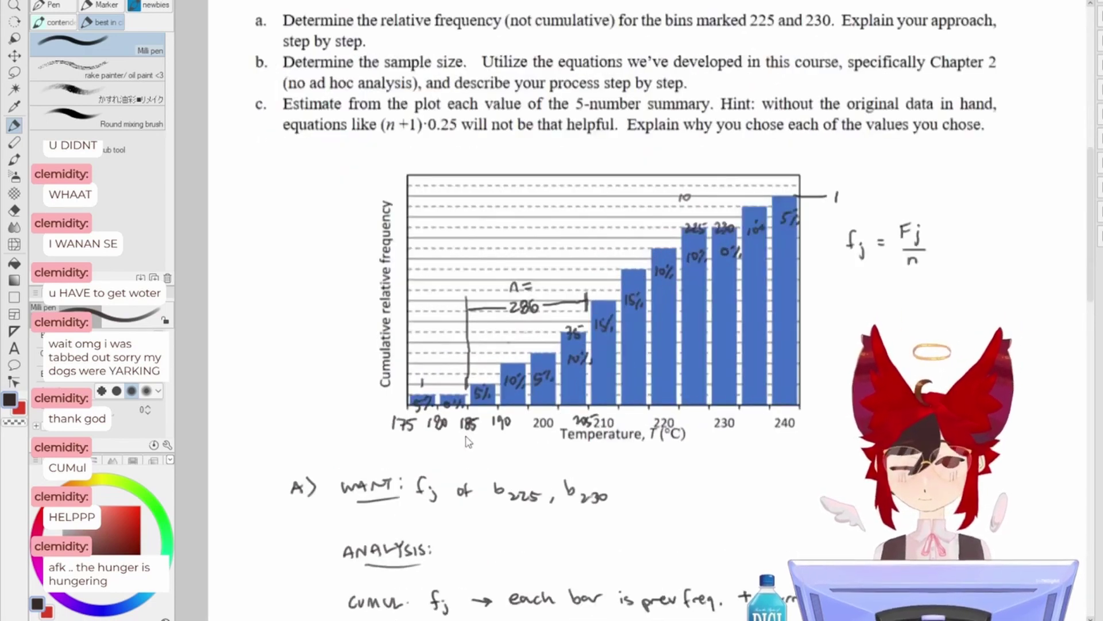
{"action": "scroll", "coordinate": [469, 443], "scroll_direction": "up", "scroll_amount": 1}
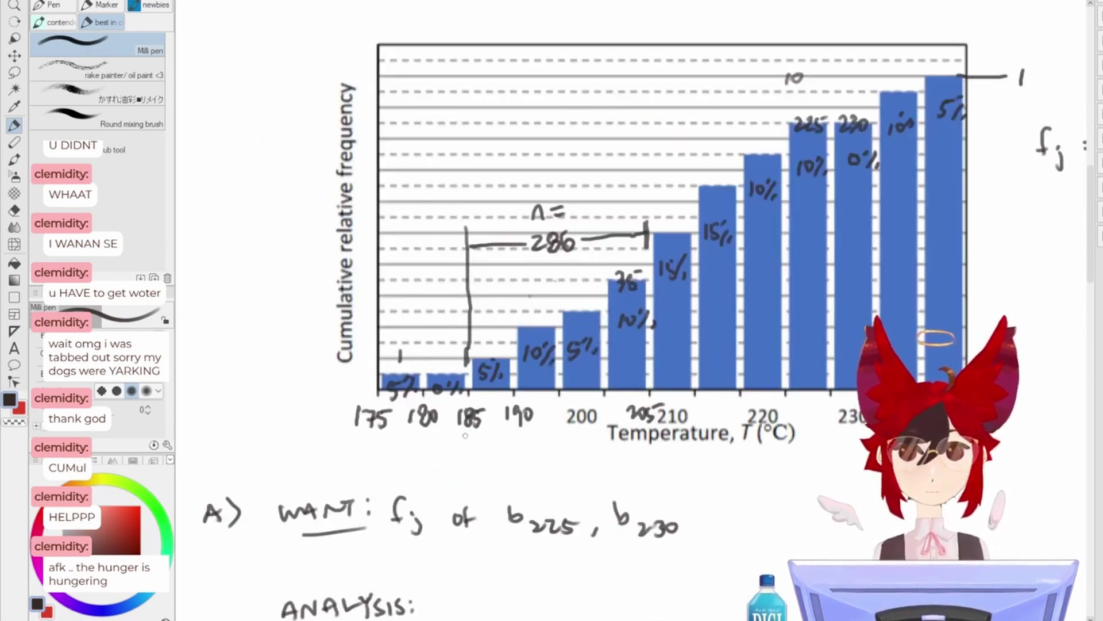
{"action": "key", "text": "space"}
{"action": "mouse_move", "coordinate": [736, 178]}
{"action": "left_mouse_down"}
{"action": "mouse_move", "coordinate": [636, 465]}
{"action": "mouse_move", "coordinate": [576, 519]}
{"action": "mouse_move", "coordinate": [547, 524]}
{"action": "mouse_move", "coordinate": [734, 287]}
{"action": "left_mouse_up"}
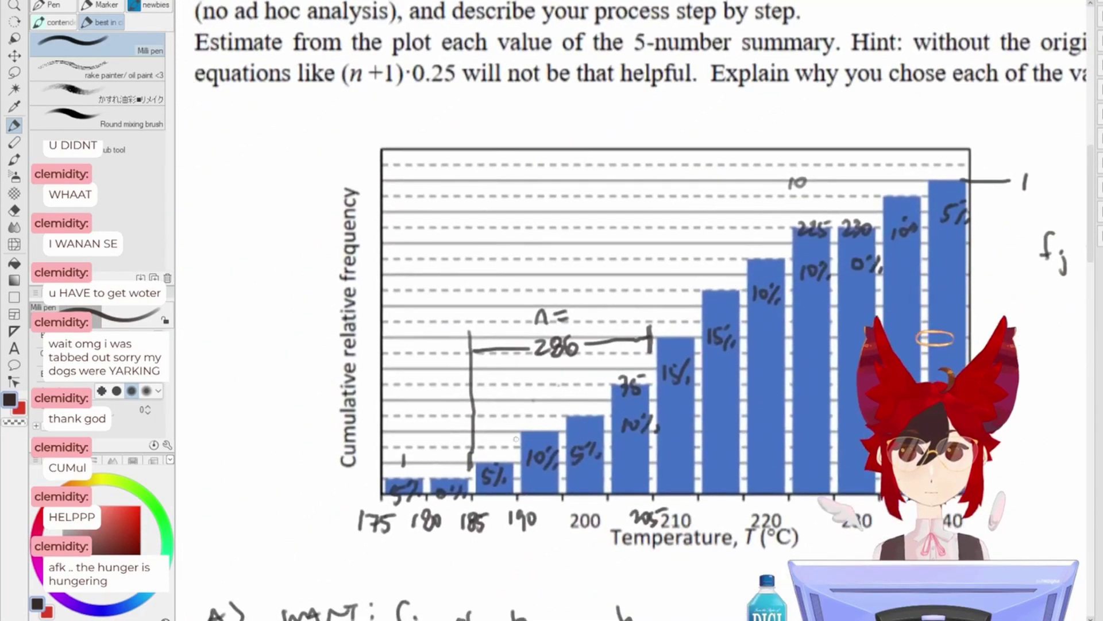
{"action": "mouse_move", "coordinate": [515, 465]}
{"action": "left_mouse_down"}
{"action": "mouse_move", "coordinate": [517, 321]}
{"action": "mouse_move", "coordinate": [521, 459]}
{"action": "left_mouse_up"}
{"action": "key", "text": "ctrl+z"}
{"action": "key", "text": "ctrl+z"}
{"action": "left_click_drag", "start_coordinate": [515, 338], "coordinate": [515, 465]}
- Erase the old vertical boundary line near 185 and the part of the 286 bracket extending past the line at 190
{"action": "key", "text": "e"}
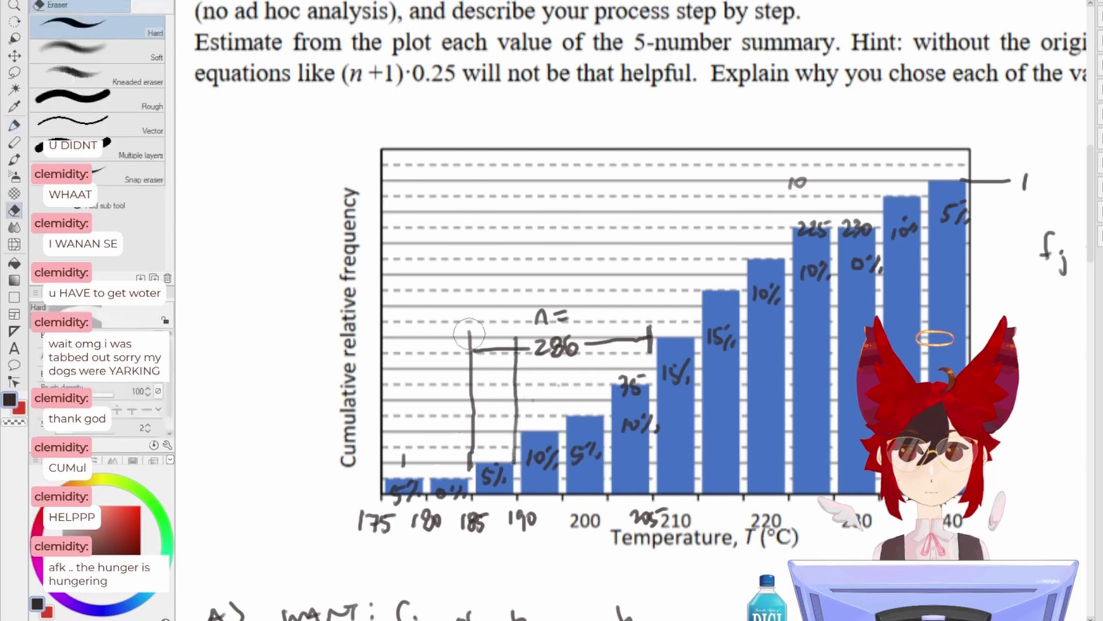
{"action": "left_click_drag", "start_coordinate": [469, 325], "coordinate": [470, 460]}
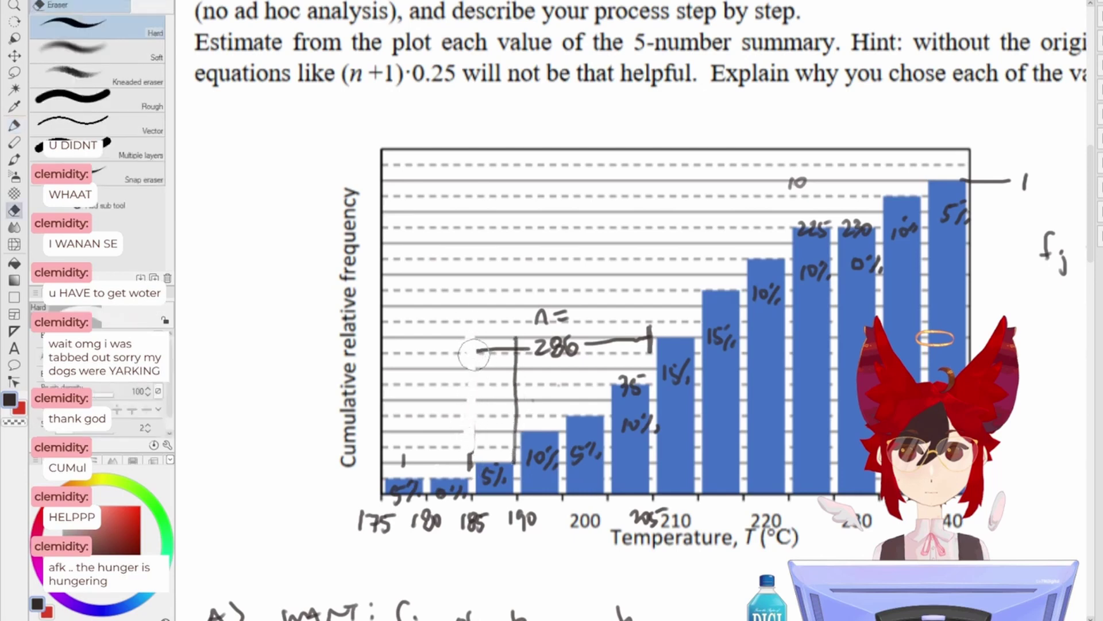
{"action": "left_click_drag", "start_coordinate": [476, 348], "coordinate": [516, 349]}
{"action": "left_click_drag", "start_coordinate": [468, 448], "coordinate": [468, 468]}
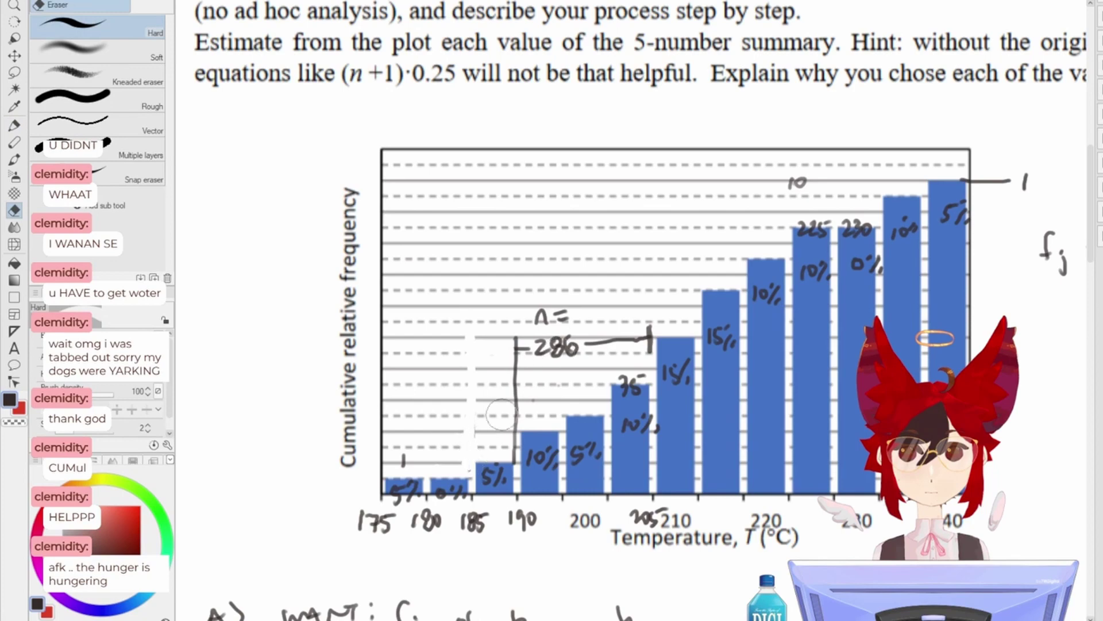
{"action": "key", "text": "p"}
{"action": "scroll", "coordinate": [487, 352], "scroll_direction": "down", "scroll_amount": 2}
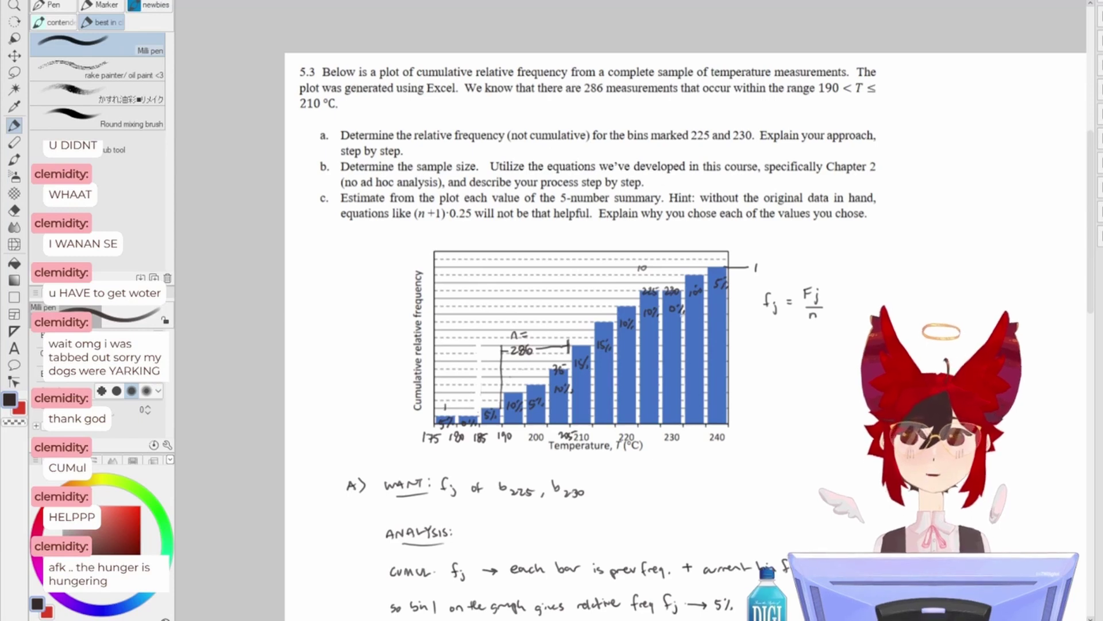
{"action": "left_click_drag", "start_coordinate": [653, 421], "coordinate": [693, 209]}
{"action": "left_click_drag", "start_coordinate": [687, 296], "coordinate": [658, 460]}
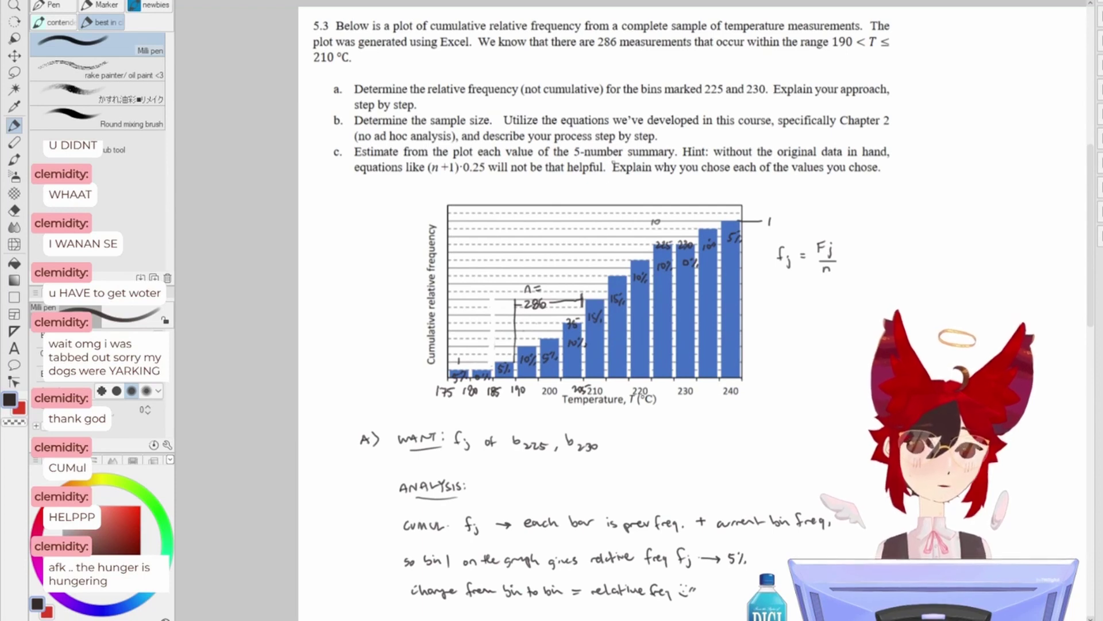
{"action": "left_click_drag", "start_coordinate": [613, 165], "coordinate": [606, 222]}
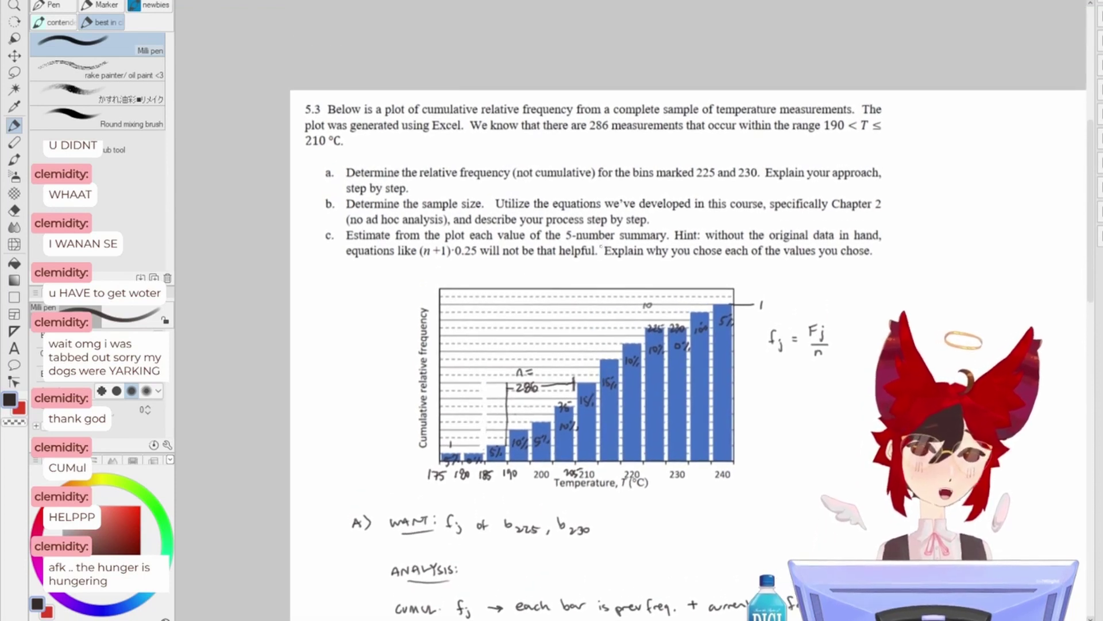
{"action": "left_click_drag", "start_coordinate": [637, 342], "coordinate": [605, 184]}
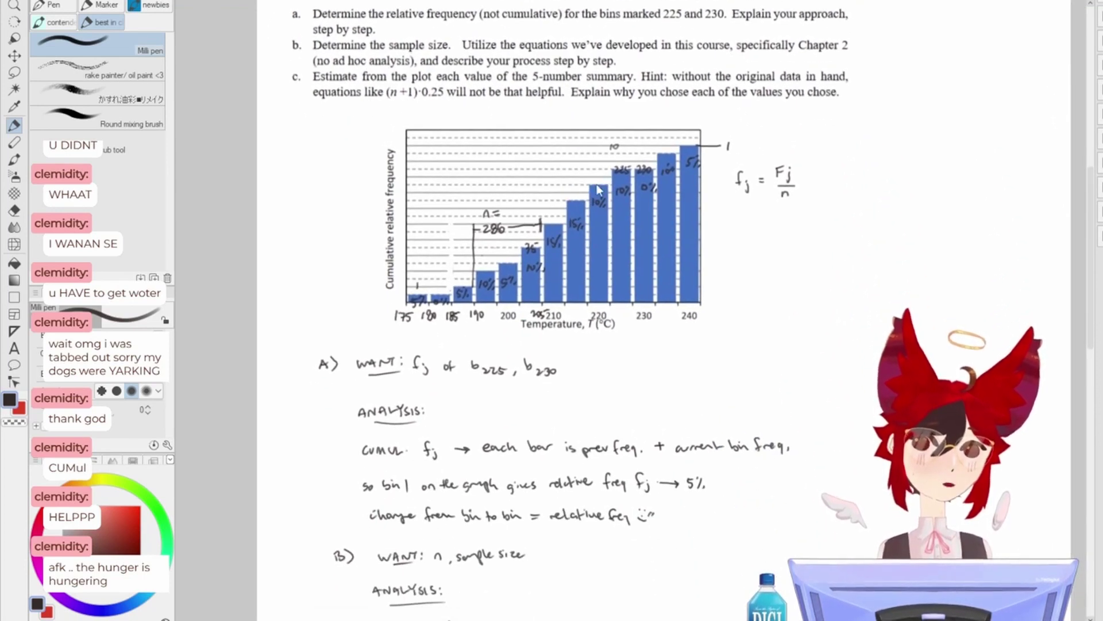
{"action": "mouse_move", "coordinate": [568, 466]}
{"action": "left_mouse_down"}
{"action": "mouse_move", "coordinate": [601, 168]}
{"action": "mouse_move", "coordinate": [594, 299]}
{"action": "mouse_move", "coordinate": [565, 459]}
{"action": "mouse_move", "coordinate": [557, 414]}
{"action": "left_mouse_up"}
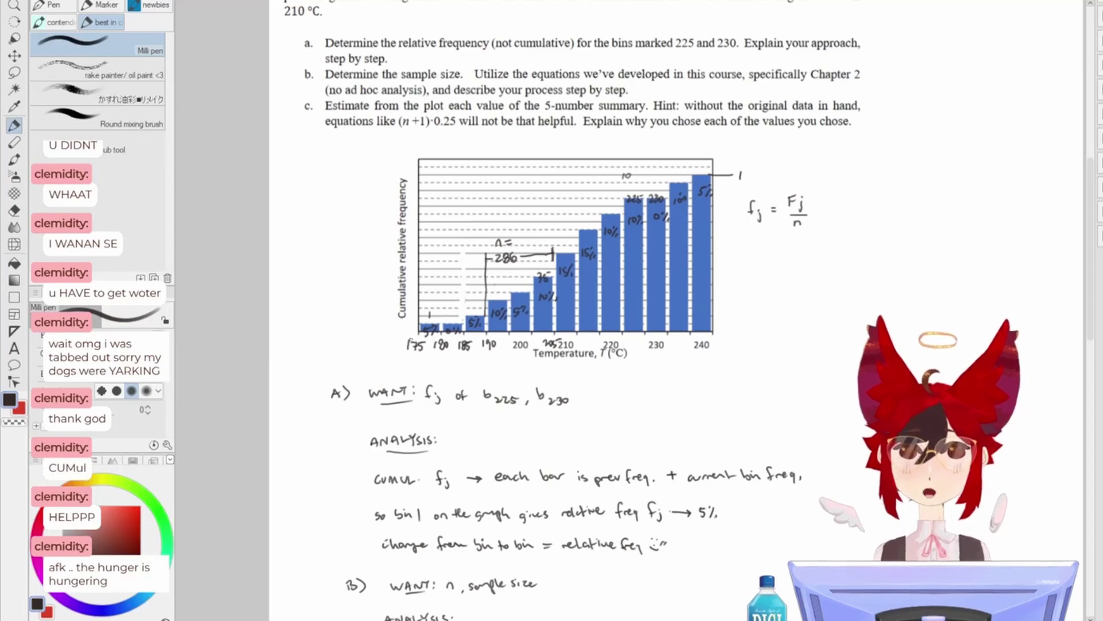
{"action": "left_click_drag", "start_coordinate": [411, 323], "coordinate": [398, 345]}
{"action": "key", "text": "ctrl+z"}
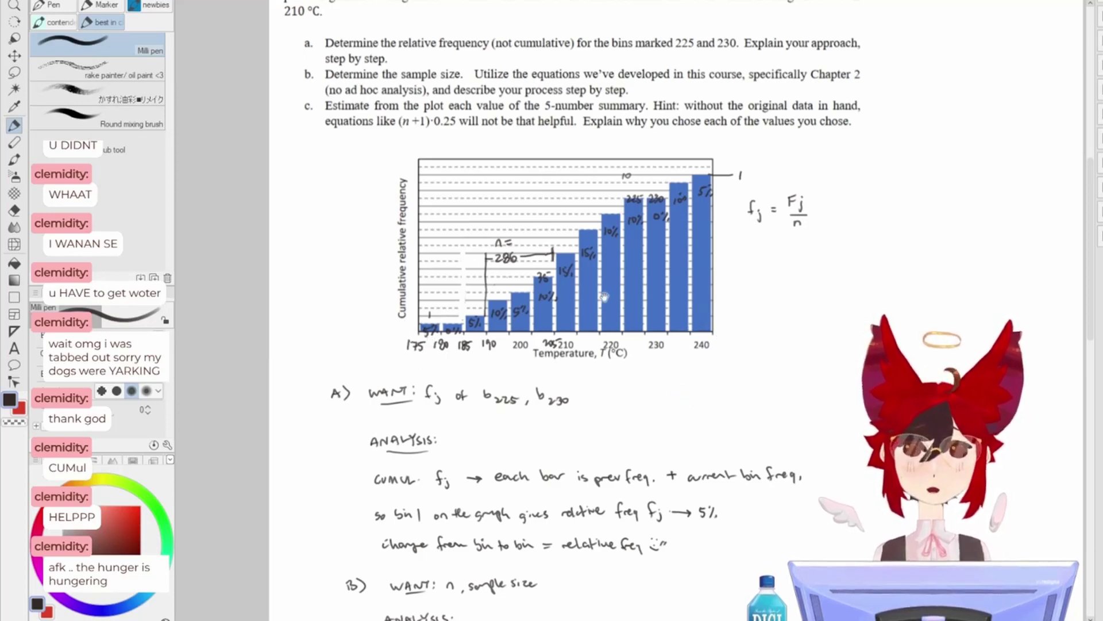
{"action": "left_click_drag", "start_coordinate": [603, 296], "coordinate": [619, 331]}
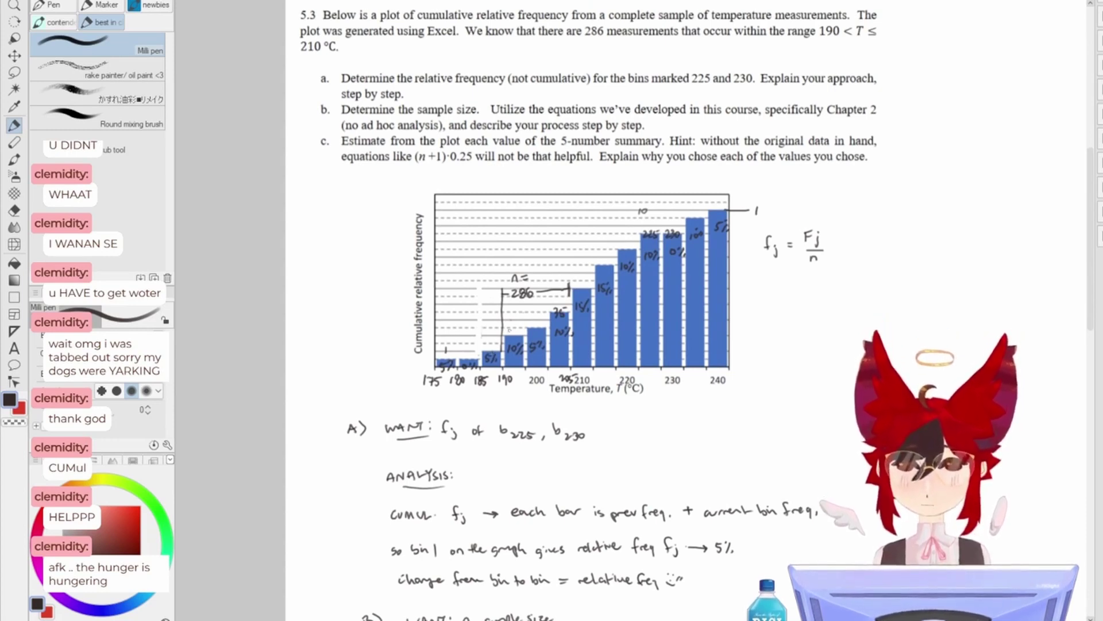
{"action": "mouse_move", "coordinate": [551, 316]}
{"action": "left_mouse_down"}
{"action": "mouse_move", "coordinate": [550, 336]}
{"action": "mouse_move", "coordinate": [549, 316]}
{"action": "left_mouse_up"}
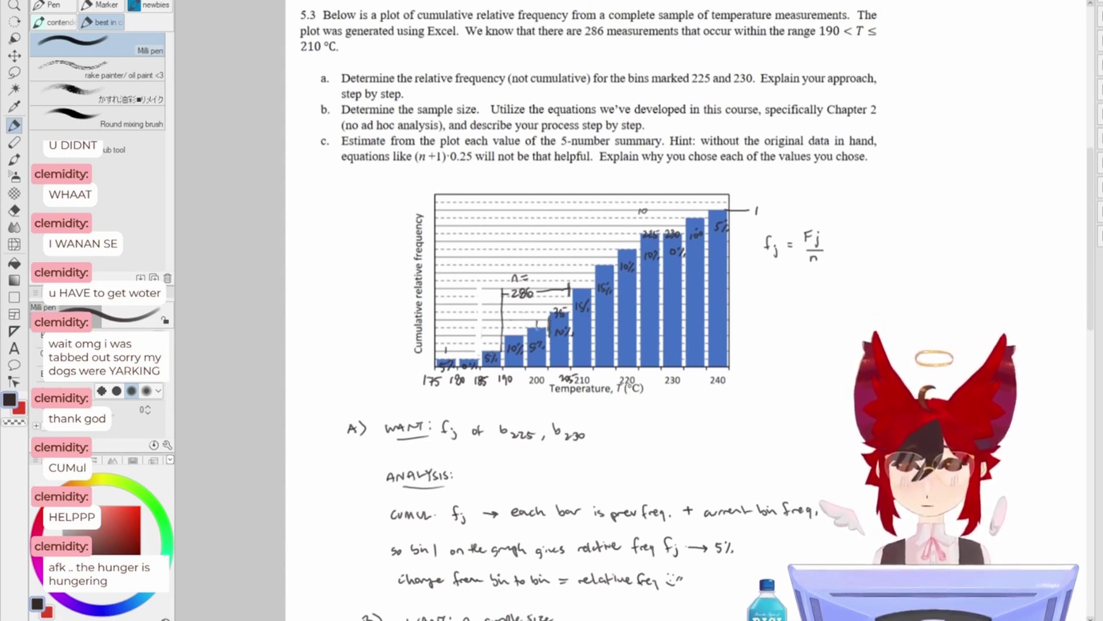
{"action": "key", "text": "ctrl+z"}
{"action": "key", "text": "ctrl+z"}
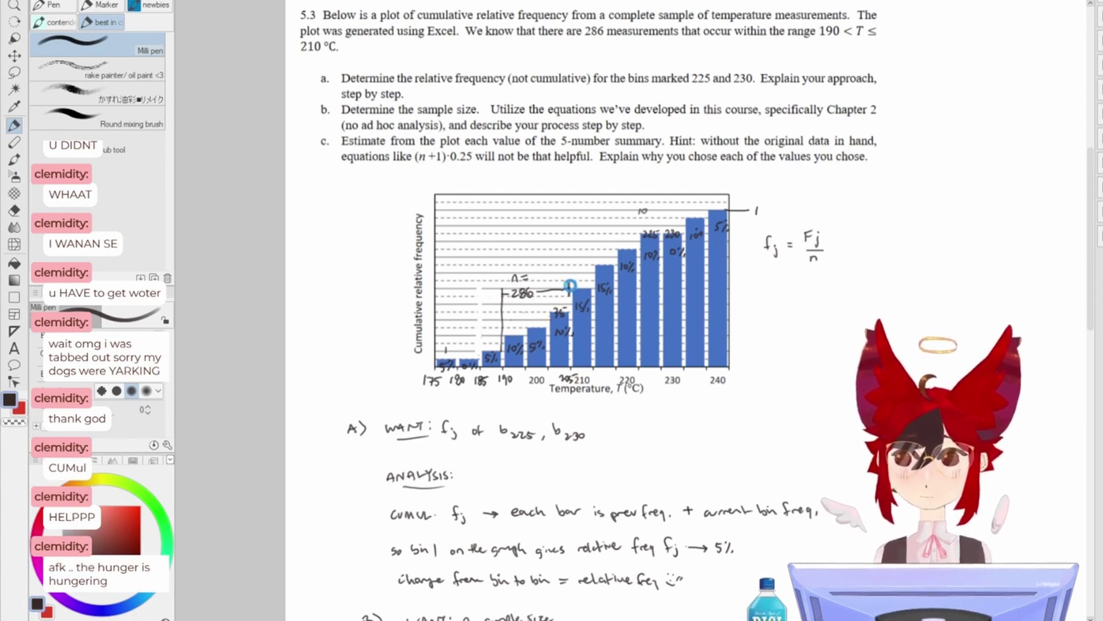
- Erase the n = 286 bracket's old end tick and extend the bracket to the right edge of the 15% bar at 210
{"action": "left_click_drag", "start_coordinate": [569, 266], "coordinate": [573, 298]}
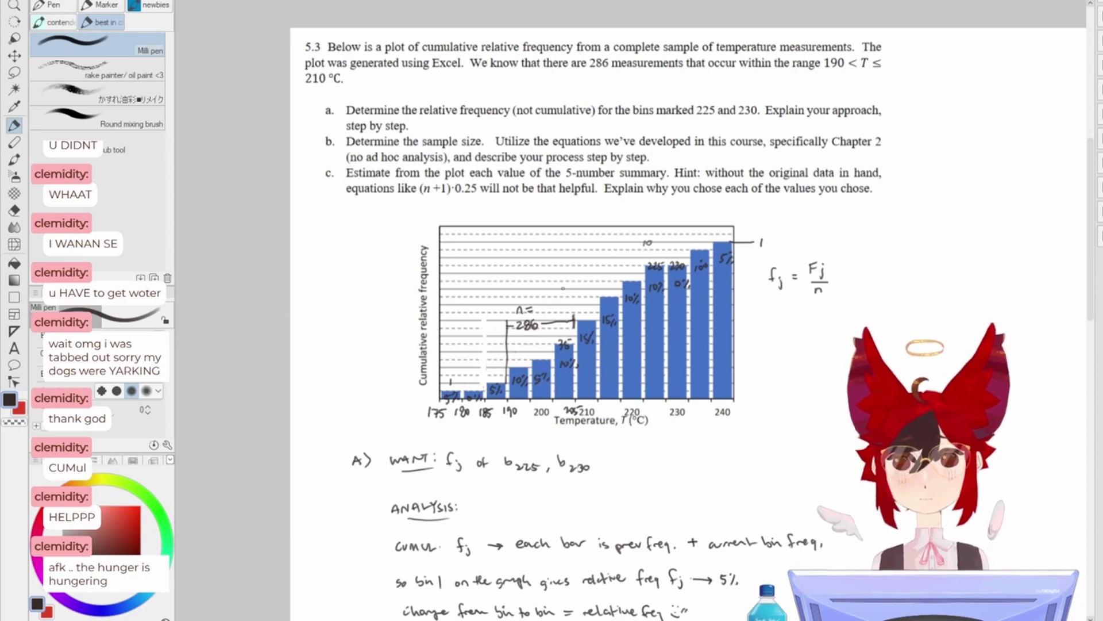
{"action": "key", "text": "e"}
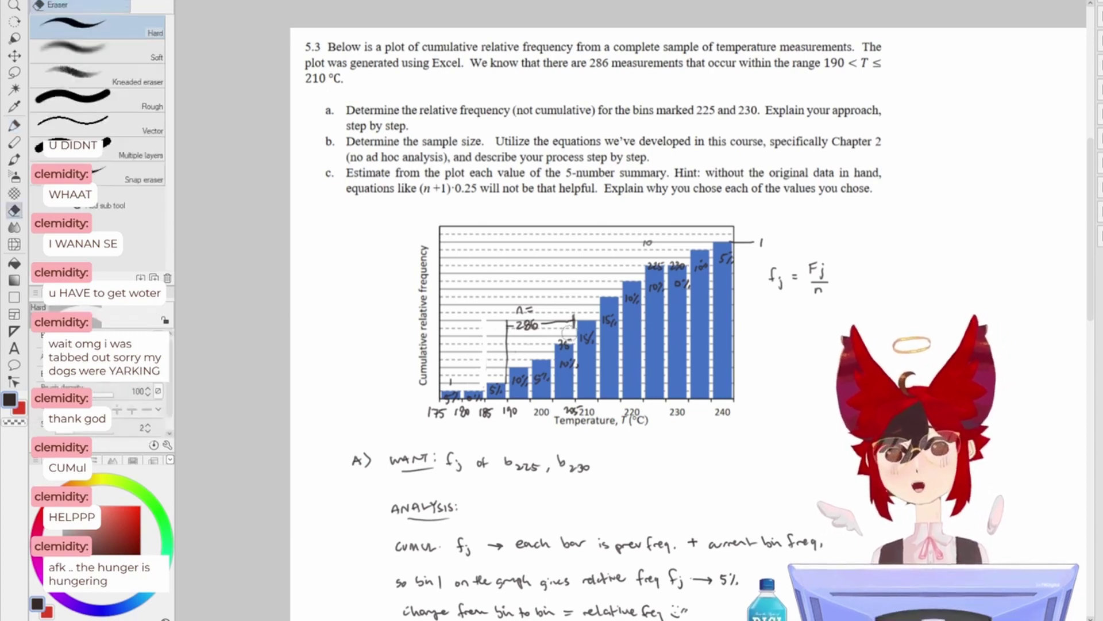
{"action": "mouse_move", "coordinate": [573, 313]}
{"action": "left_mouse_down"}
{"action": "mouse_move", "coordinate": [595, 322]}
{"action": "mouse_move", "coordinate": [588, 317]}
{"action": "left_mouse_up"}
{"action": "key", "text": "p"}
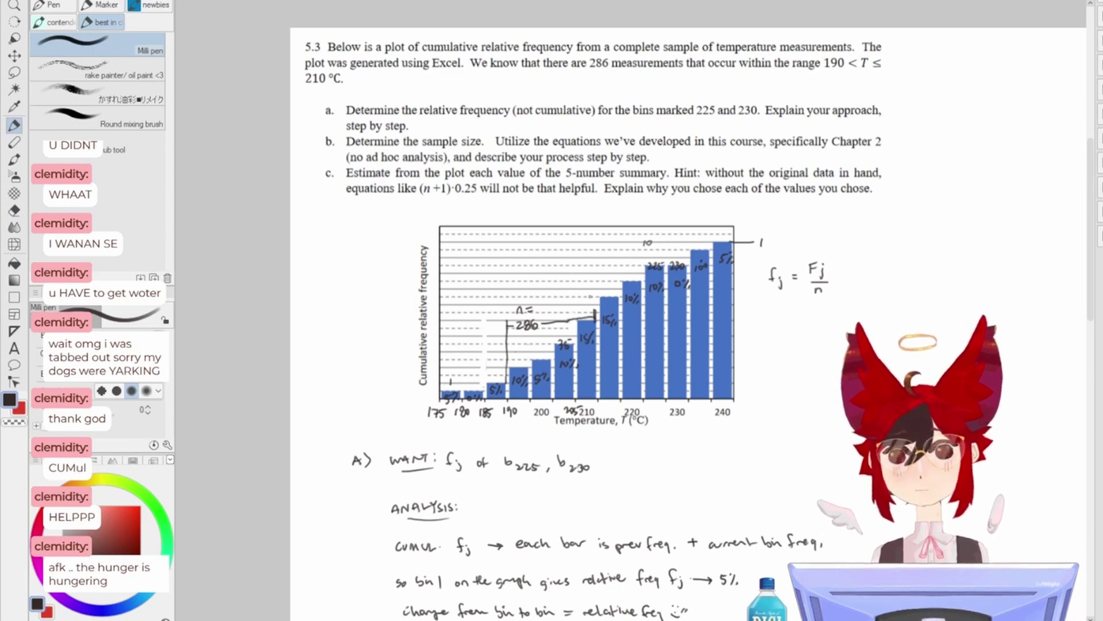
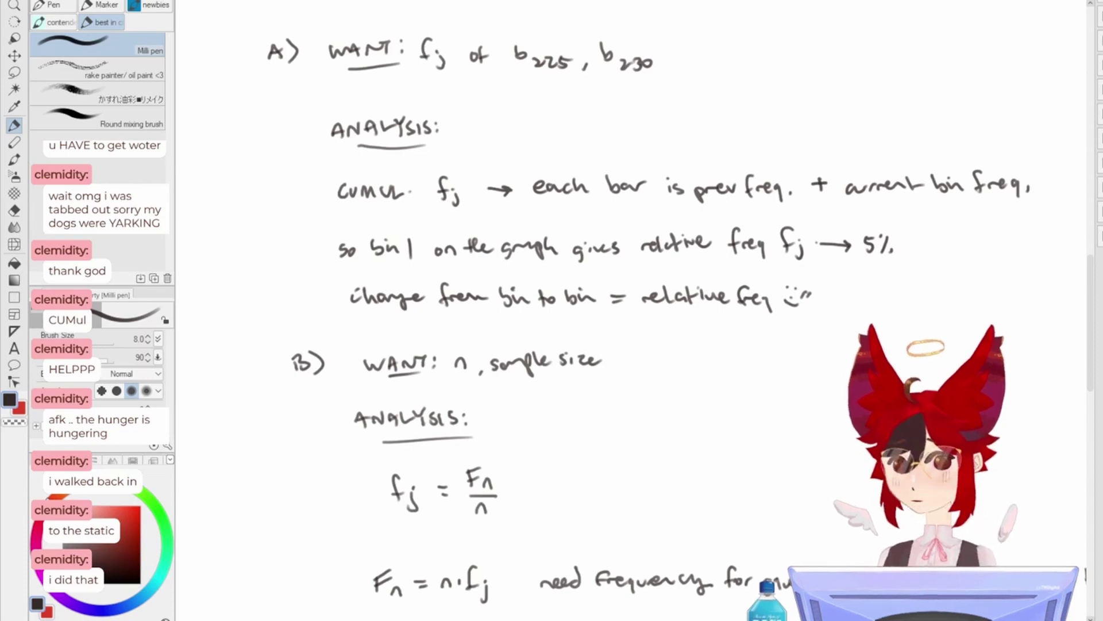
- Review the problem 5.3 statement, the annotated chart and part B's frequency equations against the substituted values
{"action": "scroll", "coordinate": [704, 281], "scroll_direction": "down", "scroll_amount": 5}
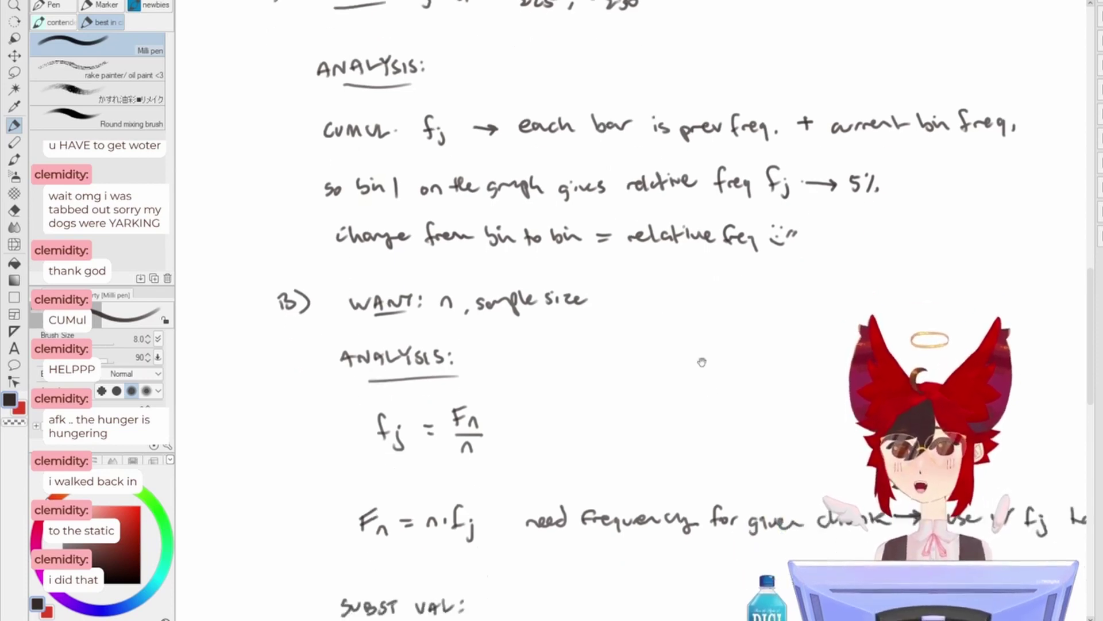
{"action": "scroll", "coordinate": [703, 281], "scroll_direction": "down", "scroll_amount": 2}
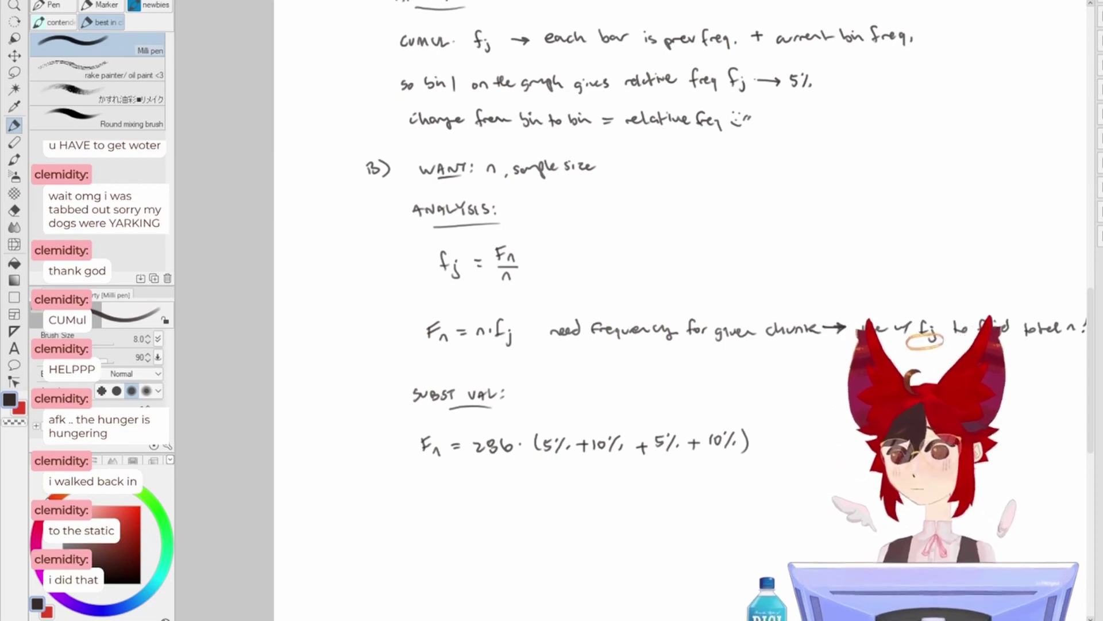
{"action": "scroll", "coordinate": [701, 281], "scroll_direction": "up", "scroll_amount": 2}
{"action": "scroll", "coordinate": [713, 279], "scroll_direction": "down", "scroll_amount": 3}
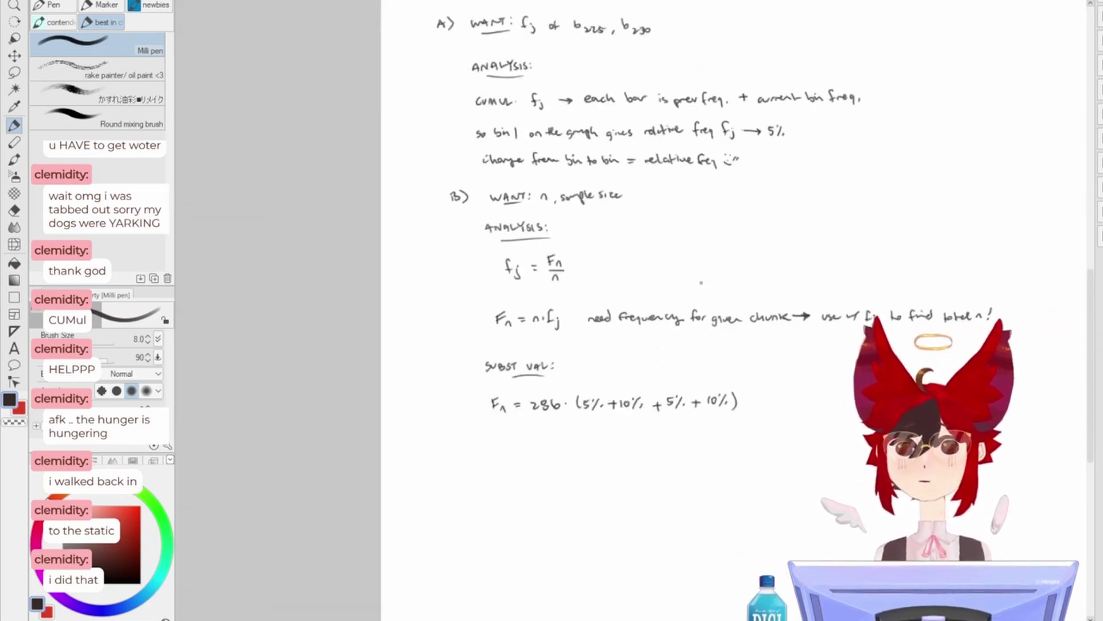
{"action": "left_click_drag", "start_coordinate": [706, 195], "coordinate": [680, 544]}
{"action": "scroll", "coordinate": [689, 350], "scroll_direction": "up", "scroll_amount": 2}
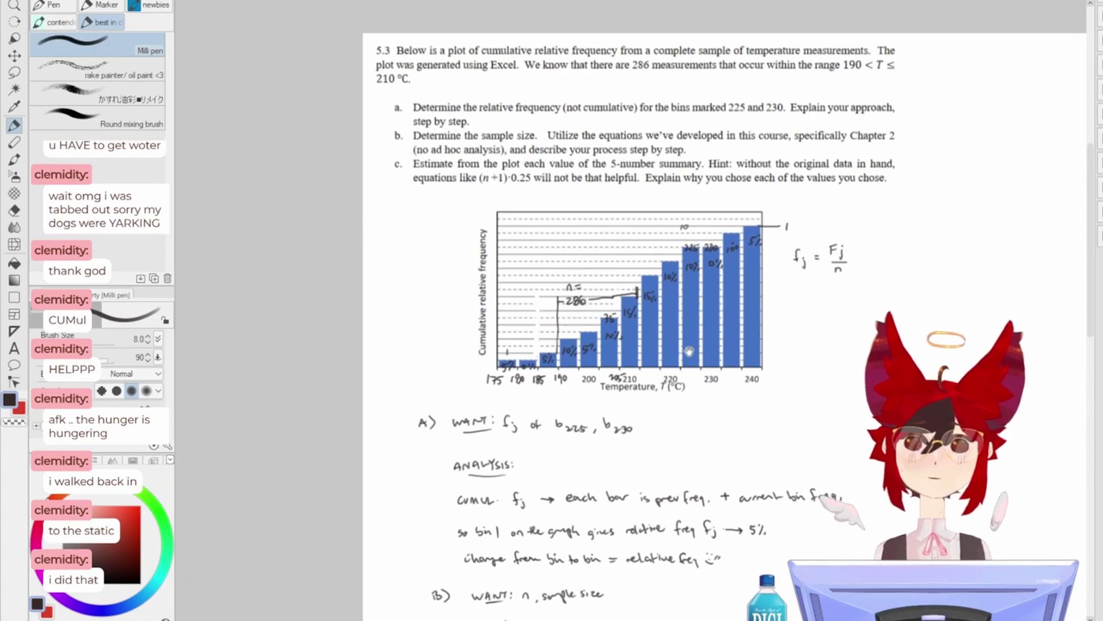
{"action": "left_click_drag", "start_coordinate": [689, 351], "coordinate": [677, 474]}
{"action": "scroll", "coordinate": [667, 182], "scroll_direction": "up", "scroll_amount": 5}
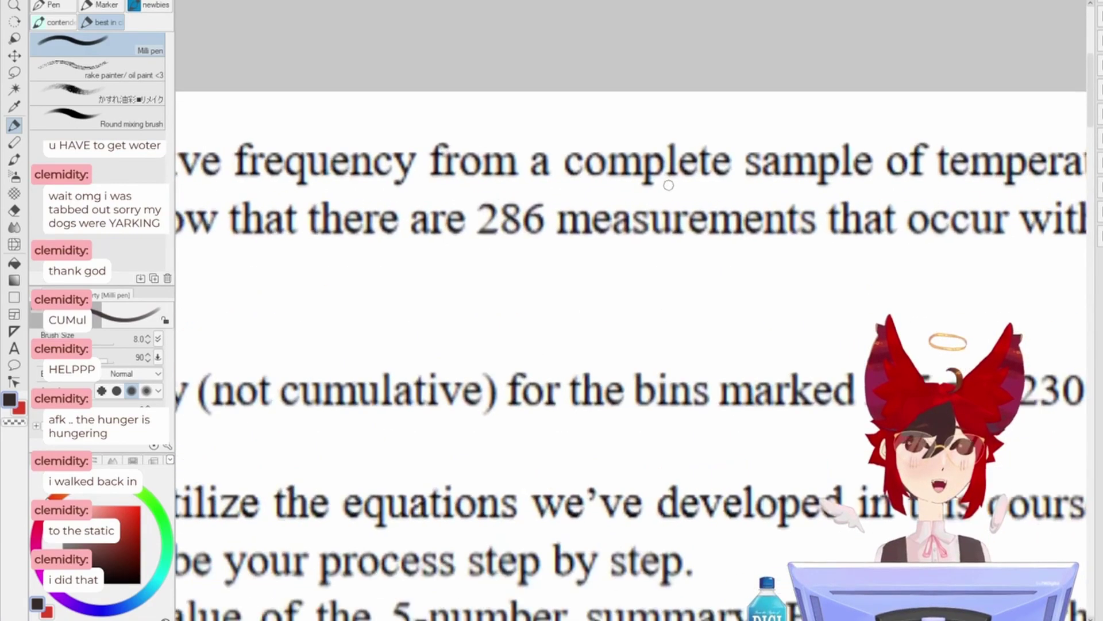
{"action": "scroll", "coordinate": [669, 185], "scroll_direction": "down", "scroll_amount": 4}
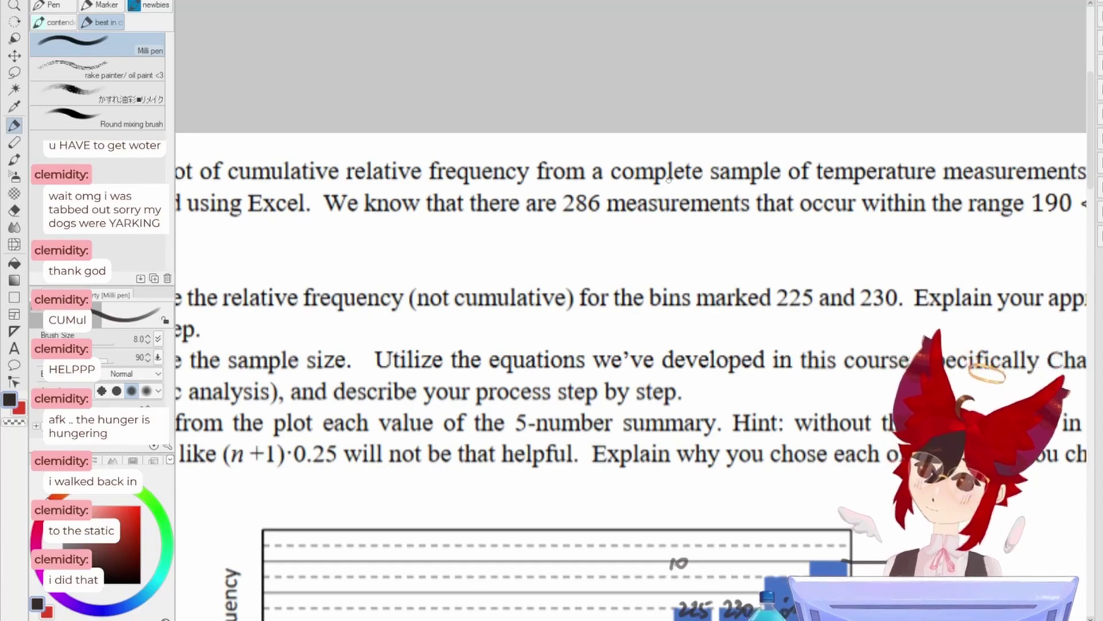
{"action": "scroll", "coordinate": [669, 181], "scroll_direction": "down", "scroll_amount": 3}
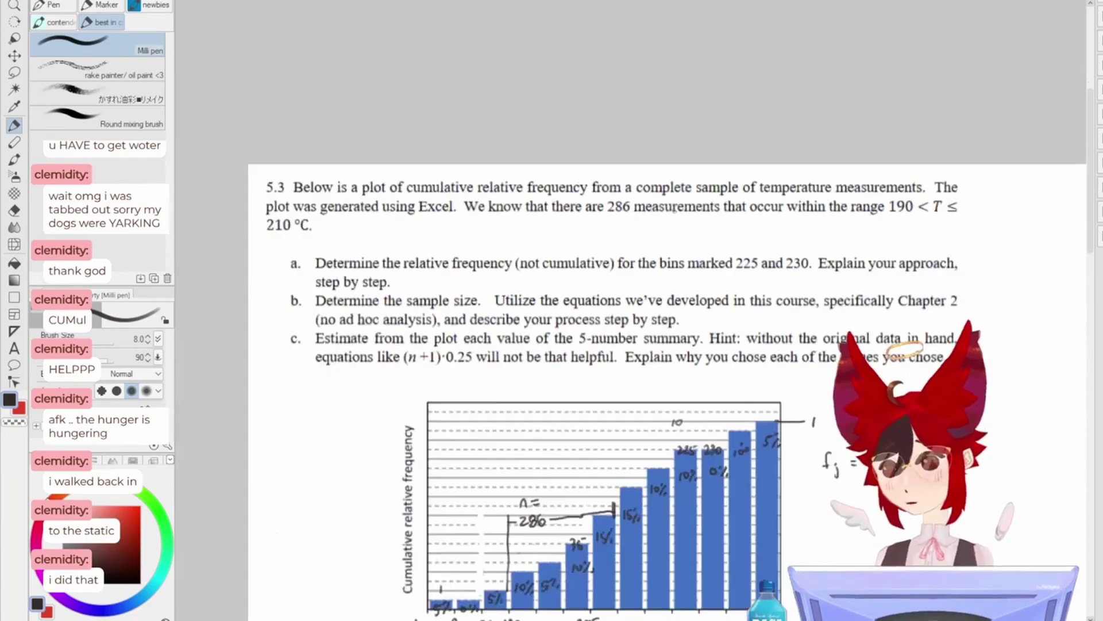
{"action": "scroll", "coordinate": [678, 211], "scroll_direction": "down", "scroll_amount": 7}
{"action": "left_click_drag", "start_coordinate": [691, 342], "coordinate": [738, 231]}
{"action": "scroll", "coordinate": [629, 306], "scroll_direction": "up", "scroll_amount": 6}
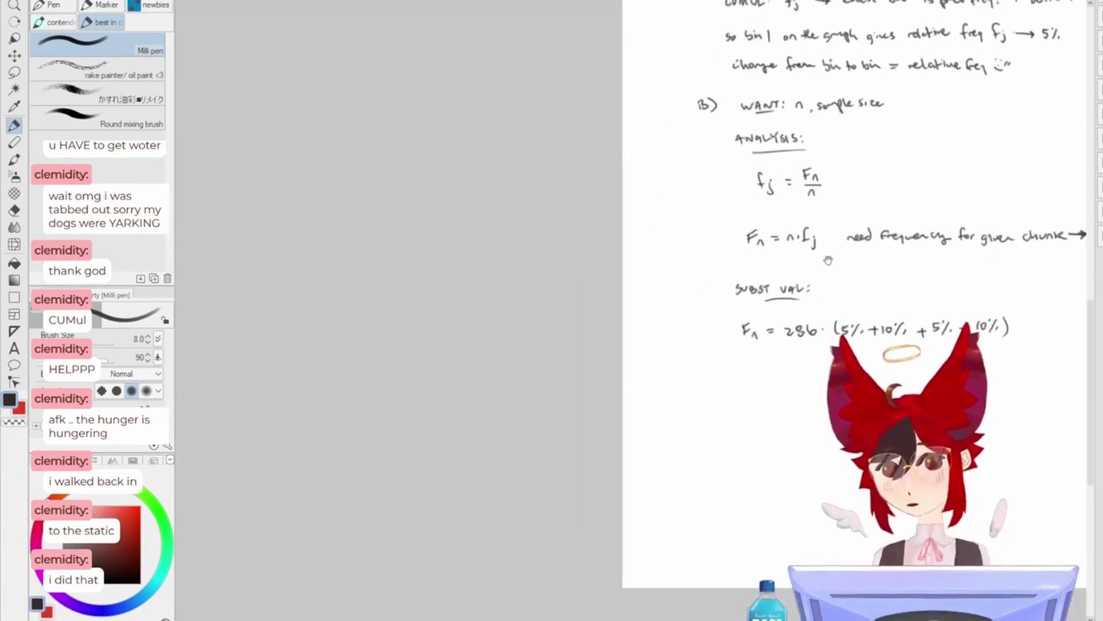
- Replace part B's handwritten equation "Fn = n·fj" with "n = Fj / fj", written as a fraction
{"action": "left_click_drag", "start_coordinate": [828, 260], "coordinate": [582, 346]}
{"action": "scroll", "coordinate": [581, 335], "scroll_direction": "up", "scroll_amount": 3}
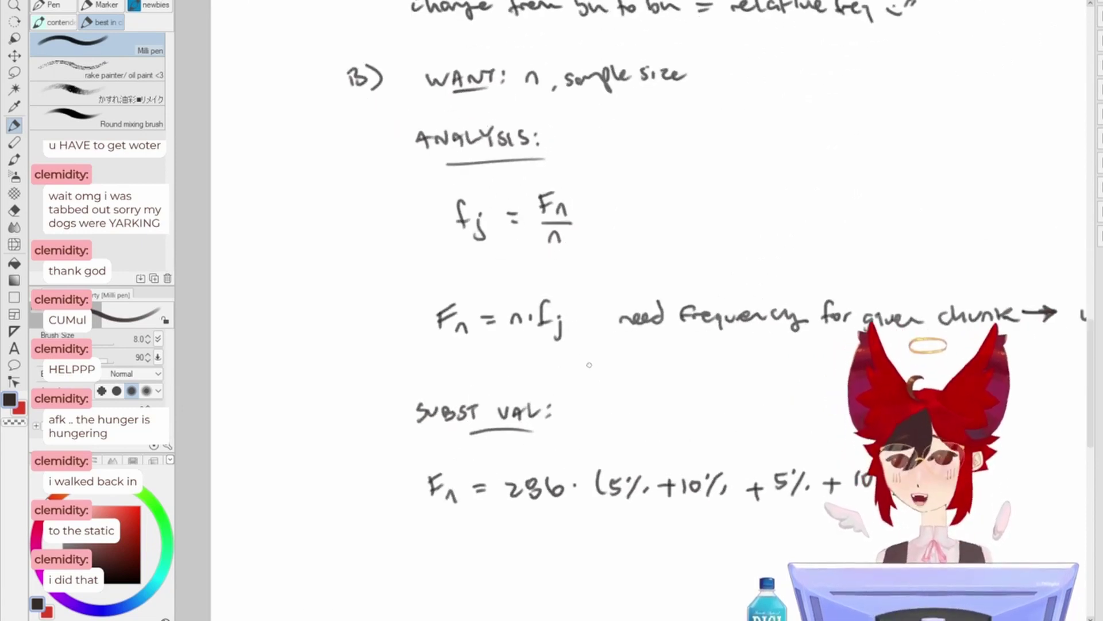
{"action": "key", "text": "e"}
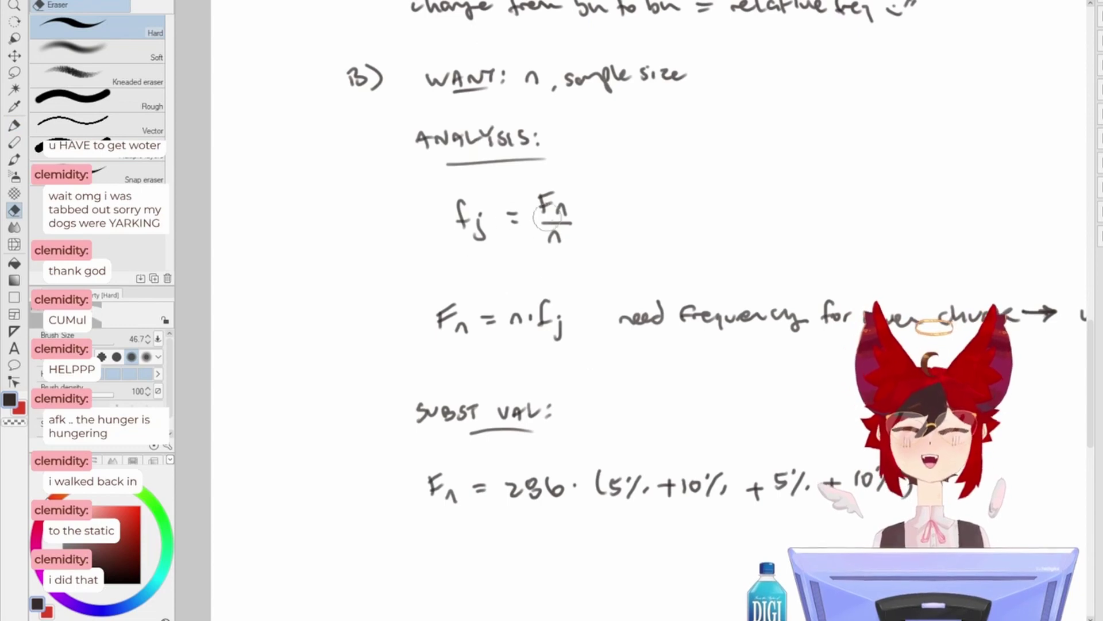
{"action": "mouse_move", "coordinate": [436, 322]}
{"action": "left_mouse_down"}
{"action": "mouse_move", "coordinate": [458, 304]}
{"action": "mouse_move", "coordinate": [457, 332]}
{"action": "mouse_move", "coordinate": [463, 321]}
{"action": "mouse_move", "coordinate": [449, 322]}
{"action": "mouse_move", "coordinate": [532, 328]}
{"action": "mouse_move", "coordinate": [536, 315]}
{"action": "mouse_move", "coordinate": [525, 314]}
{"action": "mouse_move", "coordinate": [564, 343]}
{"action": "mouse_move", "coordinate": [565, 326]}
{"action": "mouse_move", "coordinate": [515, 320]}
{"action": "mouse_move", "coordinate": [530, 288]}
{"action": "left_mouse_up"}
{"action": "key", "text": "p"}
{"action": "key", "text": "e"}
{"action": "key", "text": "p"}
{"action": "mouse_move", "coordinate": [519, 301]}
{"action": "left_mouse_down"}
{"action": "mouse_move", "coordinate": [543, 295]}
{"action": "mouse_move", "coordinate": [558, 317]}
{"action": "left_mouse_up"}
{"action": "left_click", "coordinate": [543, 297]}
{"action": "mouse_move", "coordinate": [532, 330]}
{"action": "left_mouse_down"}
{"action": "mouse_move", "coordinate": [543, 340]}
{"action": "mouse_move", "coordinate": [533, 352]}
{"action": "left_mouse_up"}
{"action": "key", "text": "ctrl+z"}
{"action": "mouse_move", "coordinate": [528, 345]}
{"action": "left_mouse_down"}
{"action": "mouse_move", "coordinate": [541, 343]}
{"action": "mouse_move", "coordinate": [546, 362]}
{"action": "left_mouse_up"}
{"action": "left_click", "coordinate": [550, 339]}
{"action": "left_click_drag", "start_coordinate": [564, 245], "coordinate": [541, 320]}
- Change the numerator's subscript in part B's relative frequency formula so it reads "fj = Fj / n"
{"action": "key", "text": "e"}
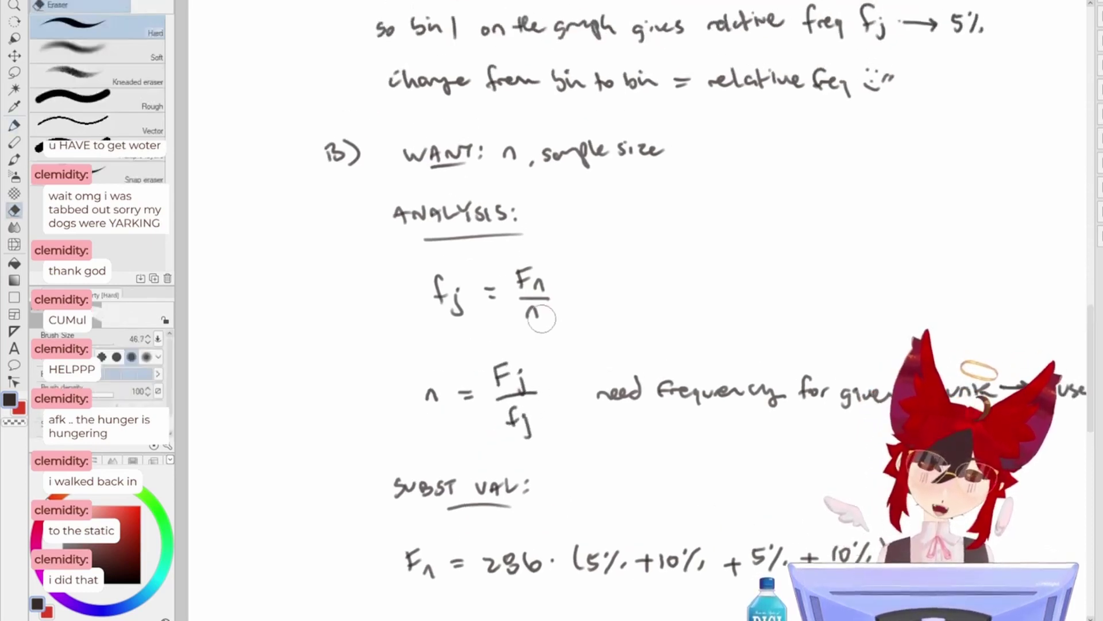
{"action": "left_click_drag", "start_coordinate": [543, 280], "coordinate": [540, 291]}
{"action": "key", "text": "p"}
{"action": "left_click", "coordinate": [542, 268]}
{"action": "scroll", "coordinate": [604, 278], "scroll_direction": "down", "scroll_amount": 3}
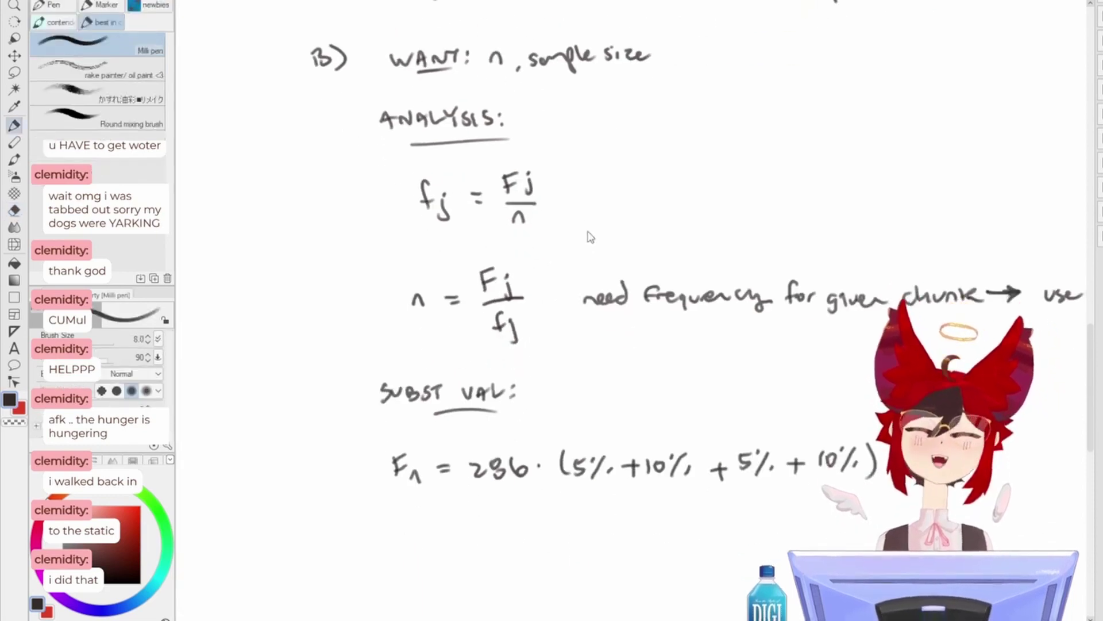
- Rework the substitution line to read "n = 286 / (5% + 10% + 5% + 10%)" with a tall division slash
{"action": "left_click_drag", "start_coordinate": [617, 391], "coordinate": [570, 358]}
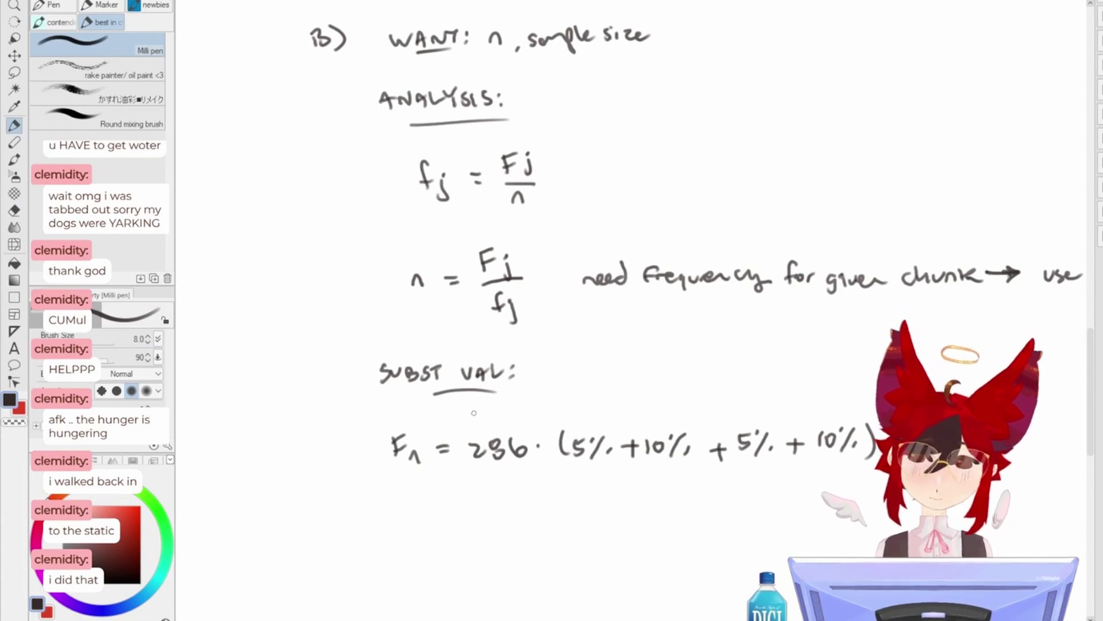
{"action": "key", "text": "m"}
{"action": "key", "text": "e"}
{"action": "left_click_drag", "start_coordinate": [402, 436], "coordinate": [413, 454]}
{"action": "key", "text": "p"}
{"action": "mouse_move", "coordinate": [546, 438]}
{"action": "left_mouse_down"}
{"action": "mouse_move", "coordinate": [501, 415]}
{"action": "mouse_move", "coordinate": [438, 416]}
{"action": "mouse_move", "coordinate": [438, 434]}
{"action": "mouse_move", "coordinate": [474, 435]}
{"action": "mouse_move", "coordinate": [501, 409]}
{"action": "mouse_move", "coordinate": [489, 444]}
{"action": "left_mouse_up"}
{"action": "key", "text": "e"}
{"action": "key", "text": "ctrl+z"}
{"action": "key", "text": "p"}
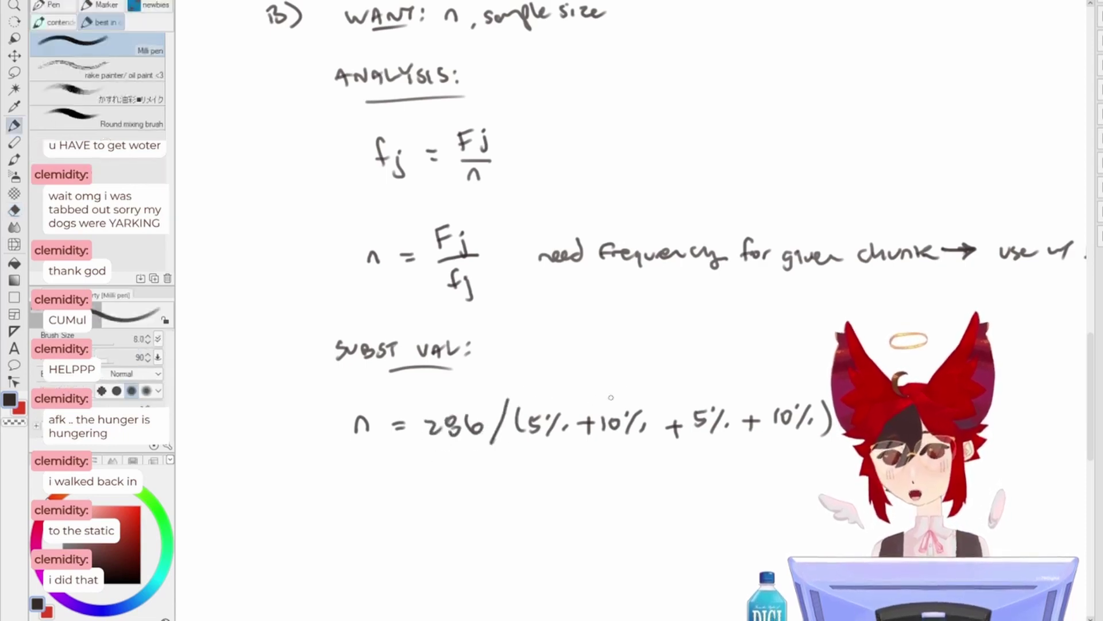
{"action": "key", "text": "ctrl+z"}
{"action": "left_click_drag", "start_coordinate": [514, 395], "coordinate": [494, 449]}
- Write the result "n = 715" below the substitution line and draw a box around it
{"action": "left_click_drag", "start_coordinate": [413, 480], "coordinate": [510, 435]}
{"action": "left_click_drag", "start_coordinate": [498, 447], "coordinate": [538, 455]}
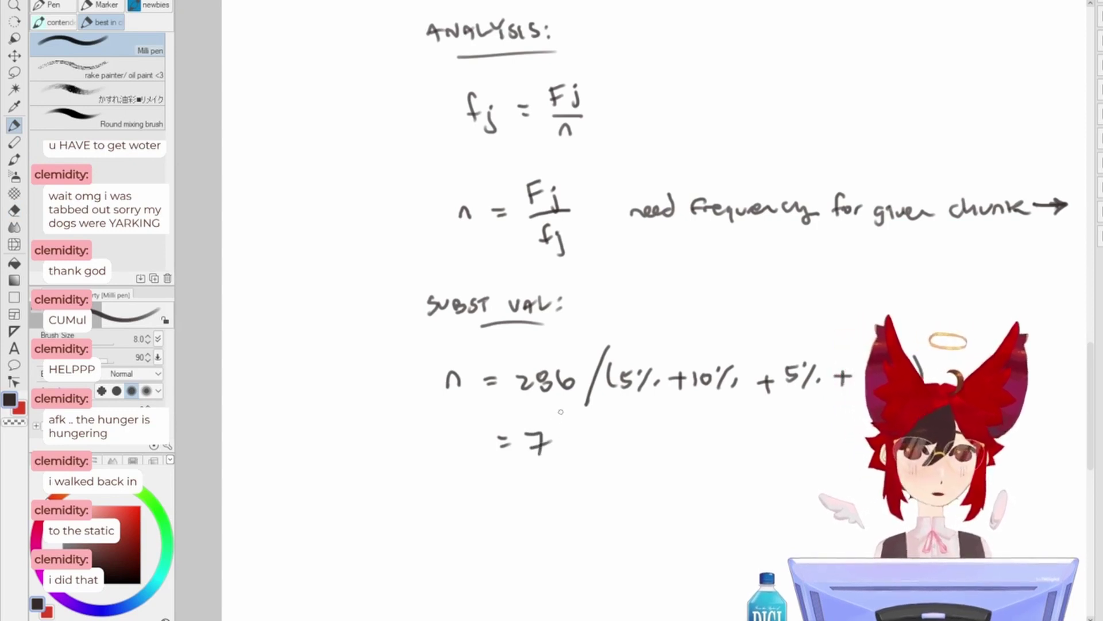
{"action": "mouse_move", "coordinate": [559, 435]}
{"action": "left_mouse_down"}
{"action": "mouse_move", "coordinate": [566, 456]}
{"action": "mouse_move", "coordinate": [588, 433]}
{"action": "left_mouse_up"}
{"action": "left_click_drag", "start_coordinate": [467, 457], "coordinate": [482, 458]}
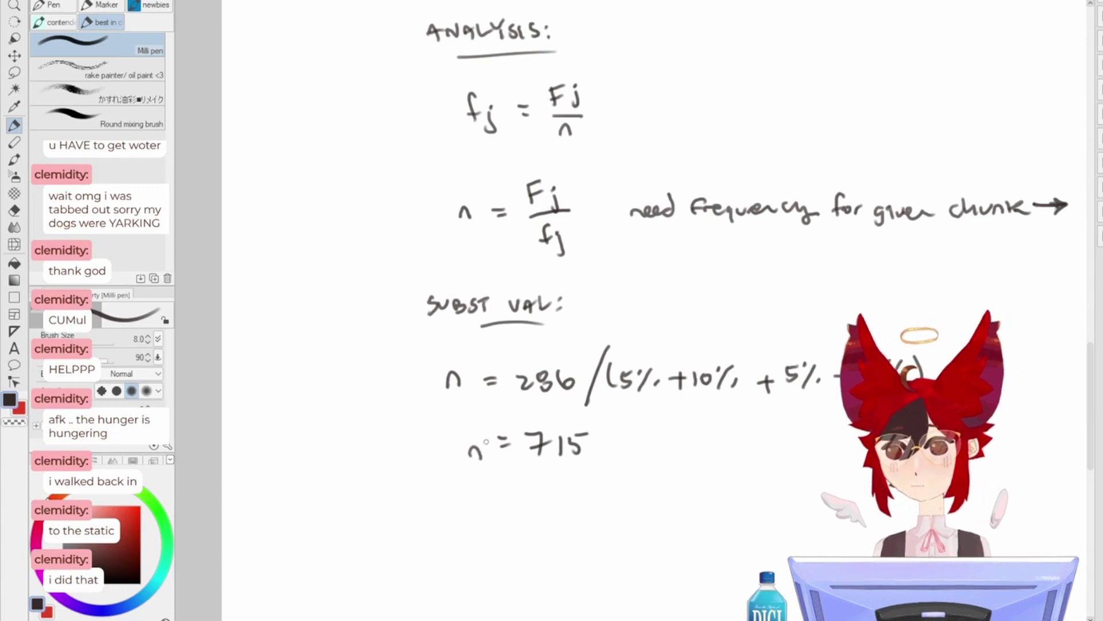
{"action": "mouse_move", "coordinate": [491, 419]}
{"action": "left_mouse_down"}
{"action": "mouse_move", "coordinate": [446, 422]}
{"action": "mouse_move", "coordinate": [603, 467]}
{"action": "mouse_move", "coordinate": [538, 411]}
{"action": "left_mouse_up"}
{"action": "scroll", "coordinate": [492, 406], "scroll_direction": "down", "scroll_amount": 1}
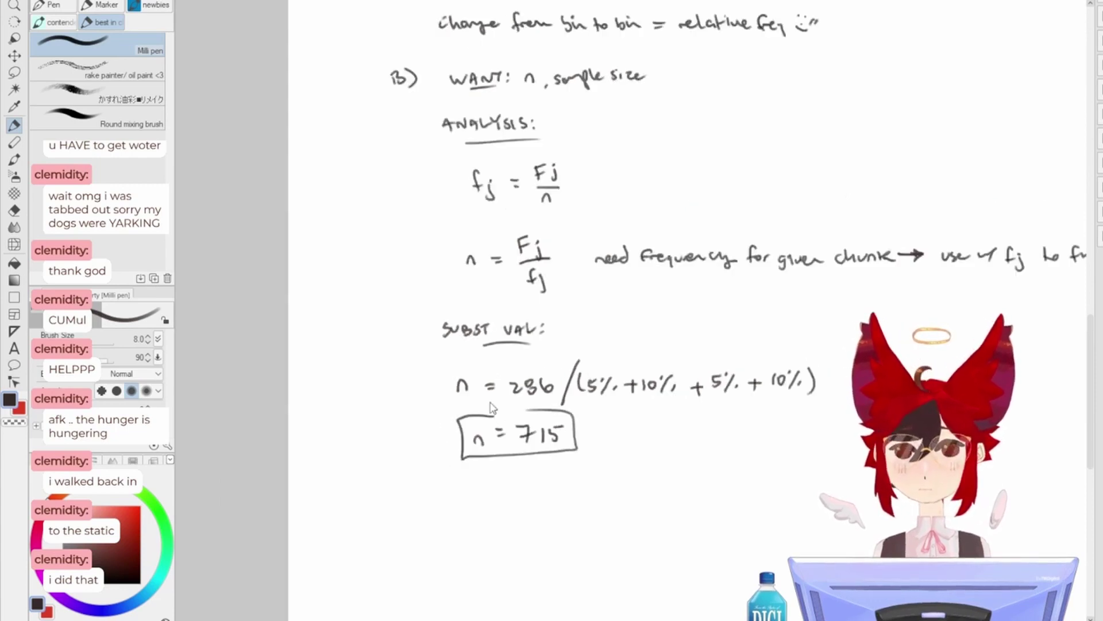
{"action": "scroll", "coordinate": [491, 405], "scroll_direction": "down", "scroll_amount": 2}
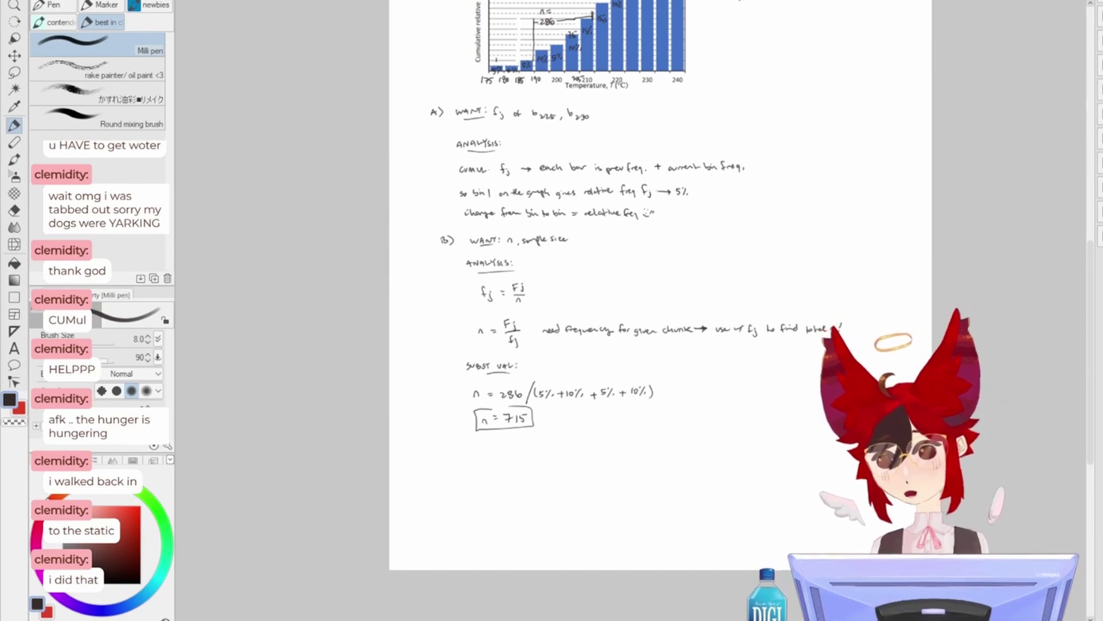
{"action": "scroll", "coordinate": [558, 383], "scroll_direction": "up", "scroll_amount": 5}
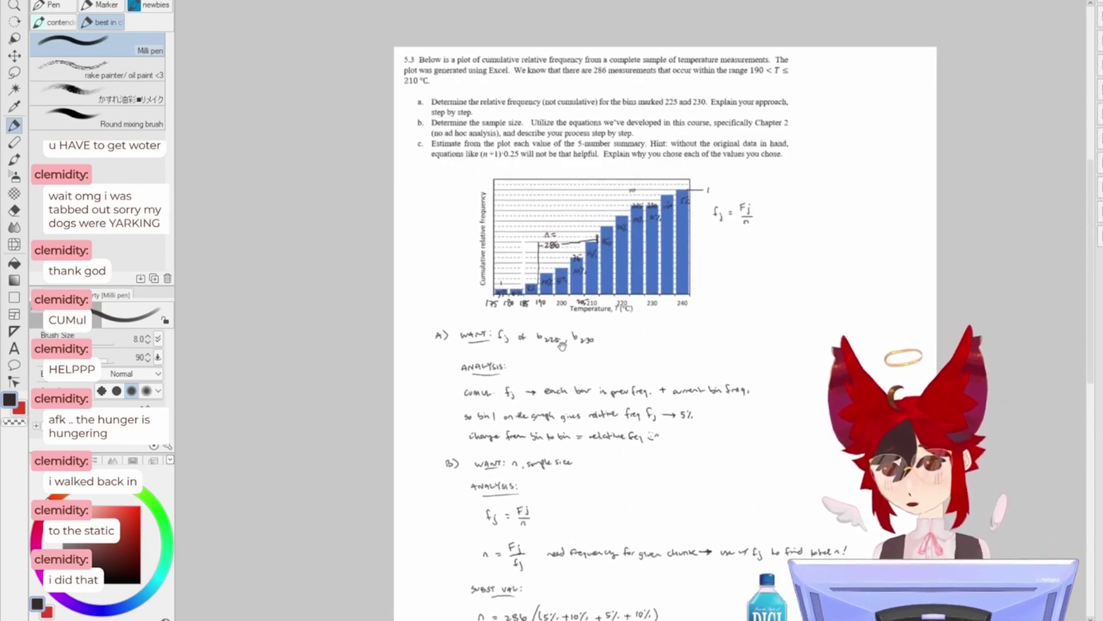
{"action": "scroll", "coordinate": [577, 311], "scroll_direction": "down", "scroll_amount": 1}
{"action": "scroll", "coordinate": [577, 310], "scroll_direction": "up", "scroll_amount": 1}
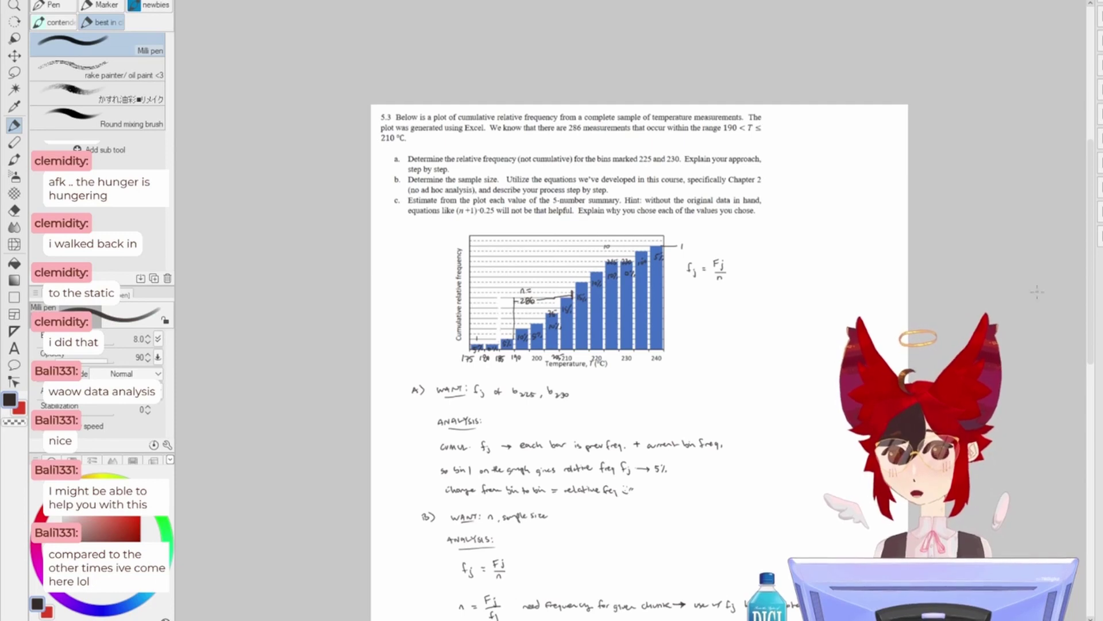
- Paste the problem 6.1 statement onto the page and enlarge it to about 248% so it spans most of the page width
{"action": "key", "text": "ctrl+v"}
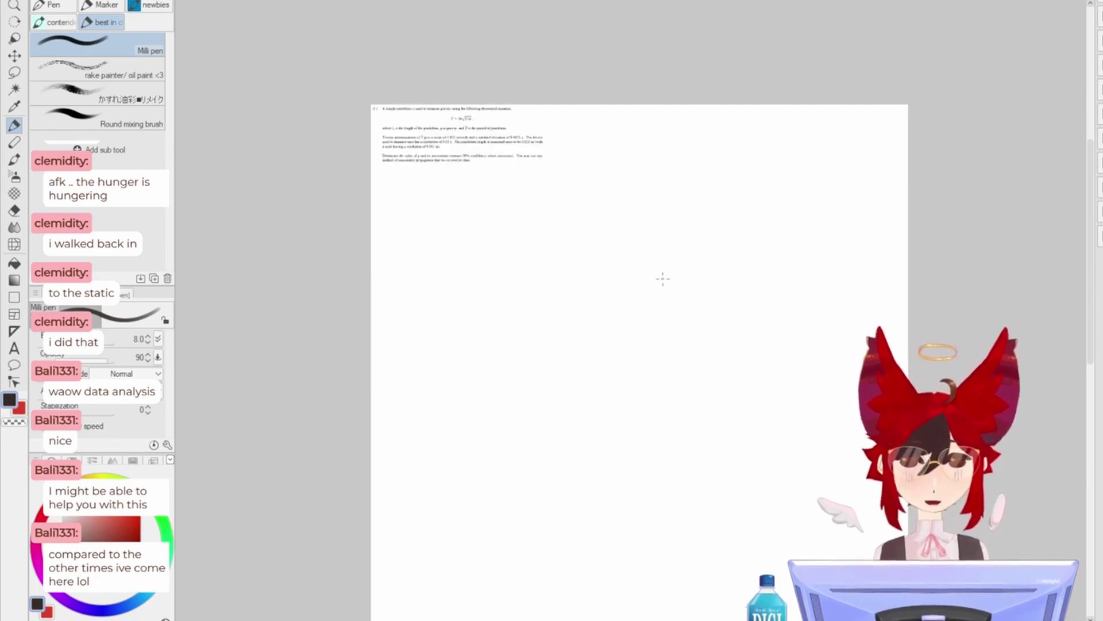
{"action": "key", "text": "ctrl+t"}
{"action": "left_click_drag", "start_coordinate": [548, 166], "coordinate": [800, 326]}
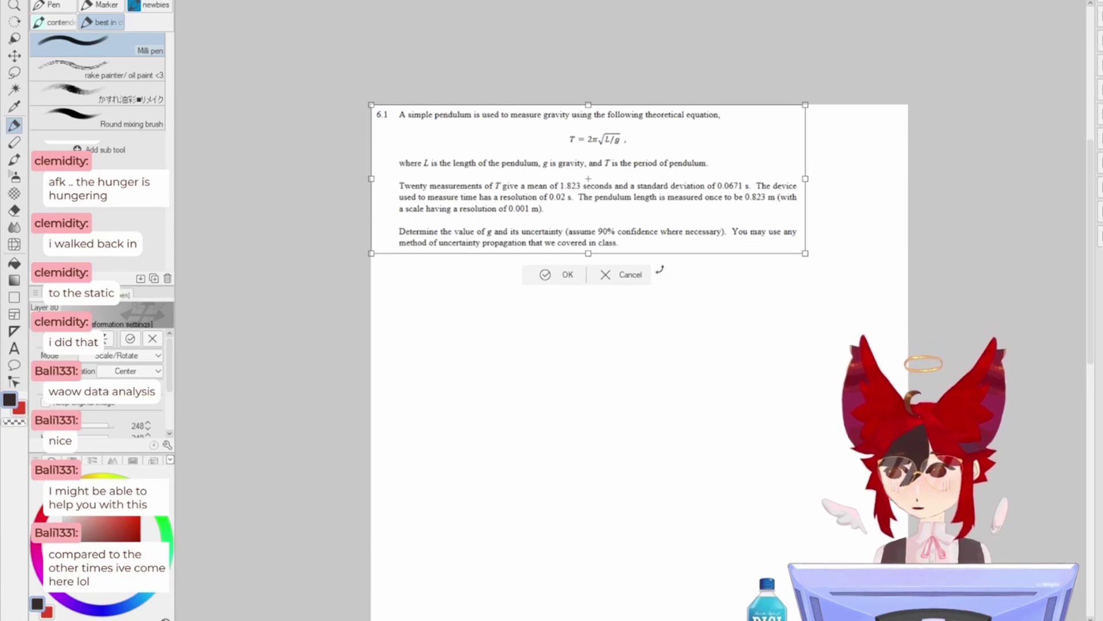
{"action": "key", "text": "Return"}
- Write an underlined "WANT:" heading just below the problem 6.1 statement
{"action": "scroll", "coordinate": [461, 191], "scroll_direction": "up", "scroll_amount": 2}
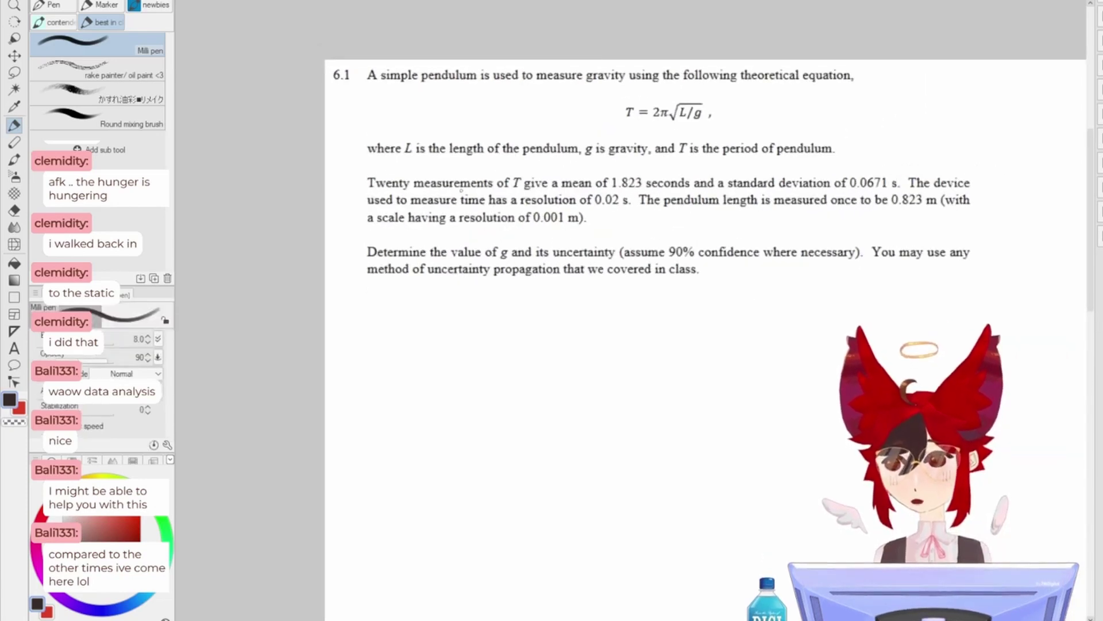
{"action": "scroll", "coordinate": [605, 239], "scroll_direction": "down", "scroll_amount": 1}
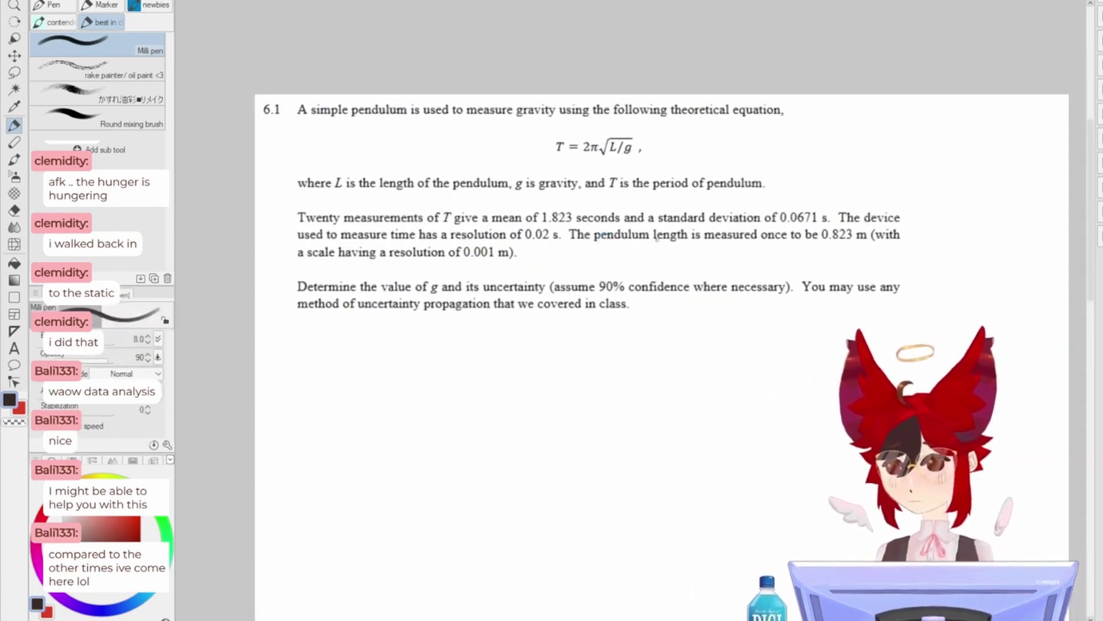
{"action": "scroll", "coordinate": [656, 237], "scroll_direction": "up", "scroll_amount": 1}
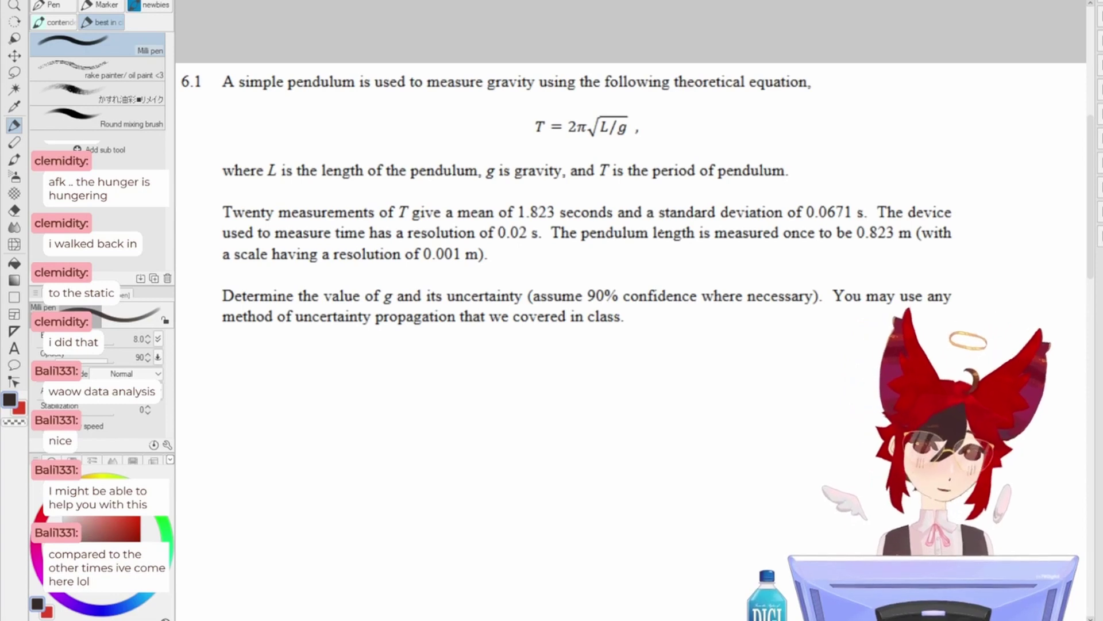
{"action": "left_click_drag", "start_coordinate": [506, 332], "coordinate": [648, 363]}
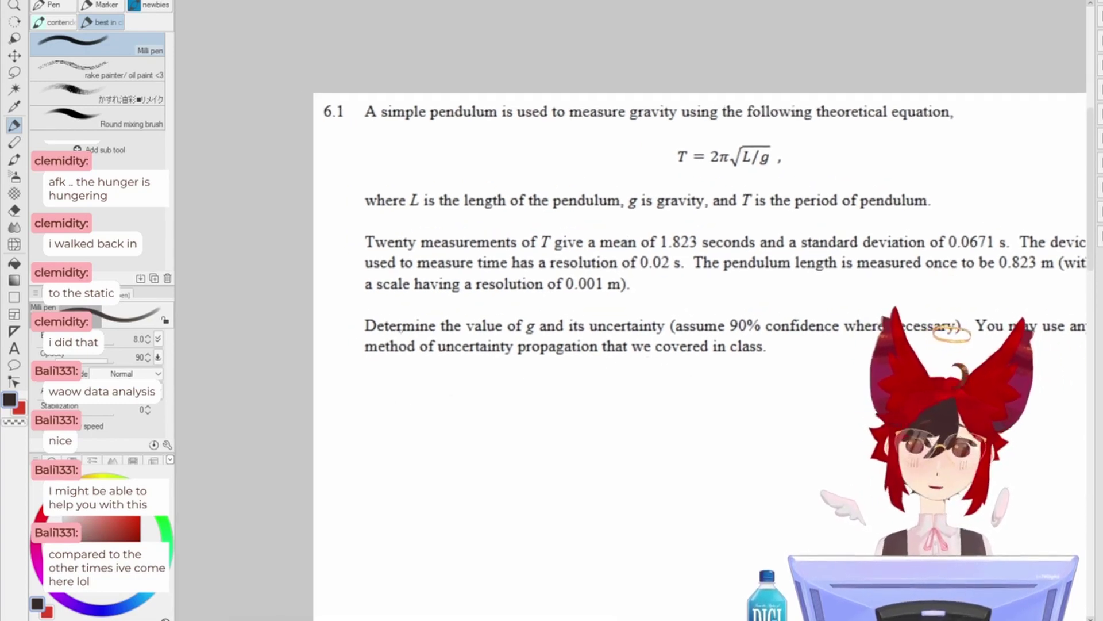
{"action": "left_click_drag", "start_coordinate": [348, 386], "coordinate": [402, 393]}
{"action": "left_click_drag", "start_coordinate": [359, 401], "coordinate": [401, 400]}
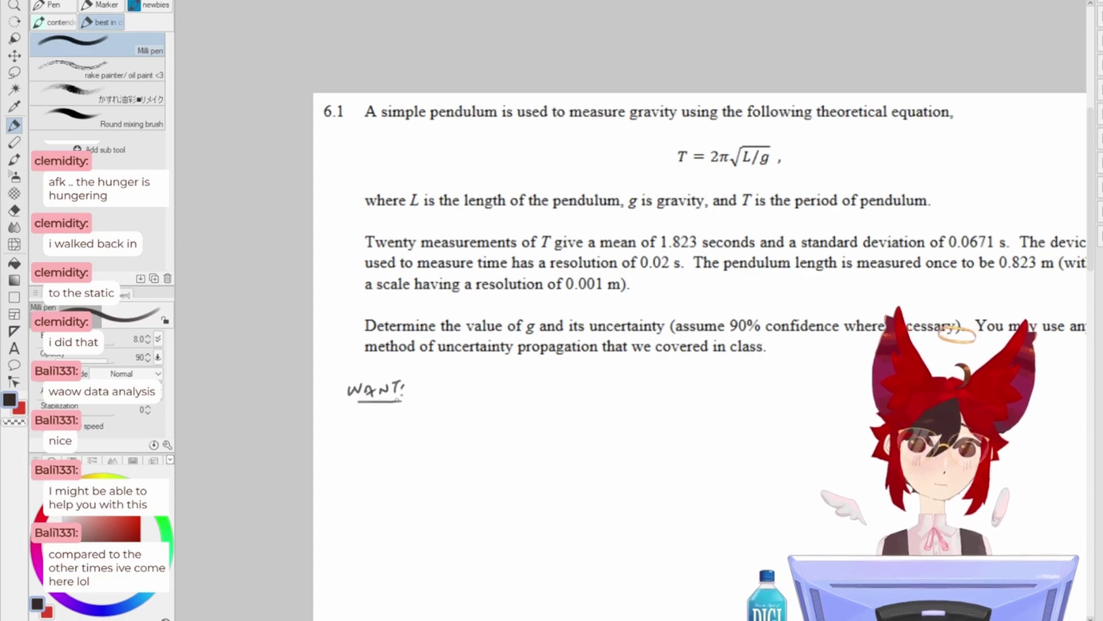
{"action": "left_click_drag", "start_coordinate": [546, 380], "coordinate": [441, 362]}
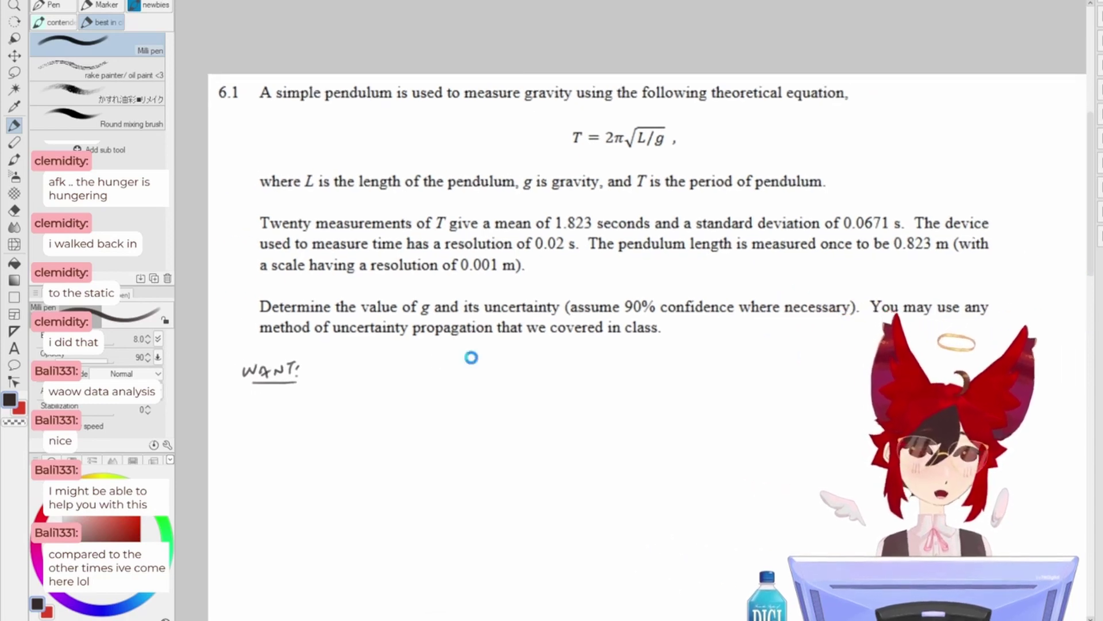